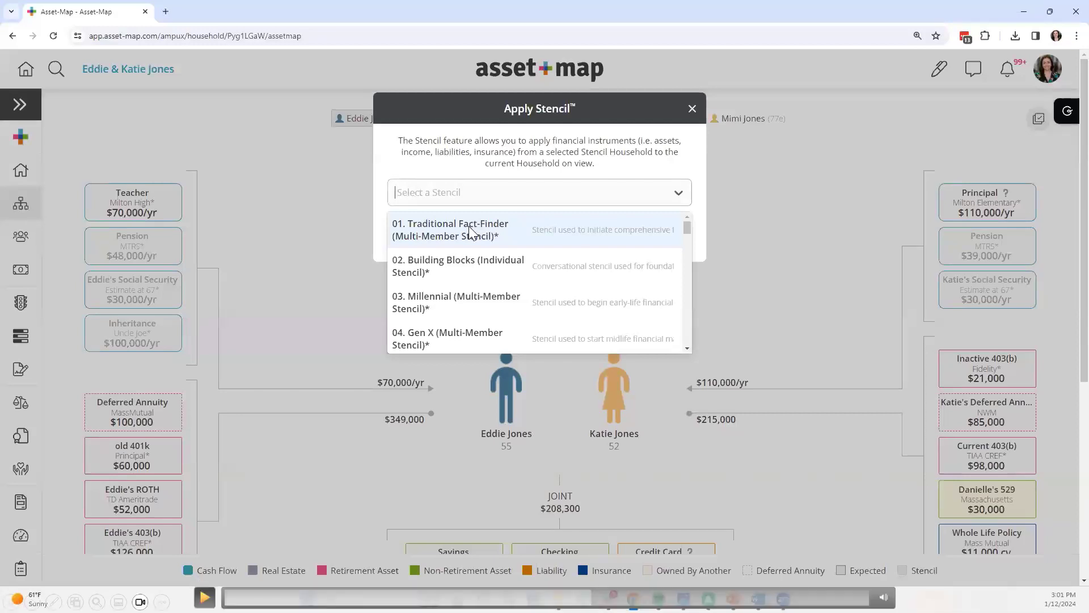
pyautogui.click(470, 232)
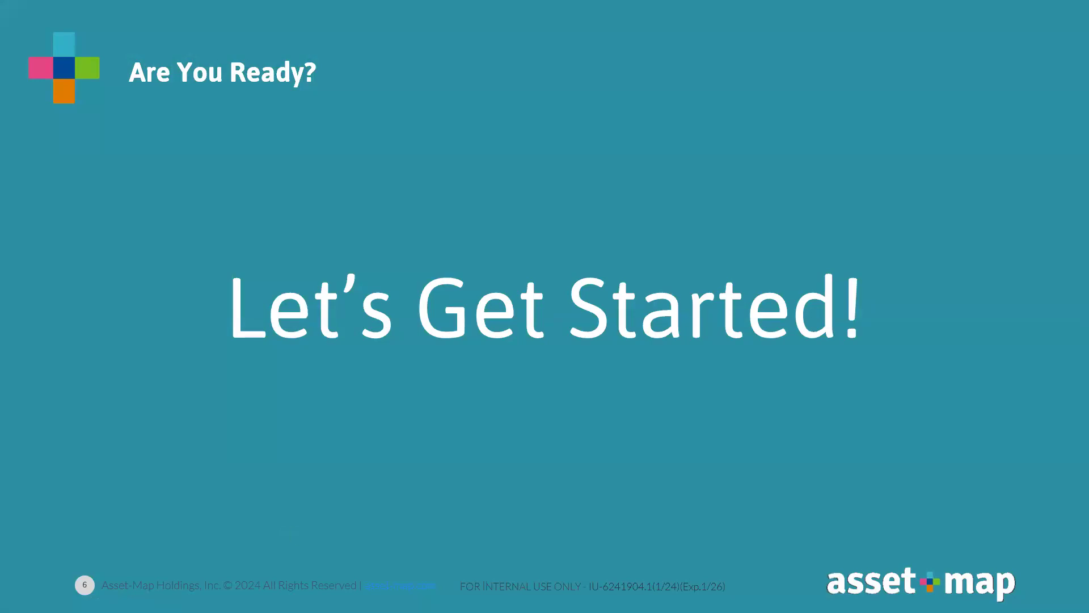
# Step: Switch to Asset-Map in the browser, view the methods for adding a new household, and return to the dashboard
pyautogui.hotkey('alt', 'Tab')
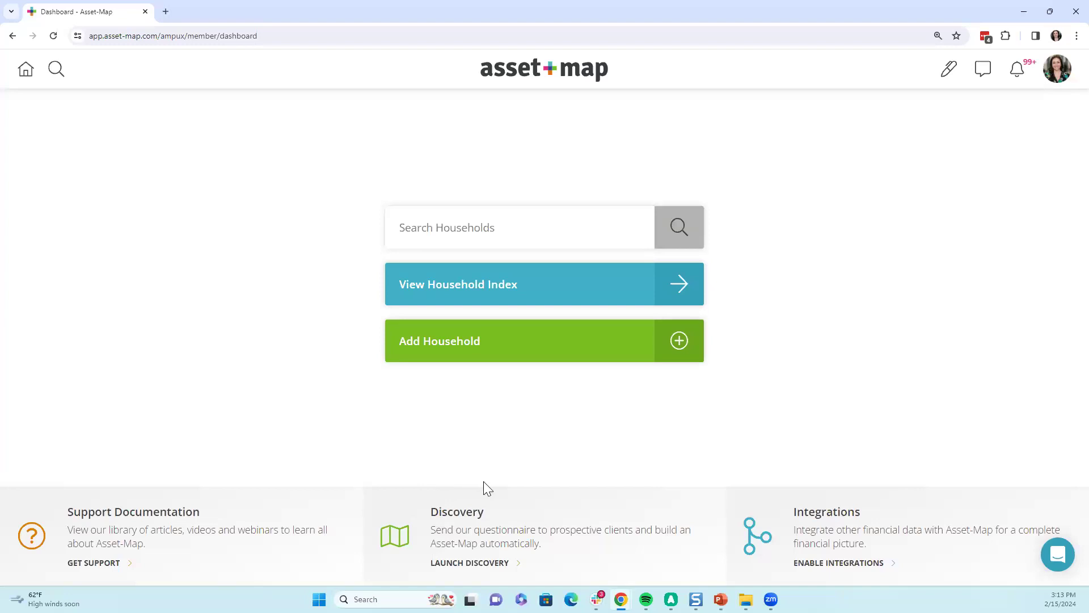
pyautogui.click(484, 355)
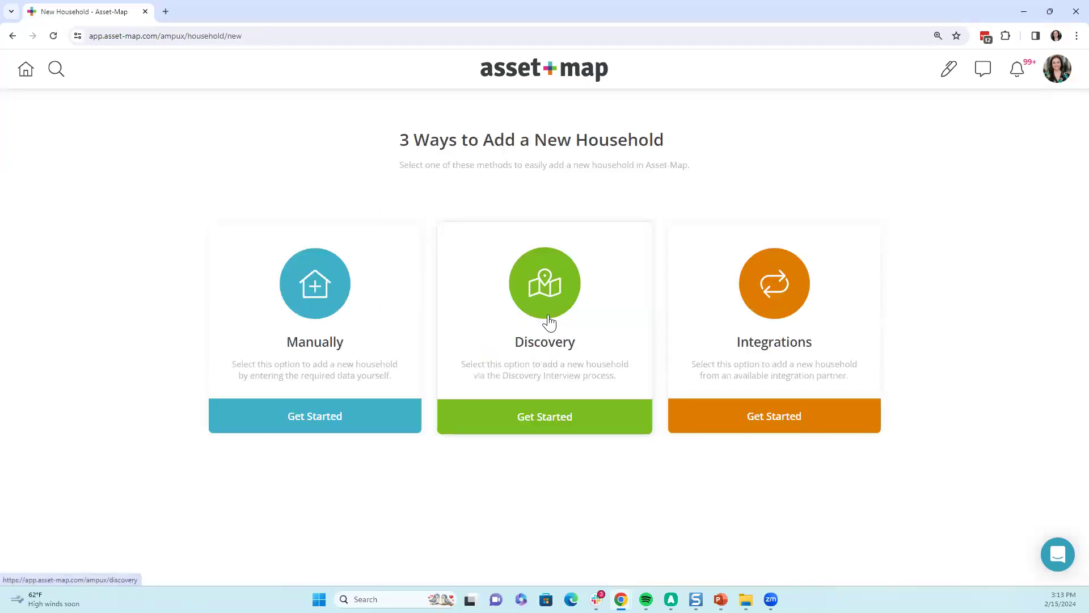
pyautogui.click(548, 74)
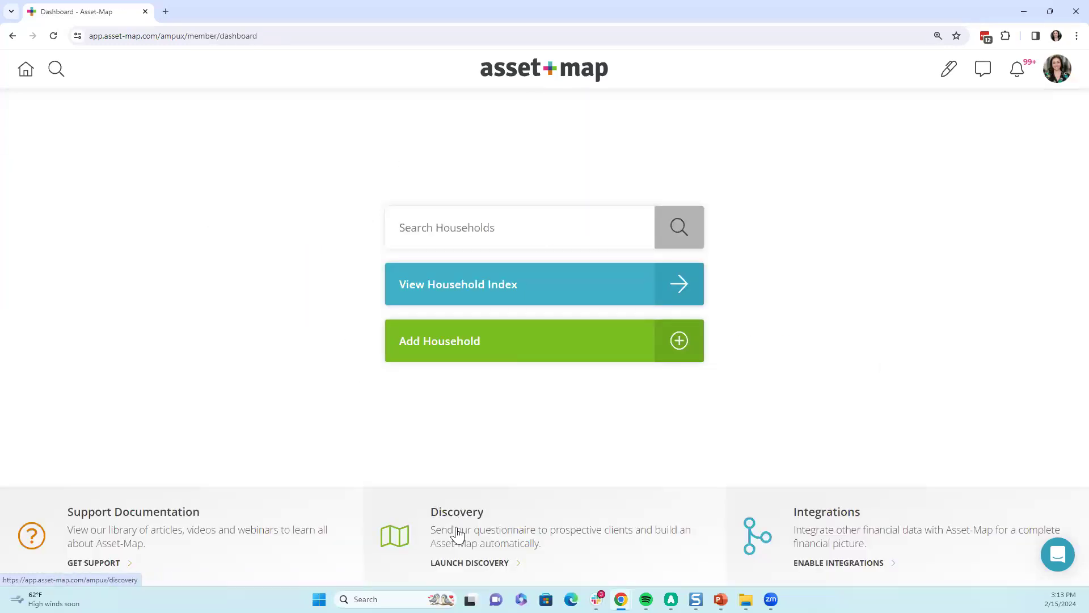
# Step: Open the household of the first completed inbound interview in the Discovery list and display its Asset-Map
pyautogui.click(1057, 82)
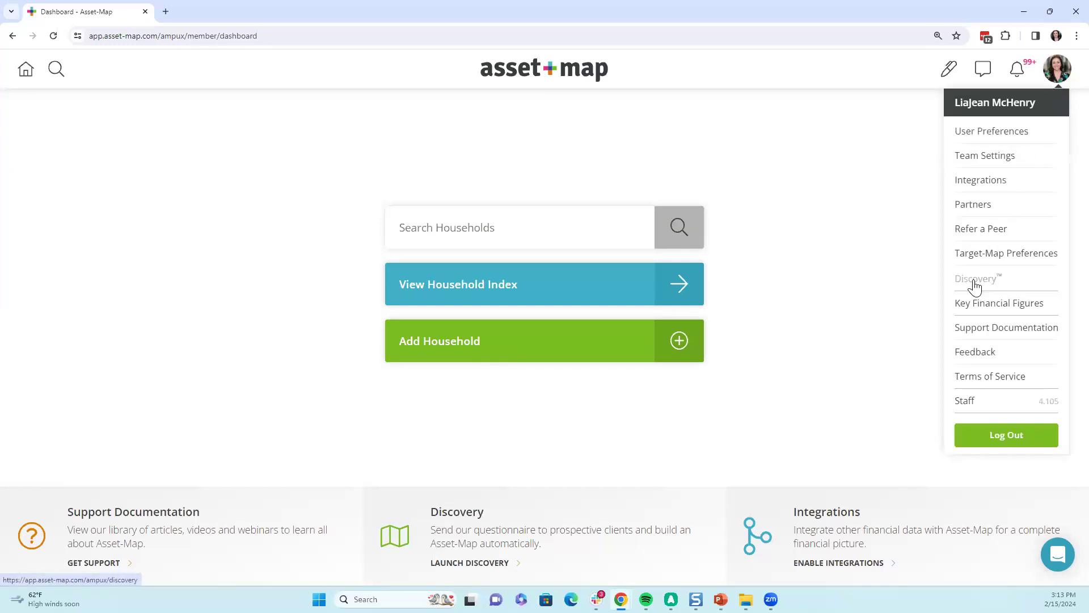
pyautogui.click(497, 521)
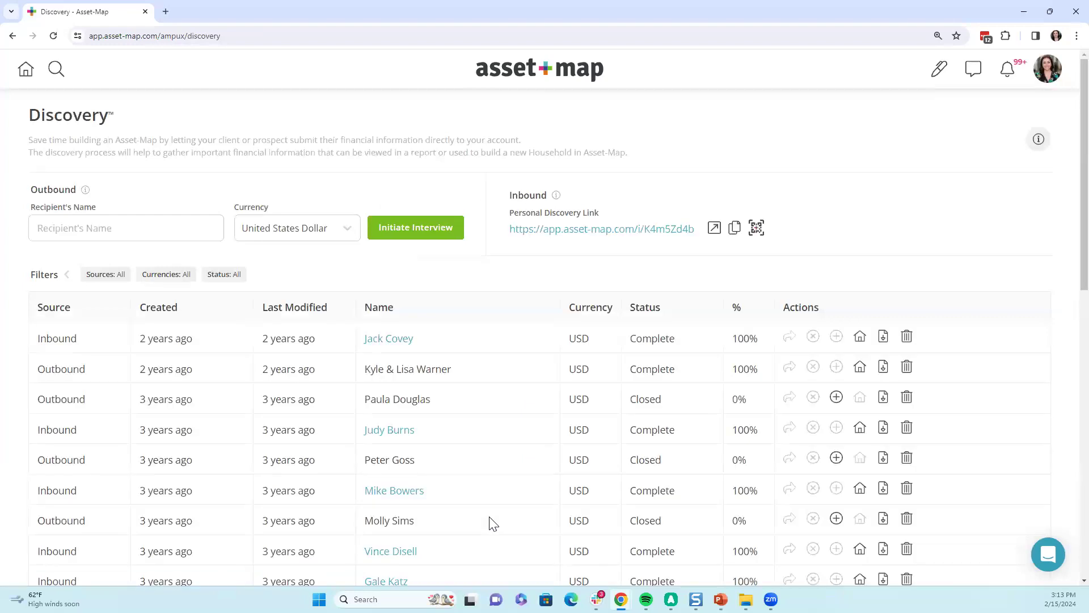
pyautogui.moveTo(419, 344); pyautogui.dragTo(363, 344)
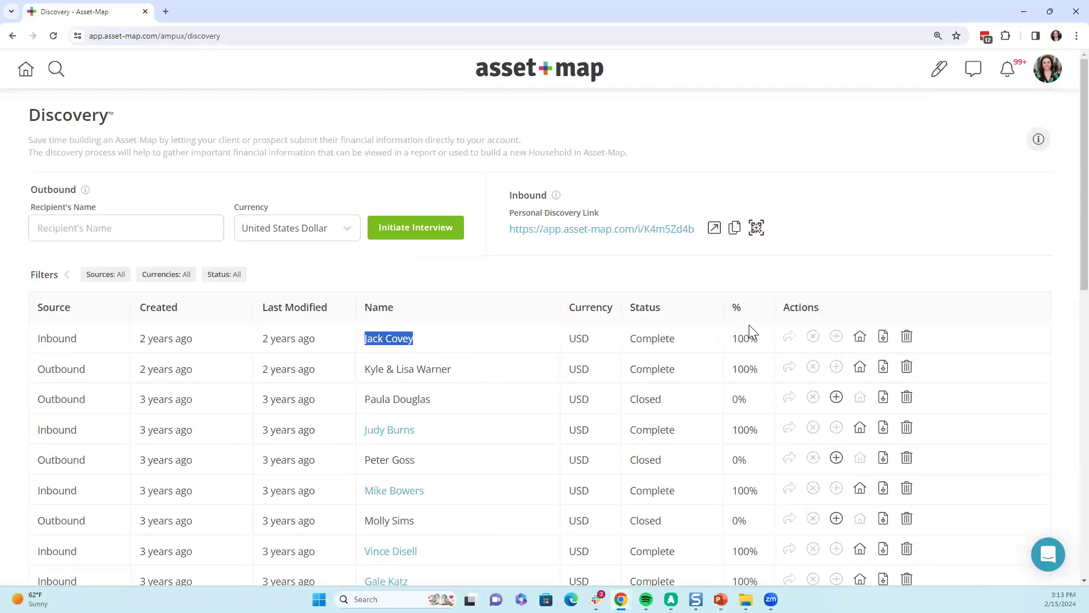
pyautogui.moveTo(731, 338); pyautogui.dragTo(763, 343)
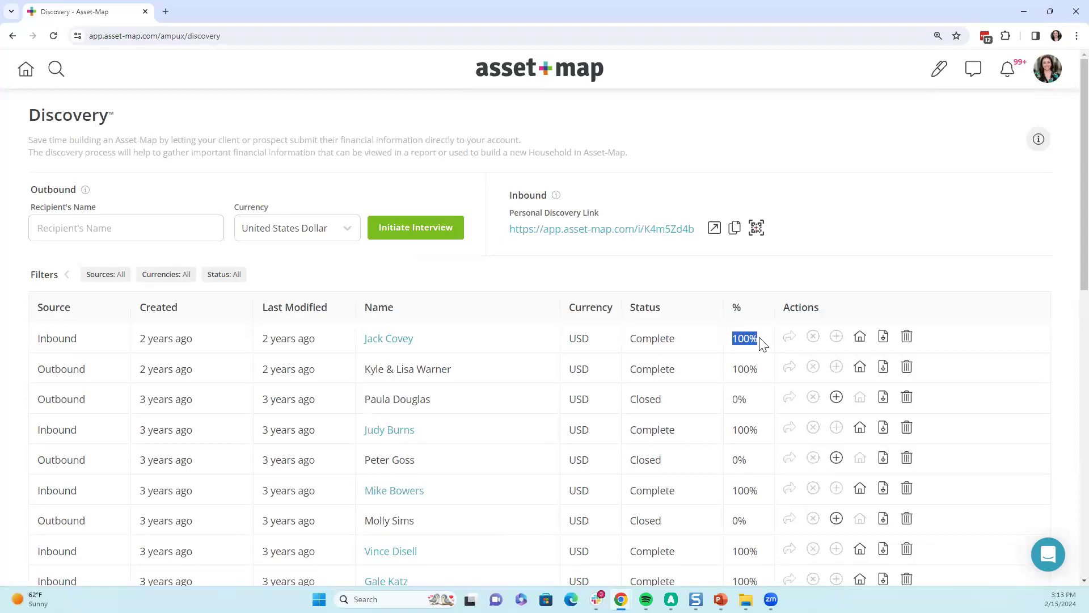
pyautogui.click(859, 340)
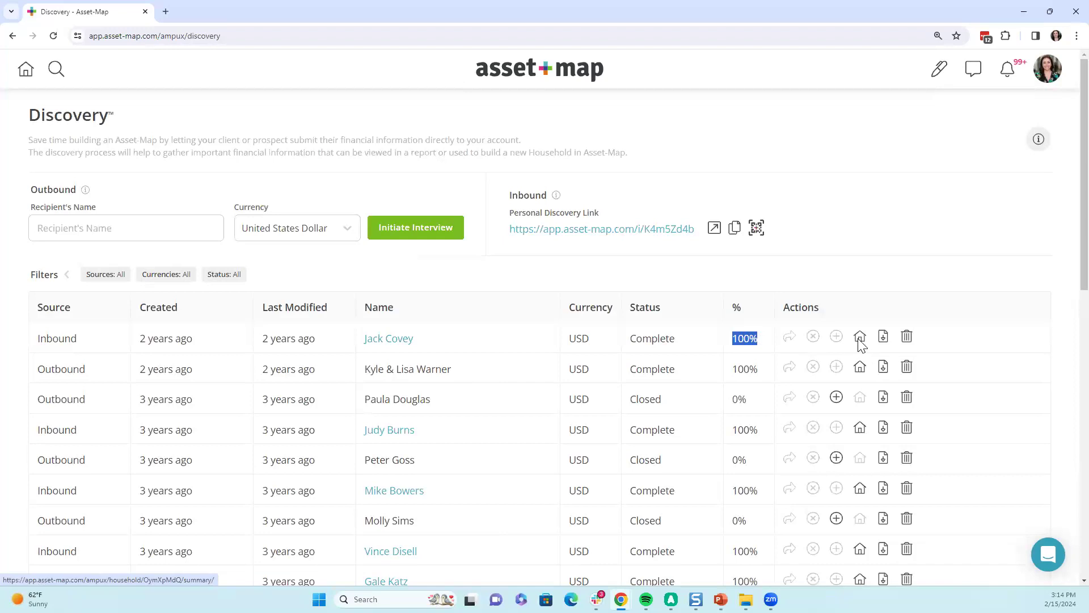
pyautogui.click(517, 198)
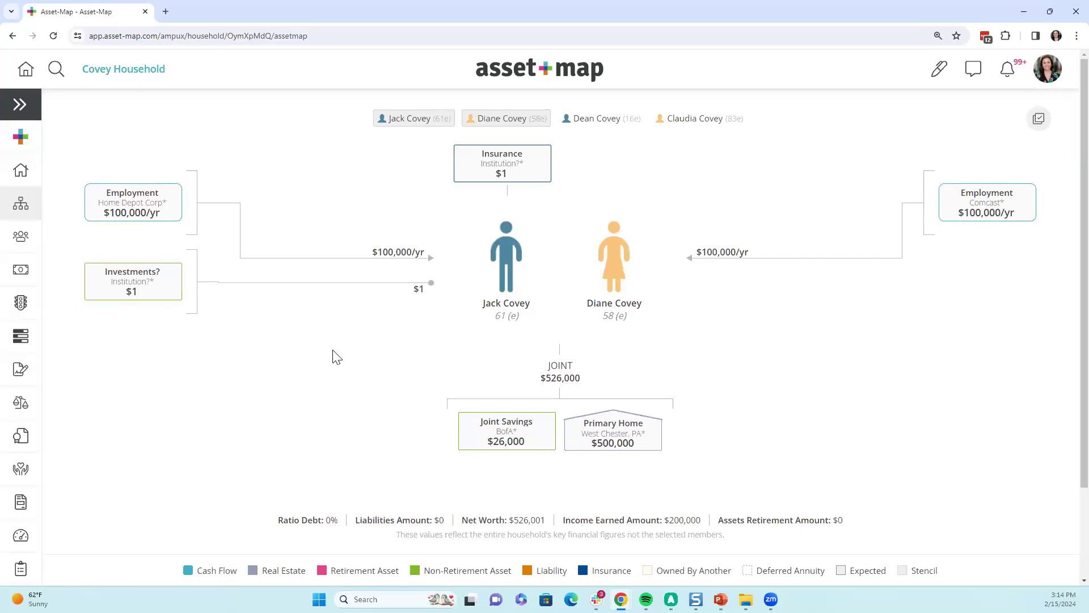
pyautogui.click(34, 139)
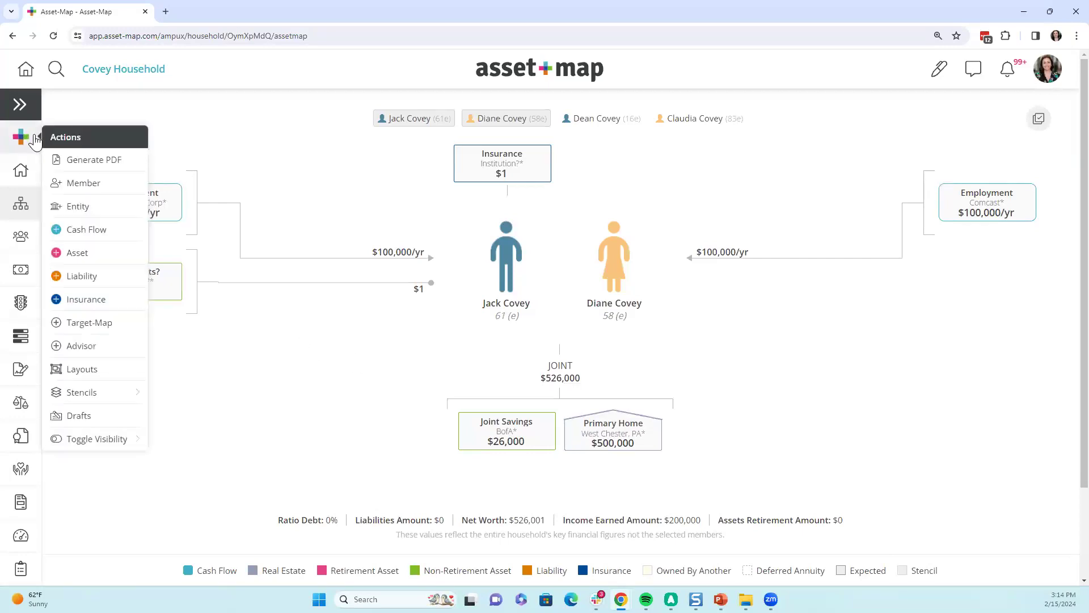
pyautogui.click(23, 109)
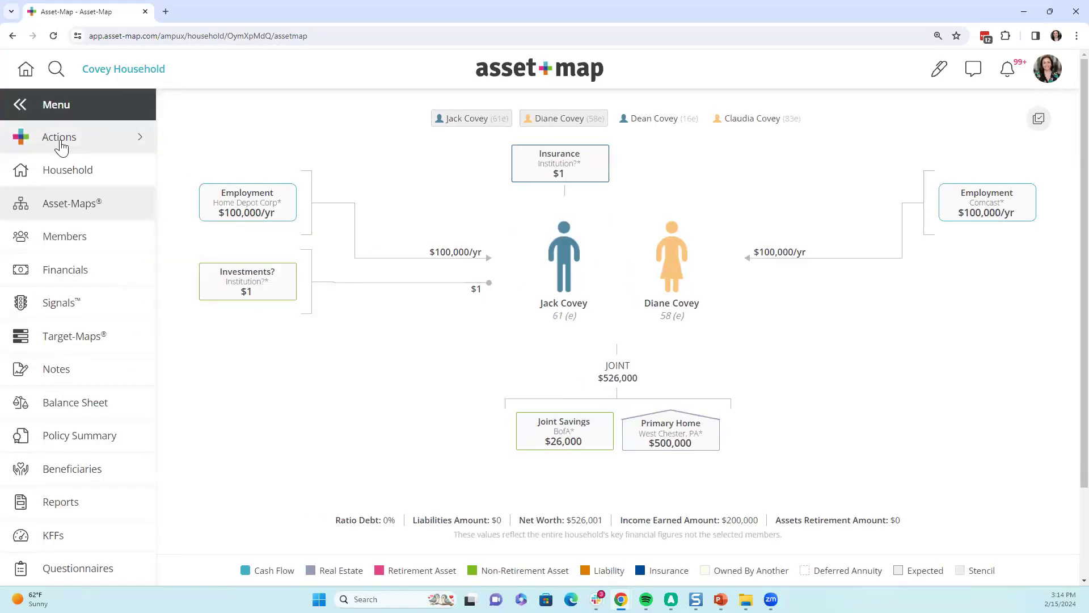
pyautogui.click(60, 138)
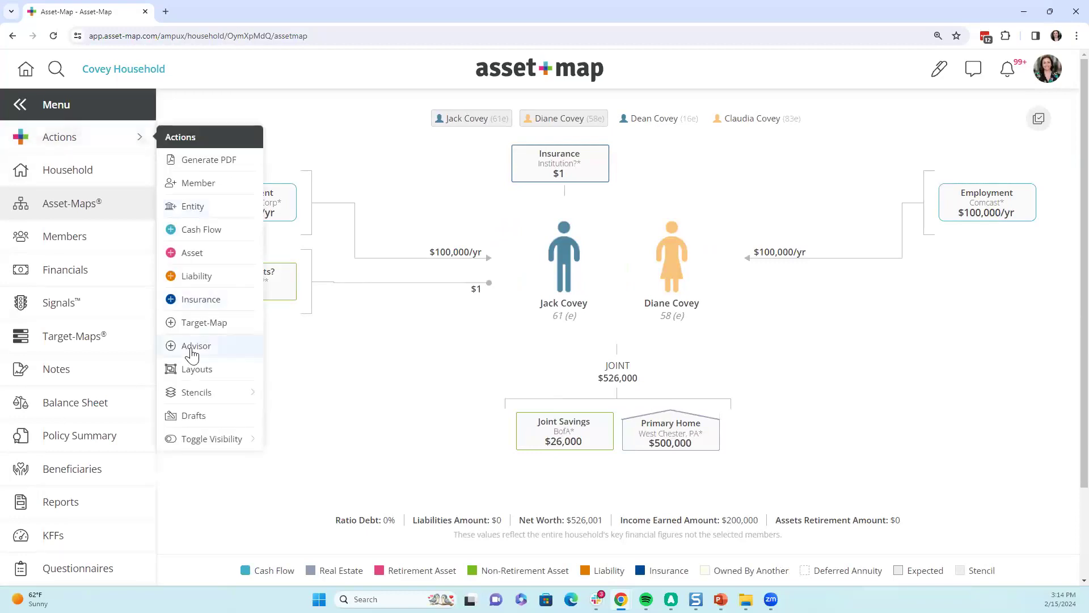
pyautogui.click(203, 397)
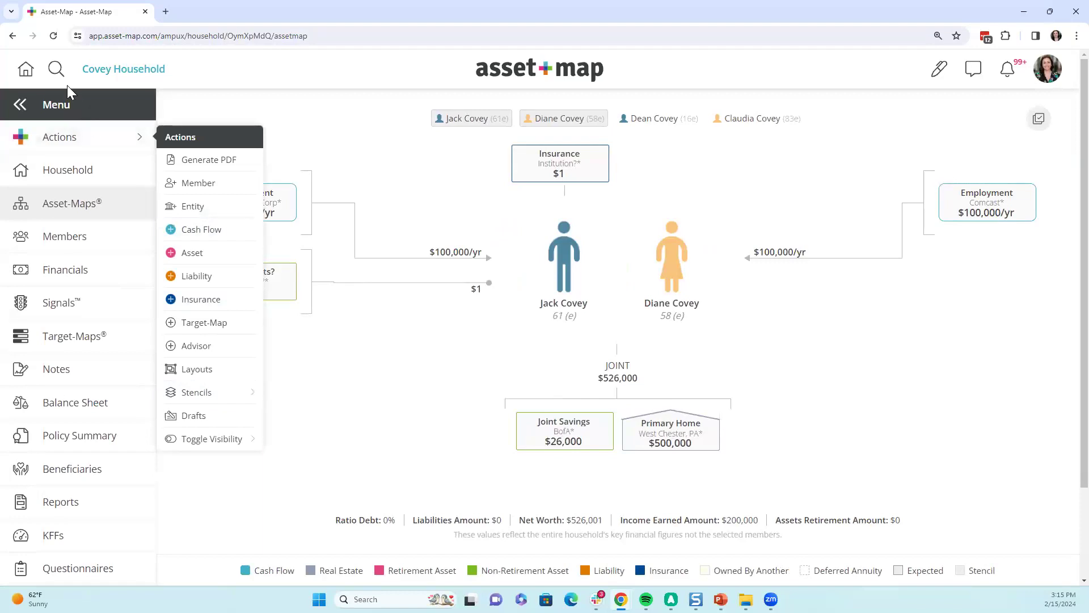
pyautogui.click(69, 108)
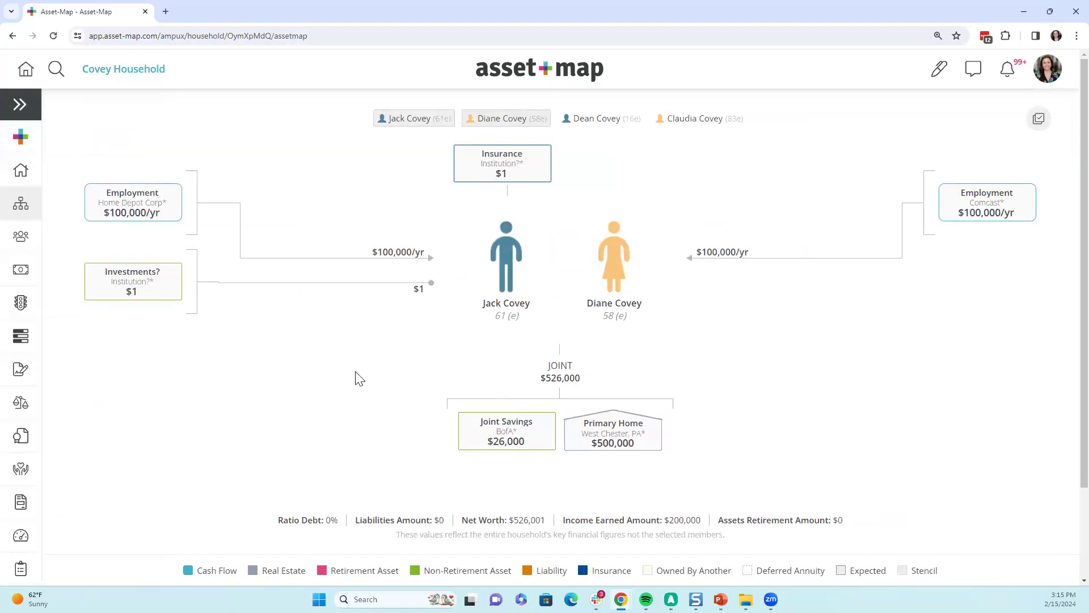
# Step: Start Apply Stencil from the household's Asset-Map and view the list of stencils under My Stencils
pyautogui.rightClick(313, 309)
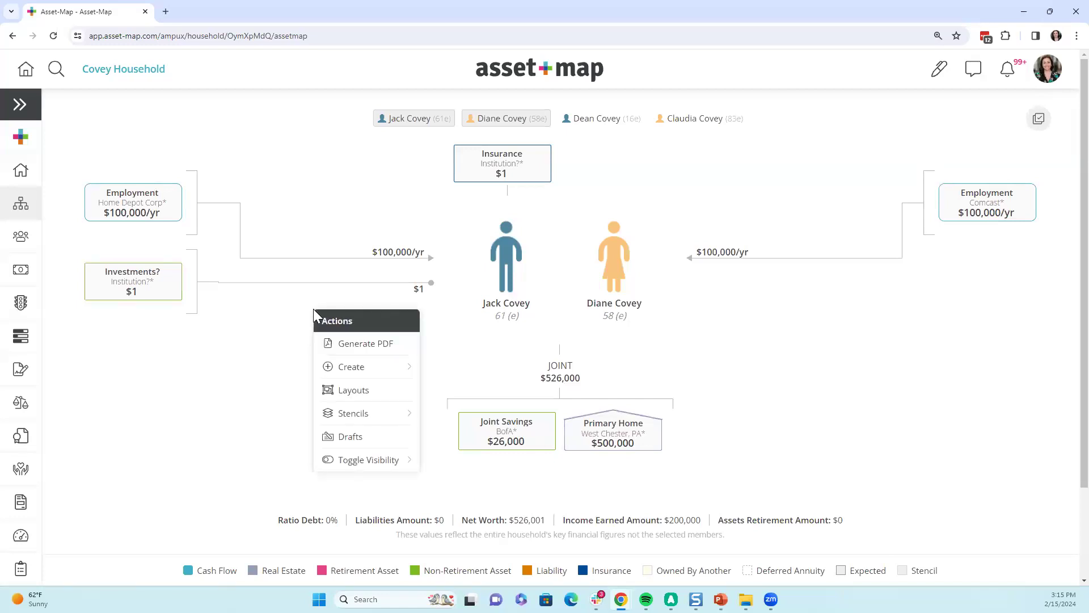
pyautogui.moveTo(30, 147)
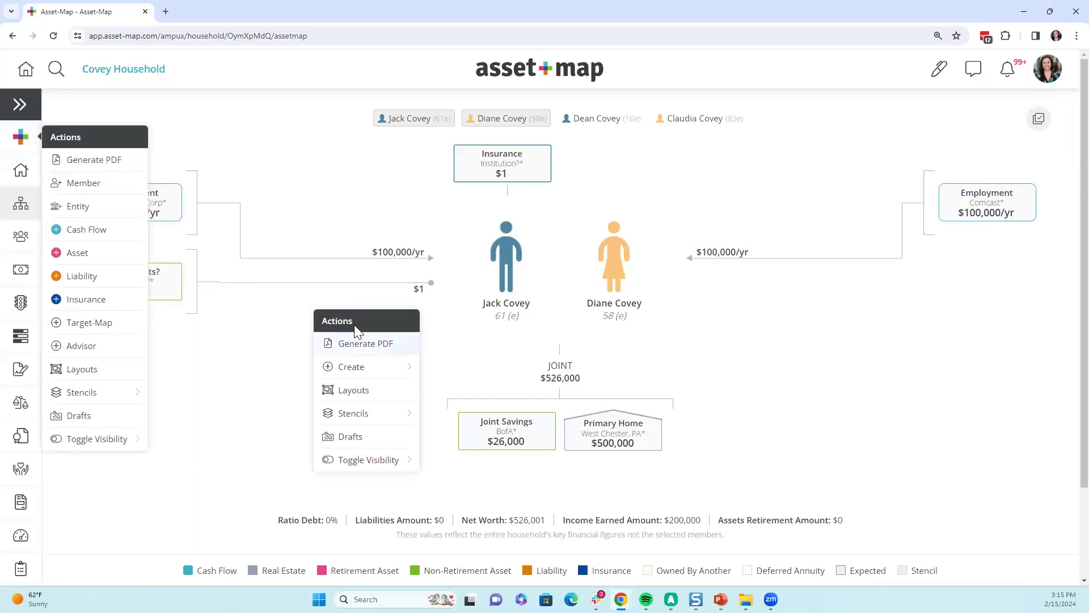
pyautogui.click(319, 300)
pyautogui.rightClick(314, 291)
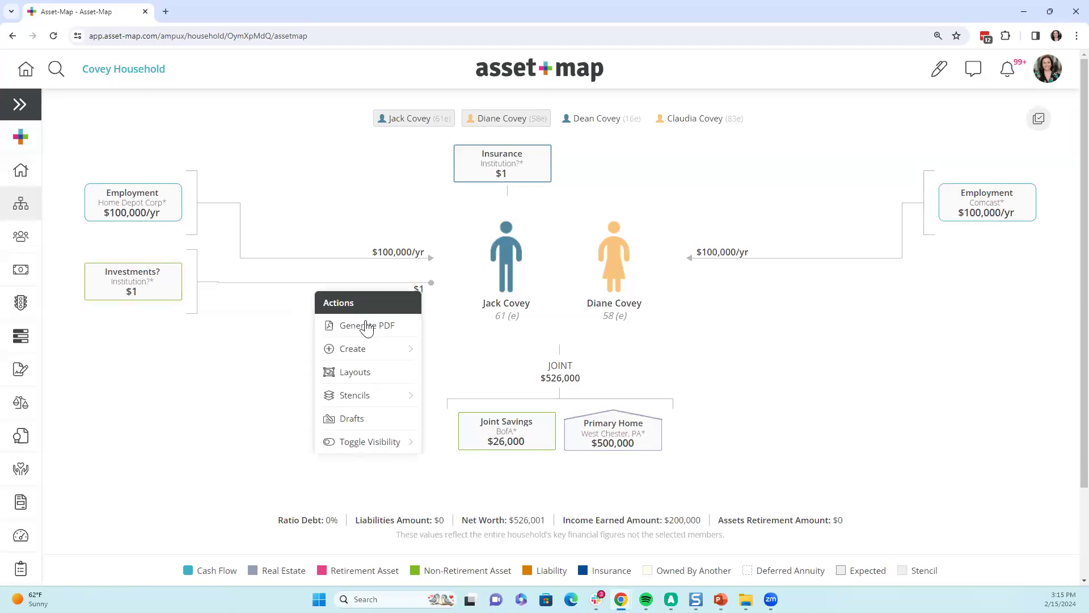
pyautogui.moveTo(369, 353)
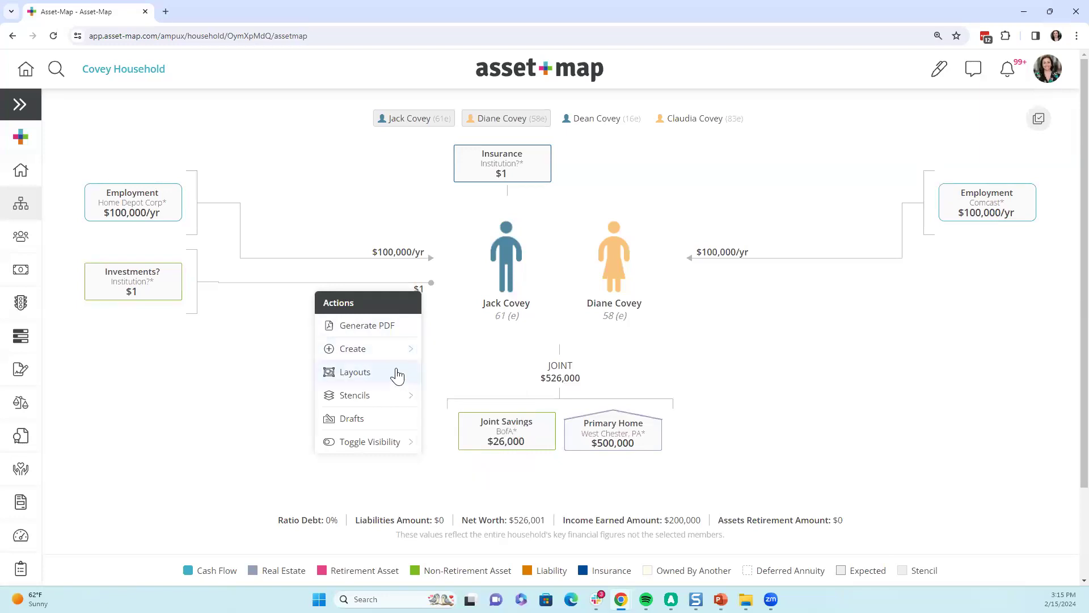
pyautogui.moveTo(372, 400)
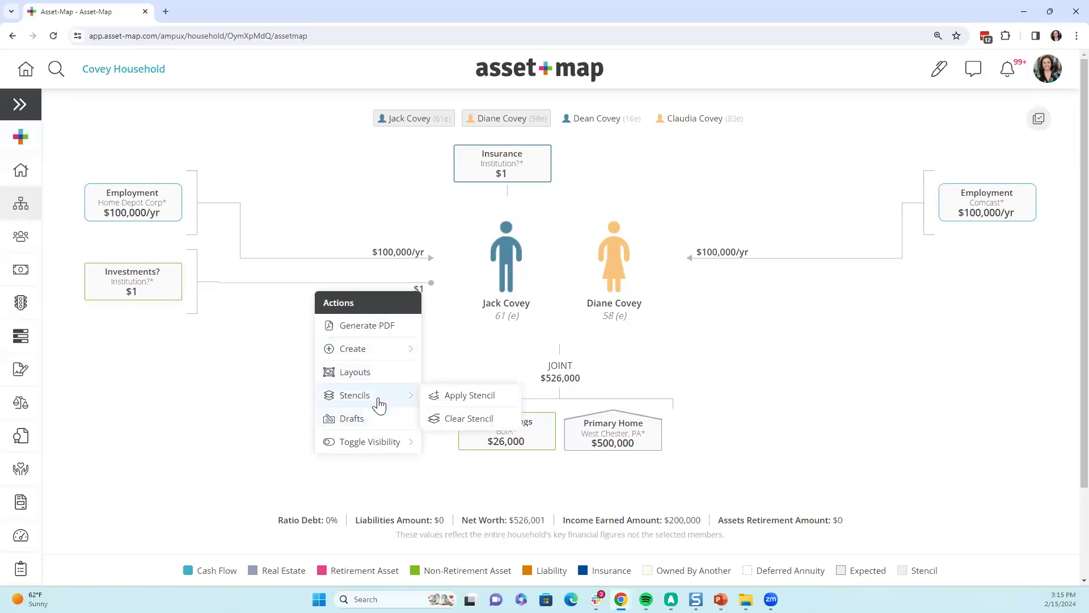
pyautogui.click(449, 400)
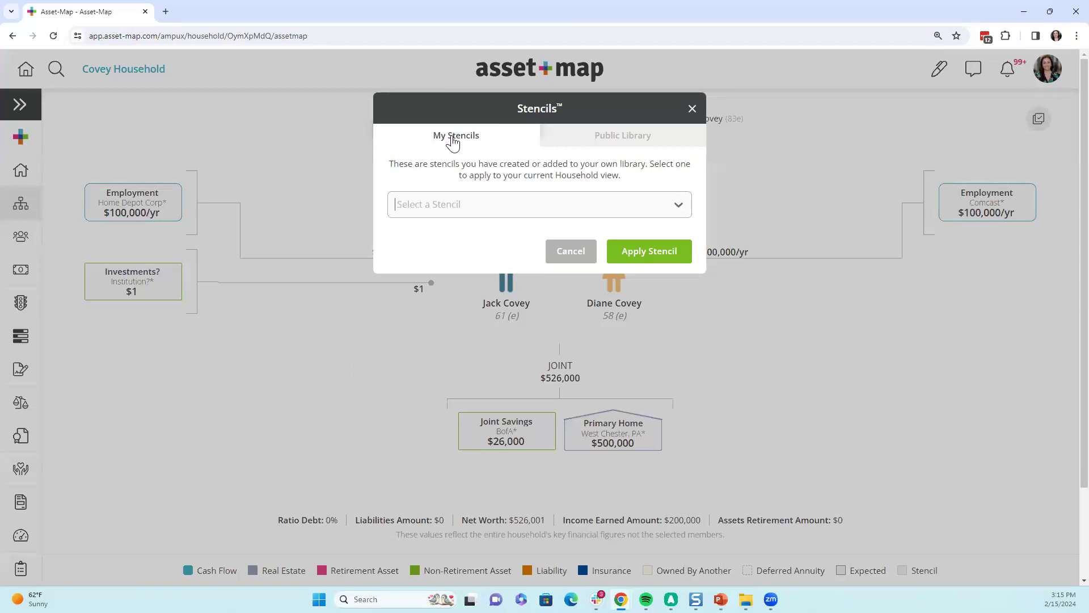
pyautogui.click(450, 205)
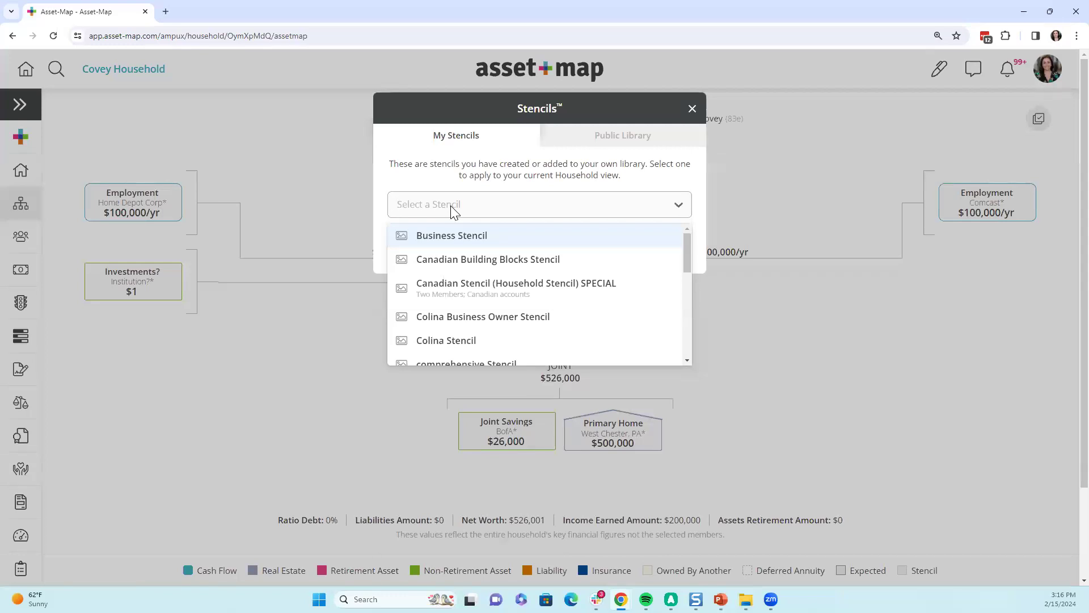
pyautogui.click(529, 179)
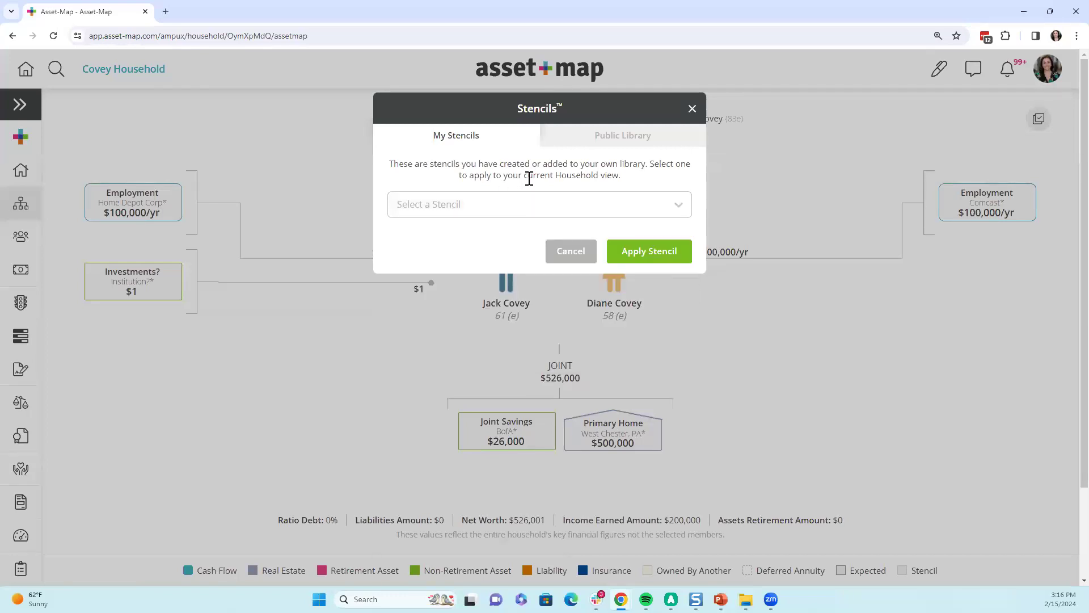
# Step: Browse the full list of ready-made stencils in the Public Library
pyautogui.click(601, 142)
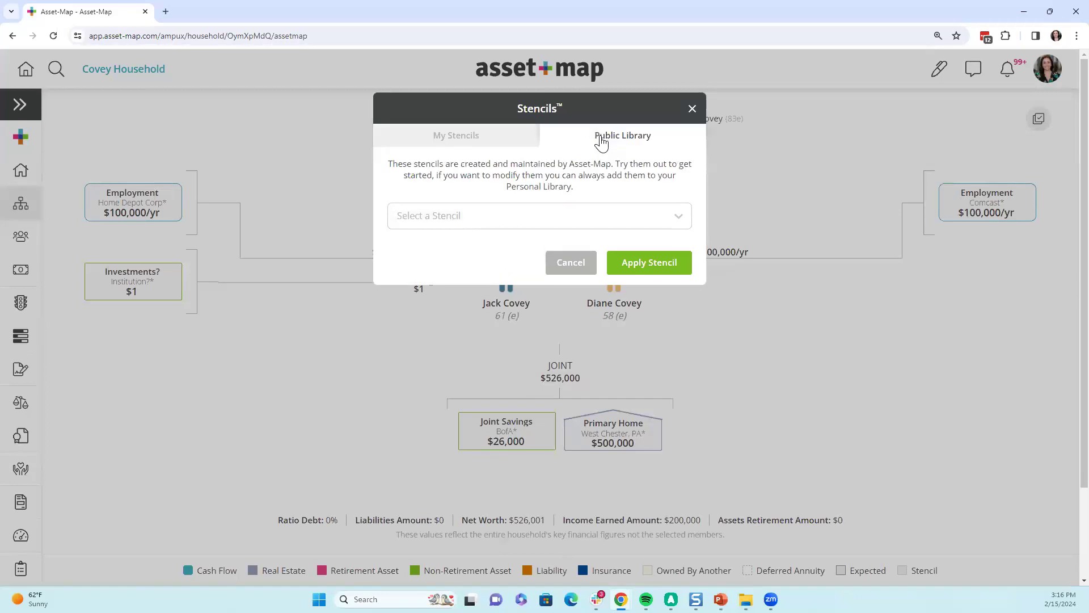
pyautogui.click(557, 218)
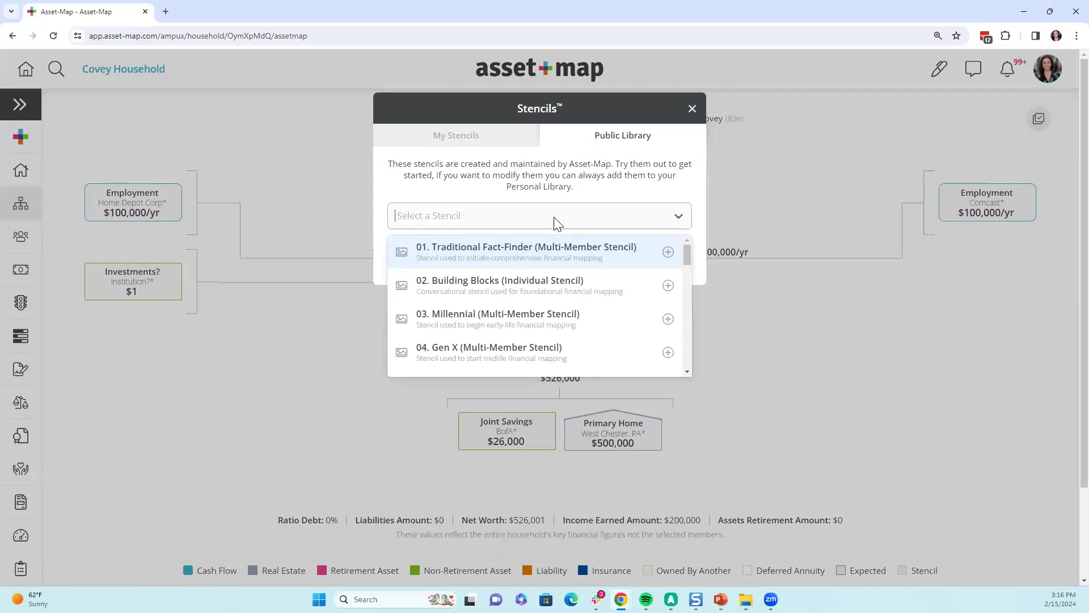
pyautogui.scroll(-5, 556, 261)
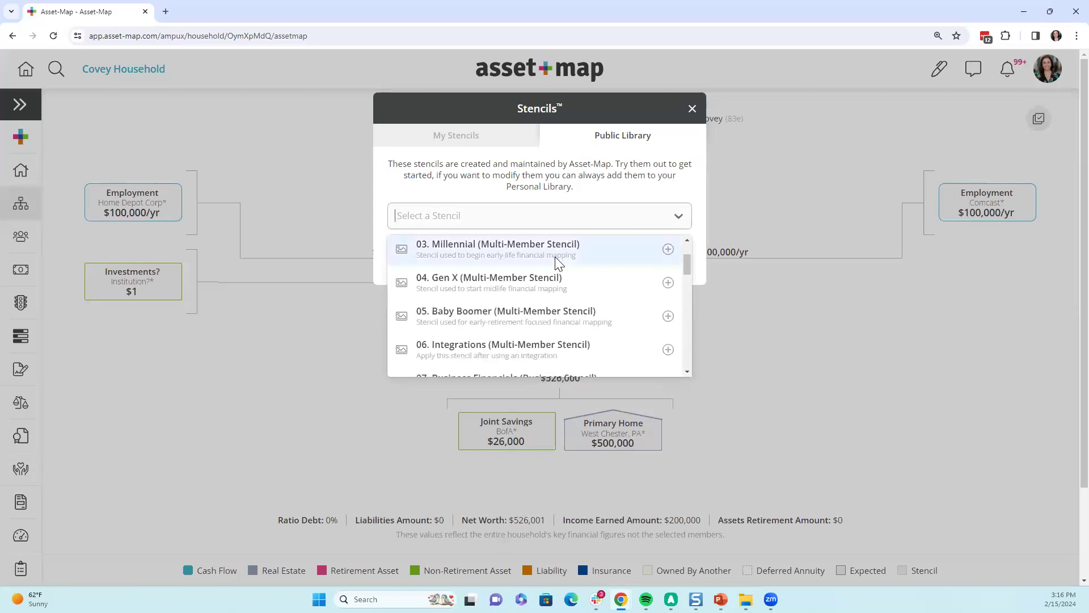
pyautogui.scroll(-5, 556, 262)
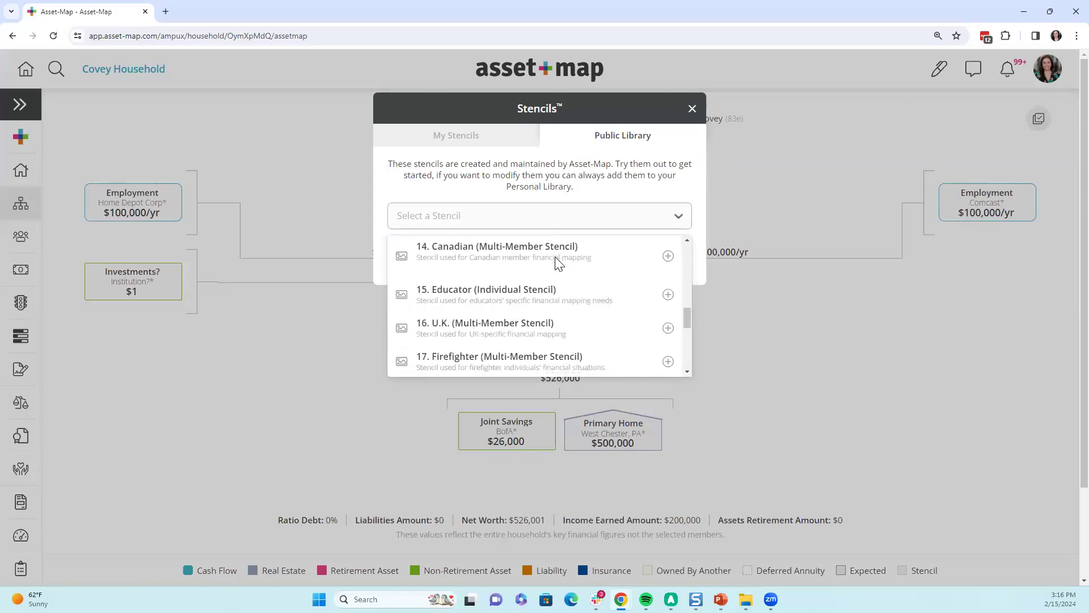
pyautogui.scroll(-3, 554, 256)
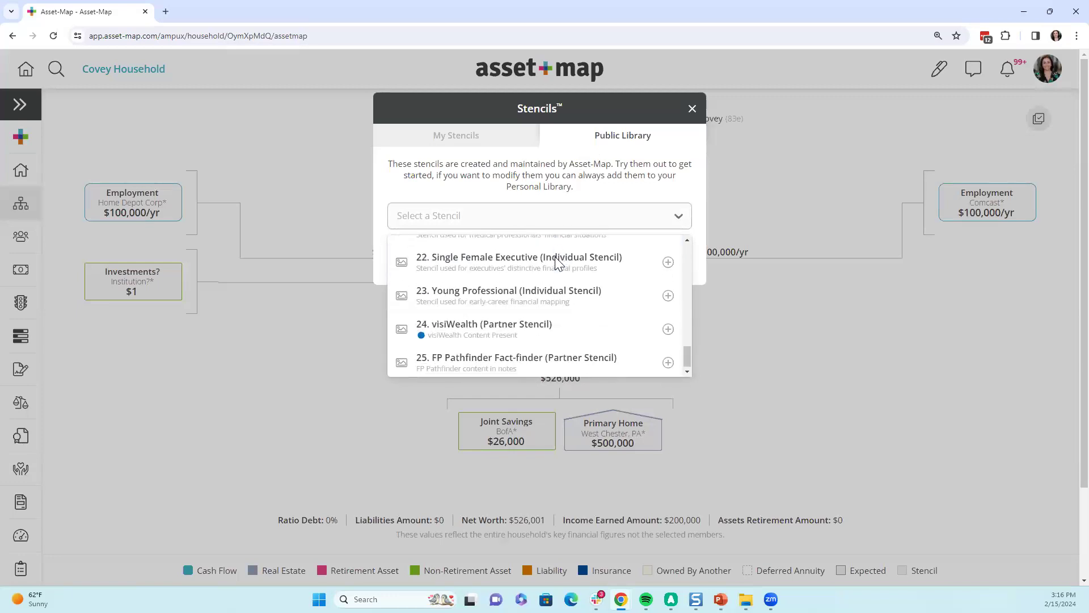
pyautogui.scroll(6, 554, 256)
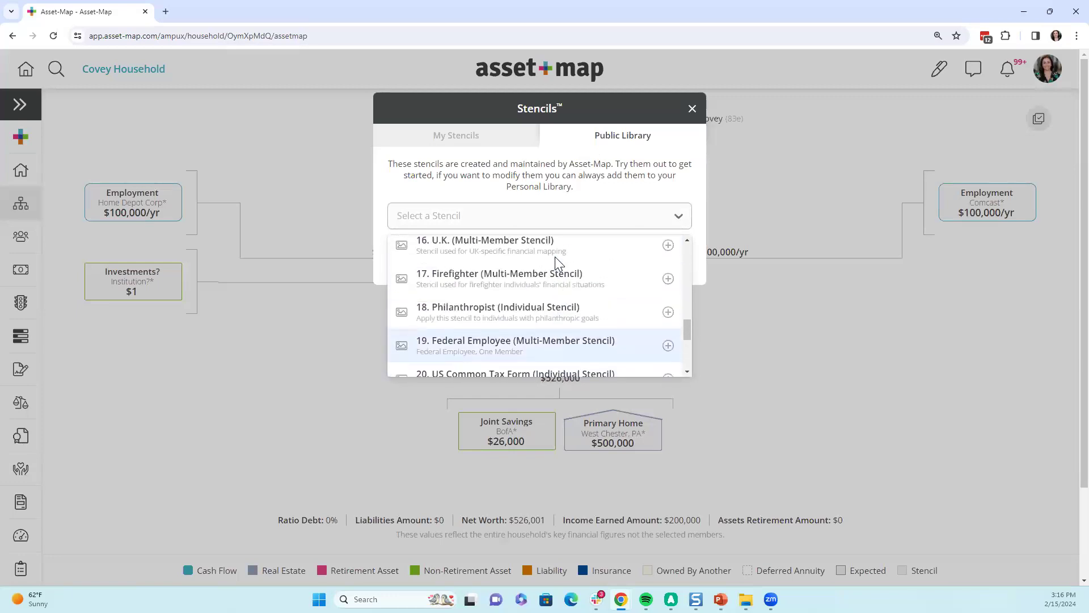
pyautogui.scroll(6, 555, 256)
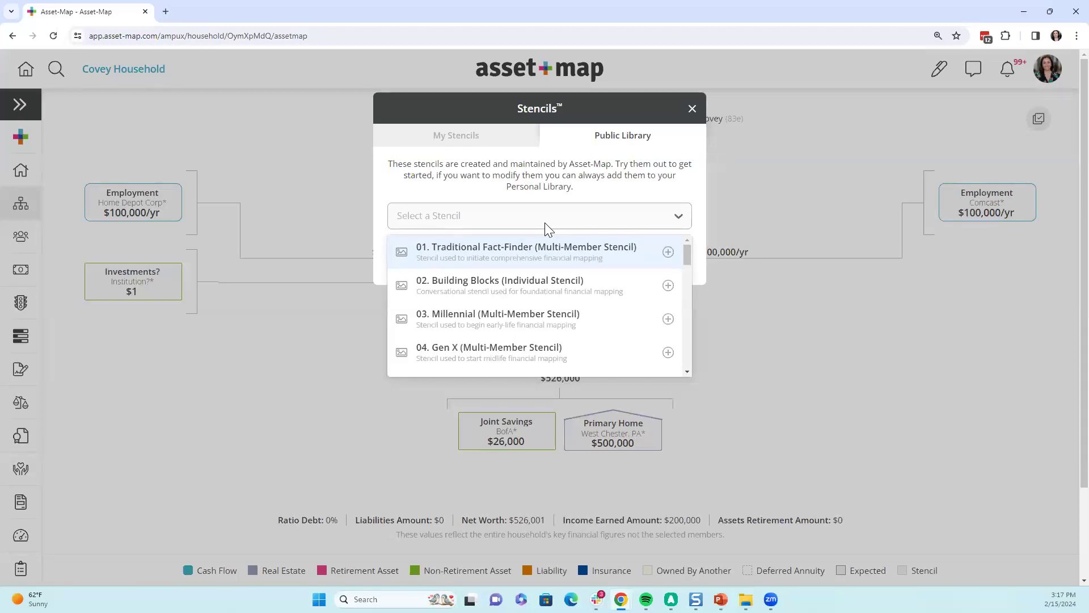
# Step: Review My Stencils again and preview the image of the Public Library's 01. Traditional Fact-Finder (Multi-Member Stencil)
pyautogui.click(451, 136)
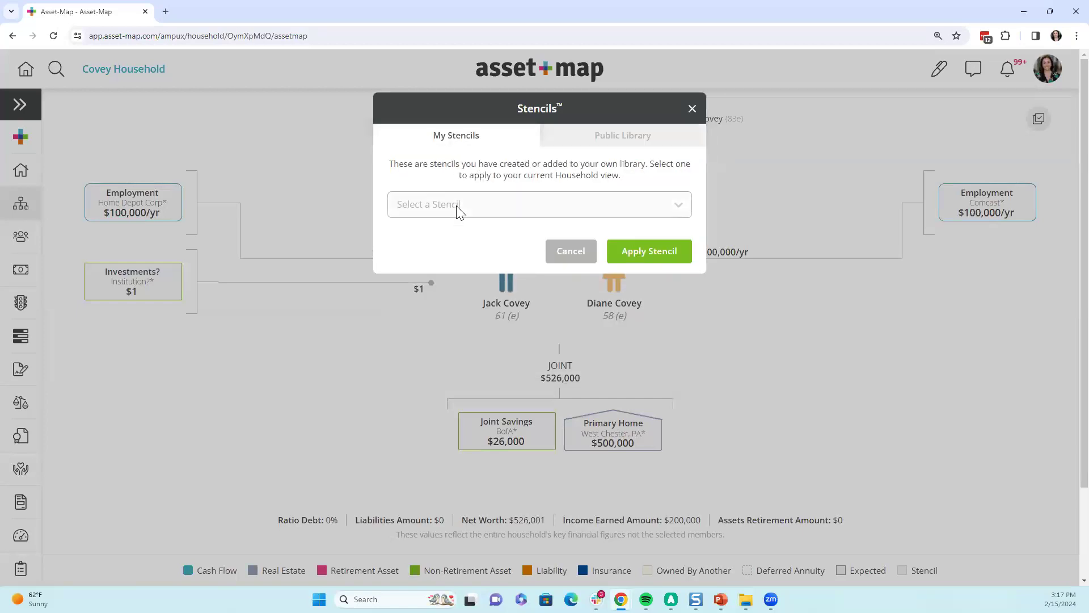
pyautogui.click(458, 209)
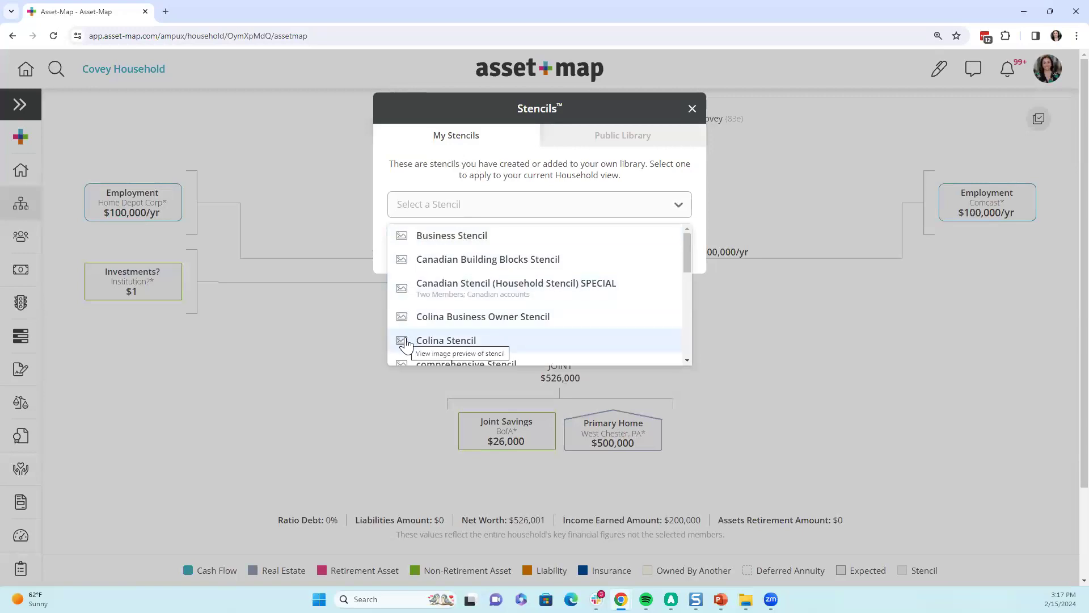
pyautogui.click(583, 142)
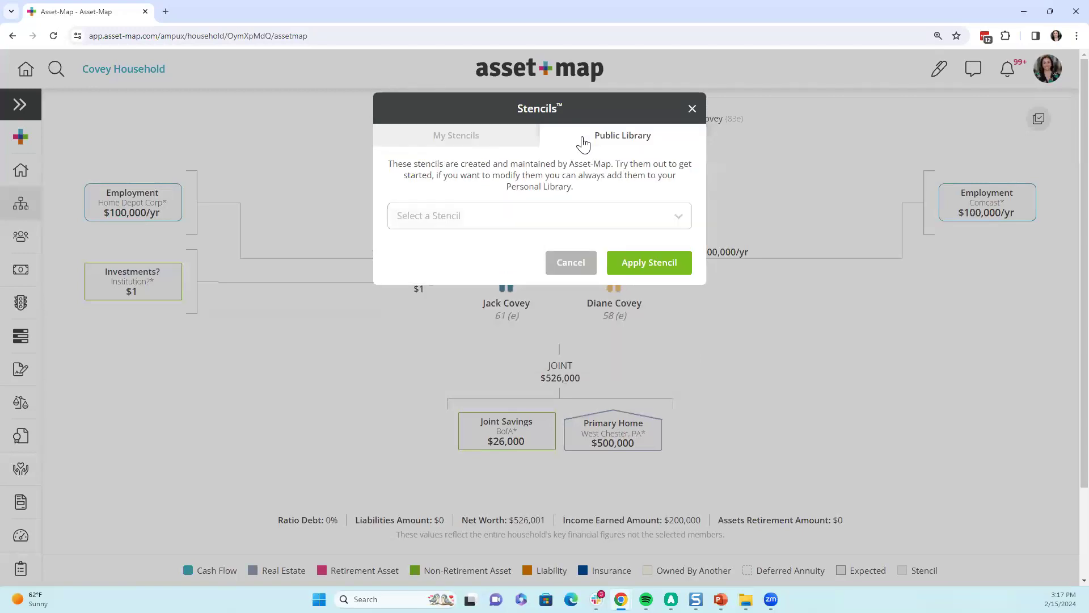
pyautogui.click(443, 224)
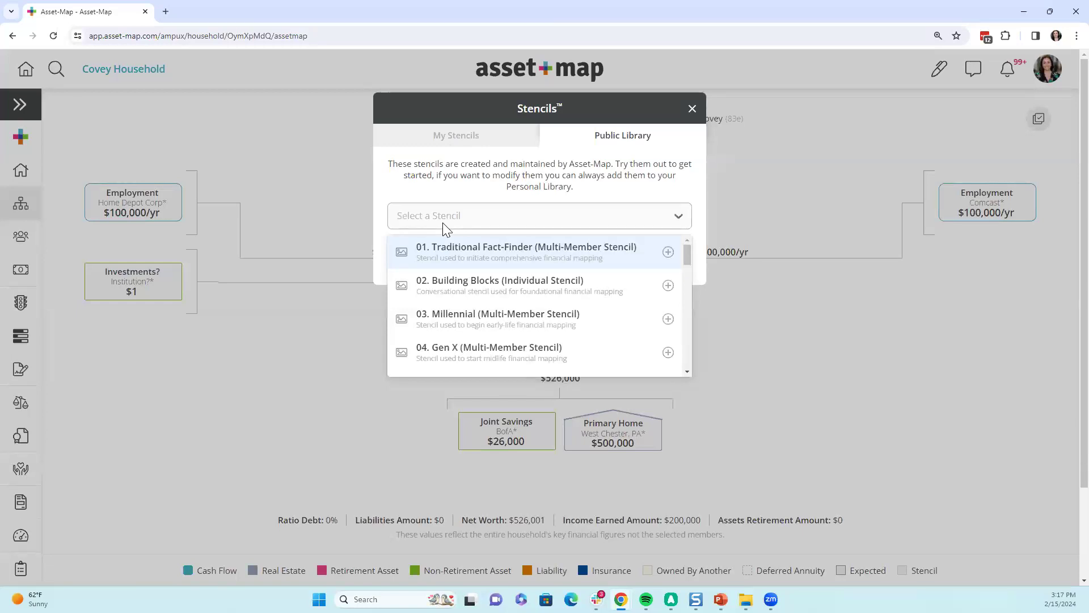
pyautogui.click(402, 252)
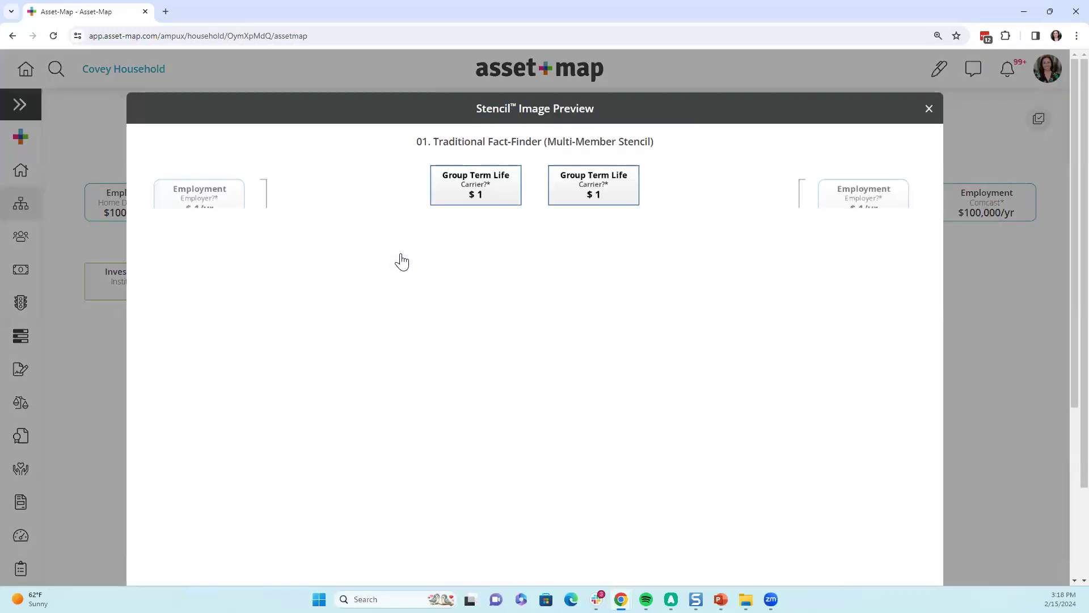
# Step: Examine the whole preview image of 01. Traditional Fact-Finder (Multi-Member Stencil), then return to the stencil selection
pyautogui.scroll(-3, 401, 262)
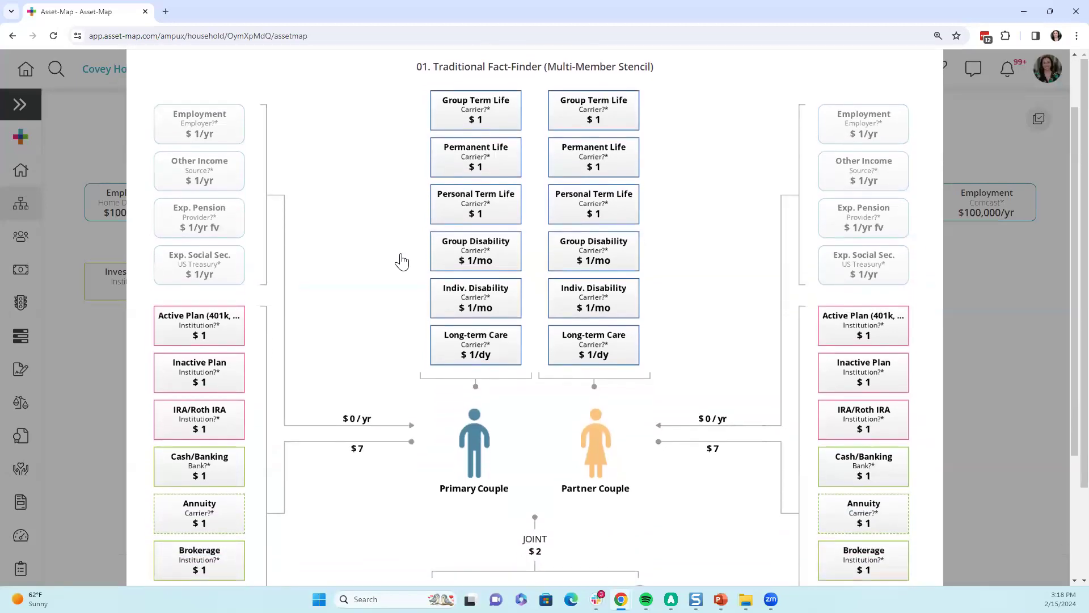
pyautogui.scroll(-3, 402, 261)
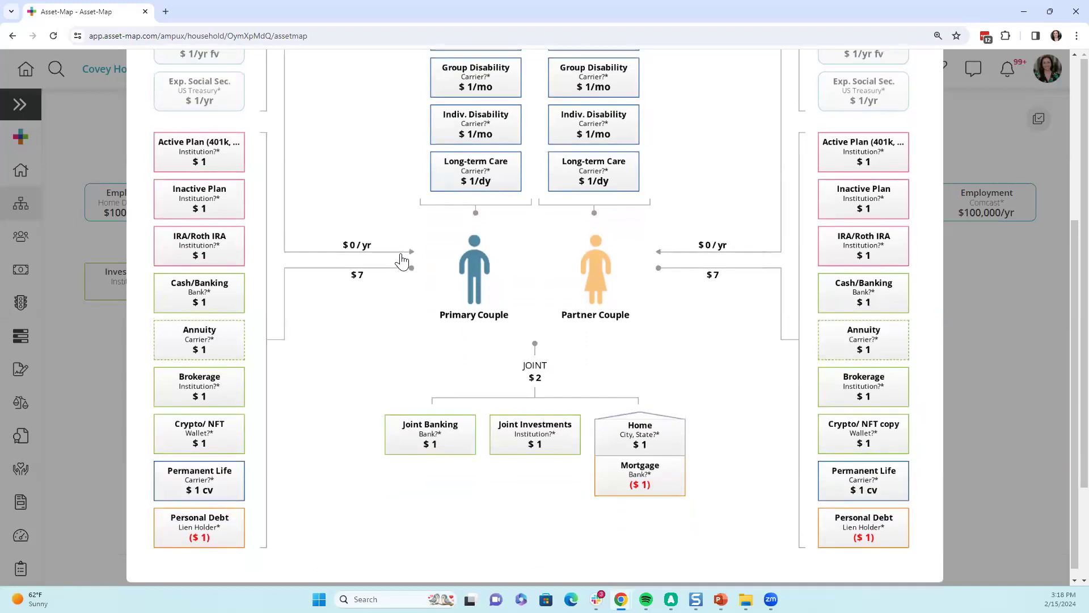
pyautogui.scroll(5, 401, 262)
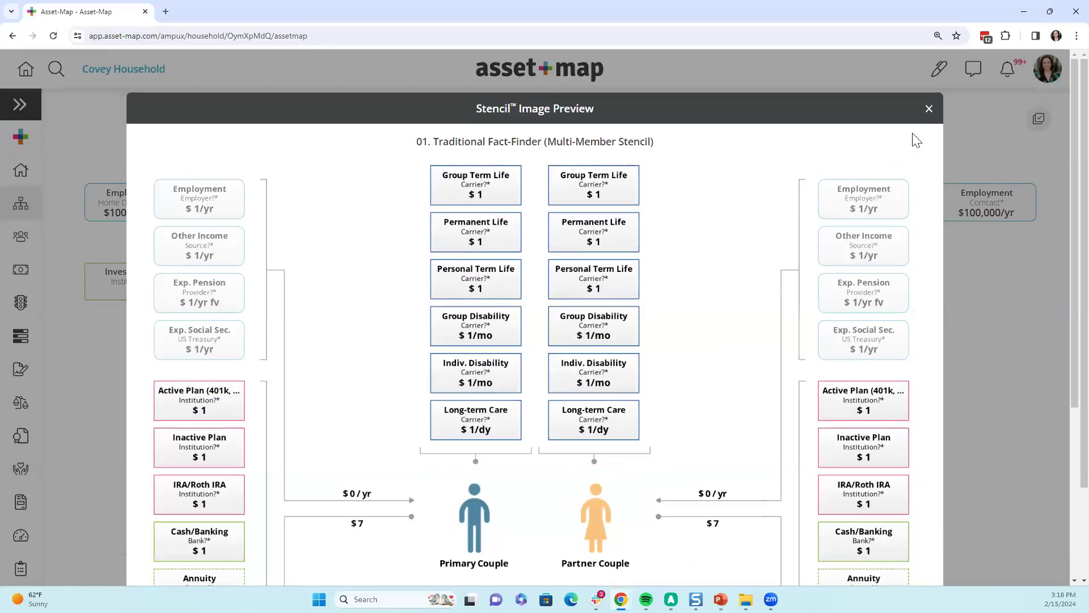
pyautogui.click(929, 109)
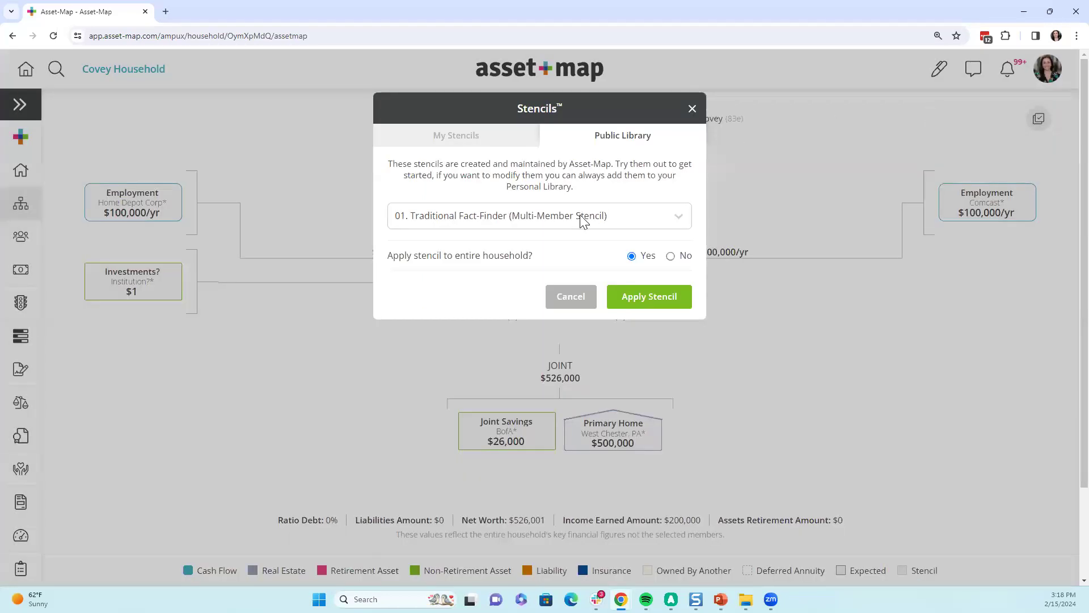
# Step: Preview the full image of 10. Military Pre-Retiree (Multi-Member Stencil) from the Public Library and return to the stencil selection
pyautogui.click(581, 218)
pyautogui.scroll(-5, 569, 282)
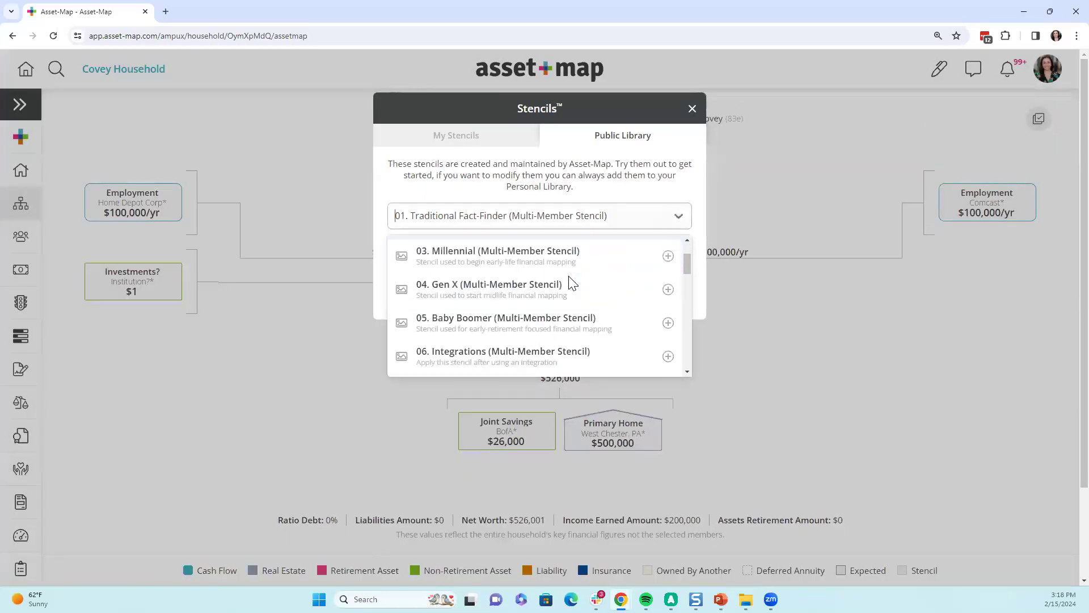
pyautogui.scroll(-1, 570, 282)
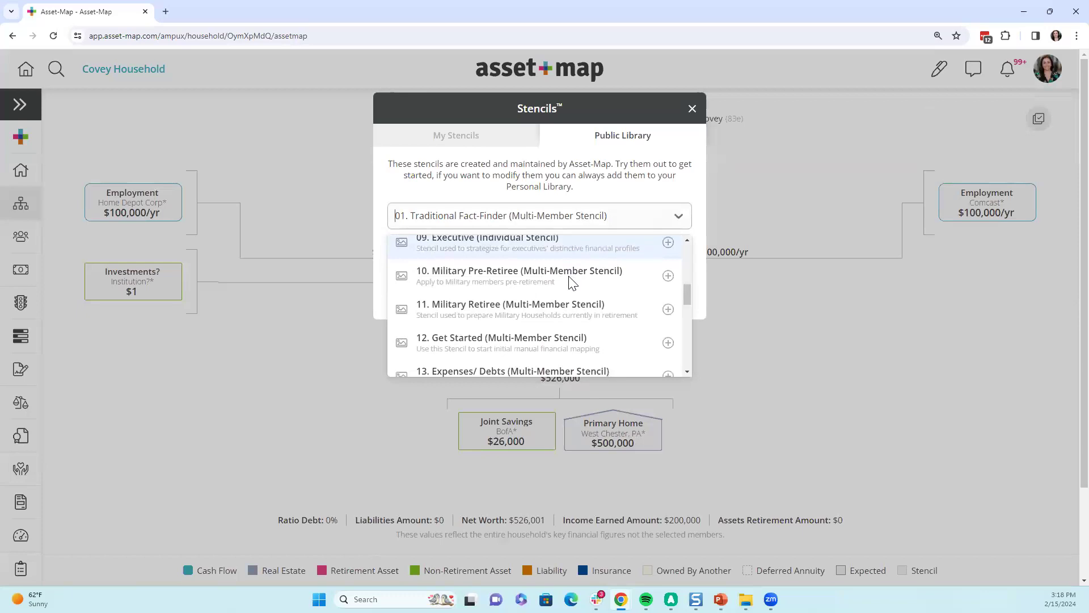
pyautogui.click(403, 281)
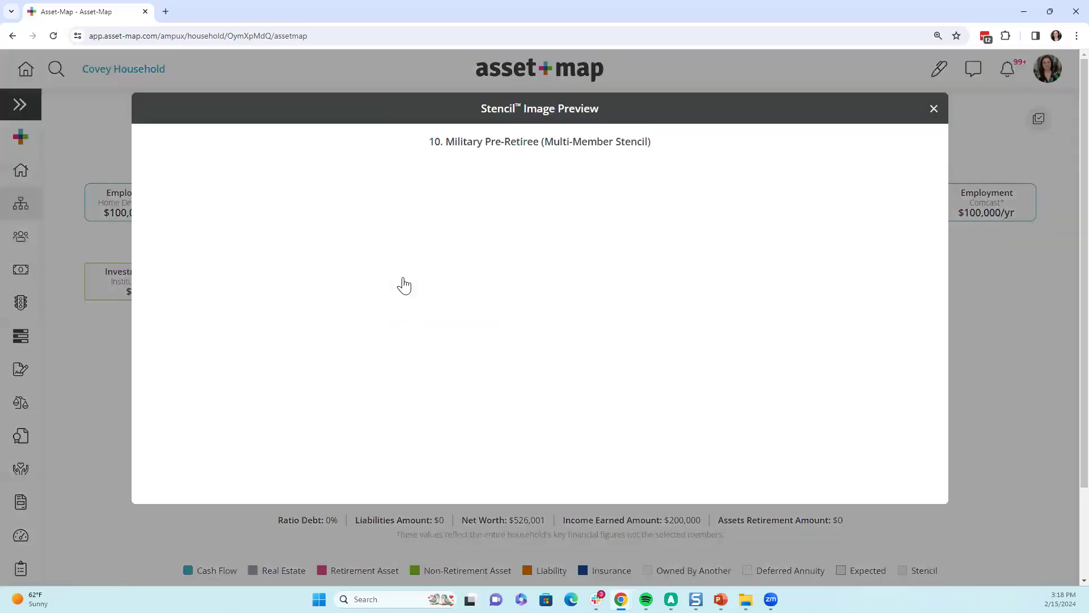
pyautogui.scroll(-2, 410, 377)
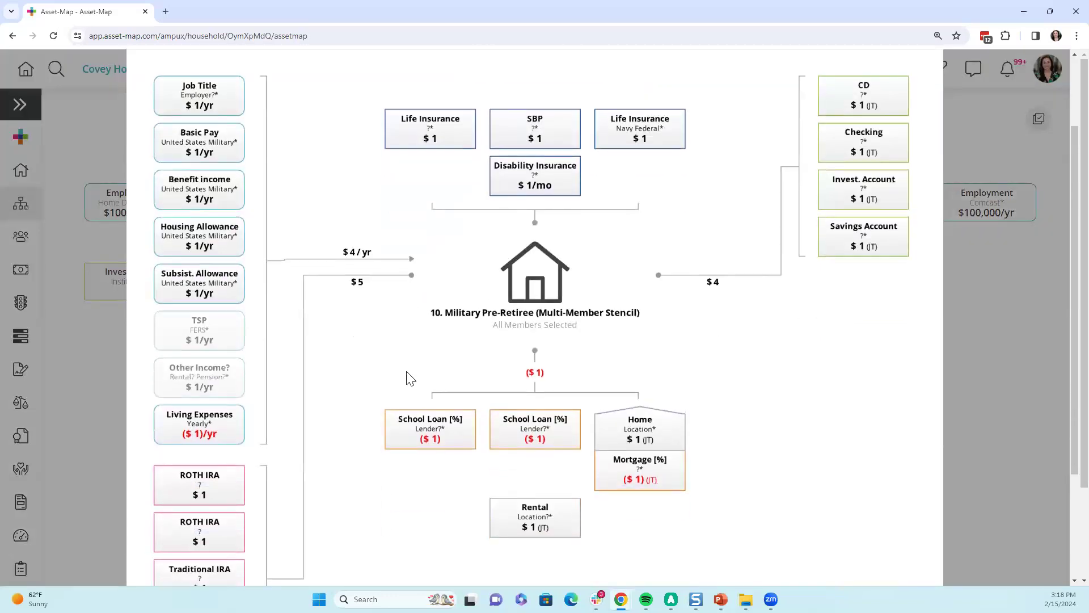
pyautogui.scroll(-1, 641, 402)
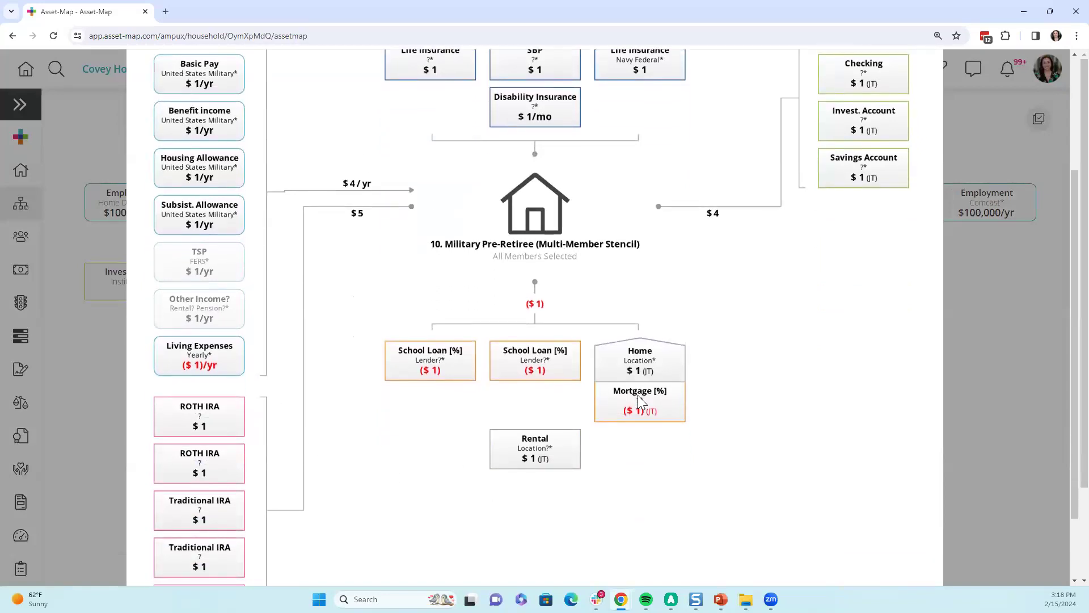
pyautogui.scroll(2, 637, 394)
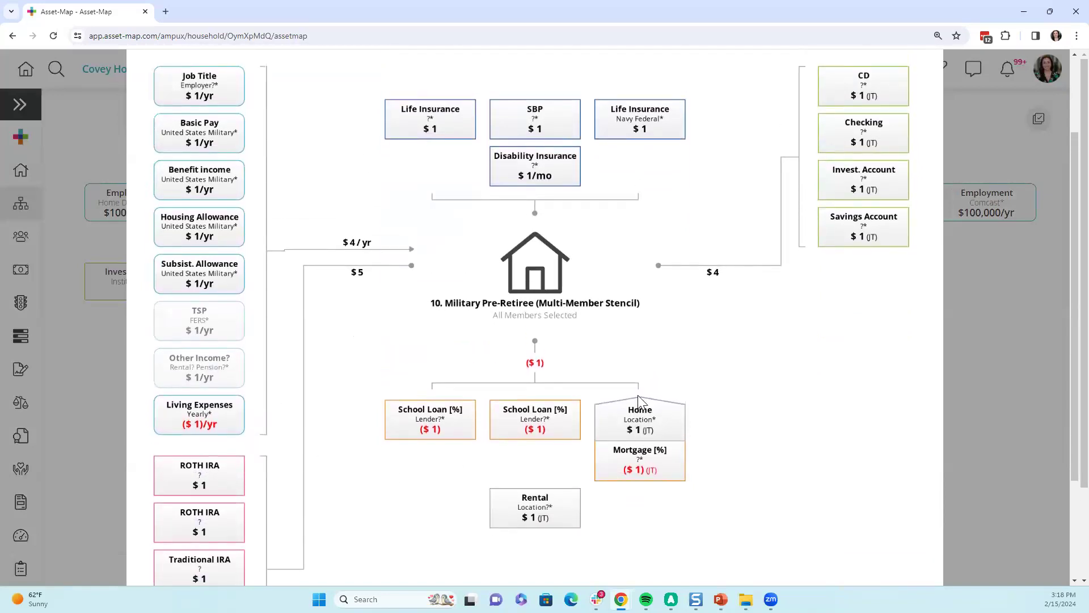
pyautogui.scroll(1, 641, 401)
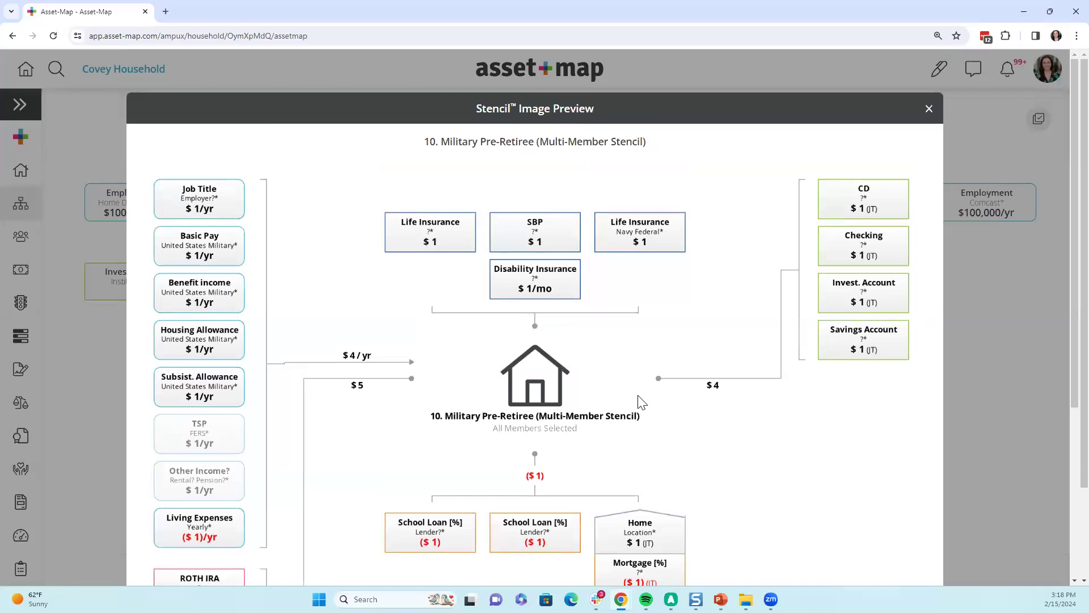
pyautogui.click(928, 110)
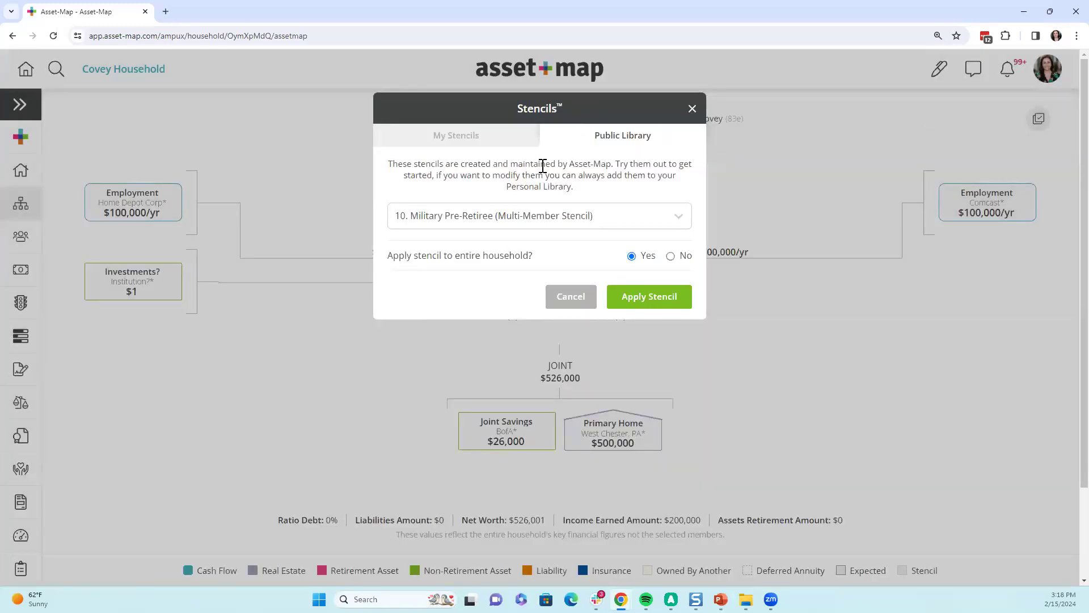
# Step: Apply the Public Library's 01. Traditional Fact-Finder (Multi-Member Stencil) to the entire household and review the populated Asset-Map
pyautogui.click(522, 219)
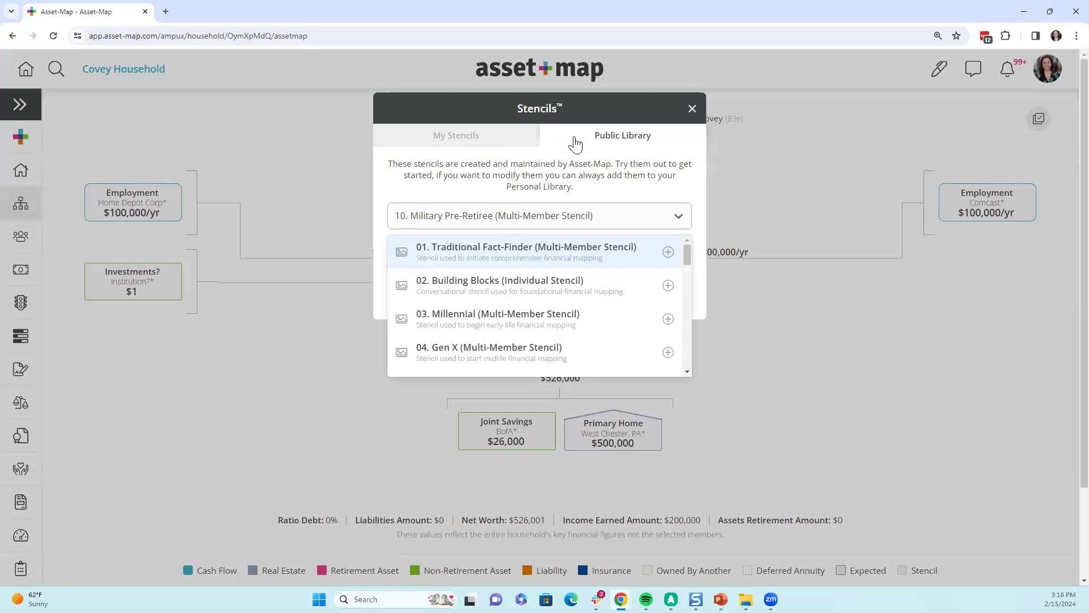
pyautogui.click(475, 224)
pyautogui.click(476, 223)
pyautogui.click(451, 258)
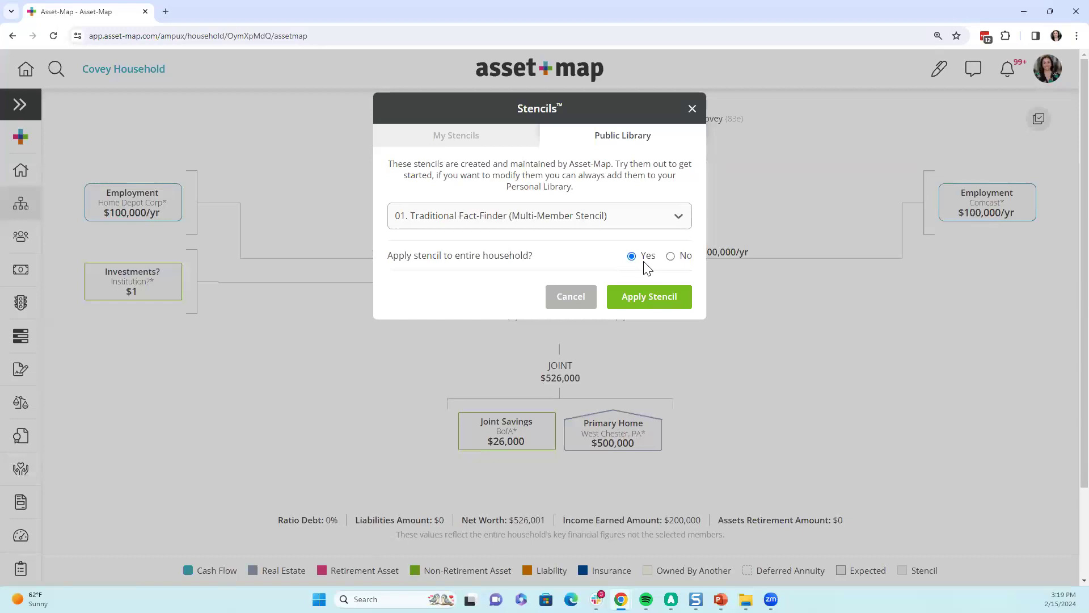
pyautogui.click(649, 300)
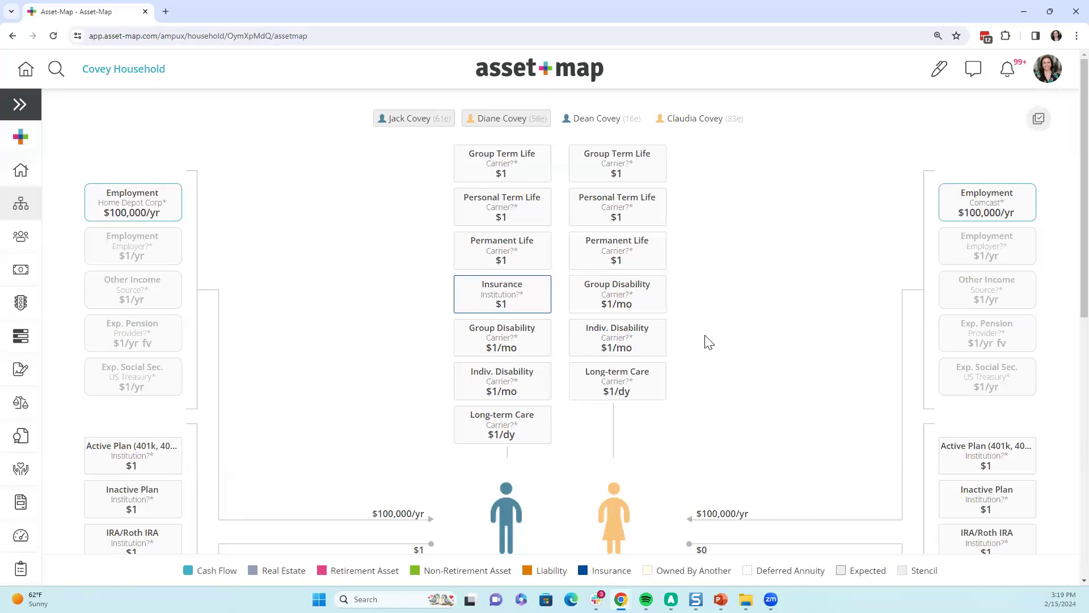
pyautogui.scroll(-1, 706, 341)
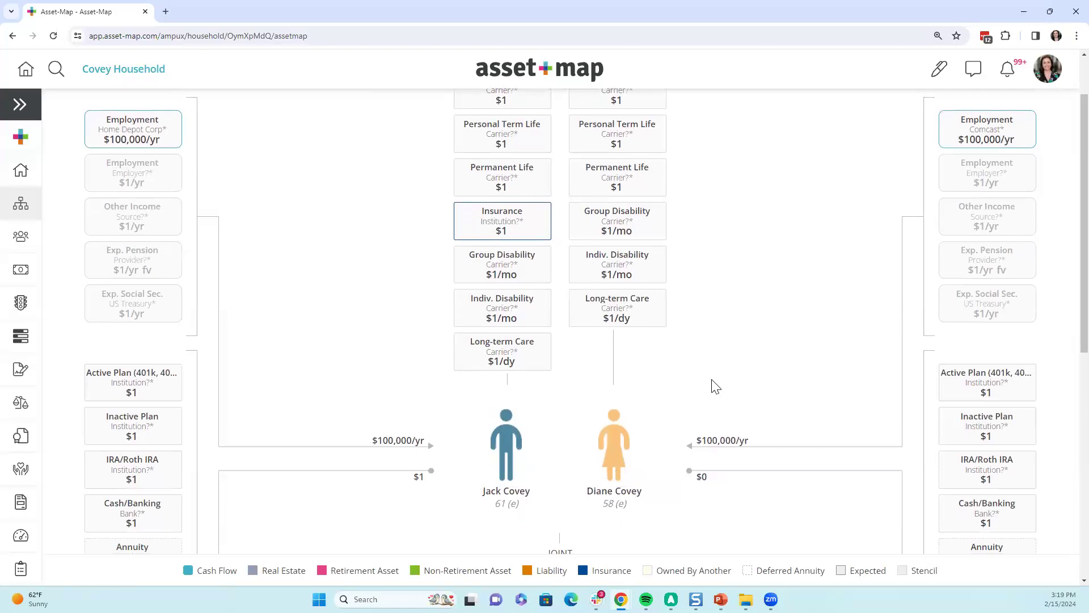
pyautogui.scroll(1, 715, 387)
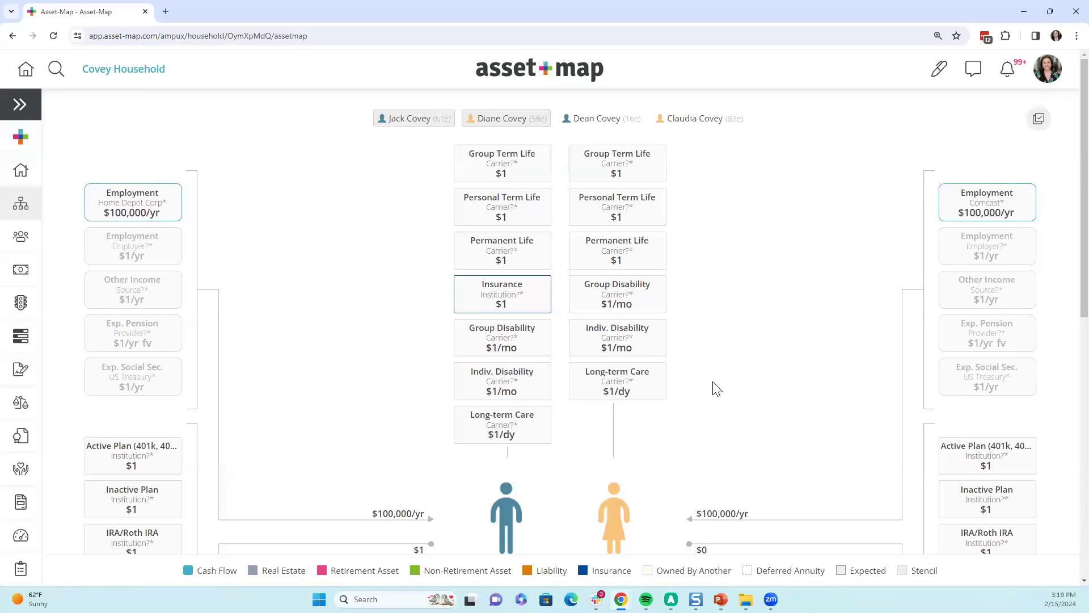
pyautogui.scroll(-4, 716, 389)
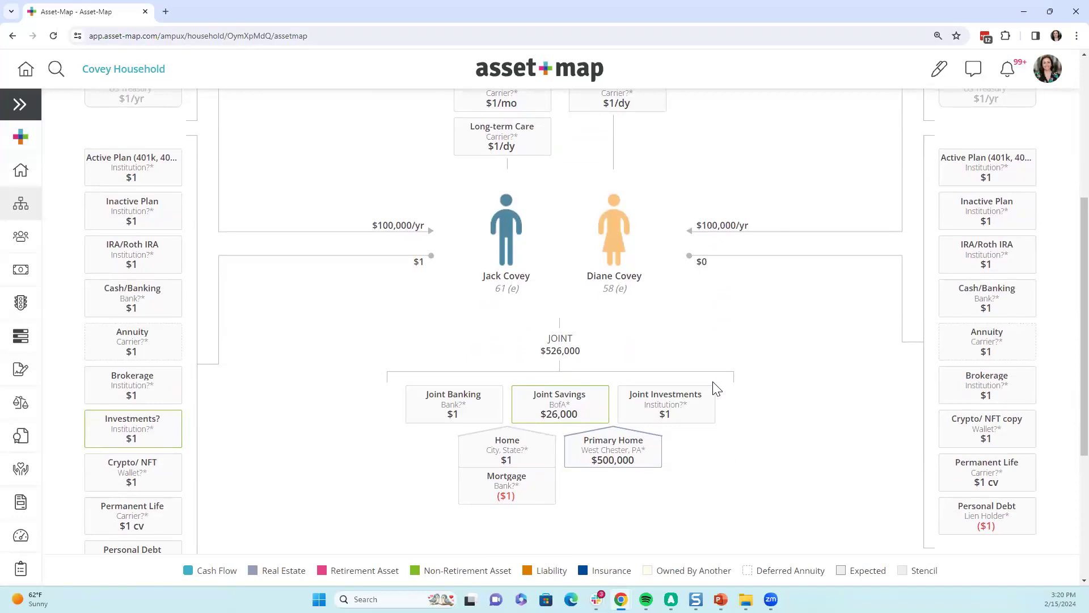
pyautogui.scroll(5, 715, 389)
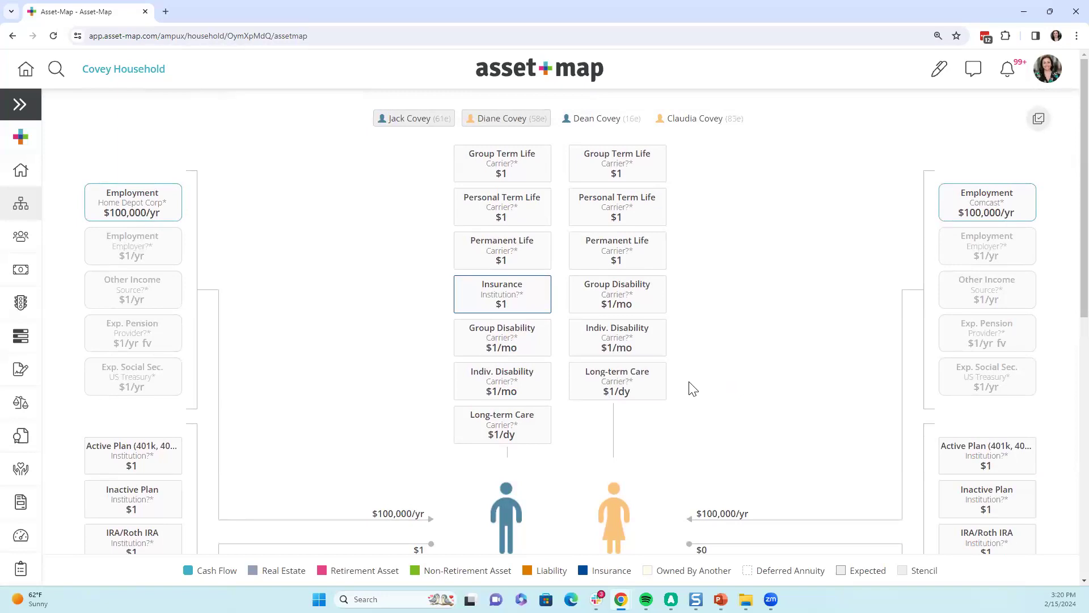
# Step: Start a multi-item selection with the placeholder $1/yr Employment and the Exp. Pension items of both partners
pyautogui.click(1039, 120)
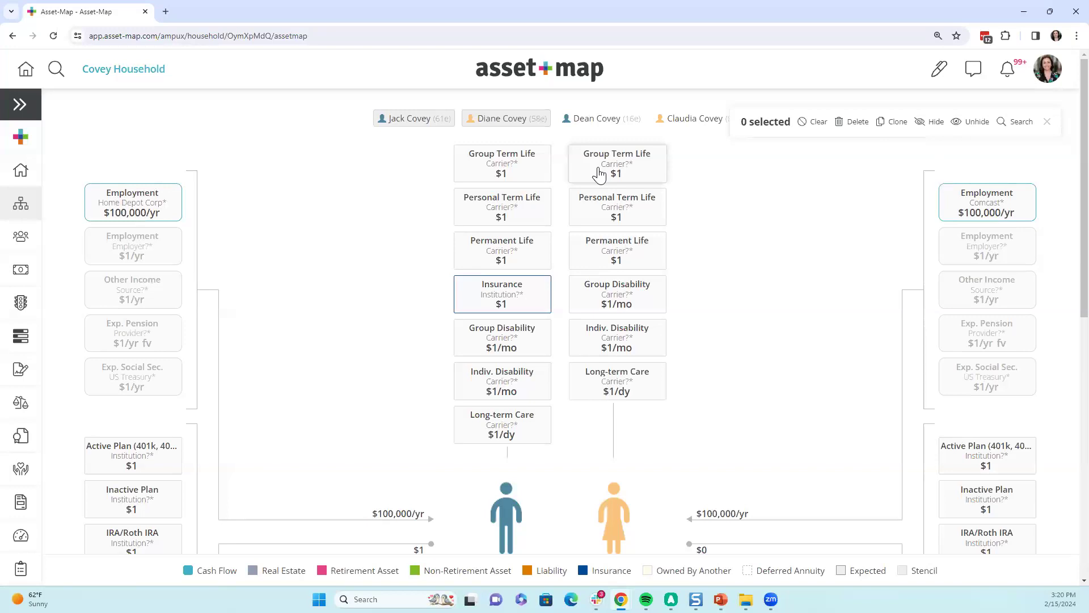
pyautogui.click(170, 206)
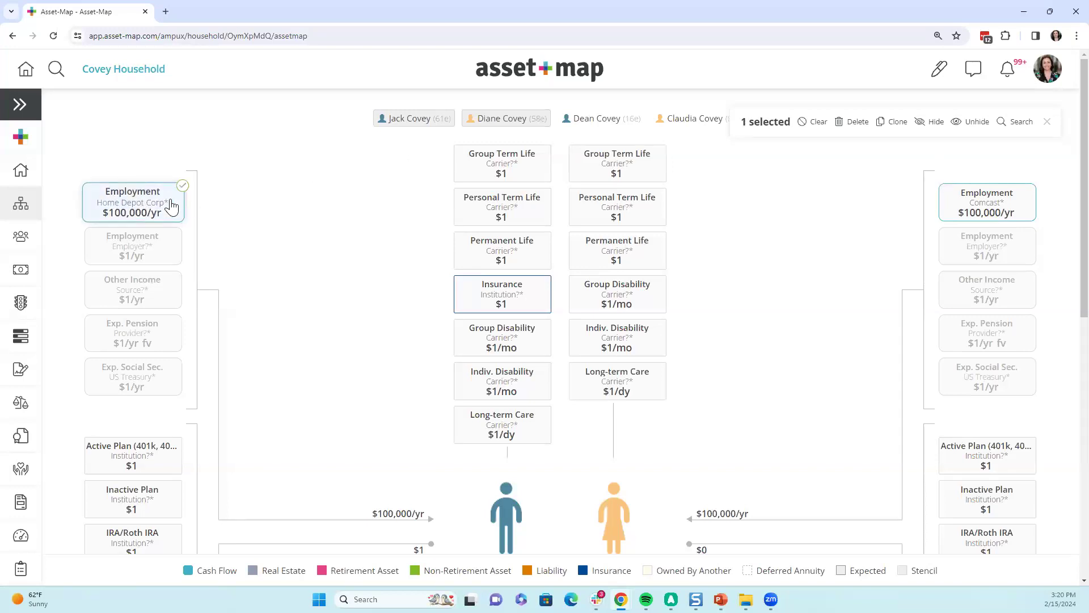
pyautogui.click(172, 251)
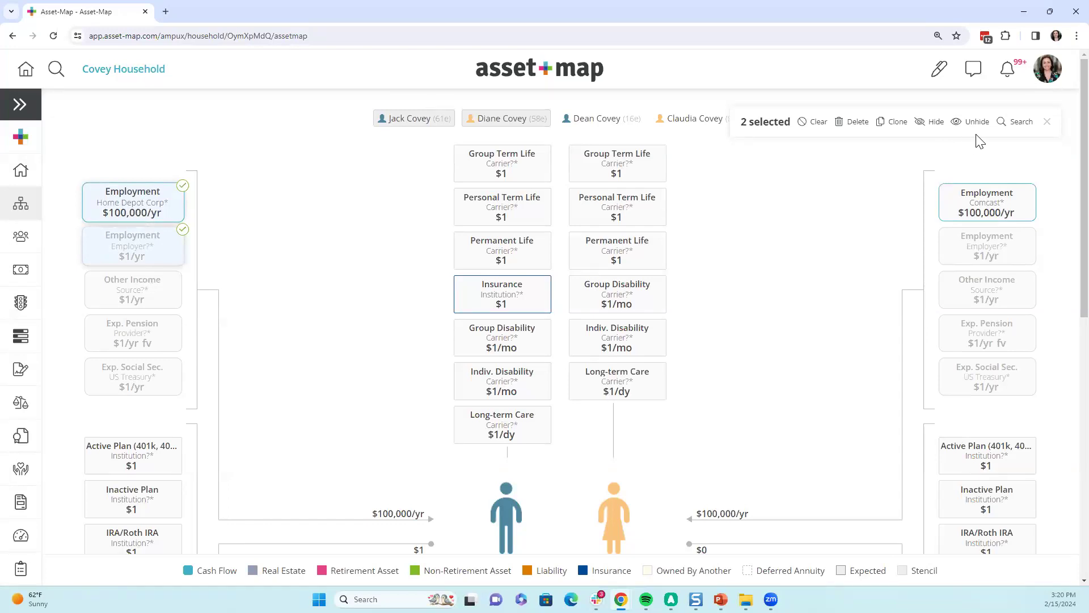
pyautogui.click(171, 213)
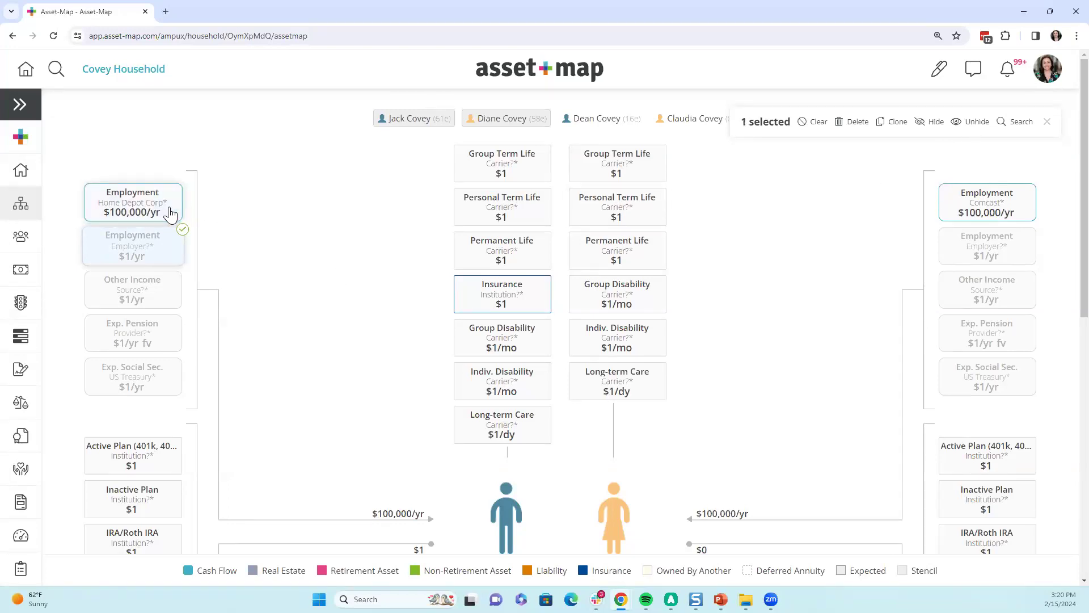
pyautogui.click(986, 266)
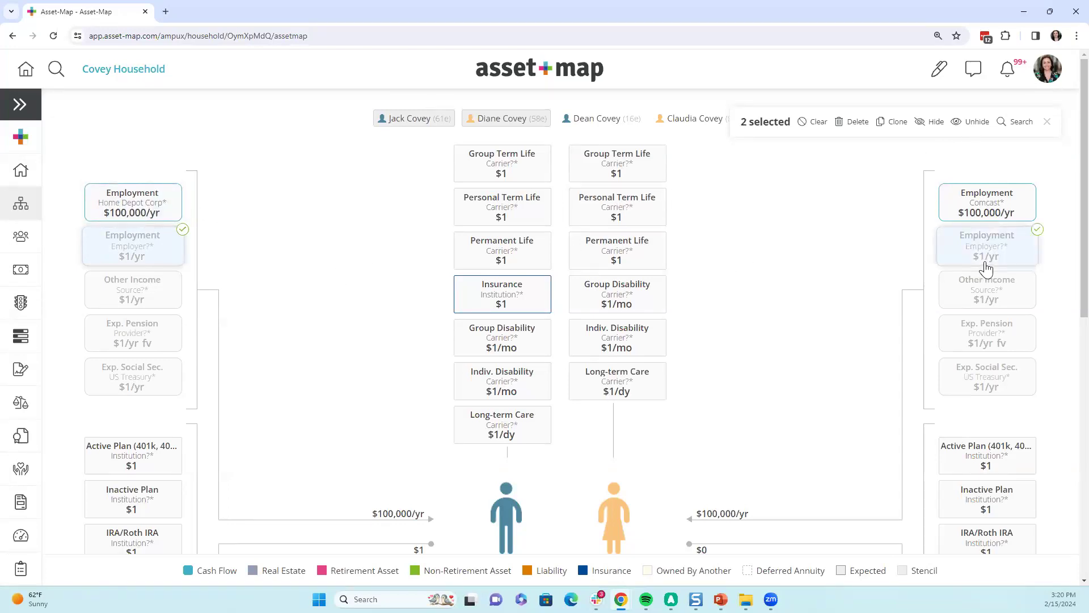
pyautogui.click(975, 339)
pyautogui.click(168, 343)
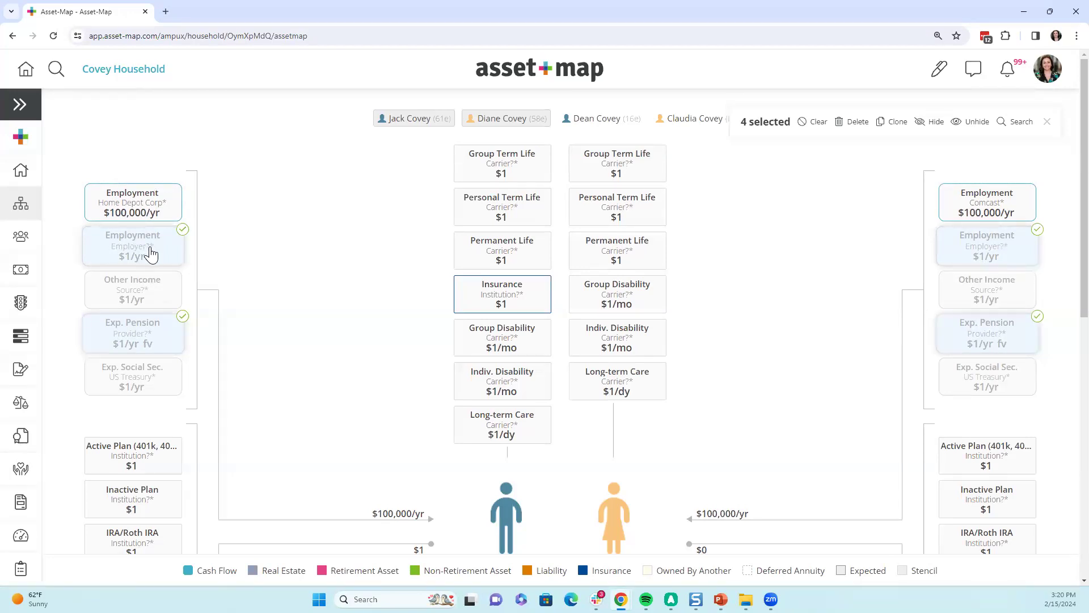
# Step: Add both partners' Personal Debt items and the joint placeholder Home with its Mortgage to the selection
pyautogui.scroll(-1, 297, 327)
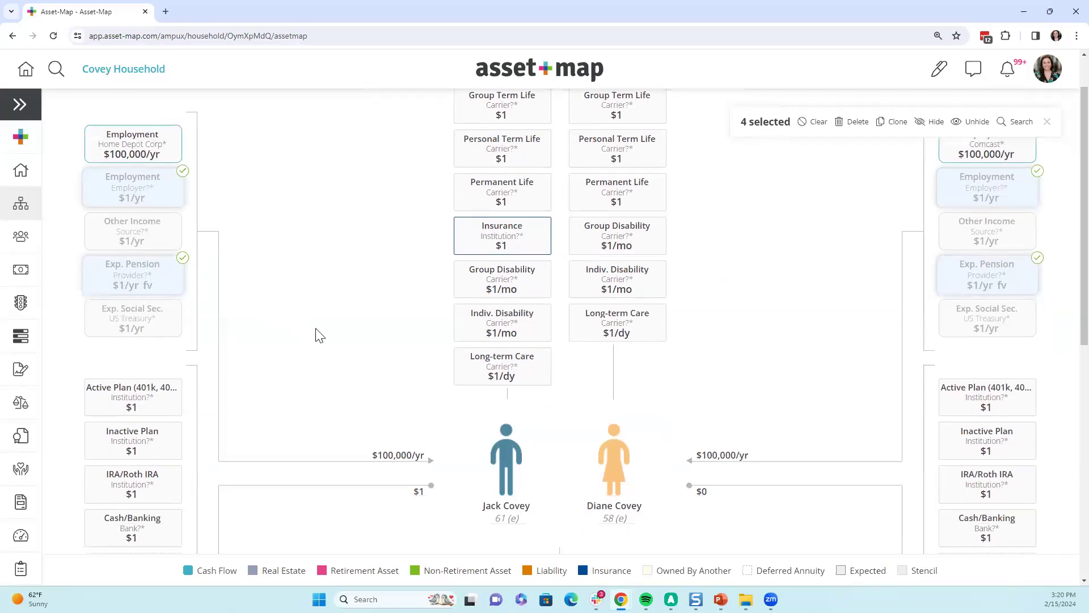
pyautogui.scroll(-7, 317, 335)
pyautogui.click(166, 362)
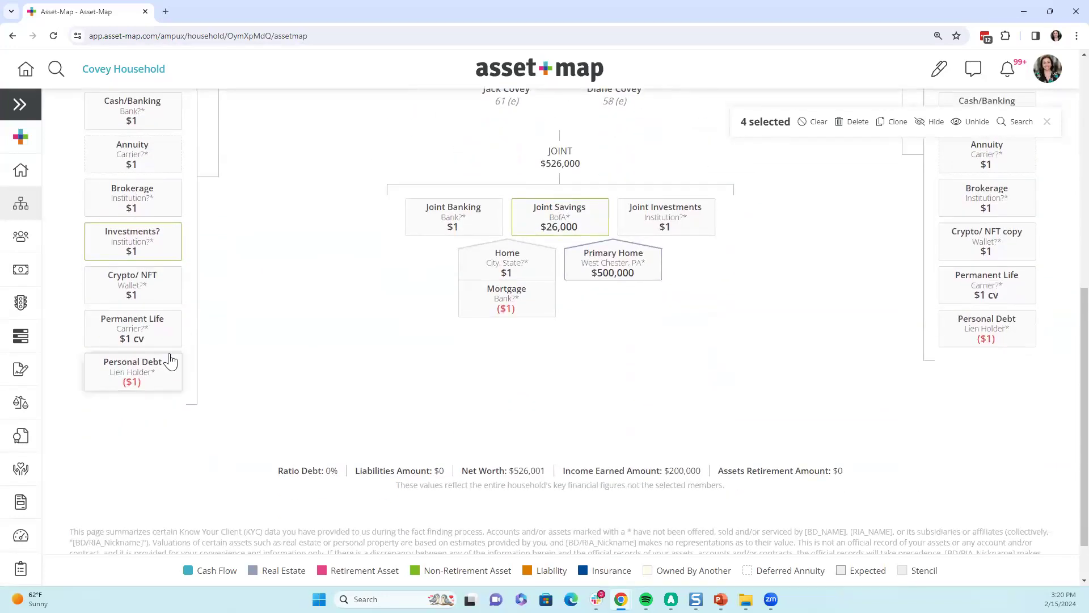
pyautogui.click(506, 259)
pyautogui.click(507, 296)
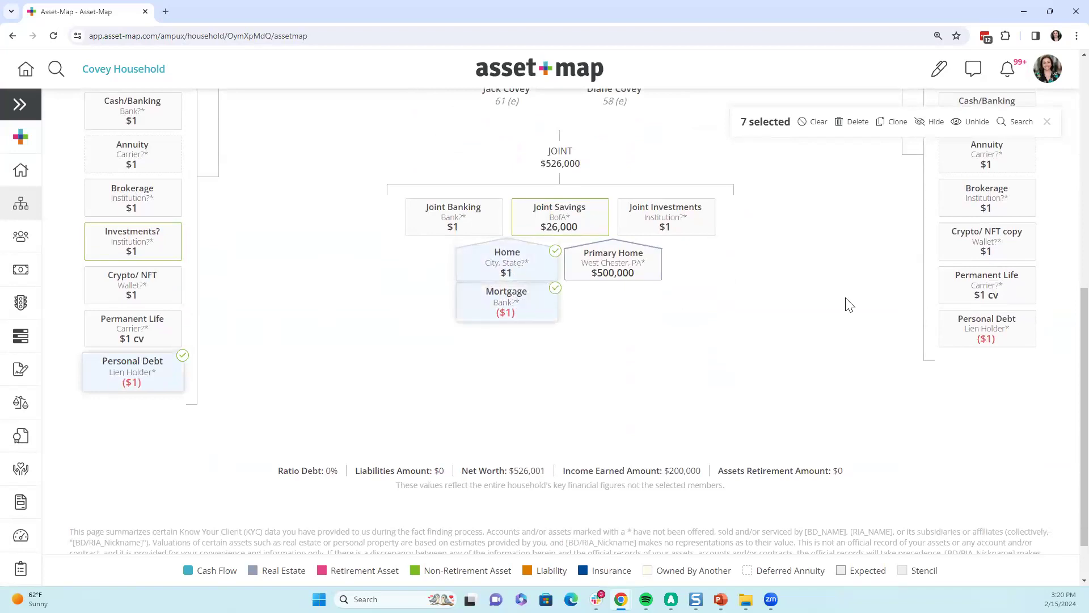
pyautogui.click(968, 338)
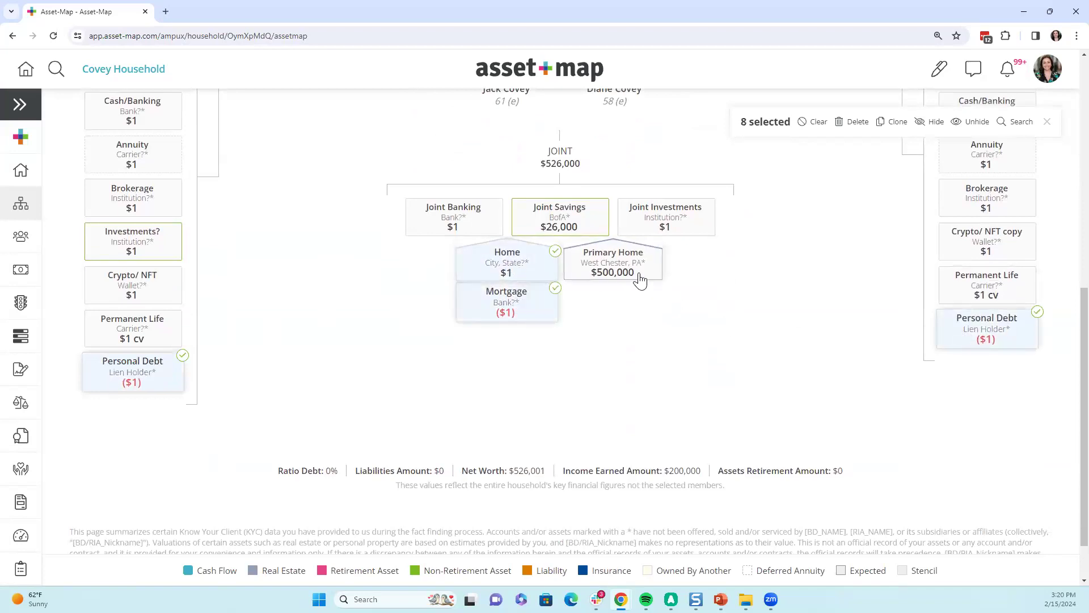
pyautogui.scroll(4, 768, 321)
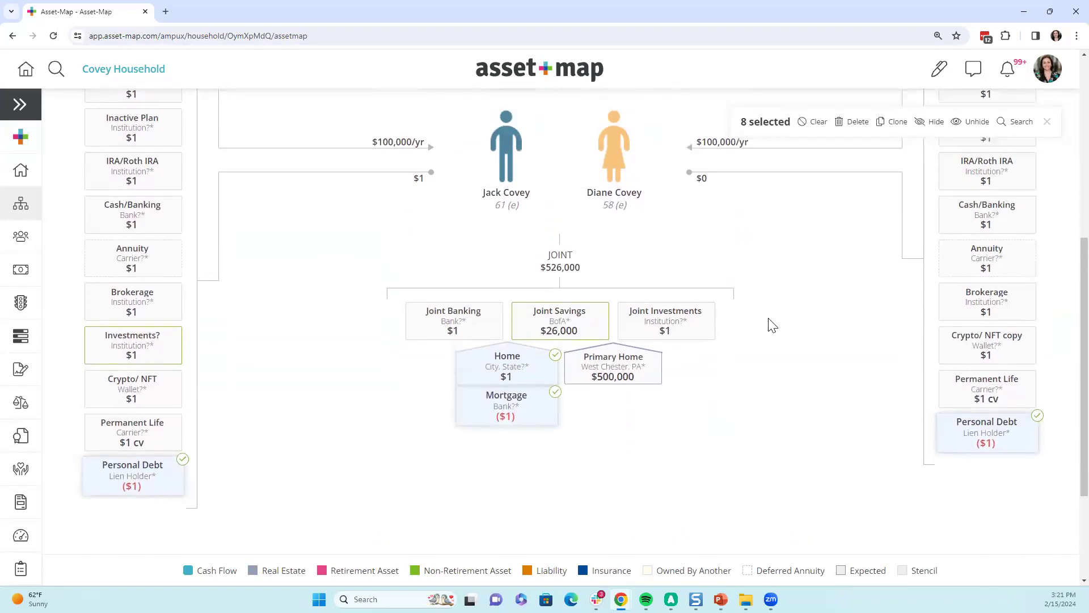
pyautogui.scroll(5, 772, 325)
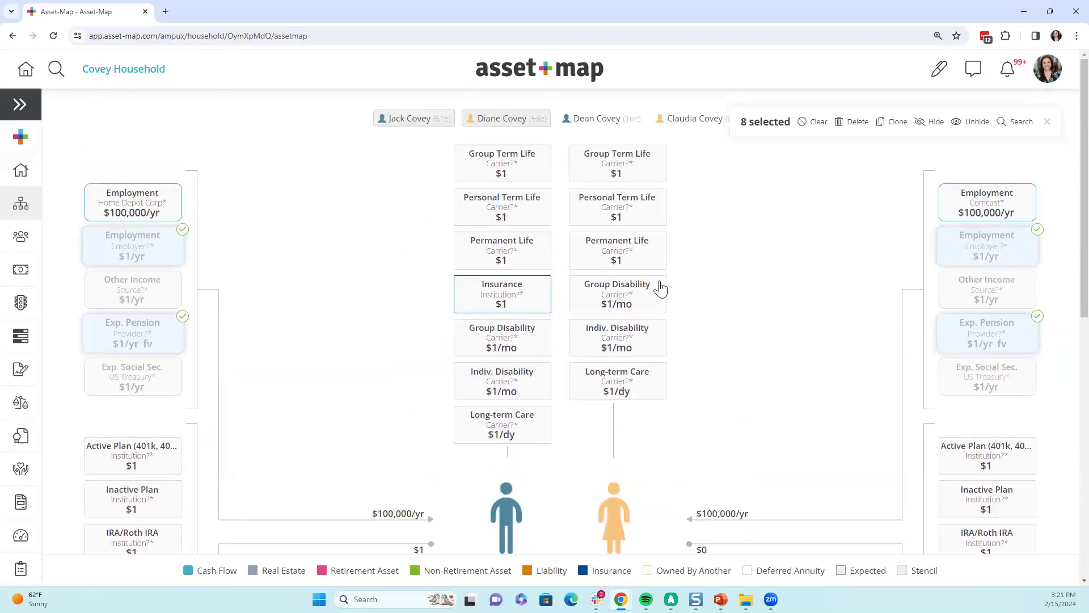
pyautogui.click(502, 380)
pyautogui.click(593, 337)
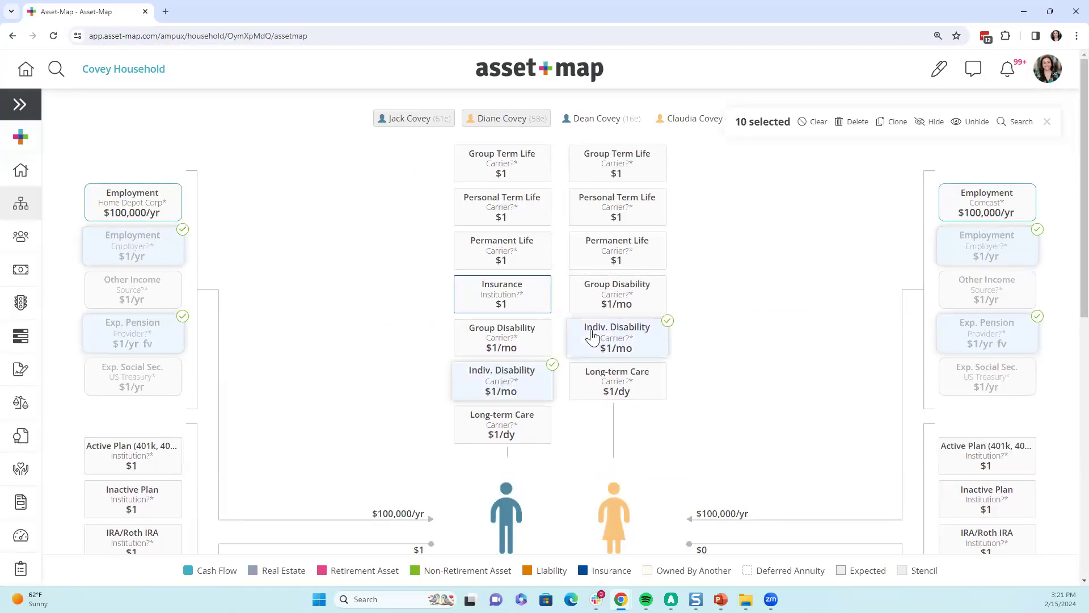
pyautogui.click(543, 384)
pyautogui.click(617, 340)
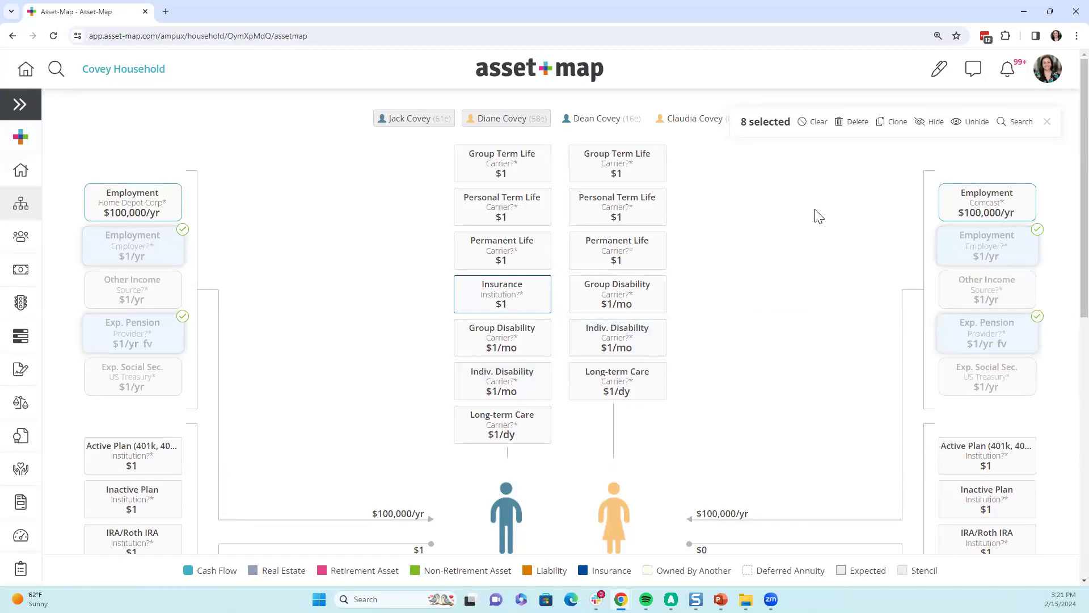
# Step: Delete all selected placeholder Employment, Exp. Pension, Personal Debt, Home and Mortgage items from the Asset-Map
pyautogui.click(855, 123)
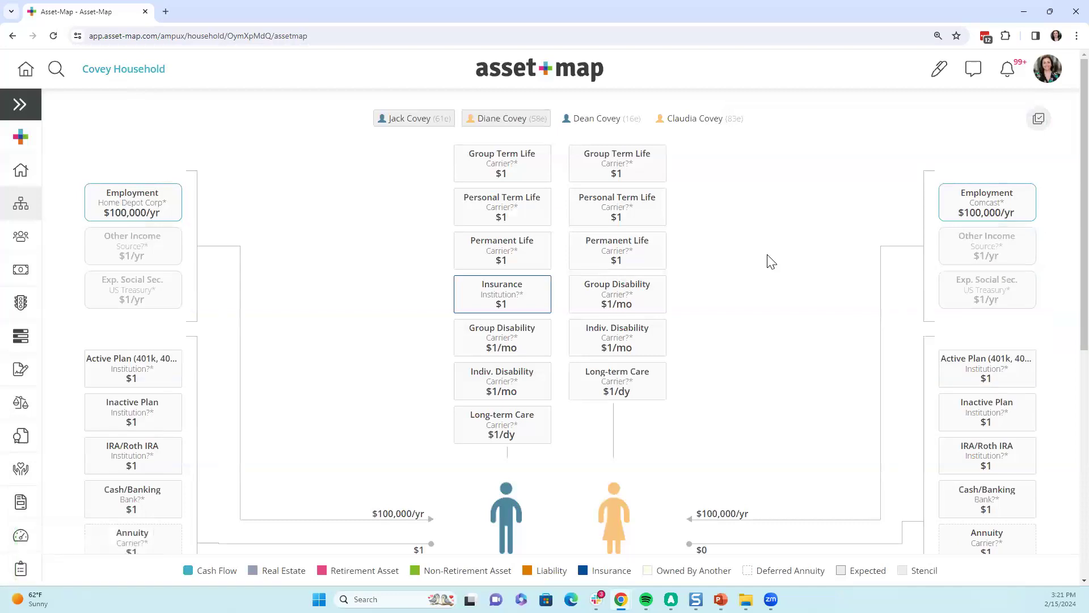
pyautogui.scroll(-5, 689, 394)
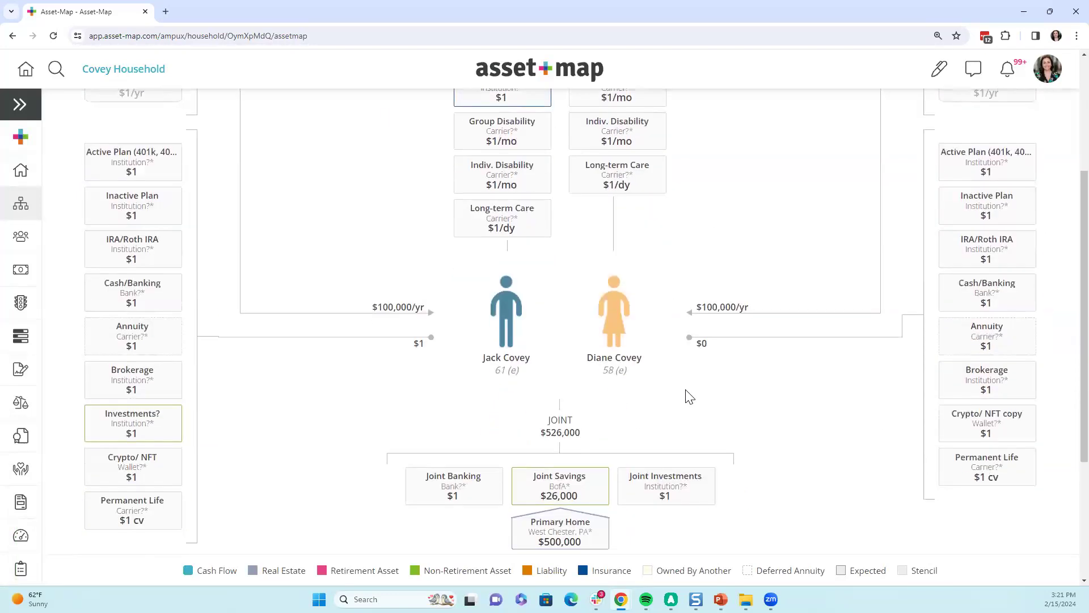
# Step: Examine the remaining insurance, income, individual and joint stencil items on the household's Asset-Map
pyautogui.scroll(5, 688, 395)
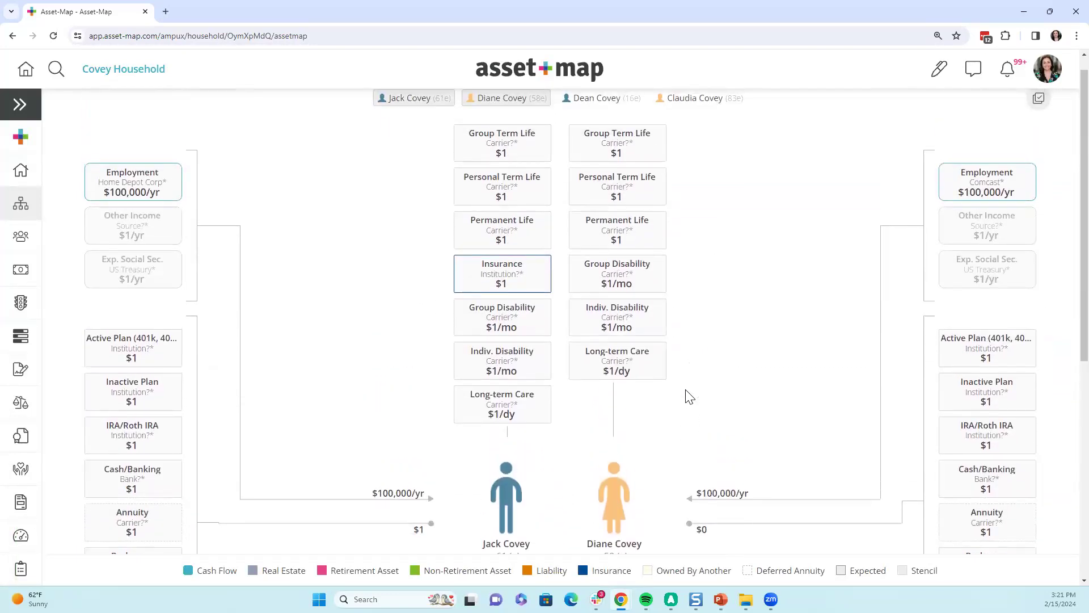
pyautogui.scroll(1, 689, 396)
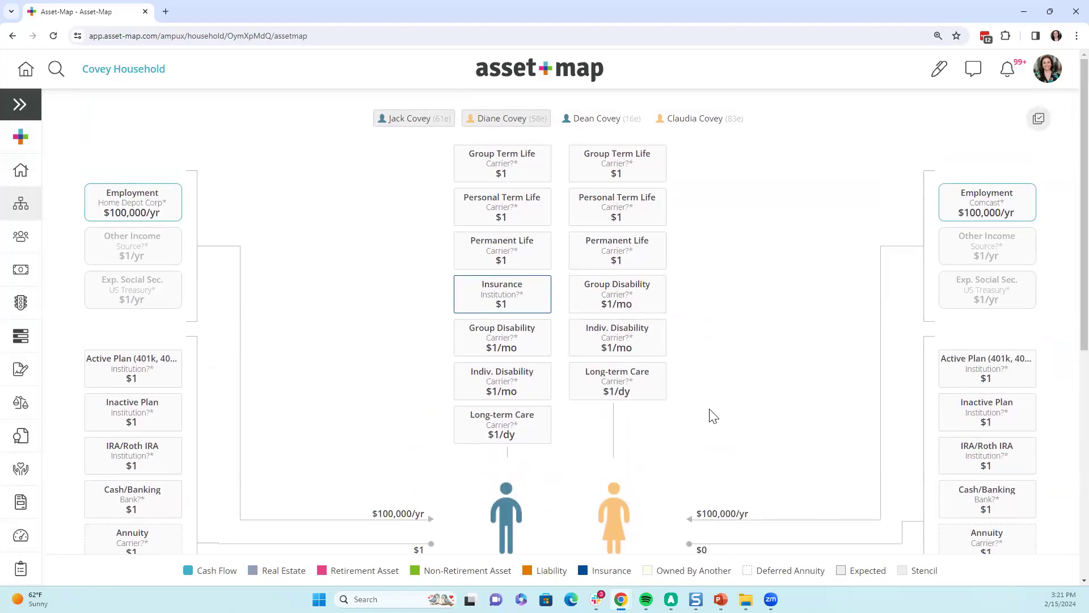
pyautogui.scroll(-1, 713, 415)
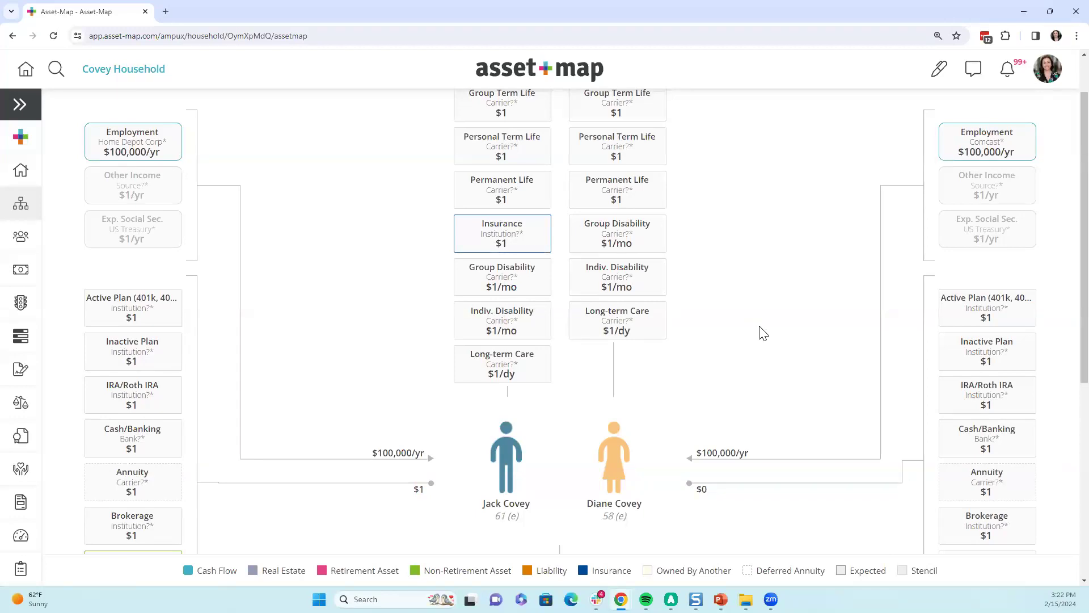
pyautogui.scroll(2, 768, 341)
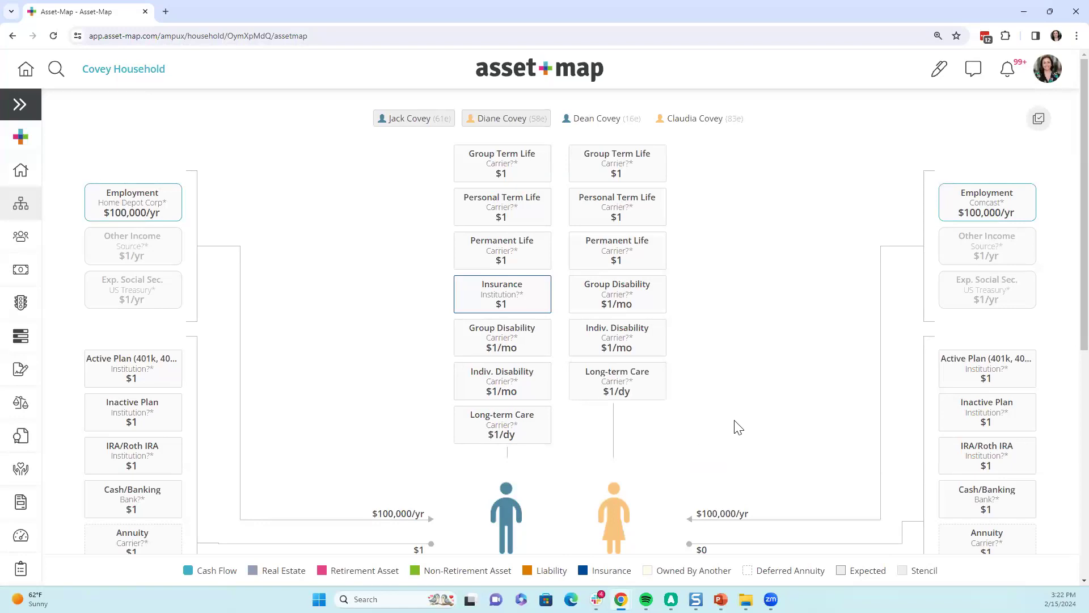
pyautogui.scroll(-2, 737, 429)
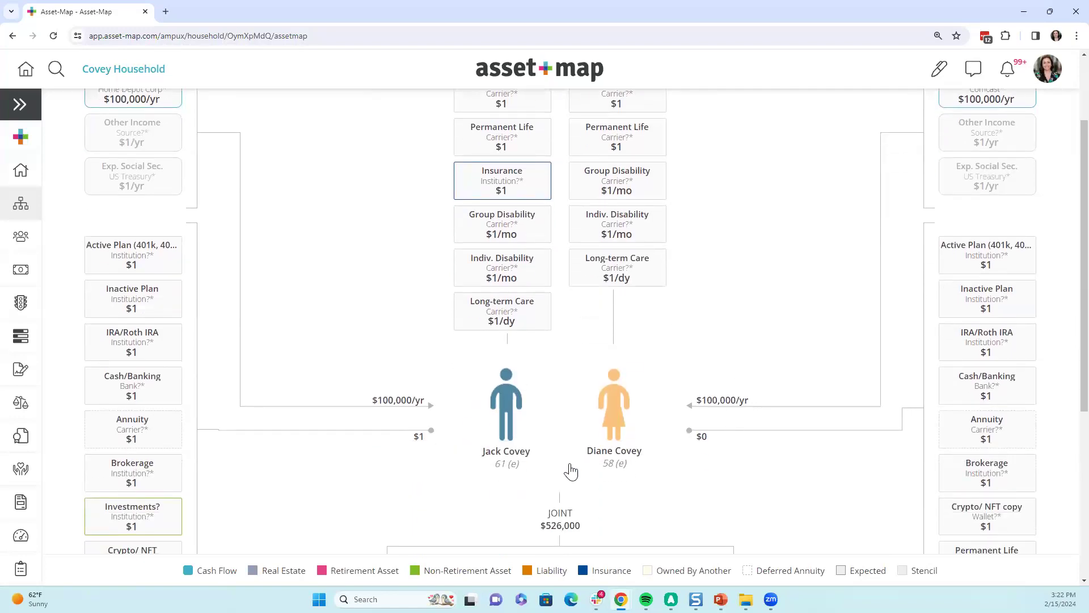
pyautogui.scroll(1, 715, 479)
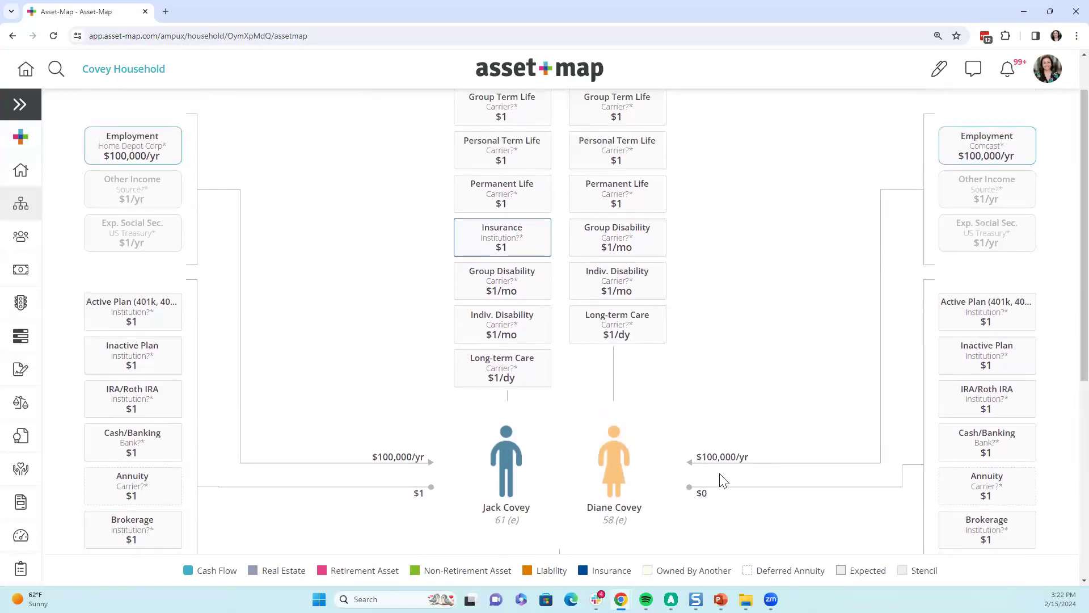
pyautogui.scroll(1, 728, 486)
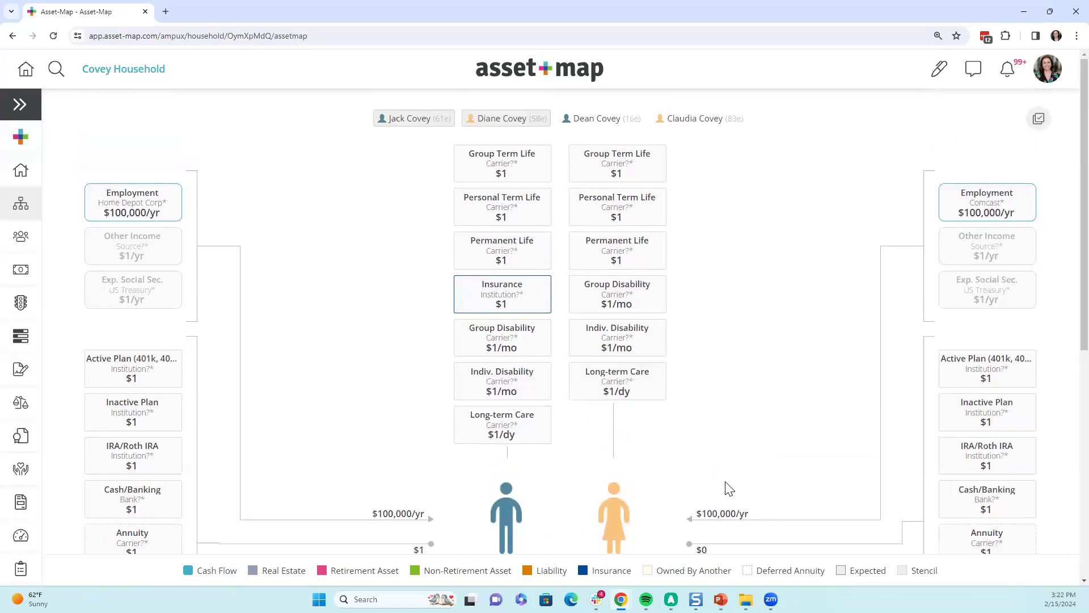
pyautogui.scroll(-1, 732, 487)
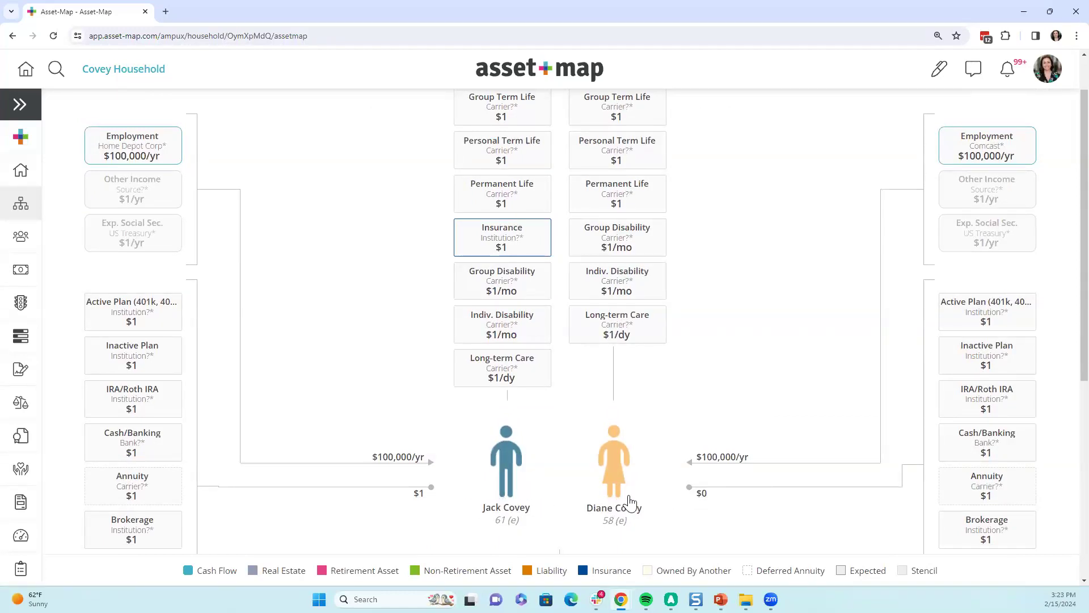
pyautogui.scroll(1, 630, 502)
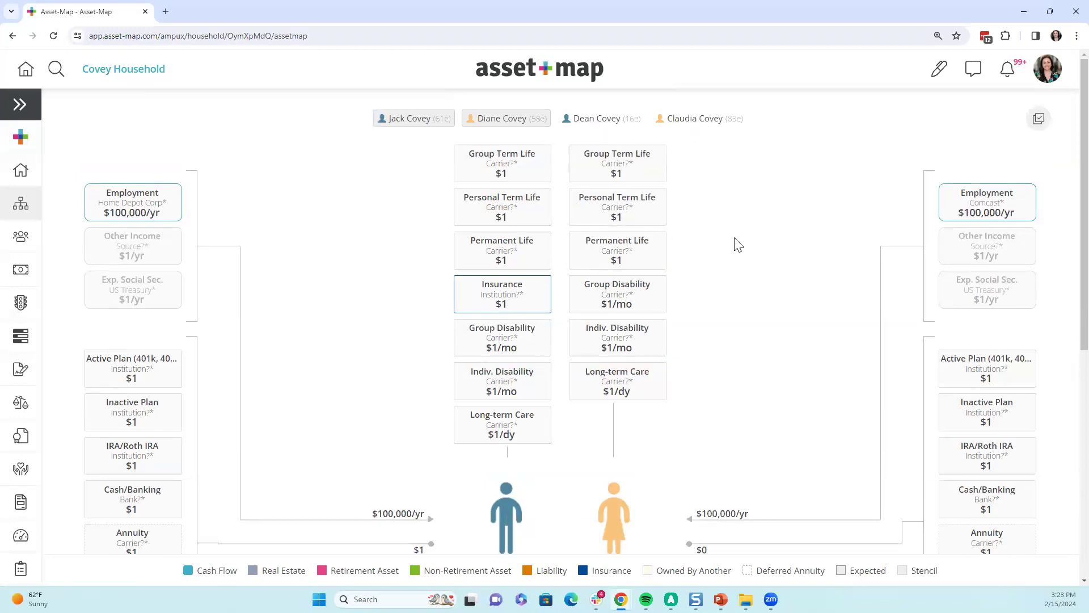
pyautogui.scroll(-2, 738, 414)
pyautogui.scroll(-2, 731, 430)
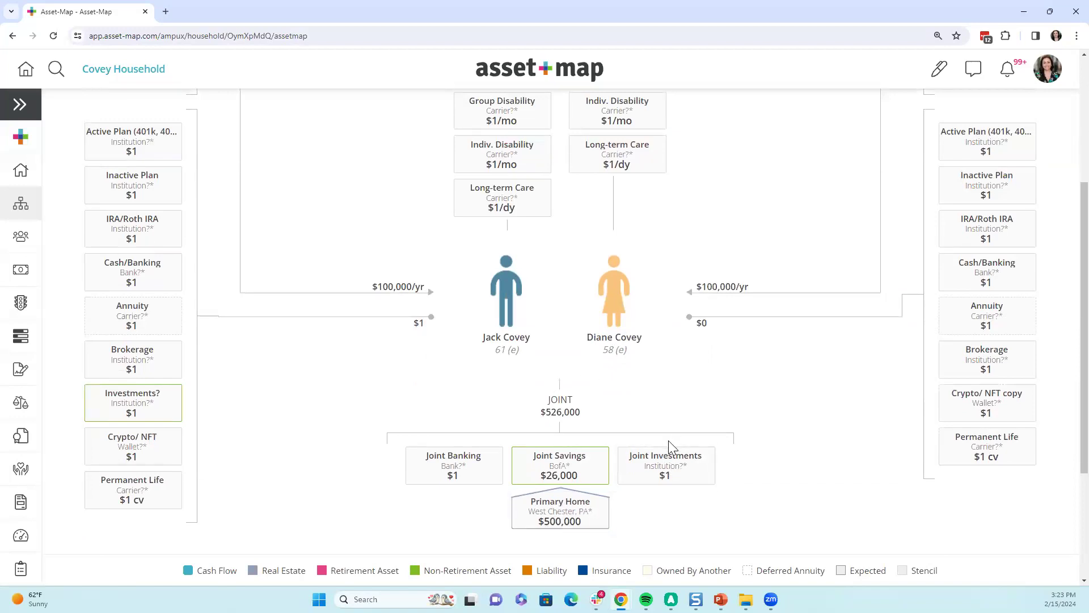
pyautogui.scroll(4, 670, 442)
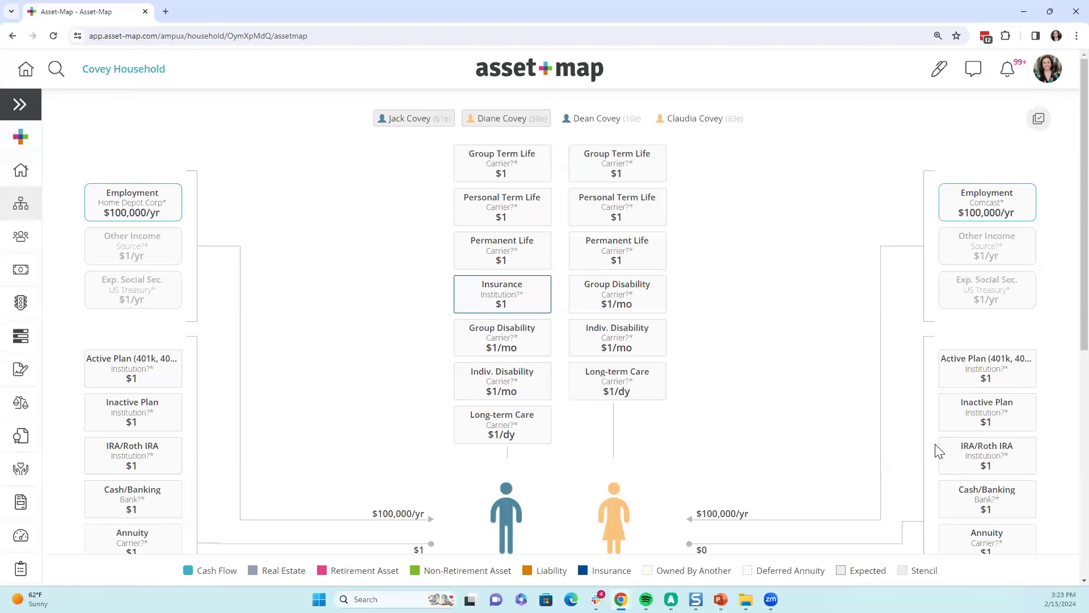
pyautogui.scroll(-1, 669, 475)
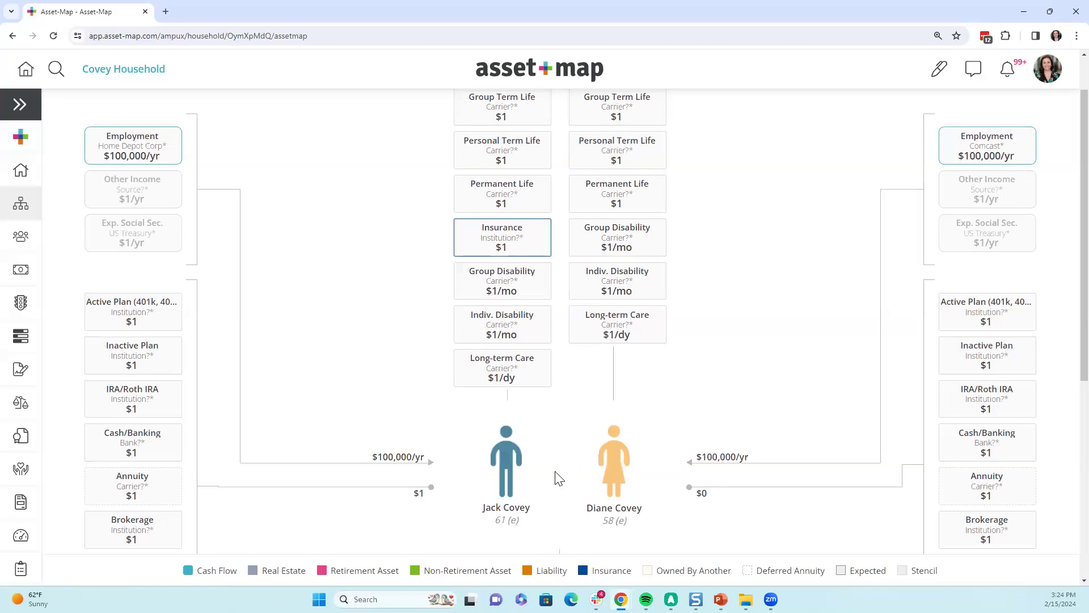
pyautogui.scroll(2, 689, 432)
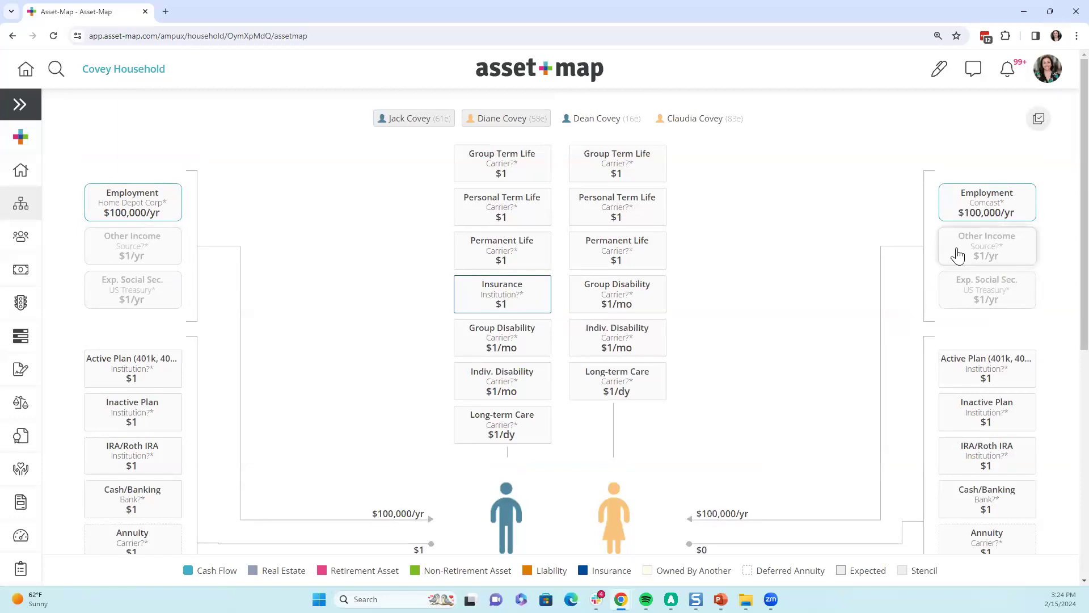
# Step: Convert both partners' Exp. Social Sec. stencil items into actual cash flow items by updating them with their existing values
pyautogui.click(962, 294)
pyautogui.click(638, 512)
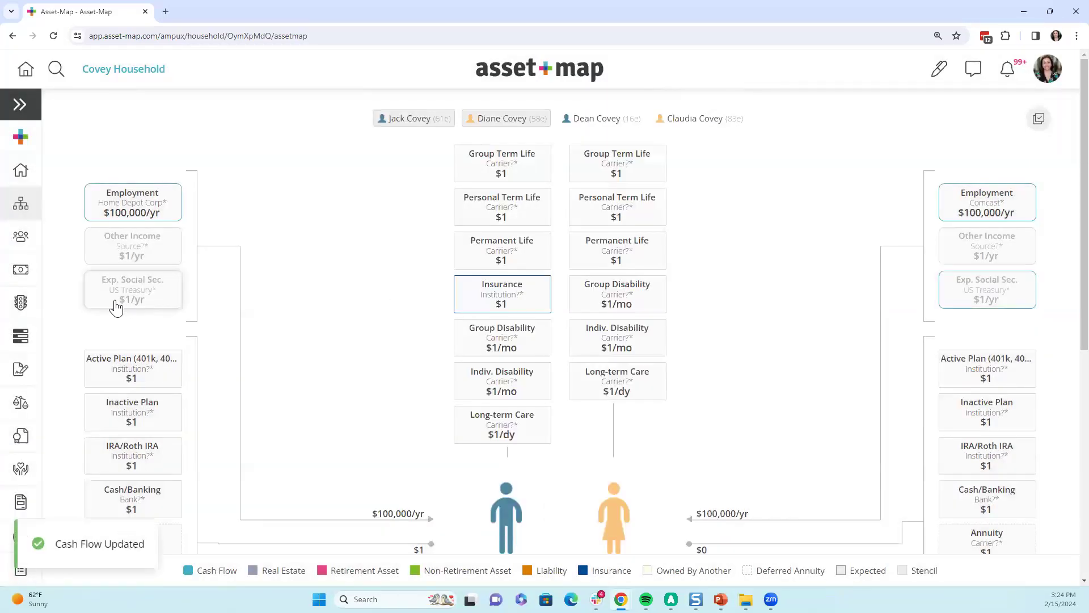
pyautogui.click(114, 305)
pyautogui.click(649, 512)
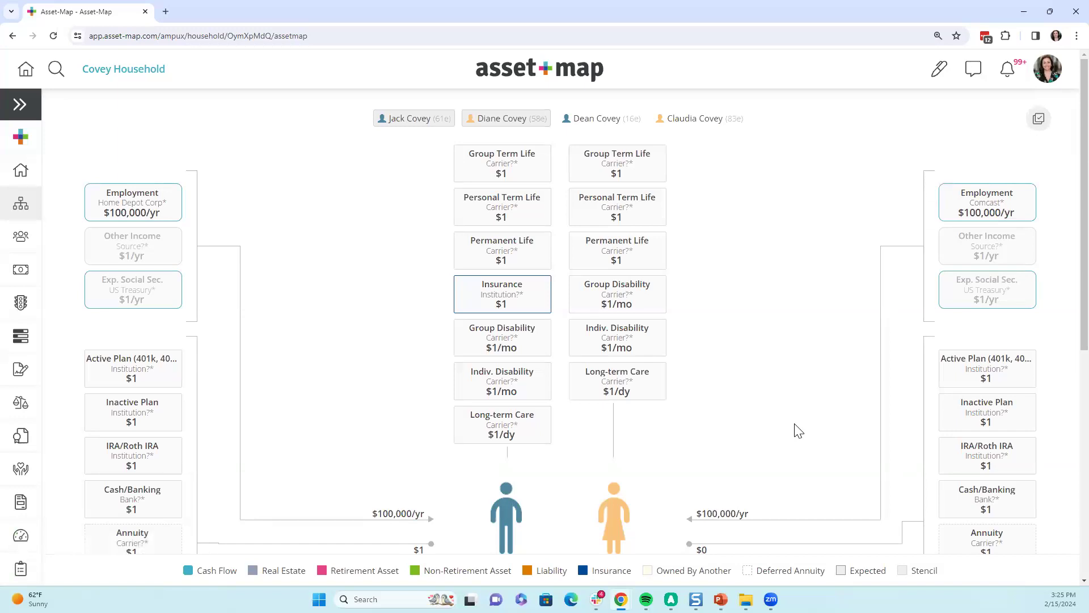
# Step: Rename the 58-year-old partner's Active Plan asset with the partner's first name followed by "Trad 401k"
pyautogui.scroll(-2, 782, 369)
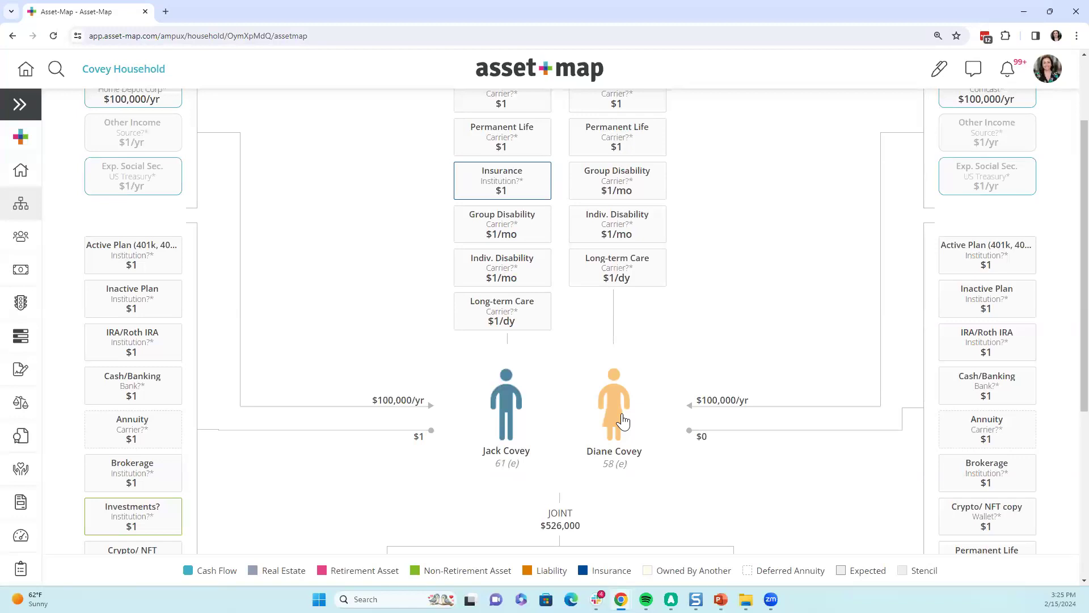
pyautogui.scroll(1, 676, 389)
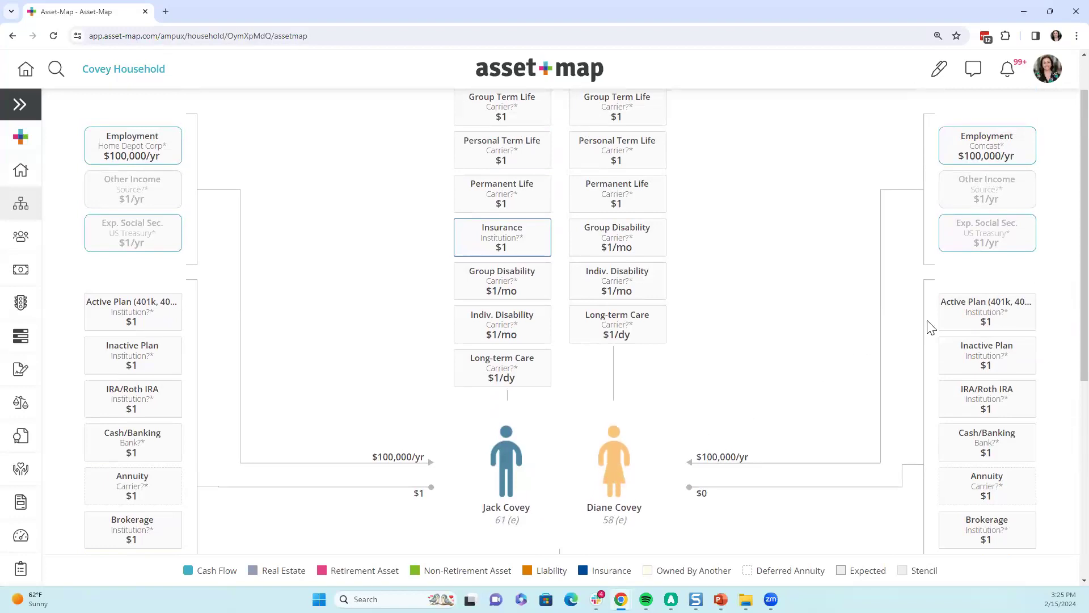
pyautogui.click(961, 318)
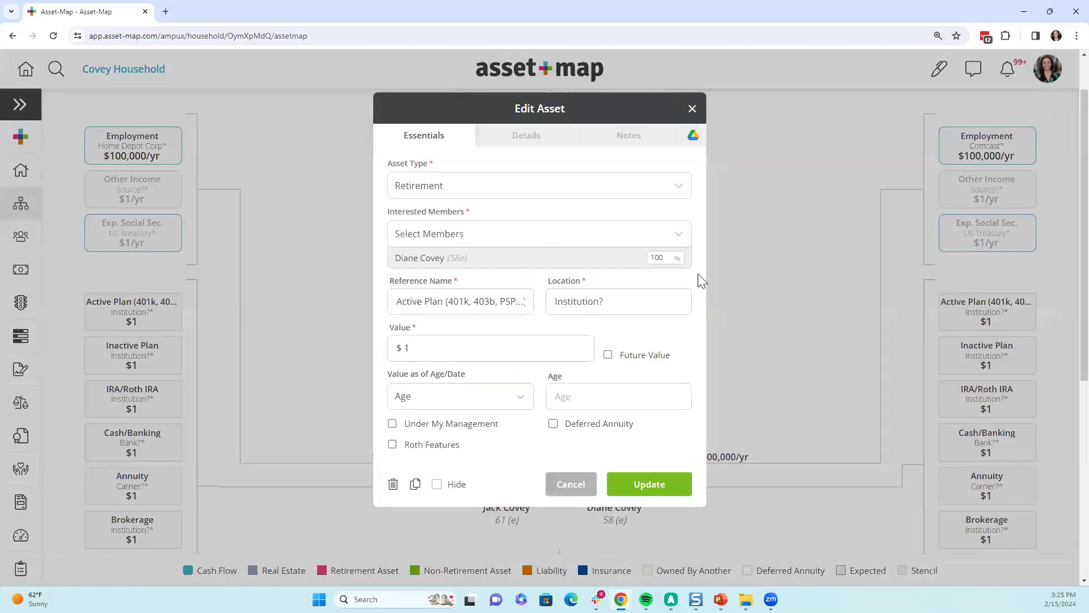
pyautogui.tripleClick(442, 297)
pyautogui.press('BackSpace')
pyautogui.write('Daine')
pyautogui.press('BackSpace')
pyautogui.press('BackSpace')
pyautogui.press('BackSpace')
pyautogui.press('BackSpace')
pyautogui.write('ian')
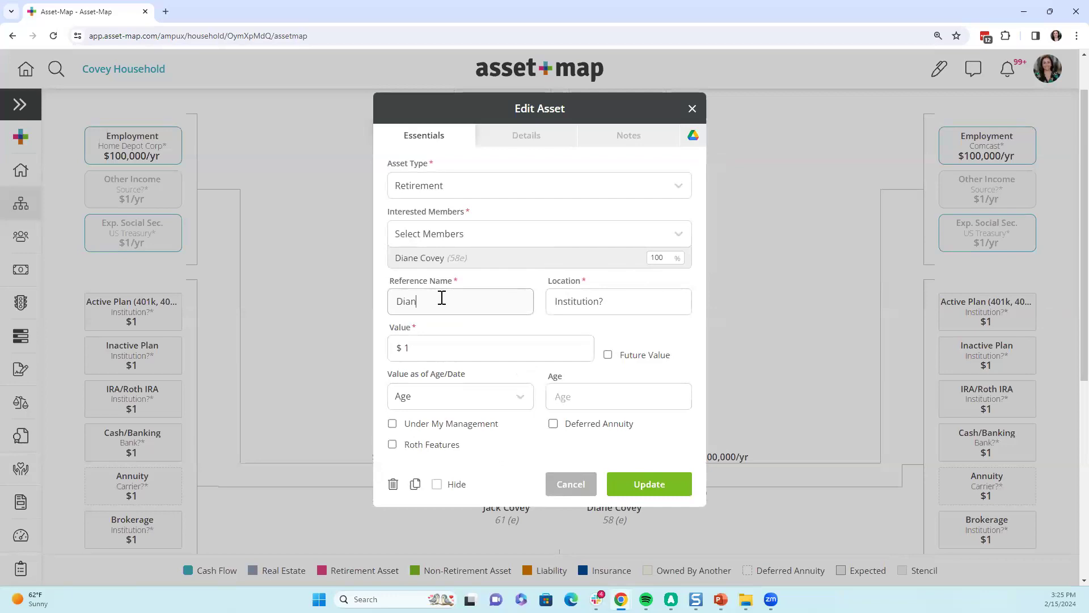
pyautogui.write('e Trad 401k')
# Step: Set the 401k asset's location to Fidelity and its value to $120,000
pyautogui.press('Tab')
pyautogui.press('BackSpace')
pyautogui.write('Fidelity')
pyautogui.click(510, 337)
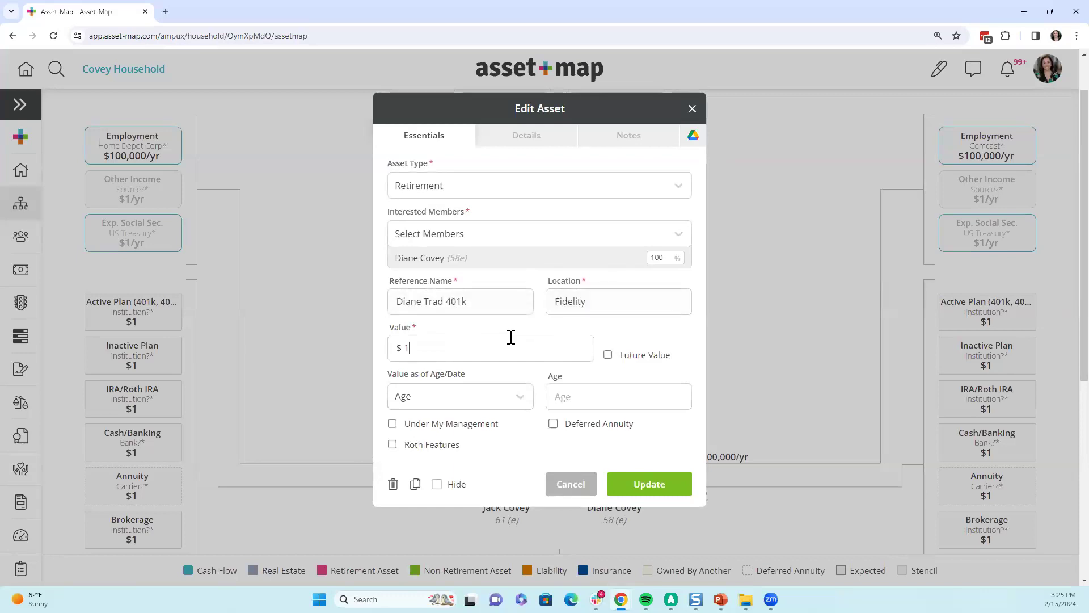
pyautogui.write('20000')
# Step: Make the 61-year-old partner the 401k's beneficiary and the 16-year-old member its contingent beneficiary
pyautogui.click(511, 140)
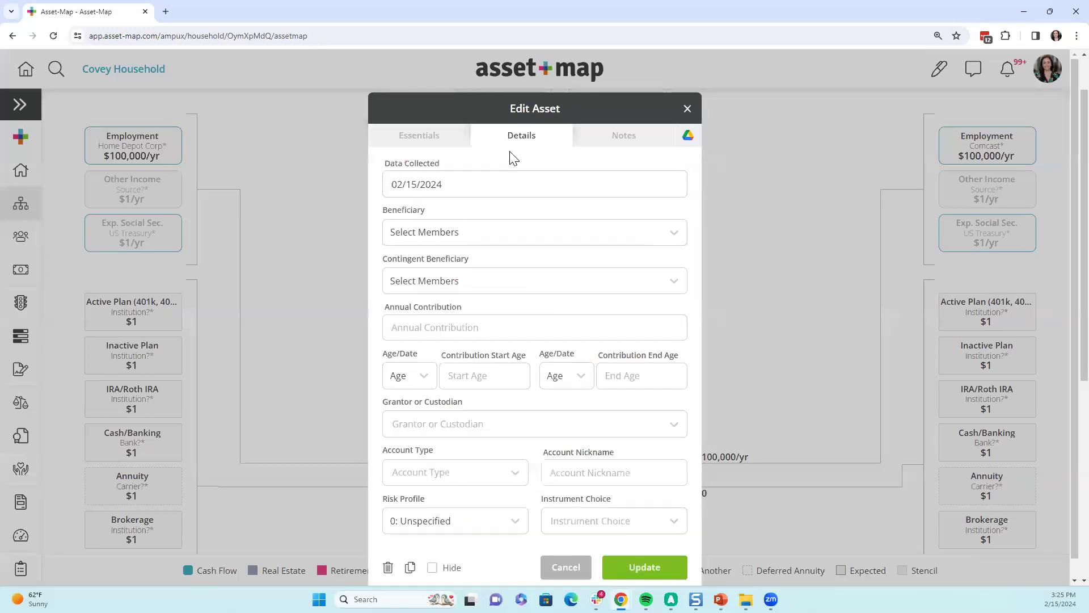
pyautogui.click(438, 236)
pyautogui.click(412, 266)
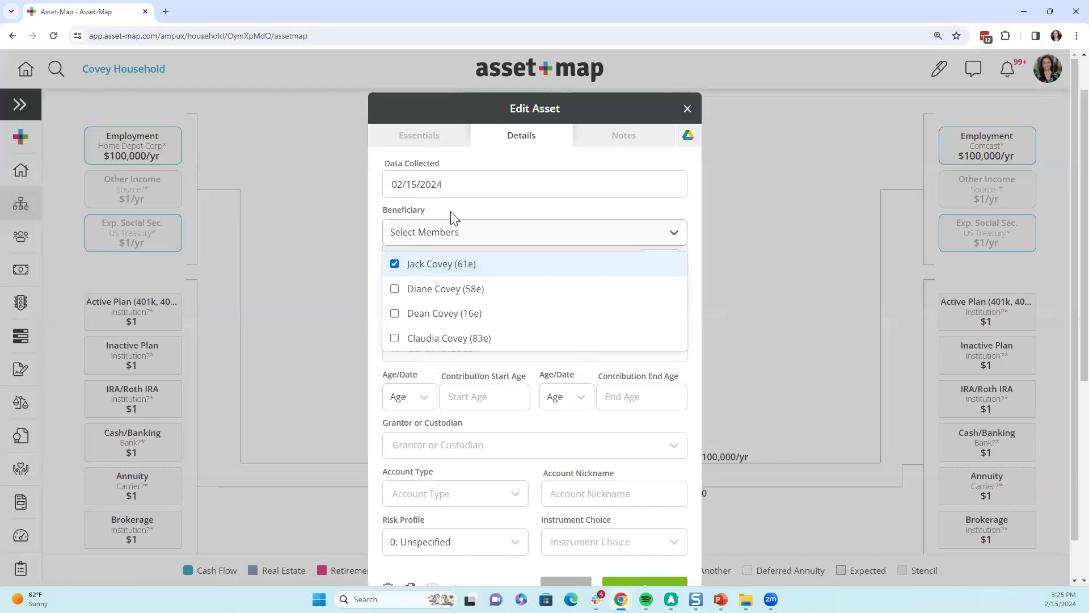
pyautogui.click(444, 233)
pyautogui.click(426, 303)
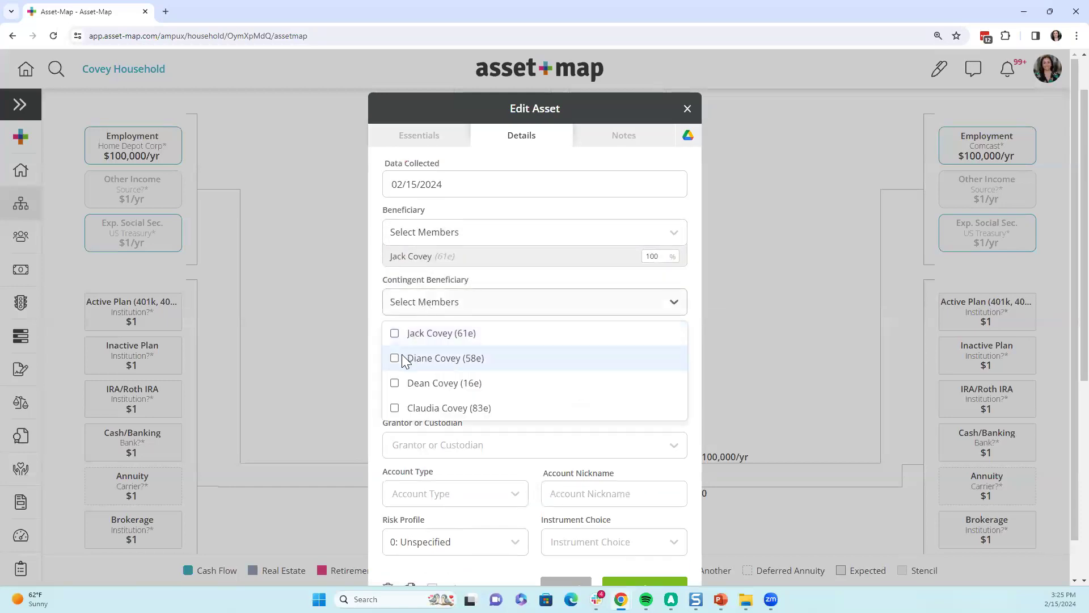
pyautogui.click(395, 383)
pyautogui.click(475, 282)
# Step: Set the 401k's annual contribution to $10,000, starting on today's date, 02/15/2024, and ending at age 65
pyautogui.click(455, 370)
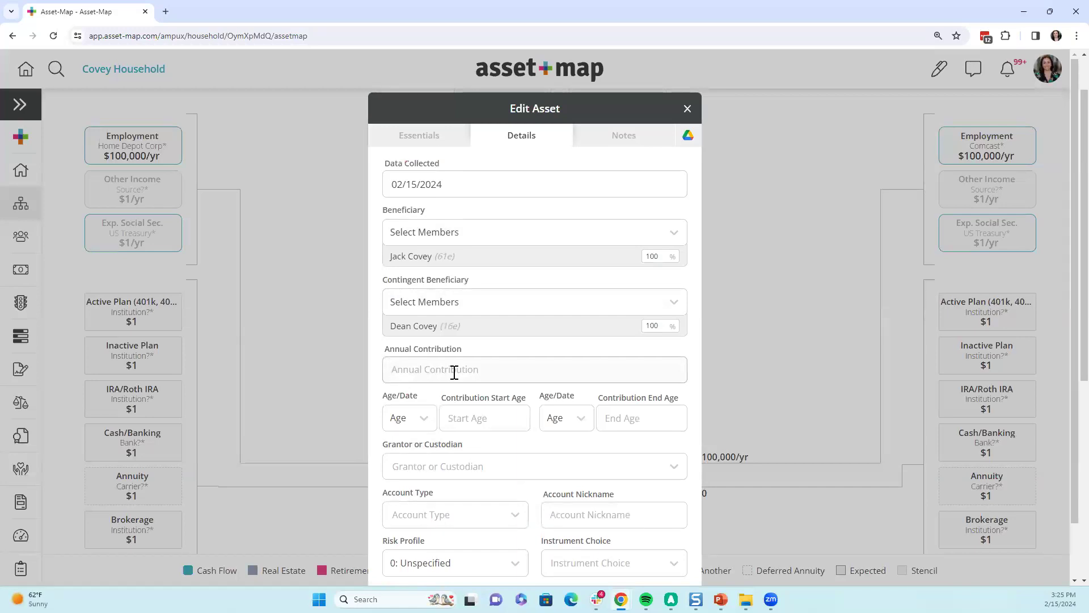
pyautogui.write('1000000')
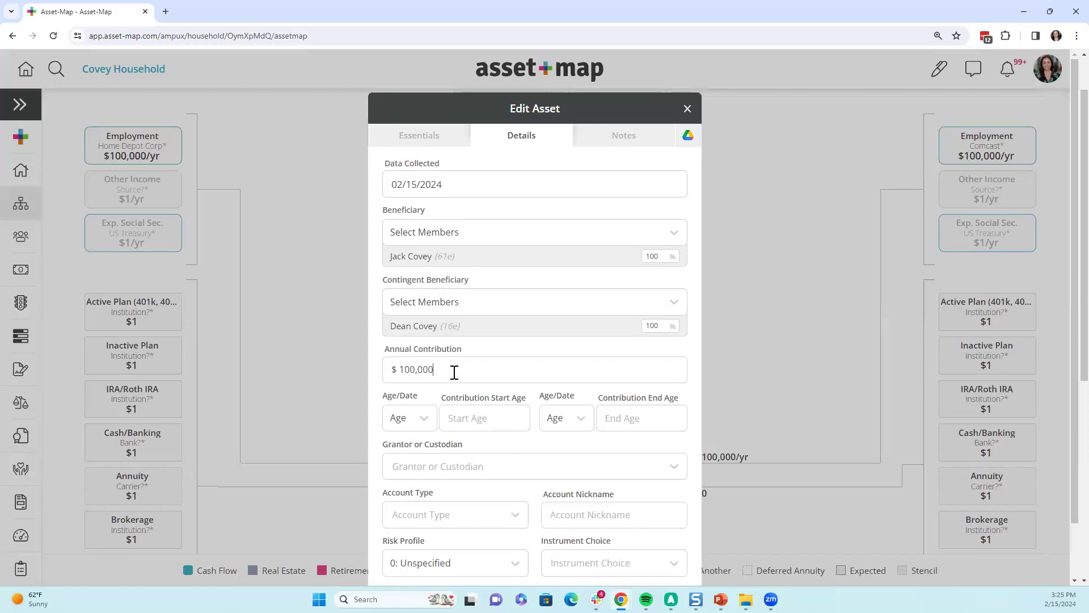
pyautogui.press('BackSpace')
pyautogui.click(422, 429)
pyautogui.click(408, 472)
pyautogui.click(469, 423)
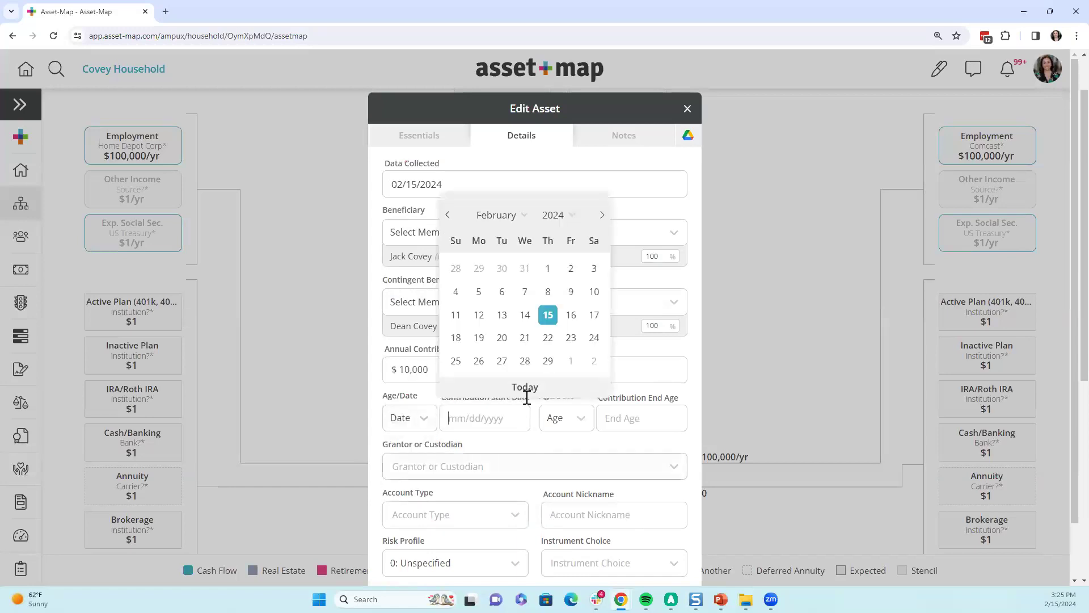
pyautogui.click(531, 389)
pyautogui.click(617, 410)
pyautogui.write('65')
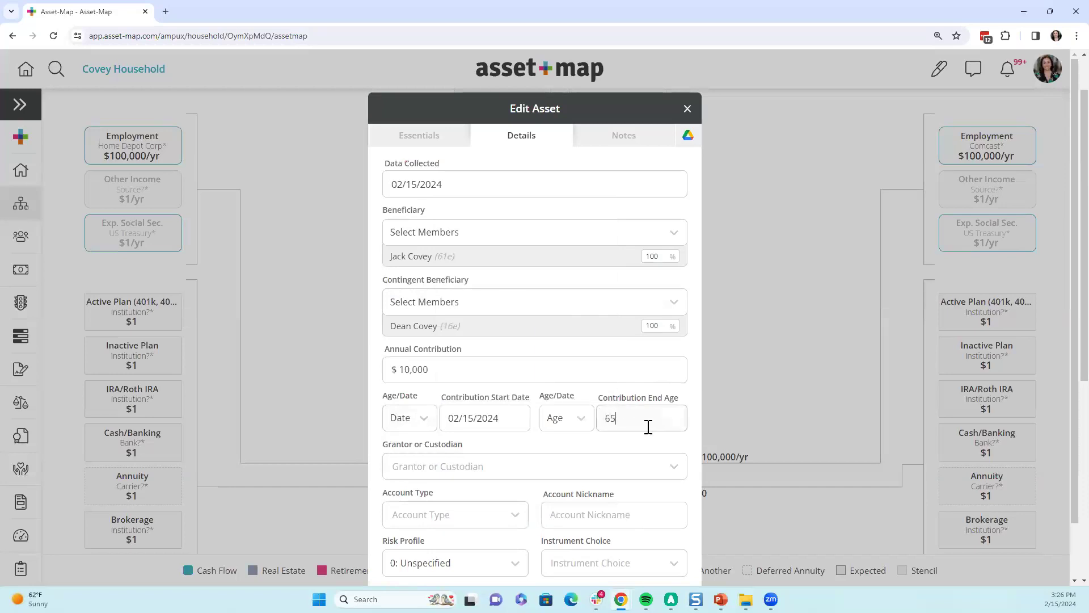
# Step: Add asset notes reading "2.15.24 - send a statement by EOD" with the owner's first name, "10k employee" and "employer??" on separate lines
pyautogui.click(626, 141)
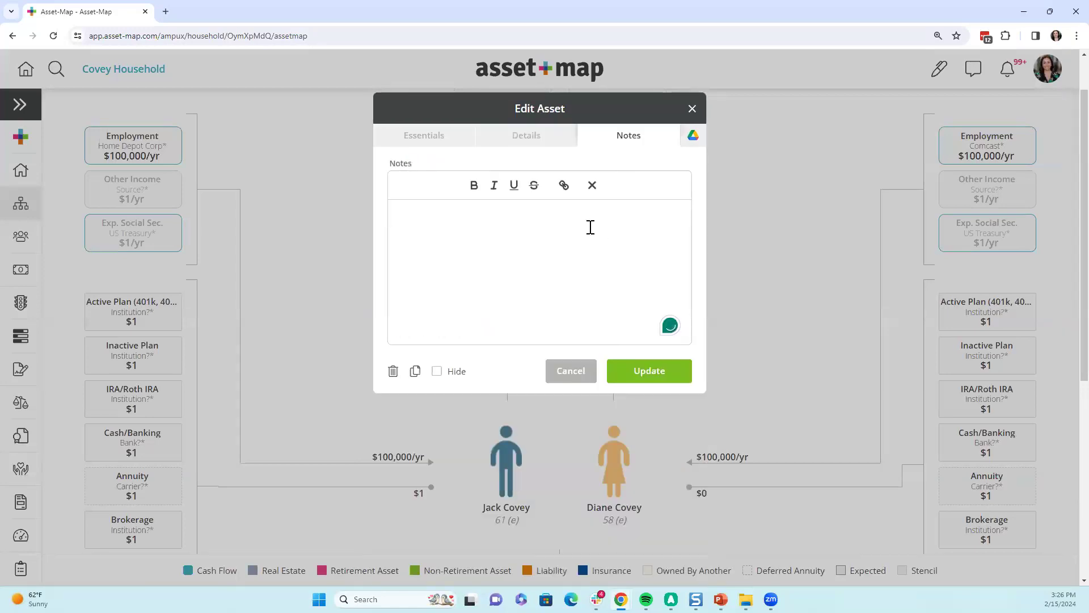
pyautogui.write('2.15.24 - send a statement by EOD - D')
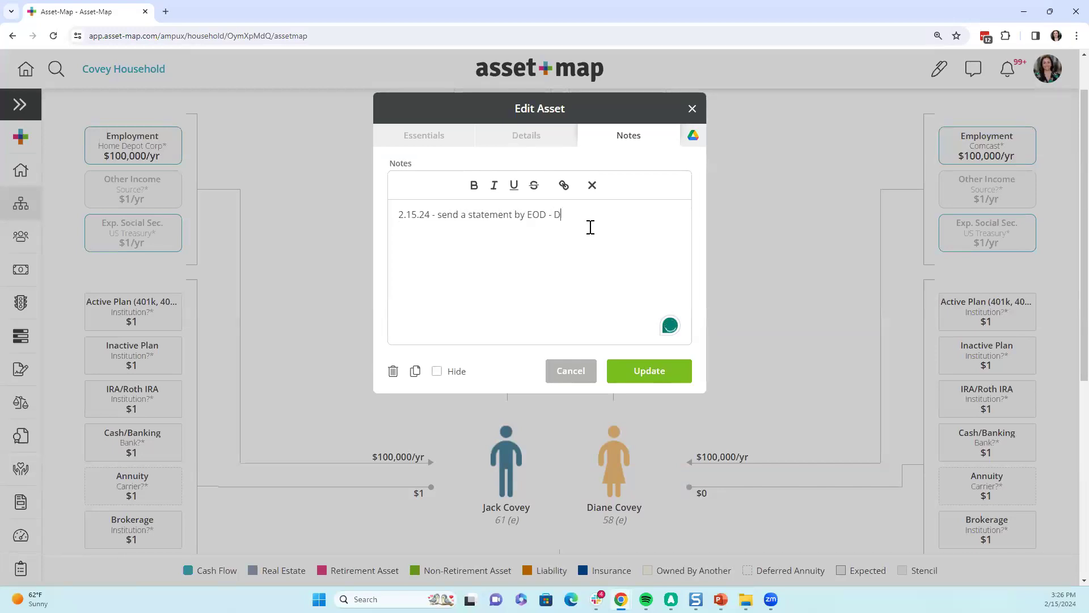
pyautogui.write('iane')
pyautogui.press('Return')
pyautogui.write('10k employee')
pyautogui.press('Return')
pyautogui.write('employer??')
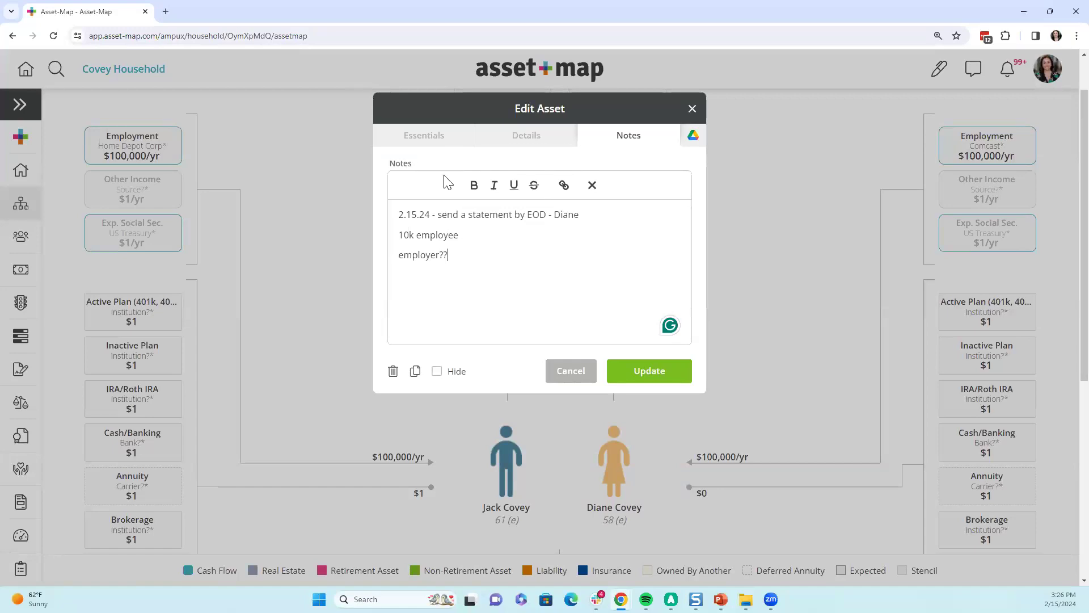
# Step: Review the 401k's essentials, details and notes, and save the updated asset to the Asset-Map
pyautogui.click(447, 140)
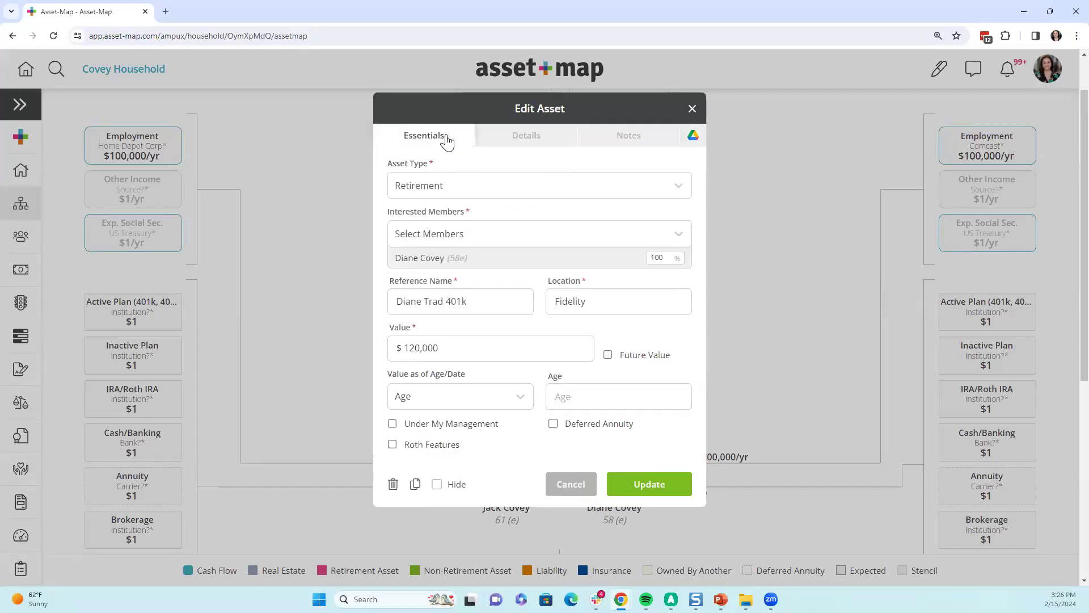
pyautogui.click(510, 141)
pyautogui.click(616, 143)
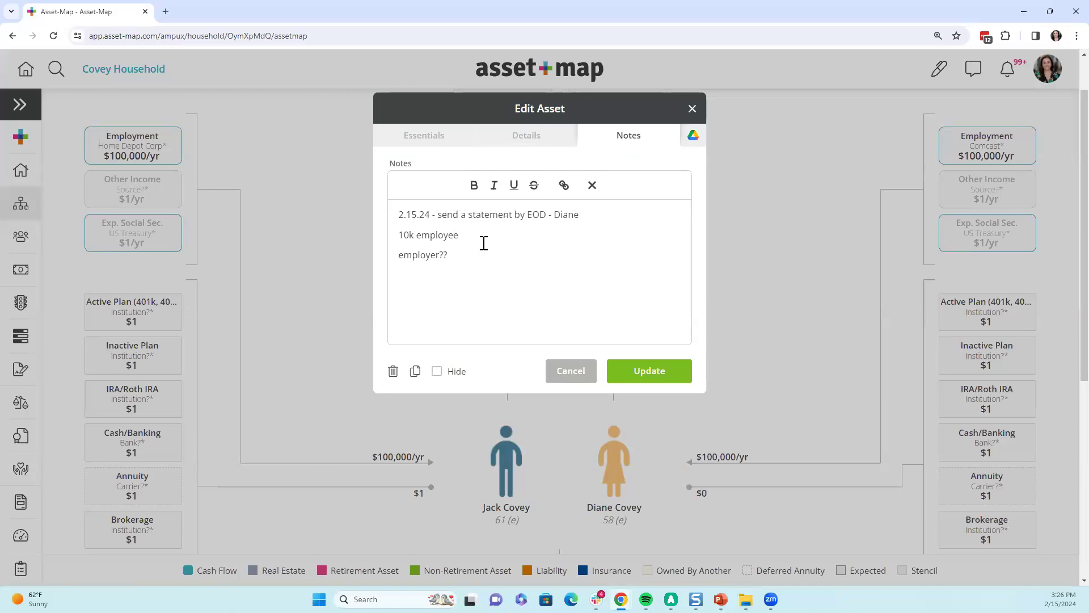
pyautogui.click(645, 370)
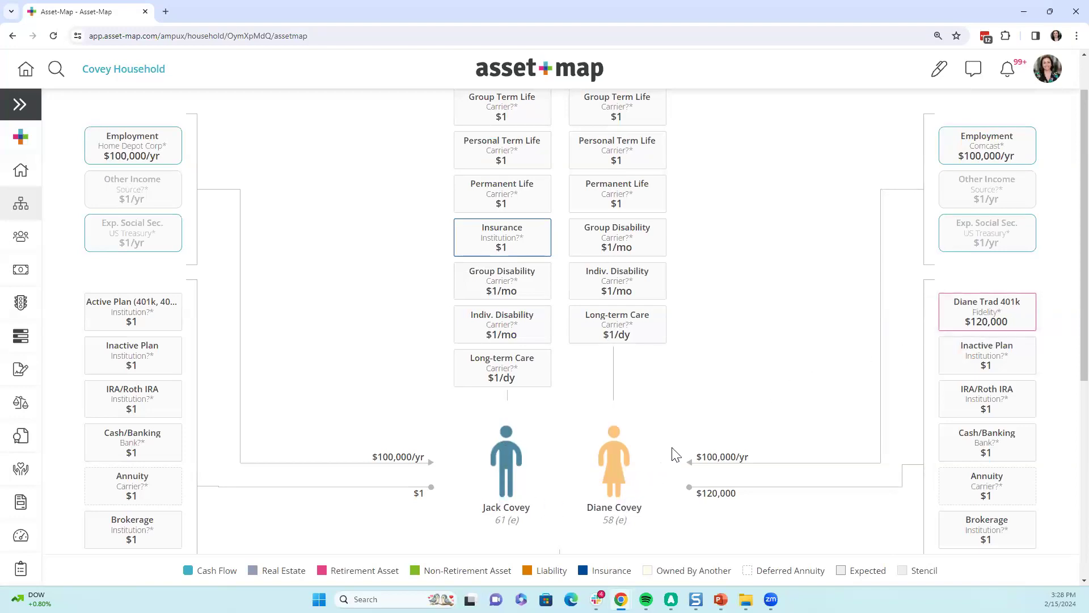
# Step: Convert the 61-year-old partner's Group Term Life stencil item into an actual policy by updating it with its existing values
pyautogui.scroll(1, 653, 442)
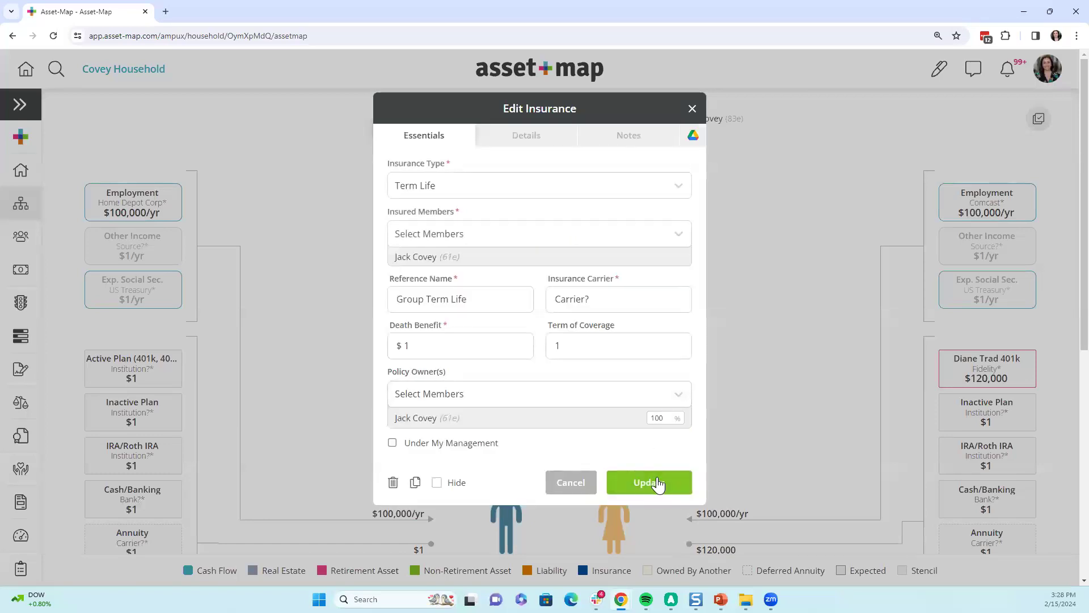
pyautogui.click(655, 483)
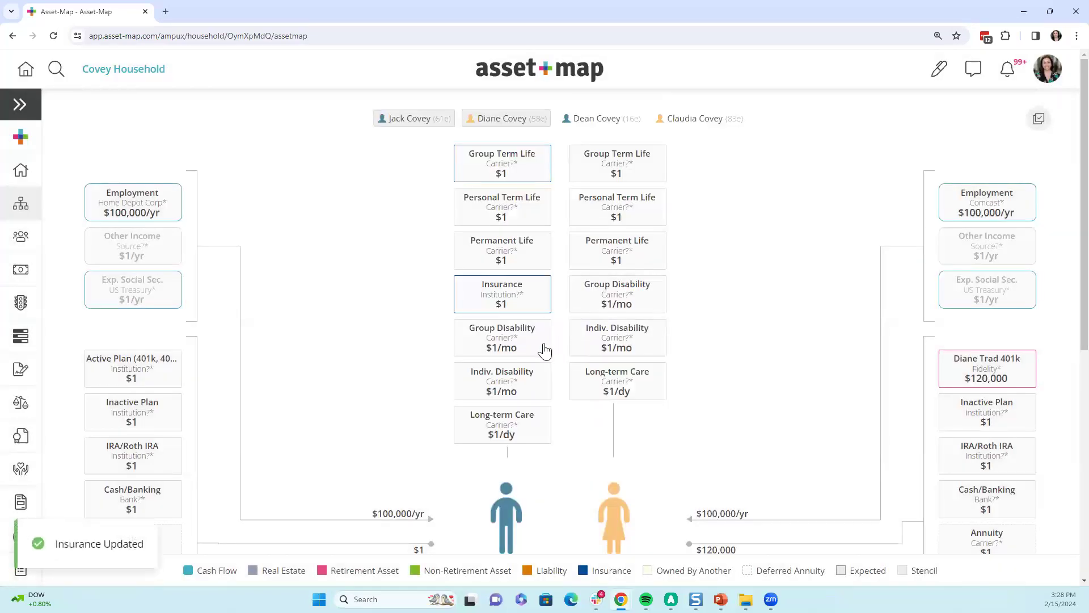
# Step: Convert the 61-year-old partner's Group Disability and Annuity stencil items into actual financials by updating them with their existing values
pyautogui.click(539, 345)
pyautogui.click(667, 460)
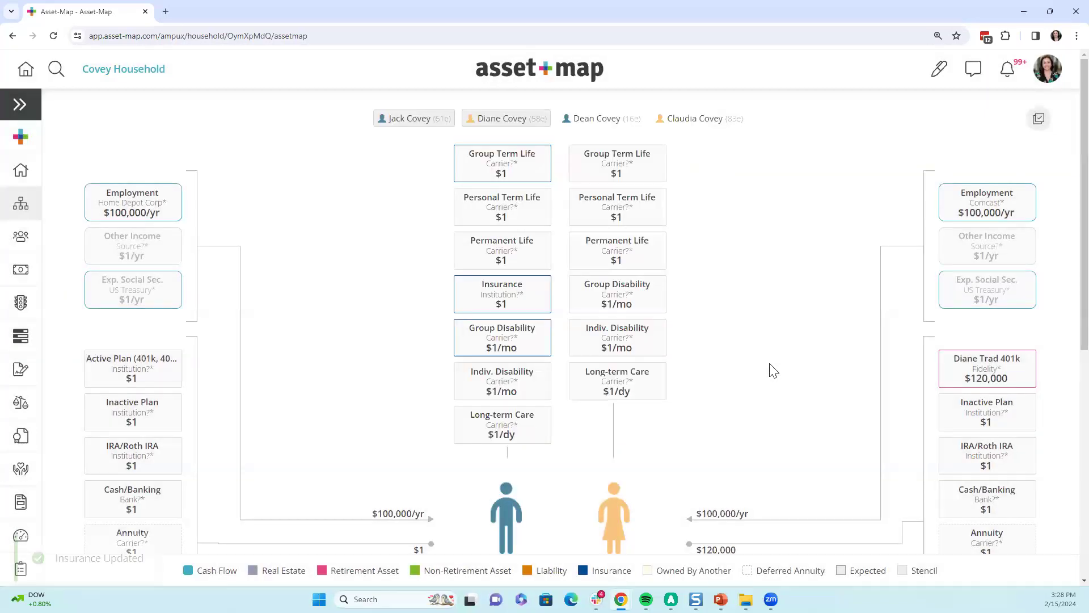
pyautogui.scroll(-2, 783, 375)
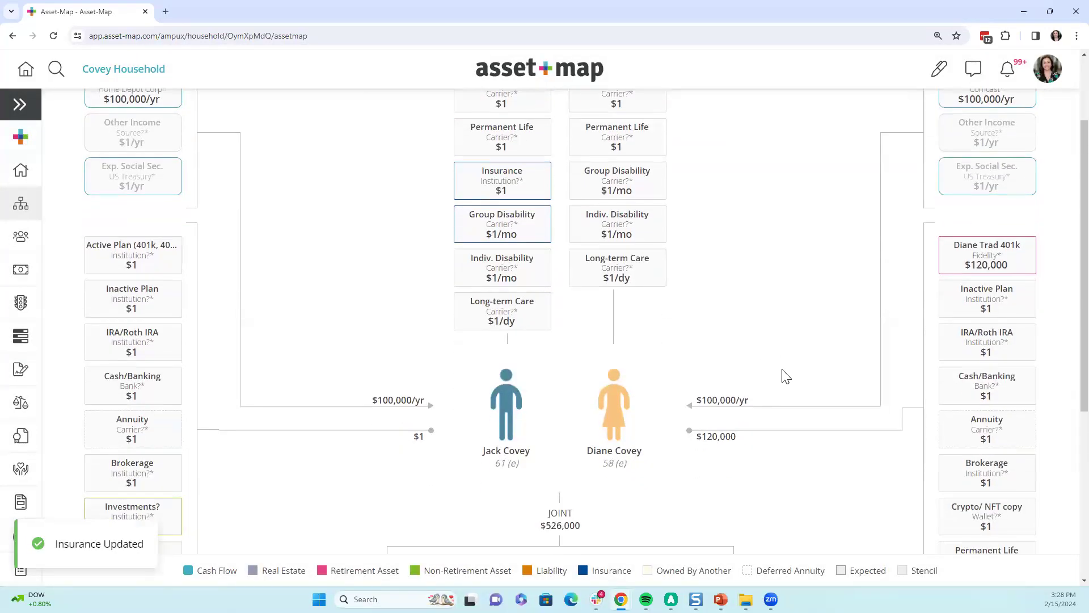
pyautogui.scroll(-1, 284, 391)
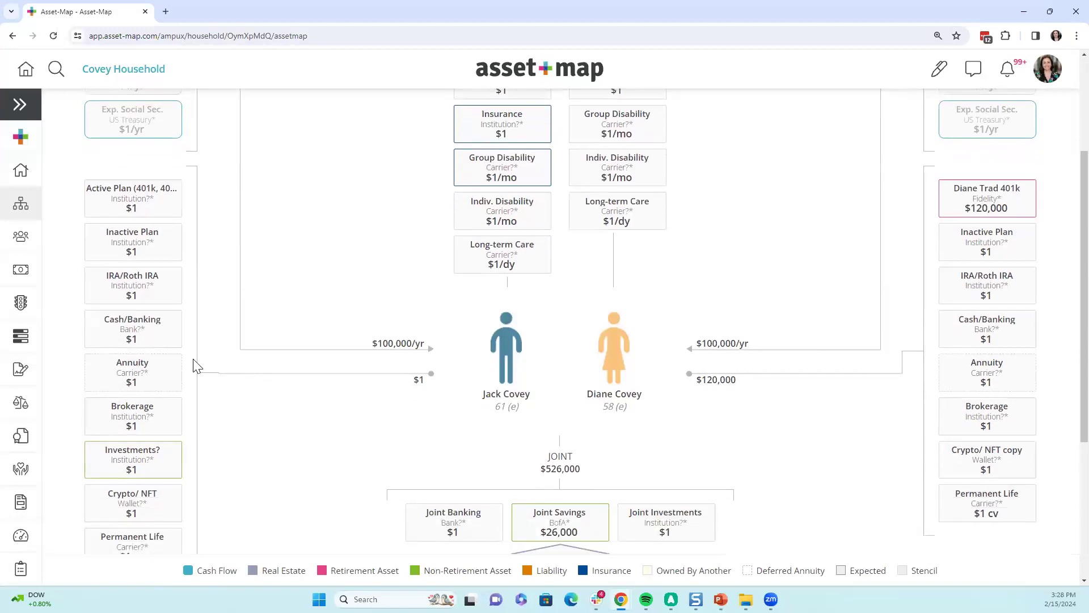
pyautogui.click(150, 380)
pyautogui.click(663, 511)
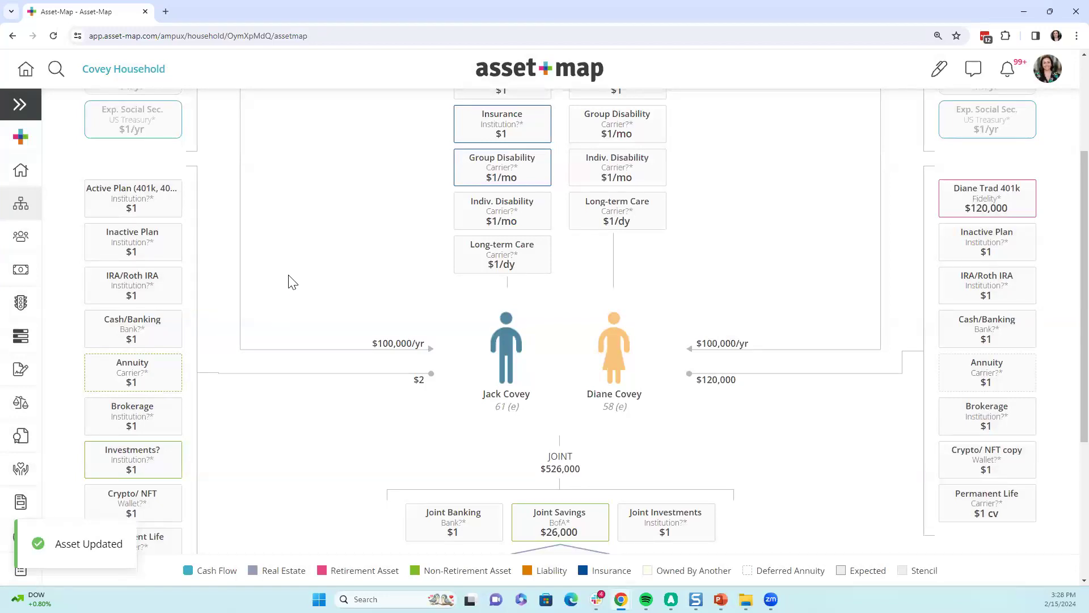
# Step: Clear the remaining stencil items from the household's Asset-Map
pyautogui.scroll(3, 382, 246)
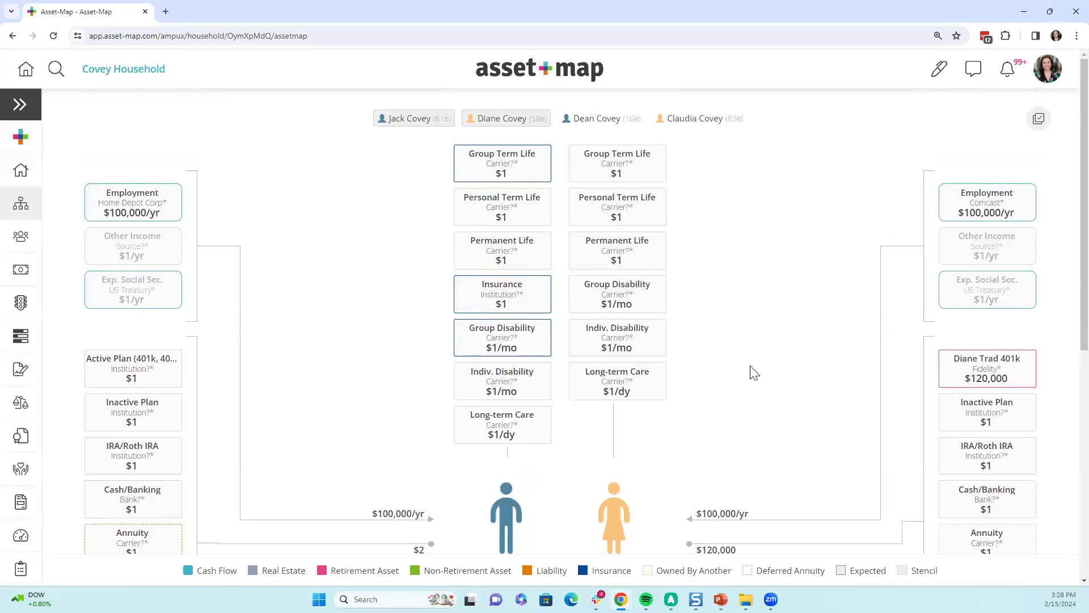
pyautogui.rightClick(728, 220)
pyautogui.moveTo(768, 322)
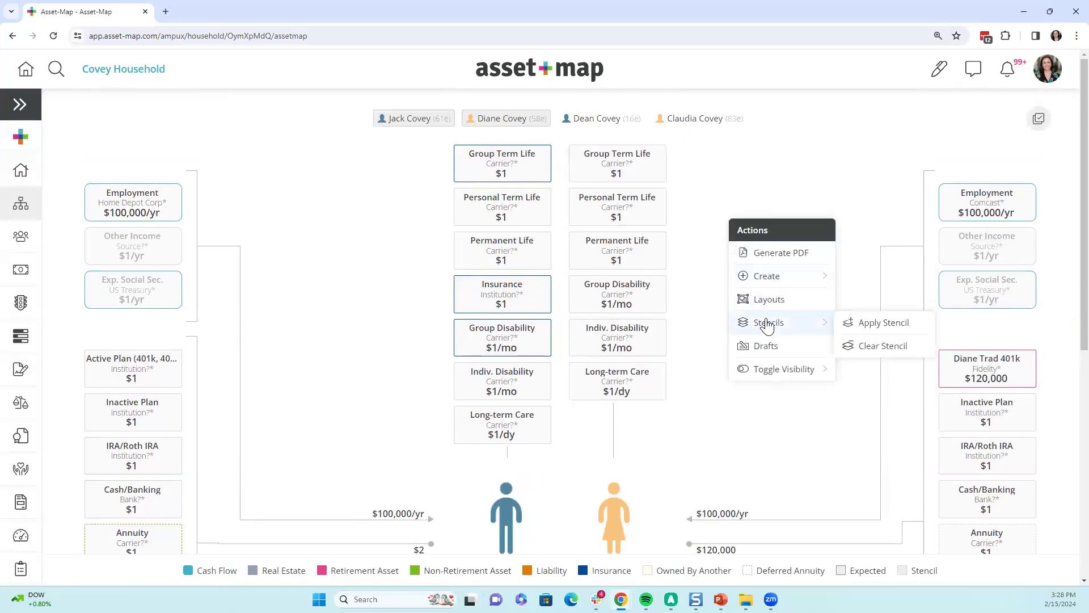
pyautogui.click(863, 346)
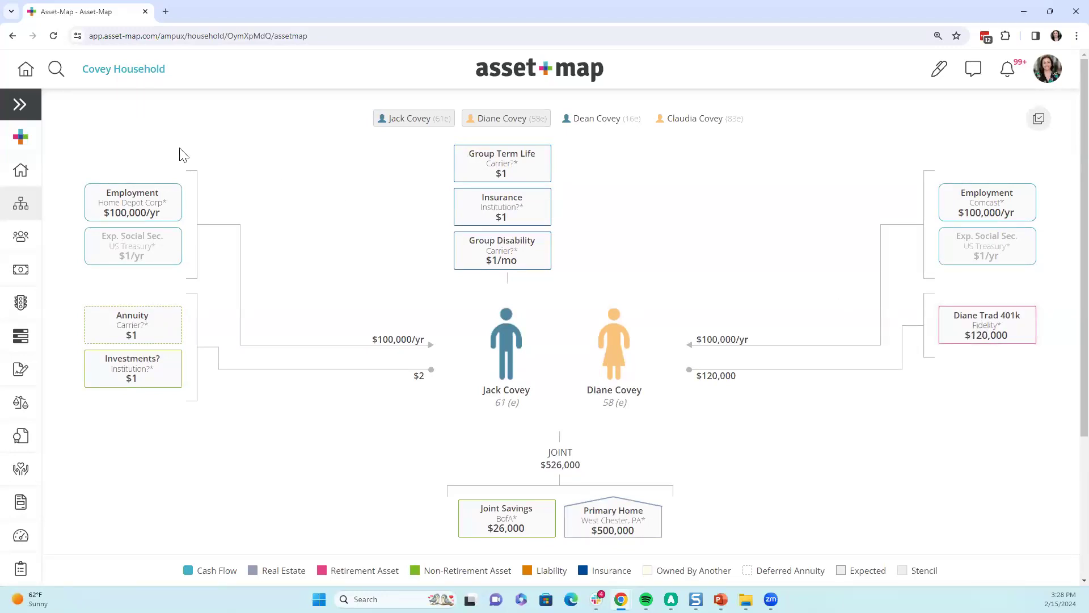
# Step: Review the household's compiled notes for its members, financials and Target-Maps
pyautogui.click(20, 105)
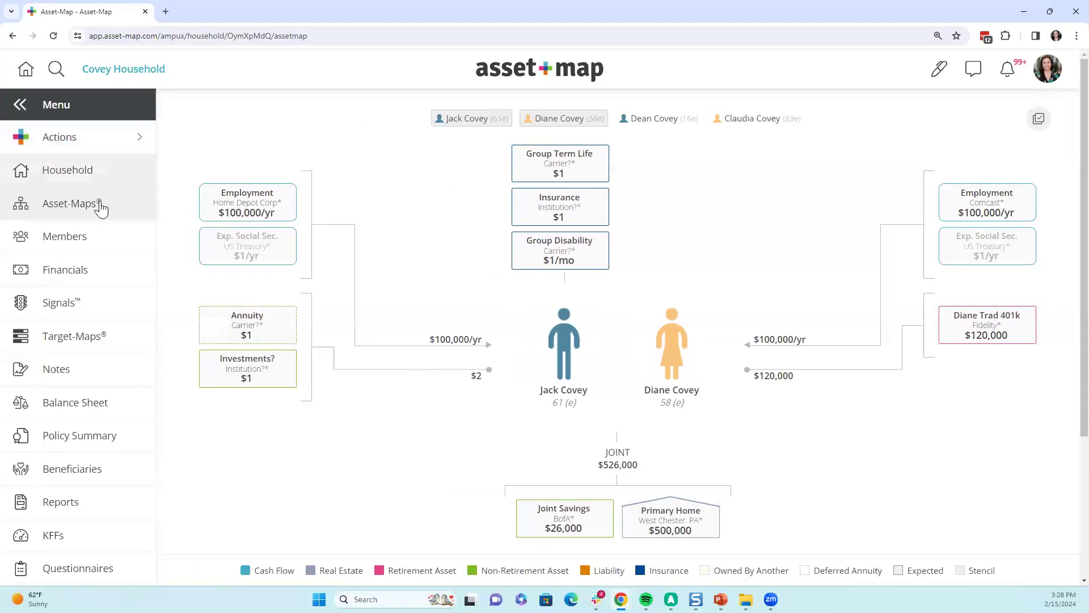
pyautogui.click(72, 372)
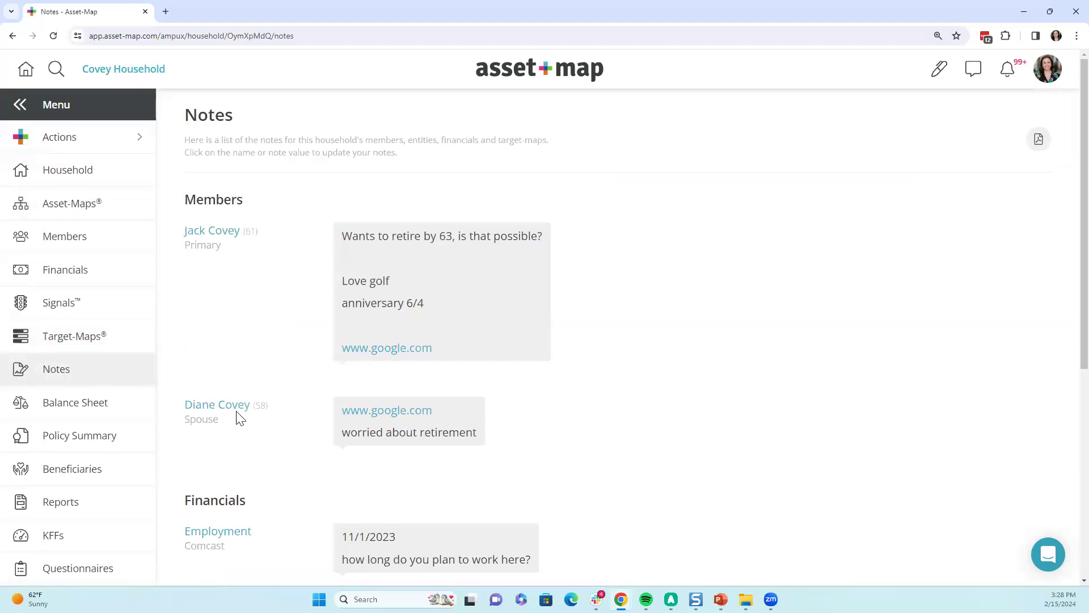
pyautogui.scroll(-6, 236, 420)
pyautogui.scroll(-1, 239, 421)
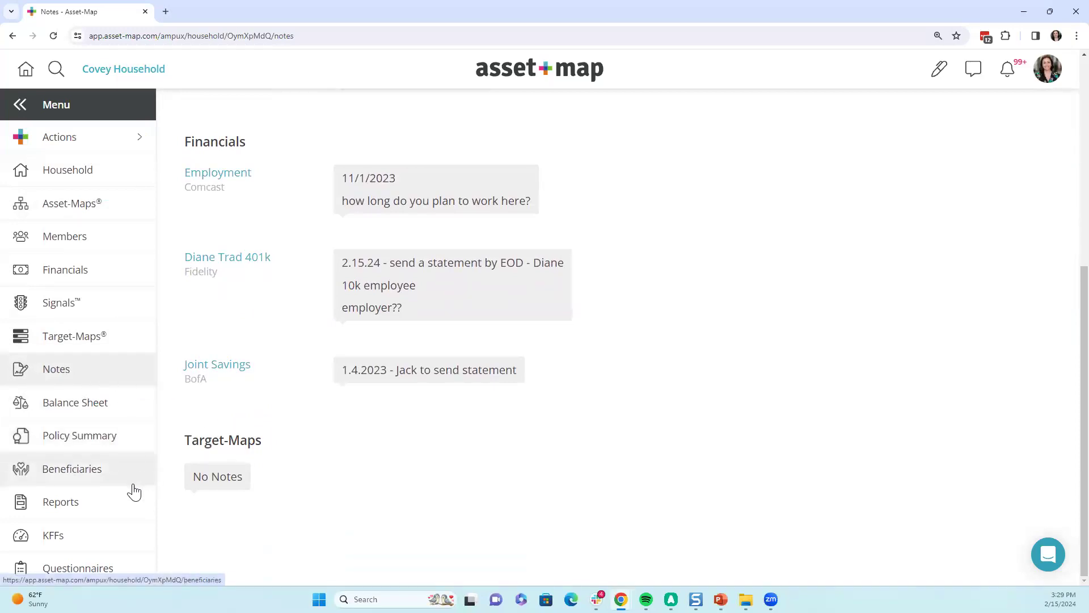
# Step: Check the report options by switching the Notes section on and off again, and return to the full-width Asset-Map
pyautogui.click(110, 503)
pyautogui.scroll(-2, 352, 346)
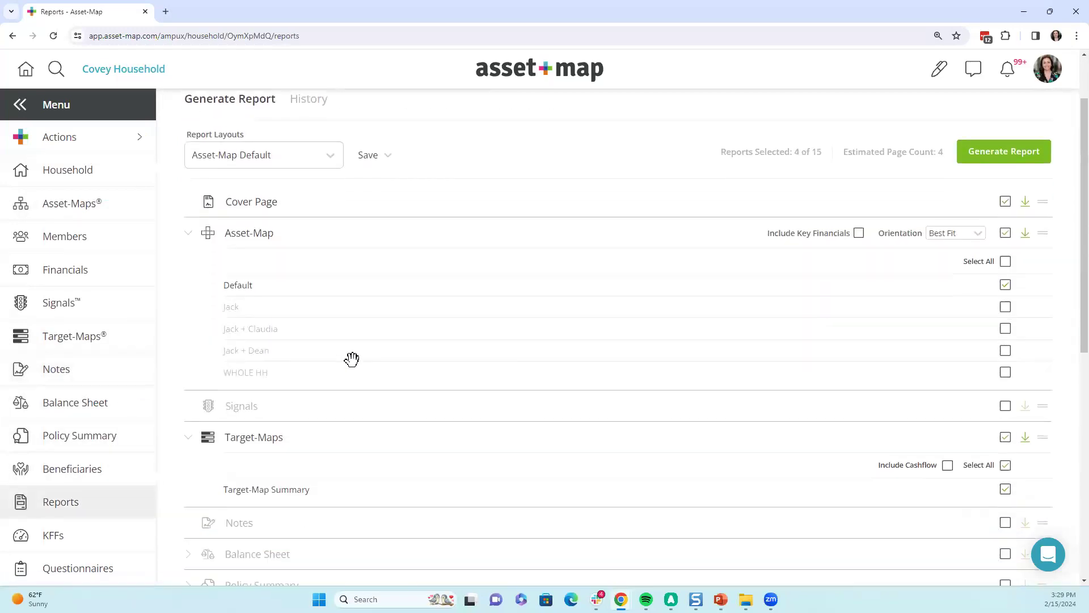
pyautogui.scroll(-3, 351, 359)
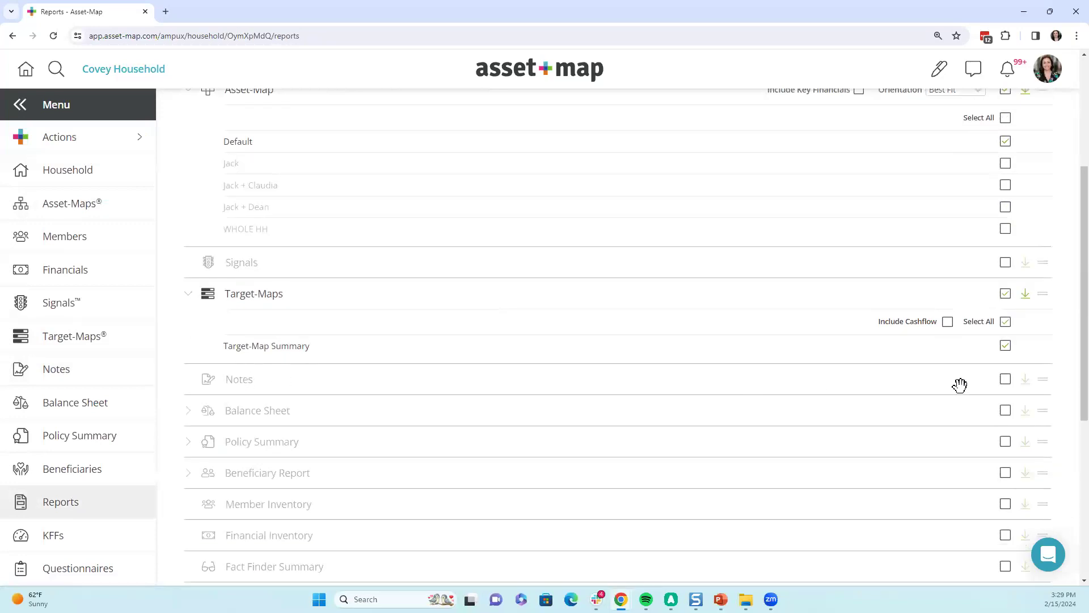
pyautogui.click(1005, 380)
pyautogui.click(1005, 380)
pyautogui.click(104, 196)
pyautogui.click(54, 106)
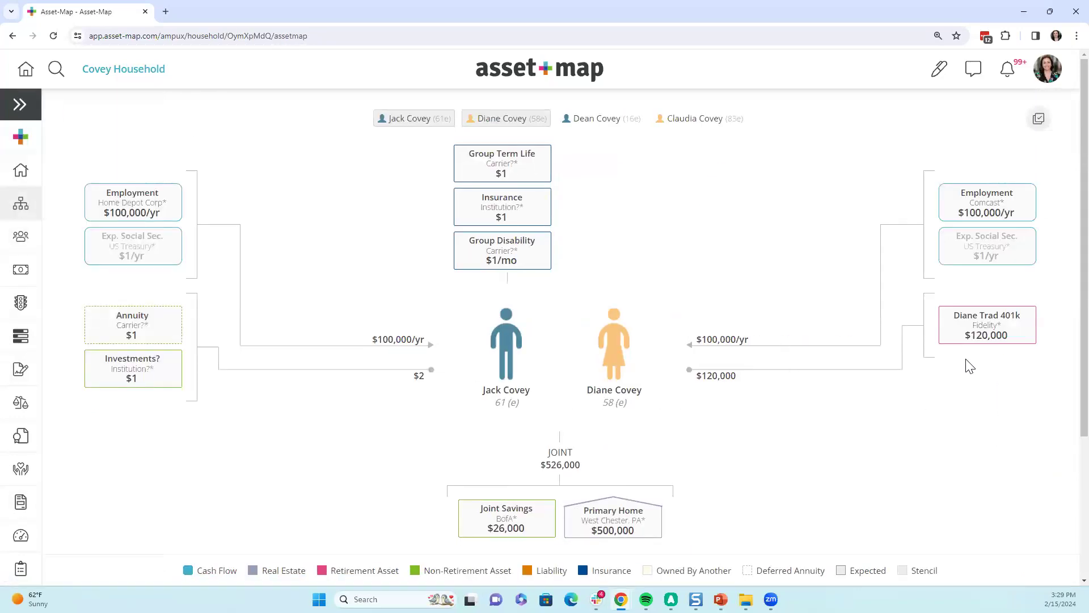
# Step: Append a red circle emoji to the Fidelity 401k's reference name and save the asset
pyautogui.click(987, 328)
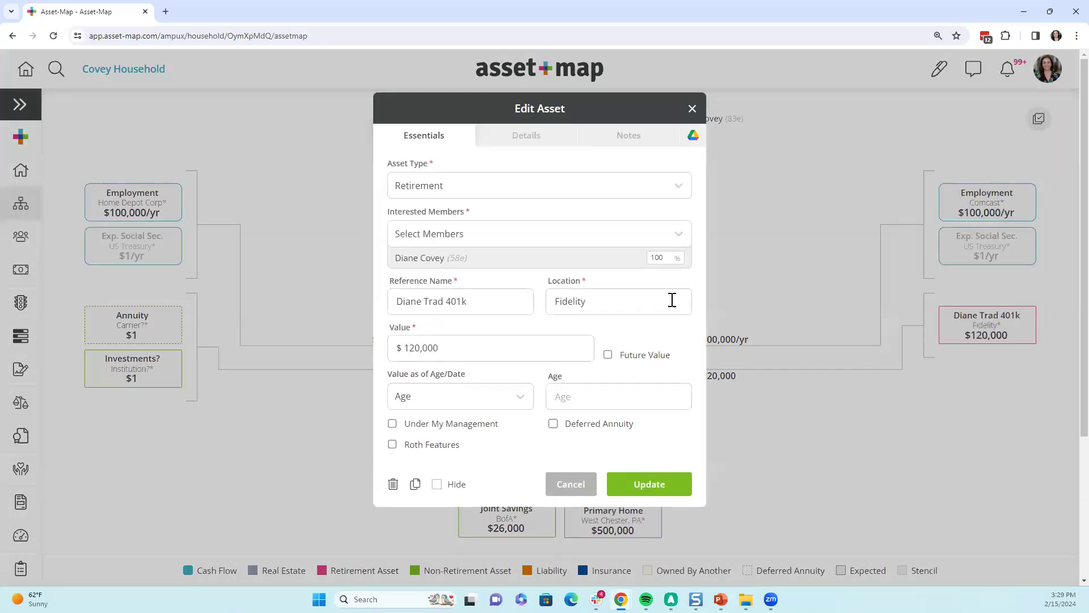
pyautogui.click(504, 303)
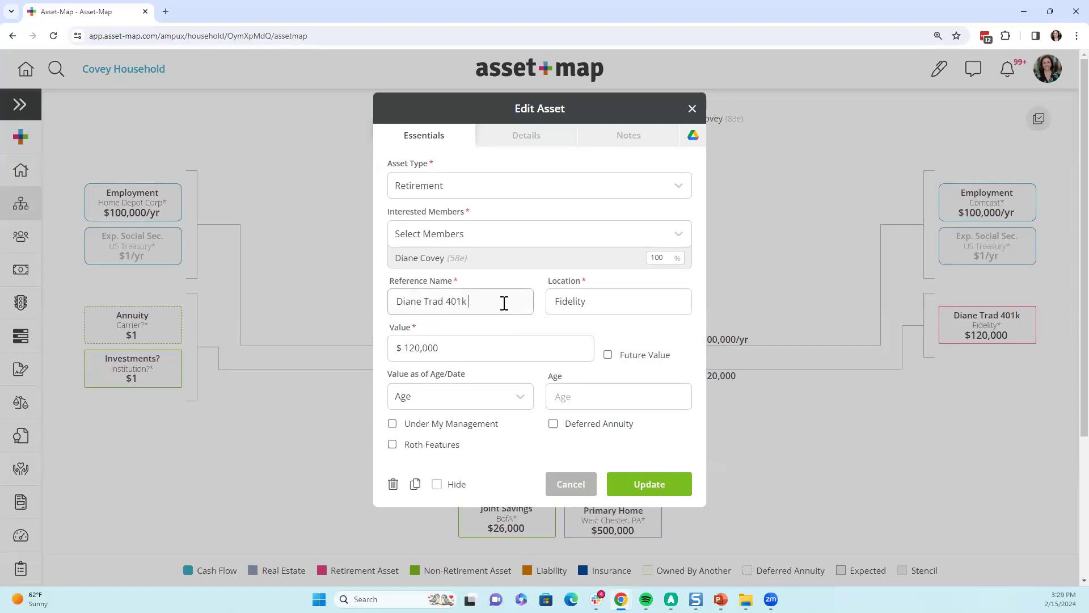
pyautogui.rightClick(487, 302)
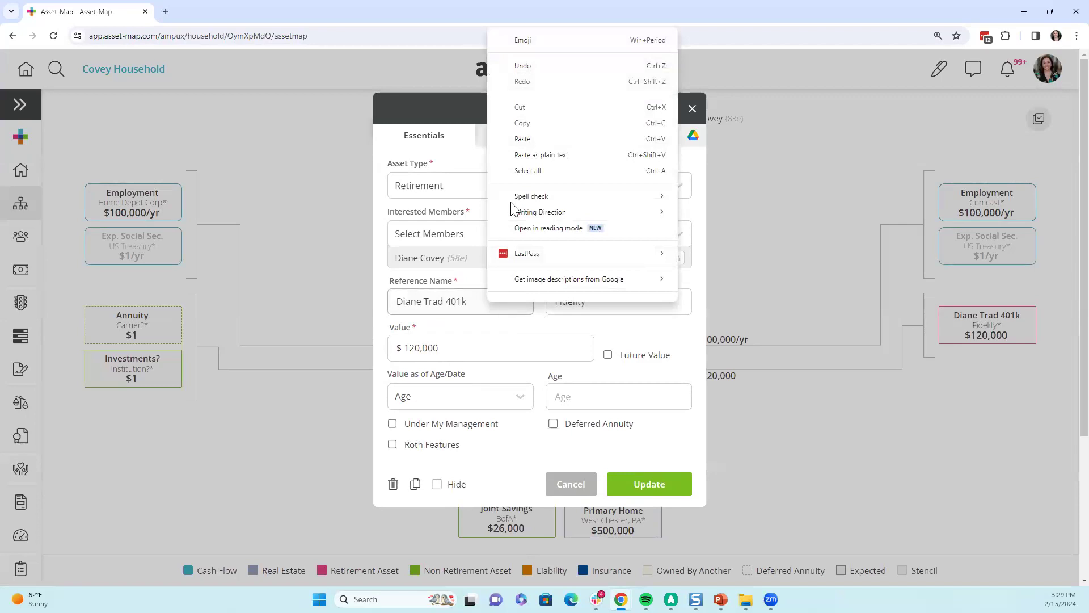
pyautogui.click(538, 41)
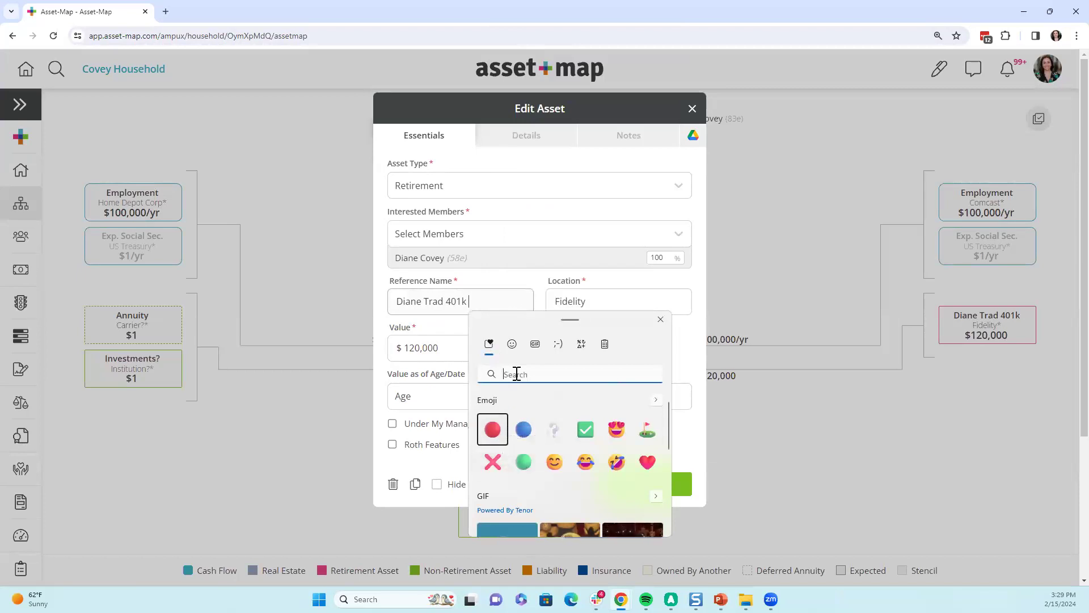
pyautogui.write('red circle')
pyautogui.click(493, 430)
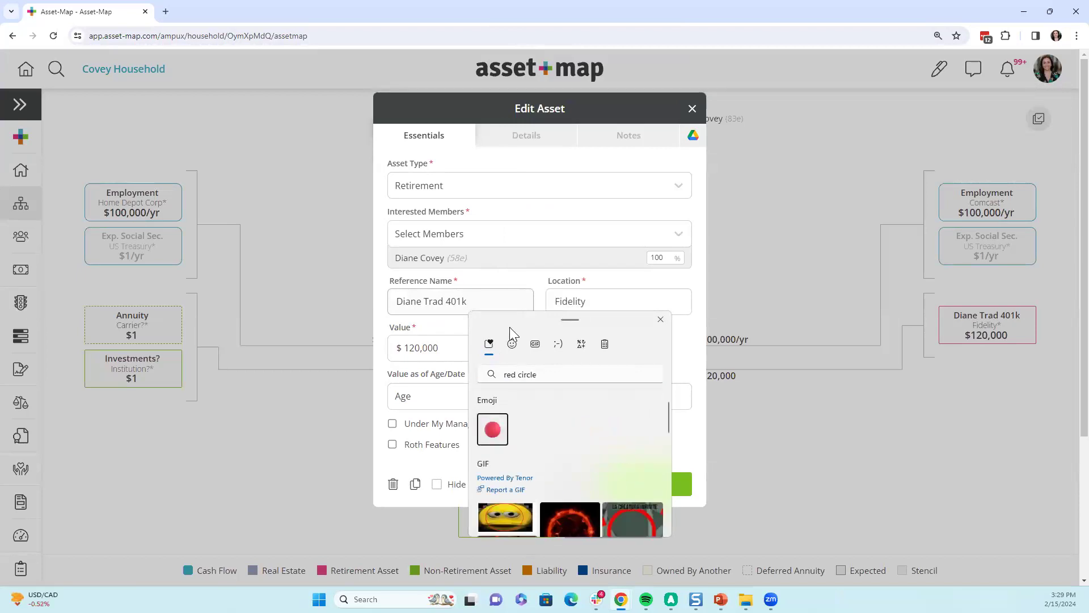
pyautogui.click(651, 483)
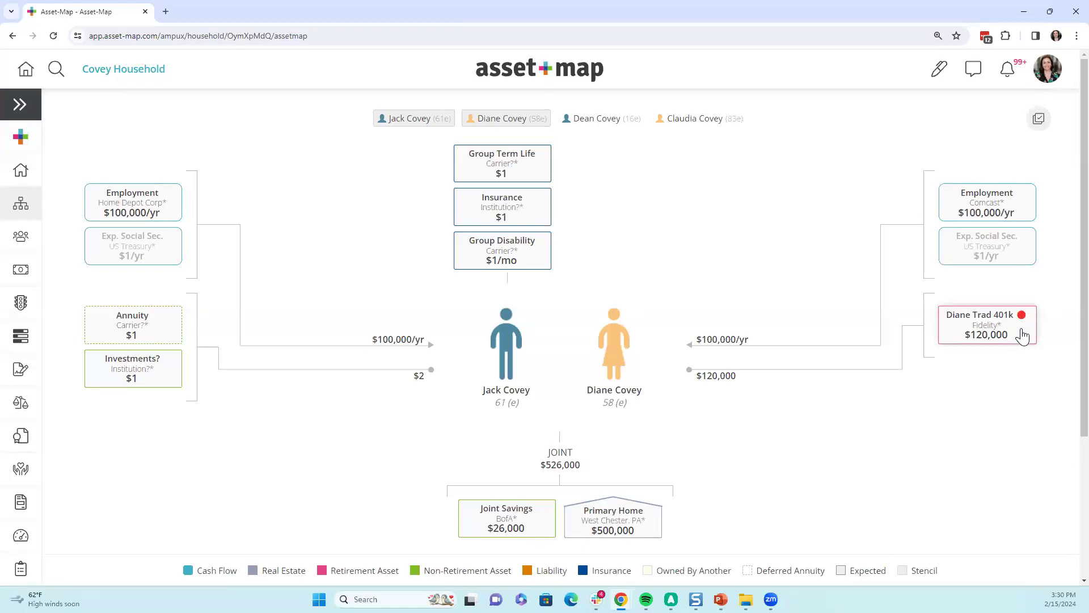
# Step: Append a question mark emoji to the Comcast Employment cash flow's reference name and save it
pyautogui.click(999, 212)
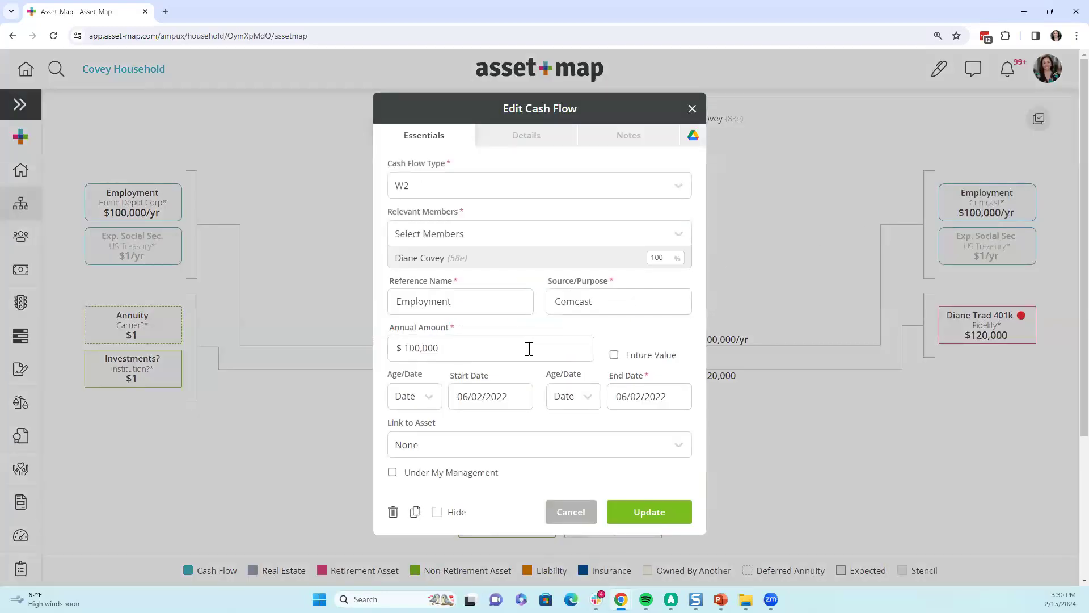
pyautogui.click(472, 301)
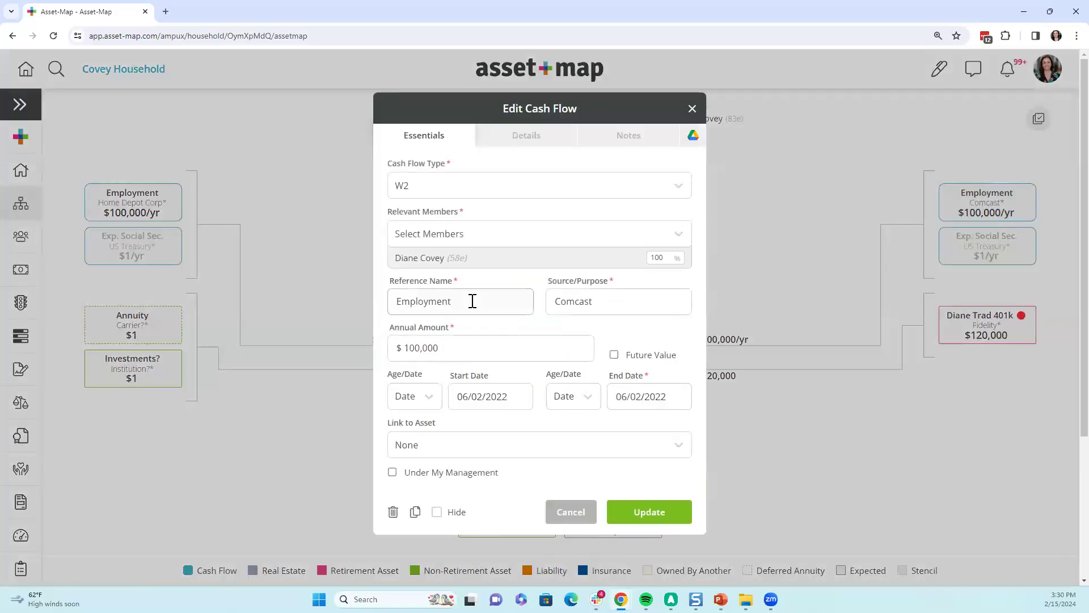
pyautogui.rightClick(464, 302)
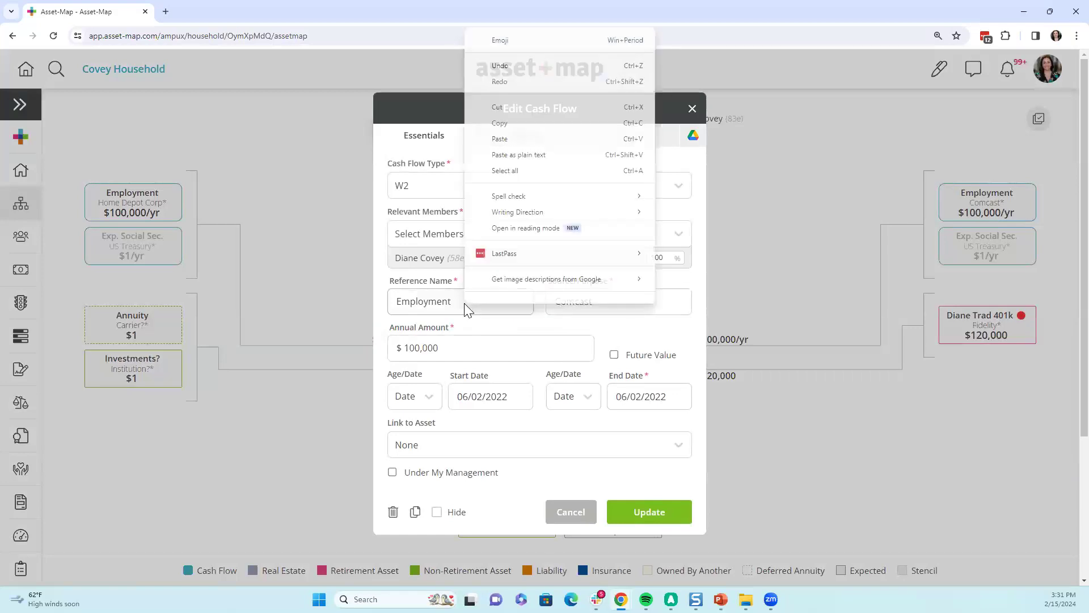
pyautogui.click(516, 41)
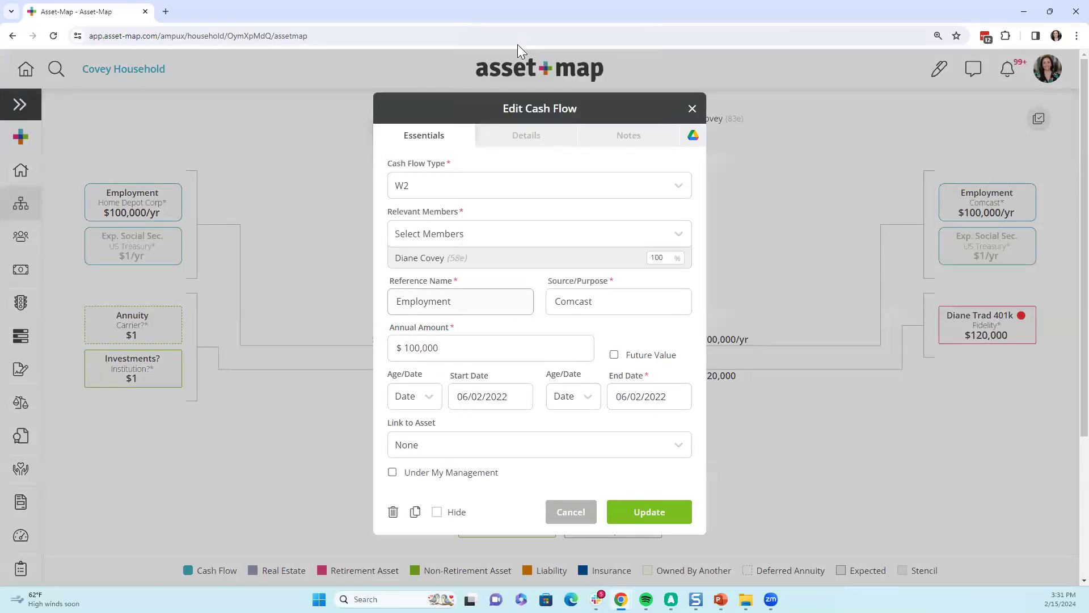
pyautogui.click(510, 462)
pyautogui.click(468, 310)
pyautogui.click(666, 516)
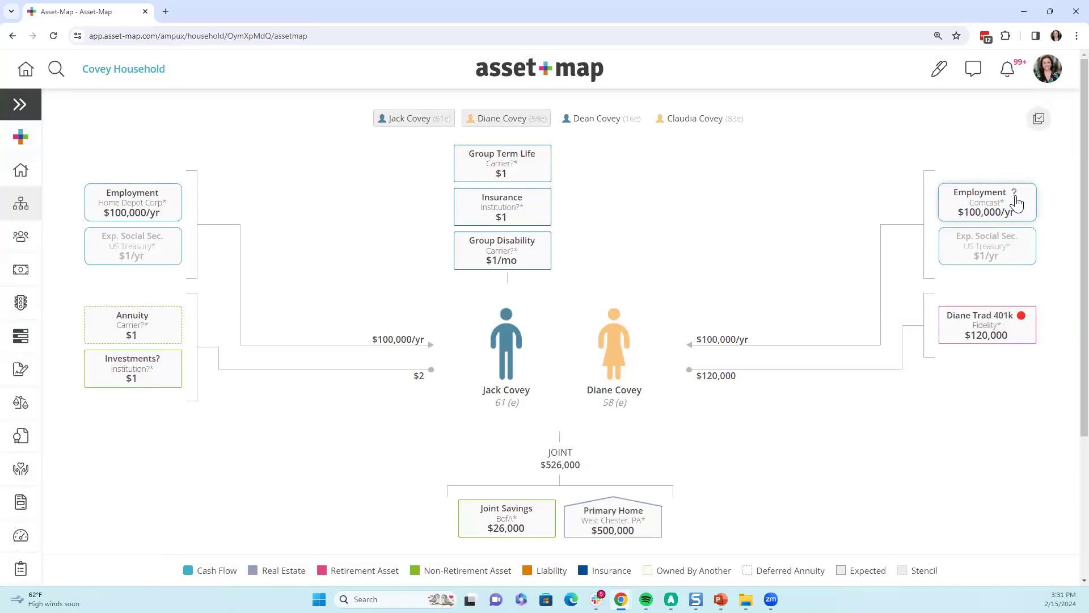
# Step: Review the notes of the Comcast Employment cash flow and close it without changes
pyautogui.click(999, 209)
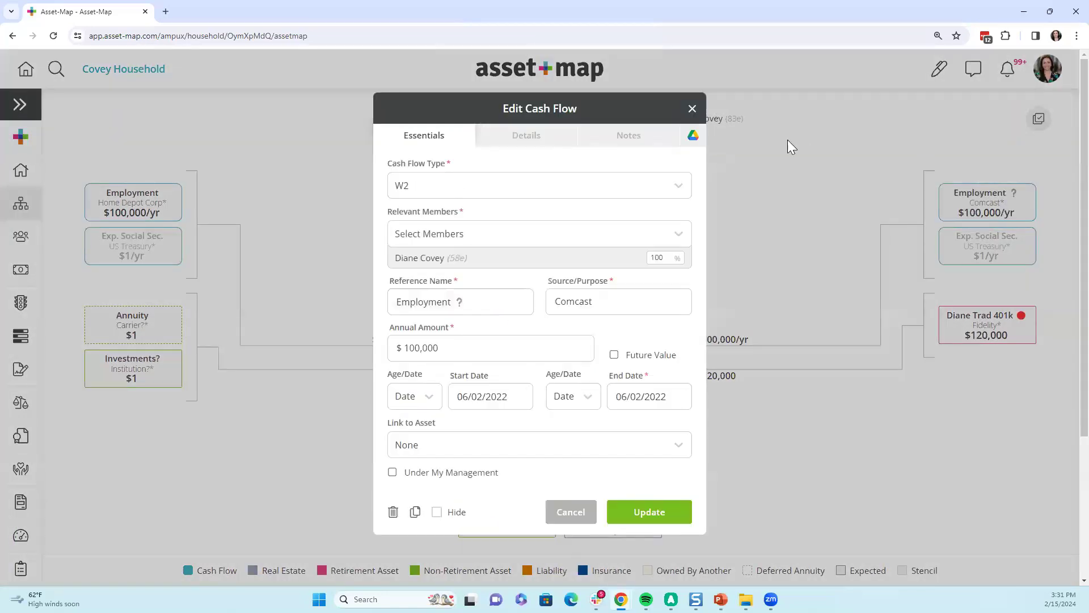
pyautogui.click(645, 136)
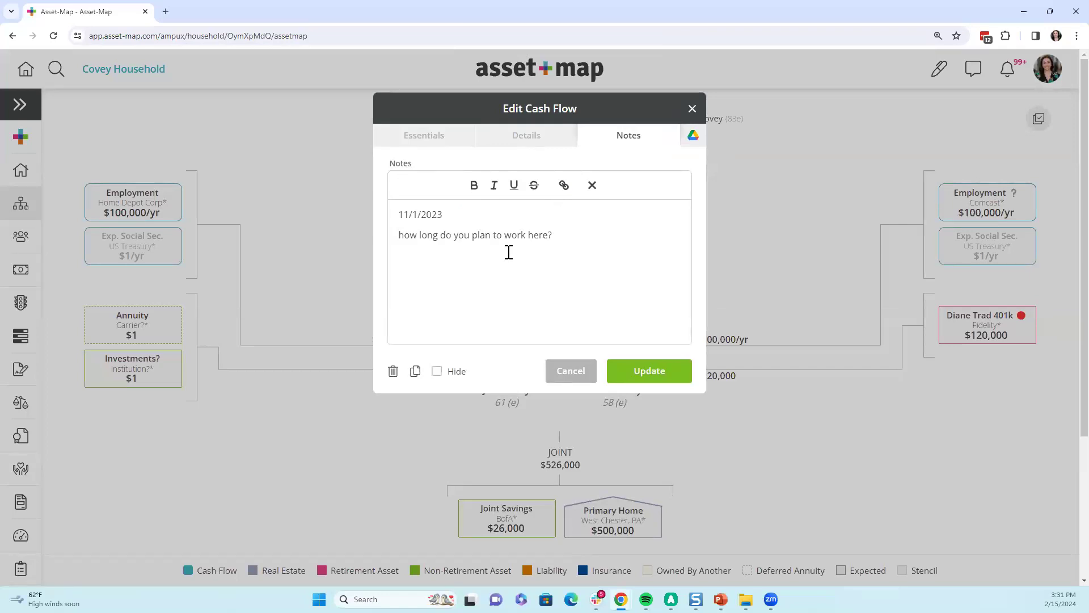
pyautogui.click(691, 108)
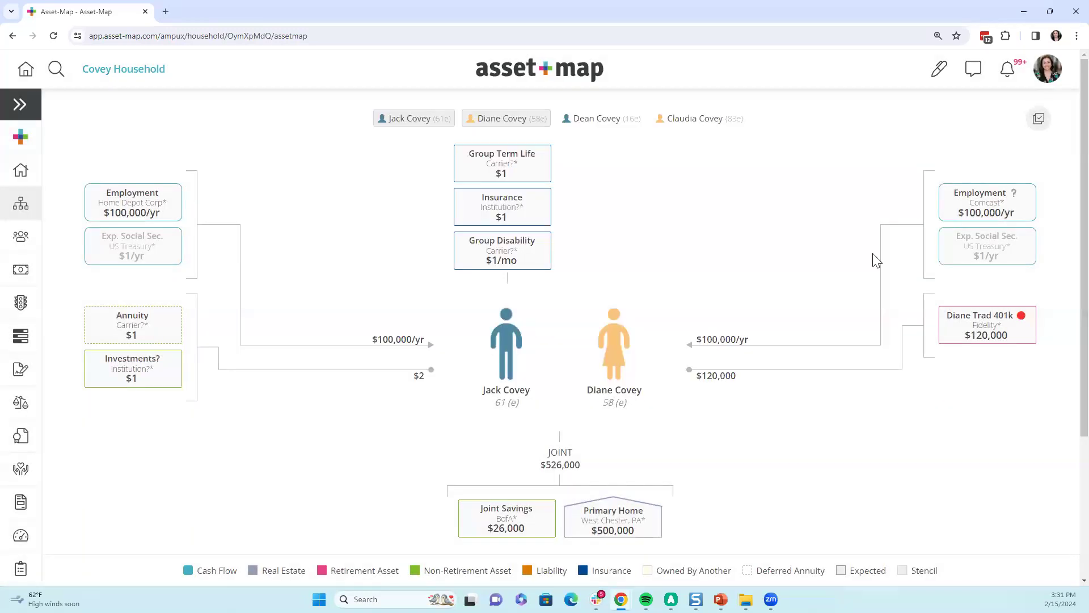
# Step: Remove the red circle emoji from the Fidelity 401k's reference name and save the asset
pyautogui.click(1005, 337)
pyautogui.click(506, 299)
pyautogui.press('BackSpace')
pyautogui.press('BackSpace')
pyautogui.click(618, 485)
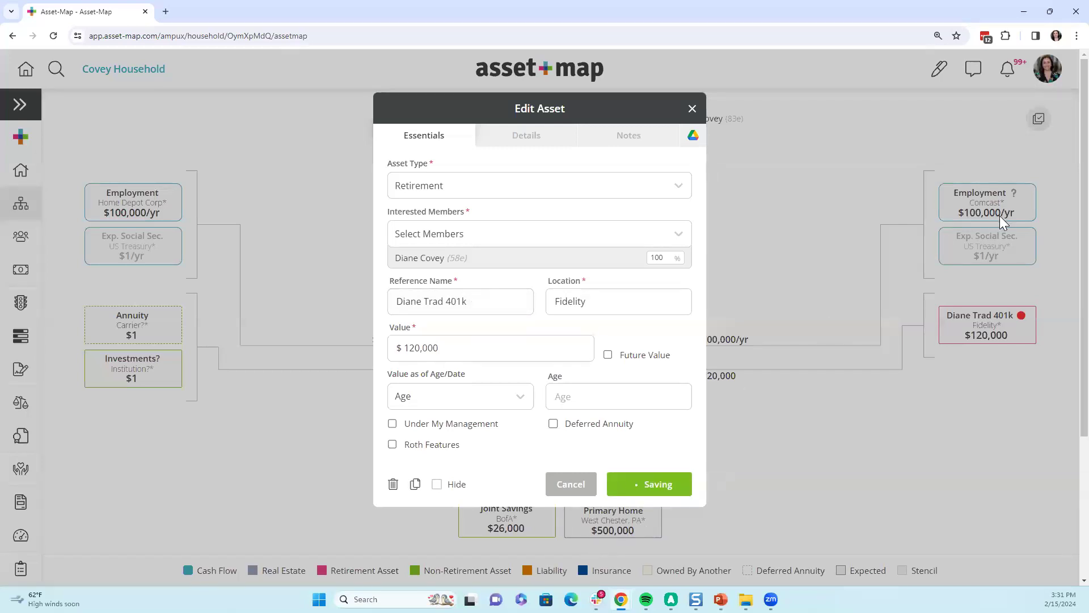
# Step: Remove the question mark emoji from the Comcast Employment cash flow's reference name and save it
pyautogui.click(1018, 215)
pyautogui.click(461, 303)
pyautogui.press('BackSpace')
pyautogui.press('BackSpace')
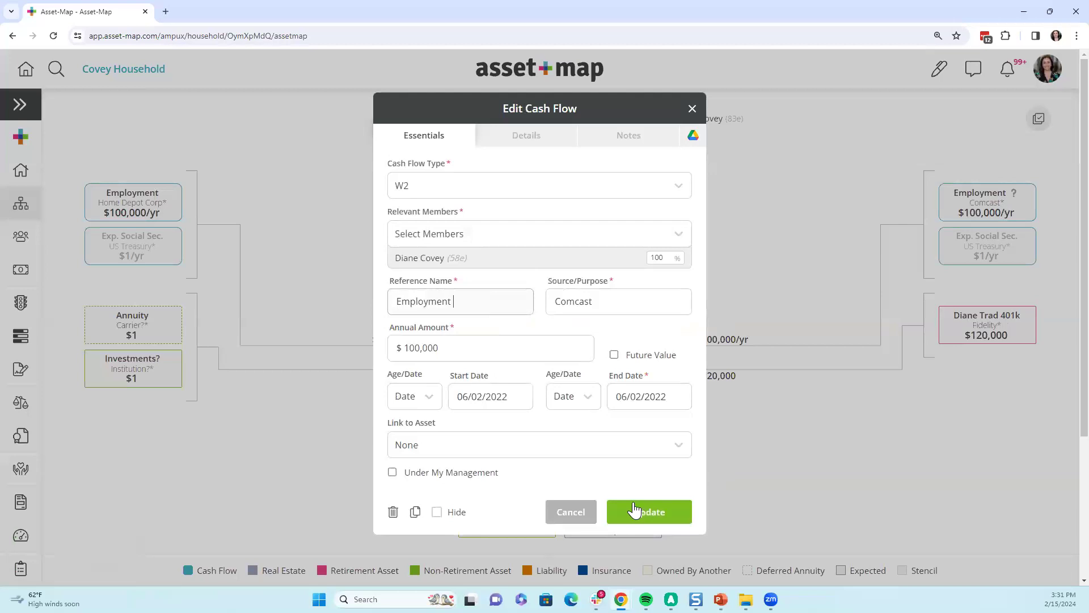
pyautogui.click(634, 510)
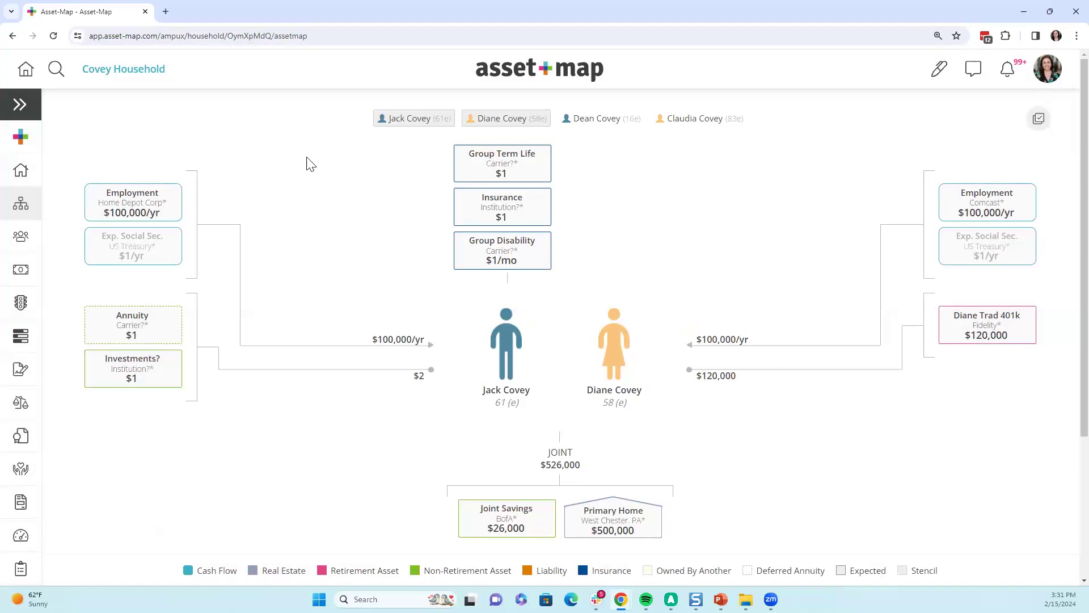
# Step: Start applying a stencil to the Asset-Map and browse the stencils available in the Public Library
pyautogui.rightClick(276, 162)
pyautogui.moveTo(321, 267)
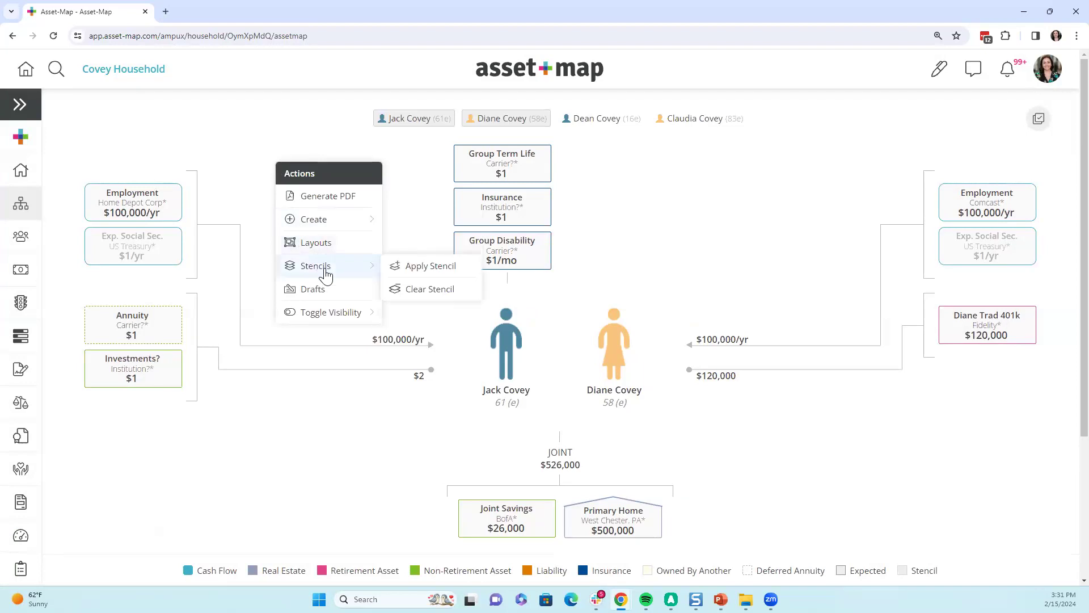
pyautogui.click(456, 267)
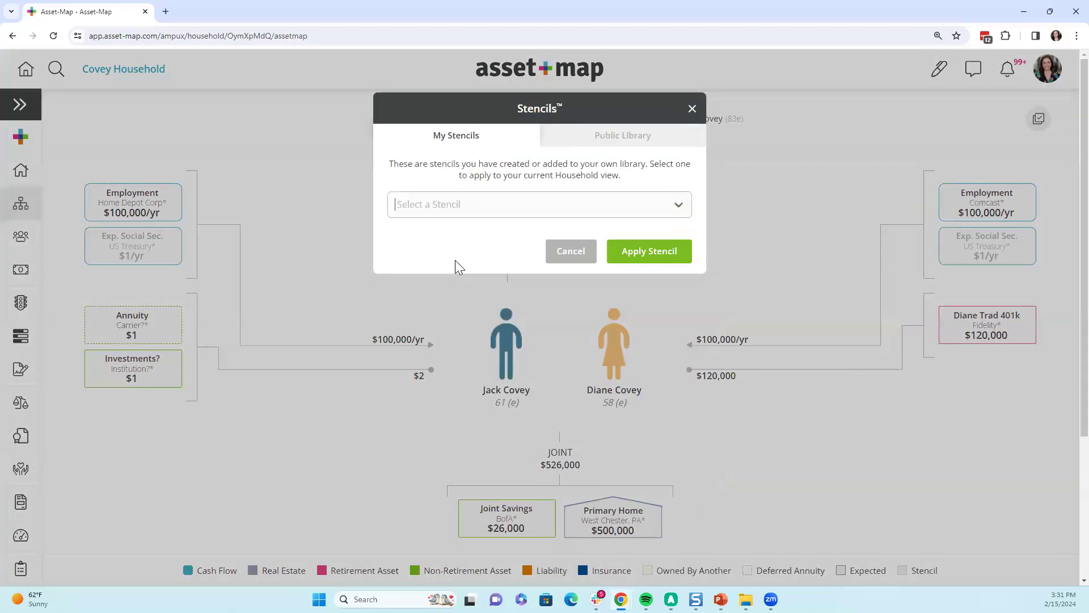
pyautogui.click(579, 147)
pyautogui.click(561, 217)
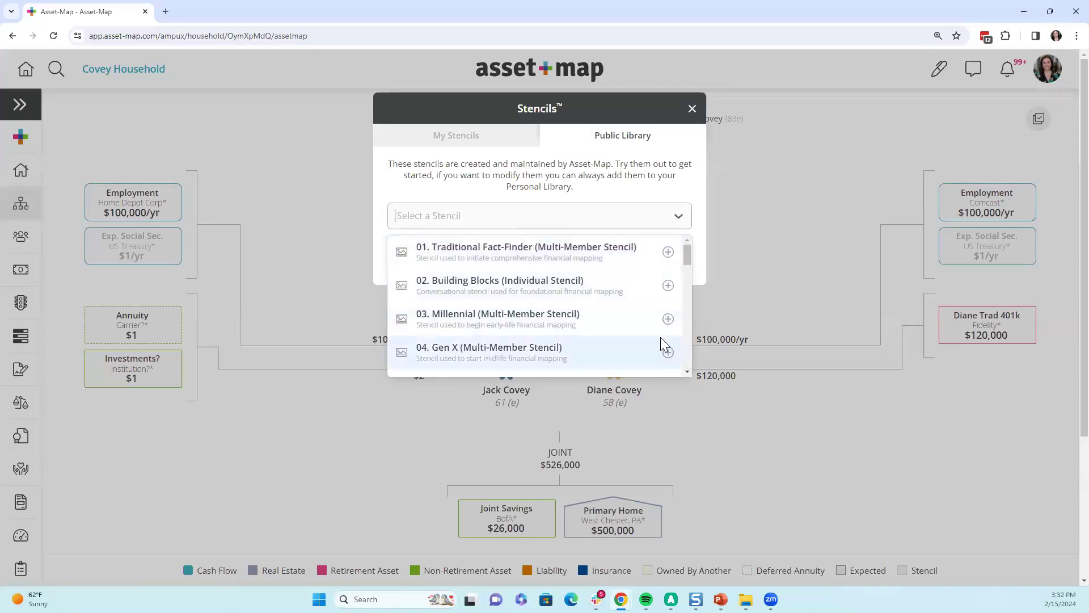
pyautogui.scroll(-1, 599, 311)
pyautogui.scroll(-5, 601, 314)
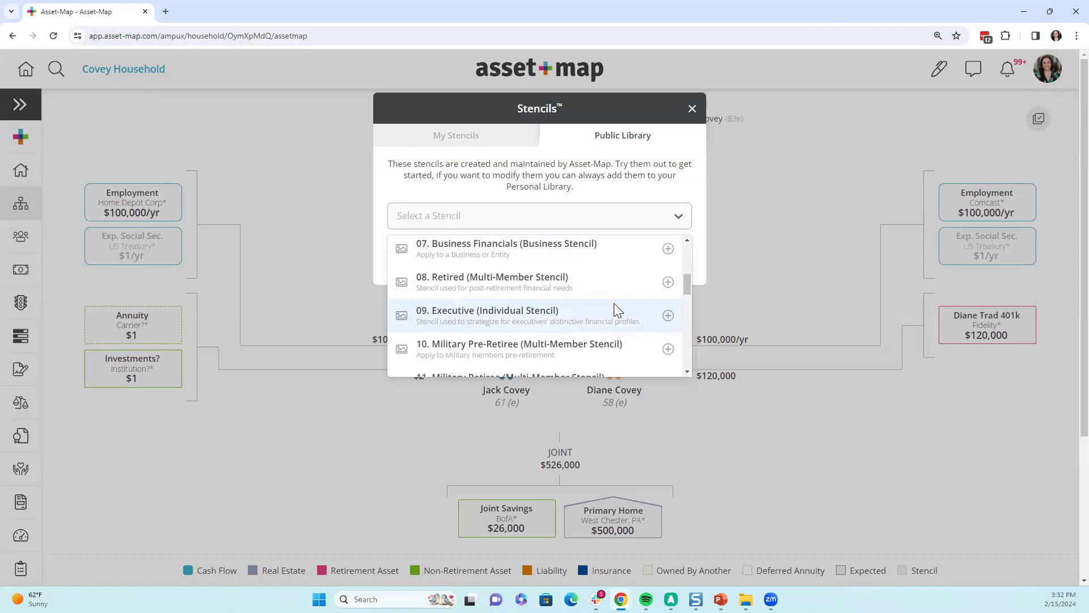
pyautogui.scroll(4, 614, 304)
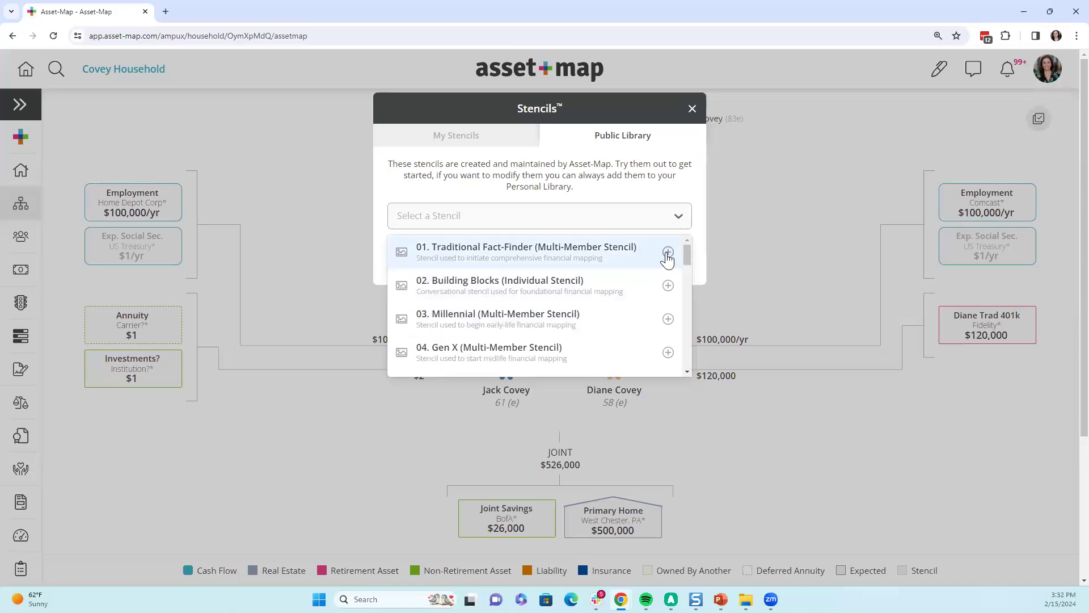
# Step: Add the public stencil "01. Traditional Fact-Finder (Multi-Member Stencil)" to the Personal Library and check for its copy among My Stencils
pyautogui.click(667, 253)
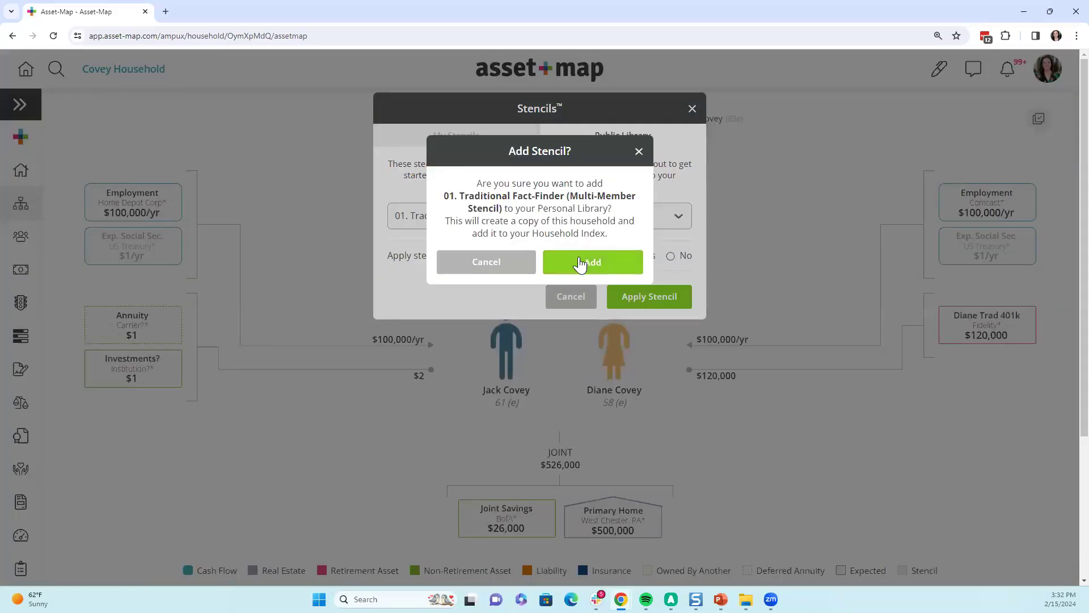
pyautogui.click(580, 263)
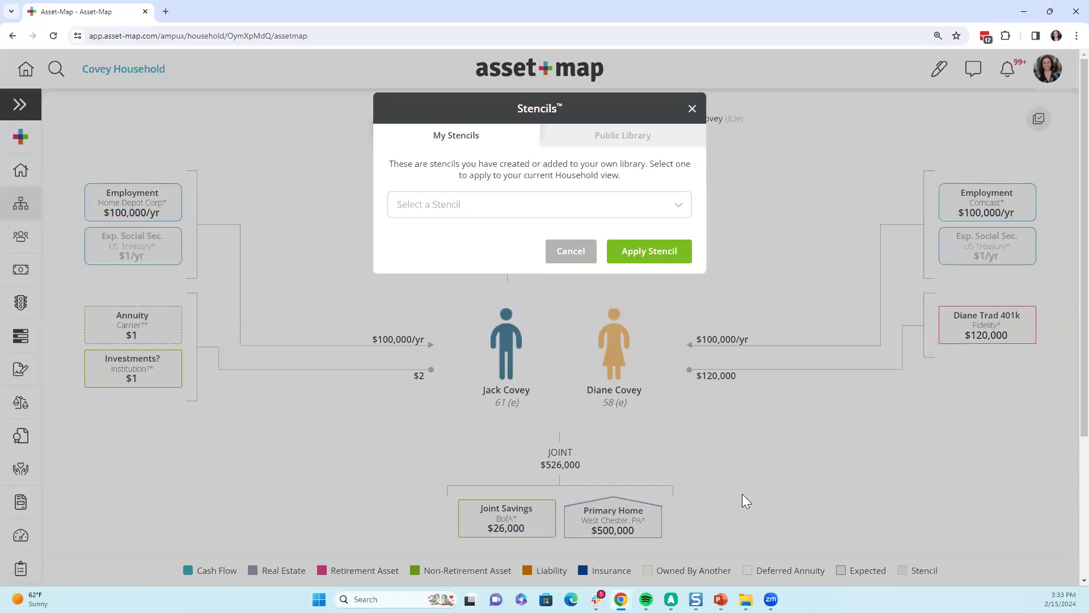
pyautogui.click(589, 209)
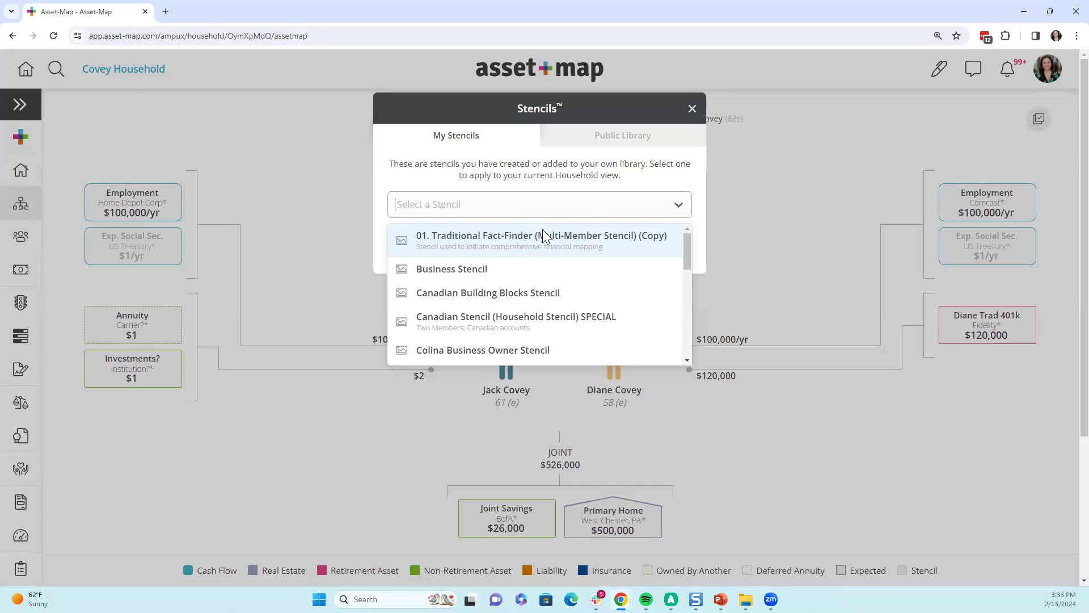
pyautogui.click(692, 109)
pyautogui.click(691, 109)
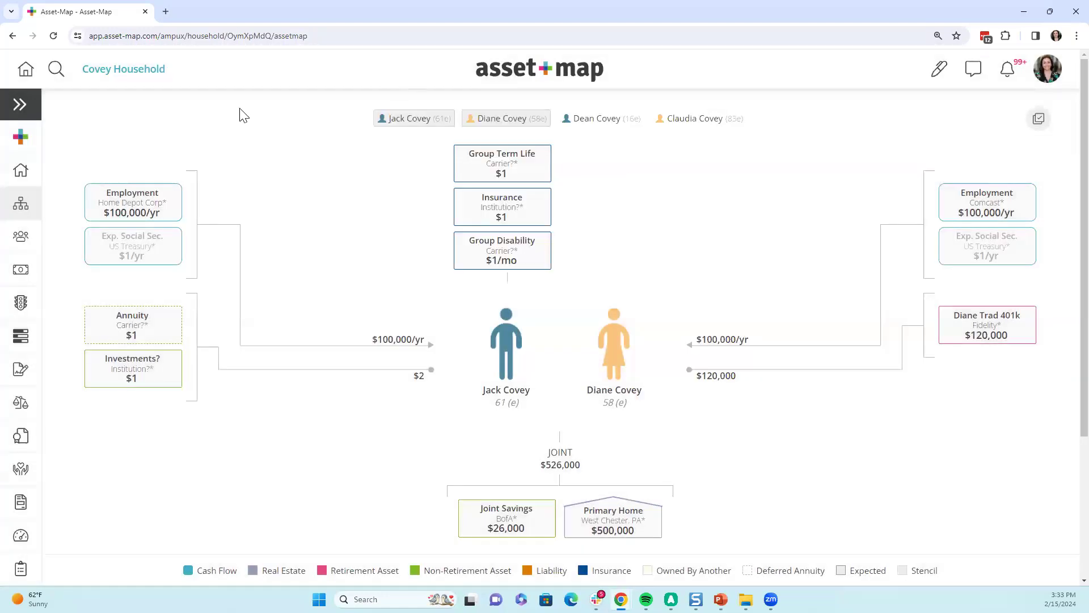
# Step: Open the Household Index and look at its available columns without changing them
pyautogui.moveTo(28, 73)
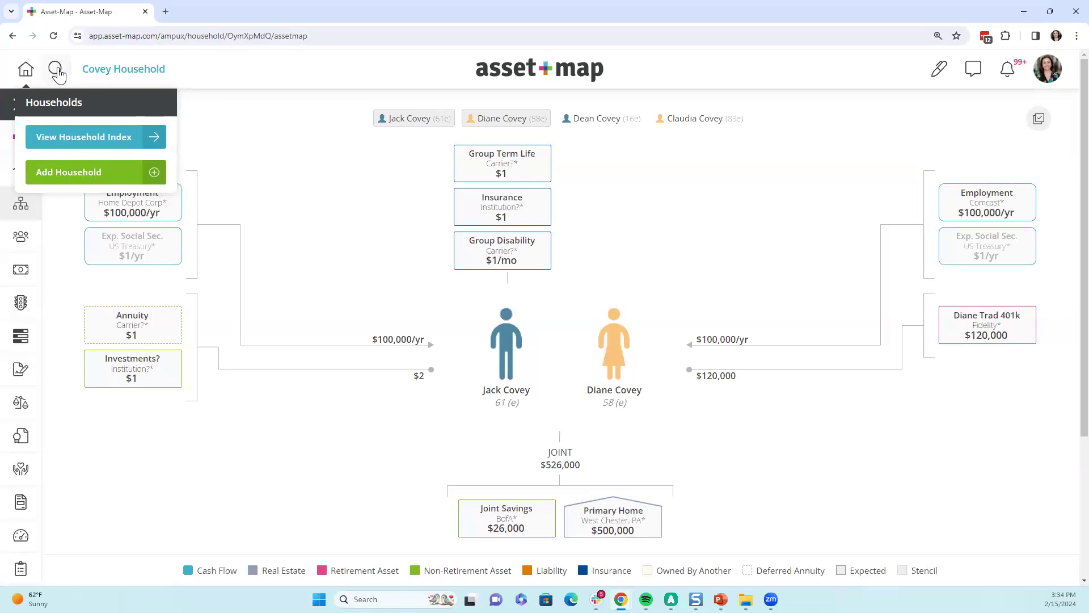
pyautogui.click(77, 135)
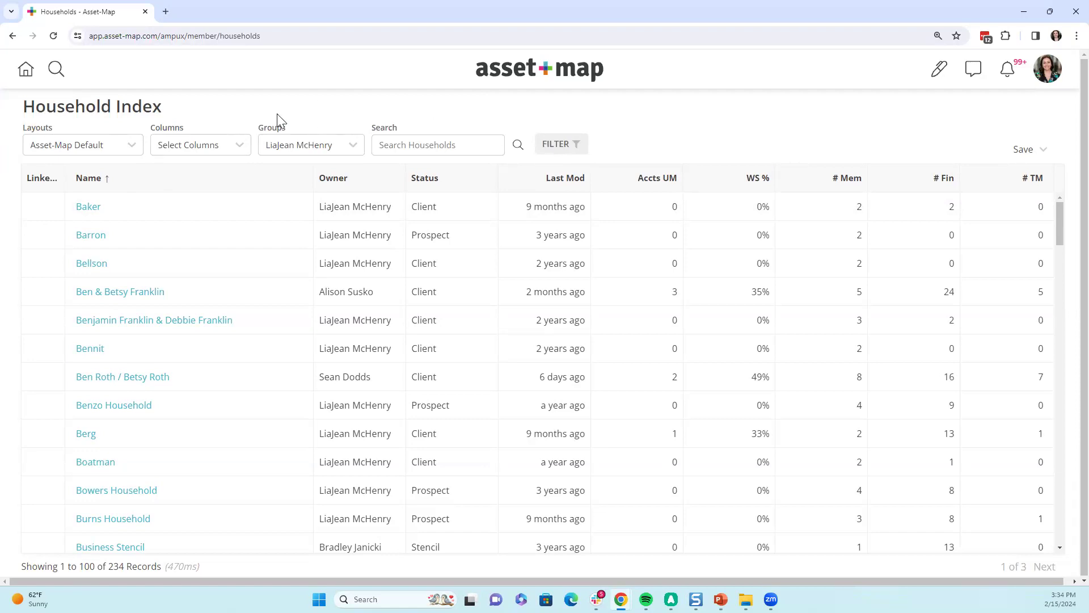
pyautogui.click(211, 145)
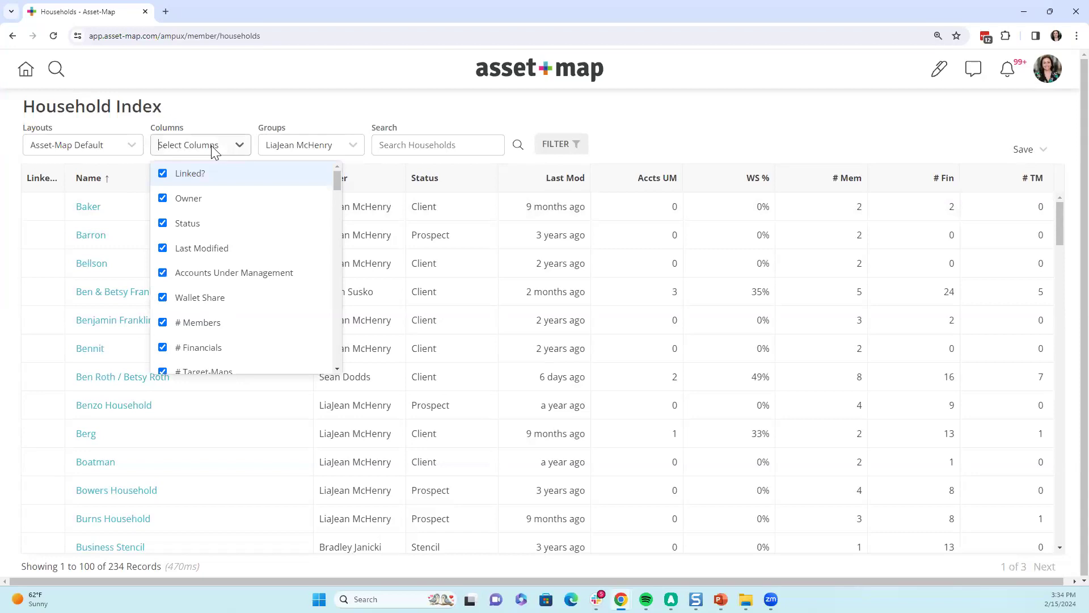
pyautogui.click(223, 107)
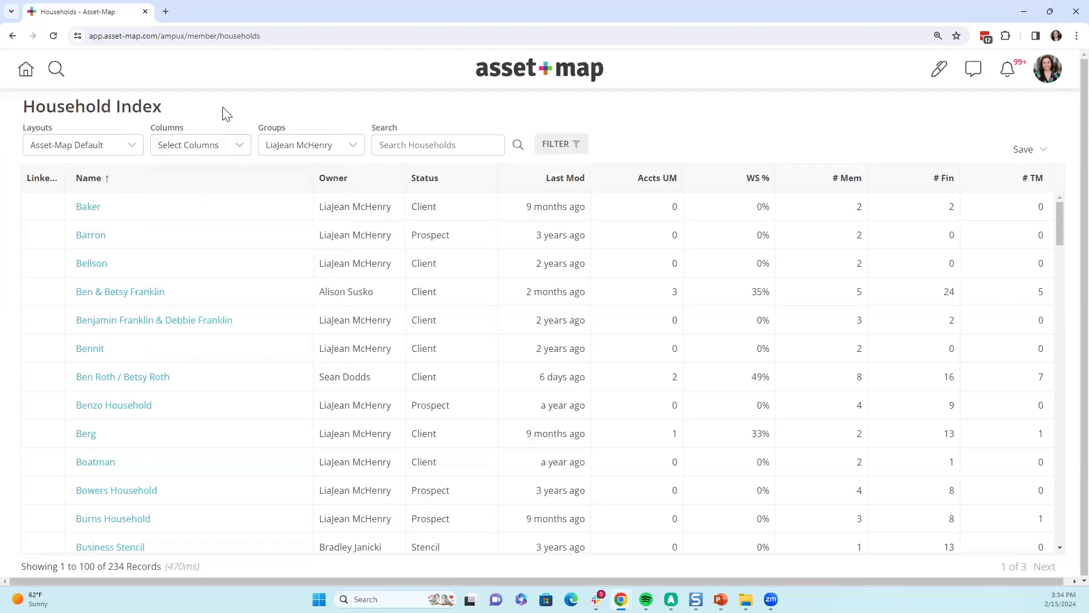
# Step: Filter the Household Index by Status Is Stencil and look through the list for the copied stencil
pyautogui.click(559, 148)
pyautogui.click(554, 151)
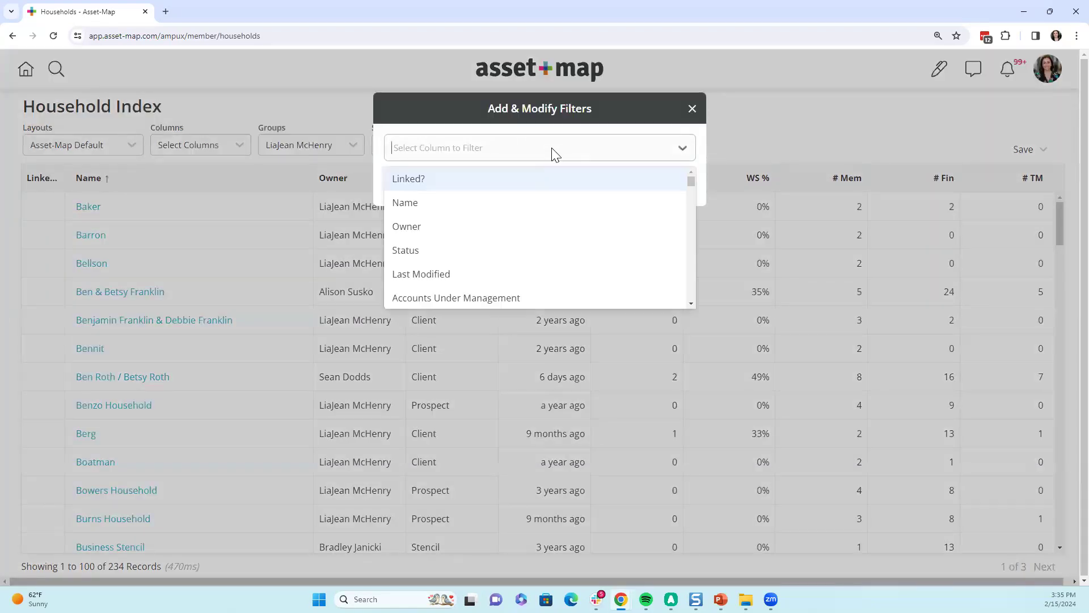
pyautogui.click(439, 254)
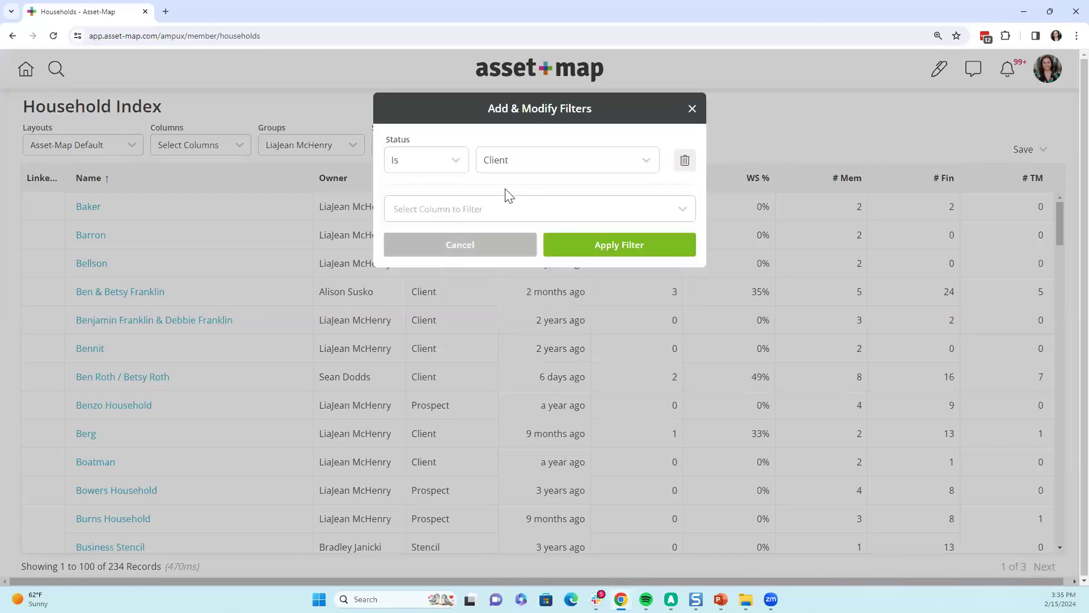
pyautogui.click(497, 155)
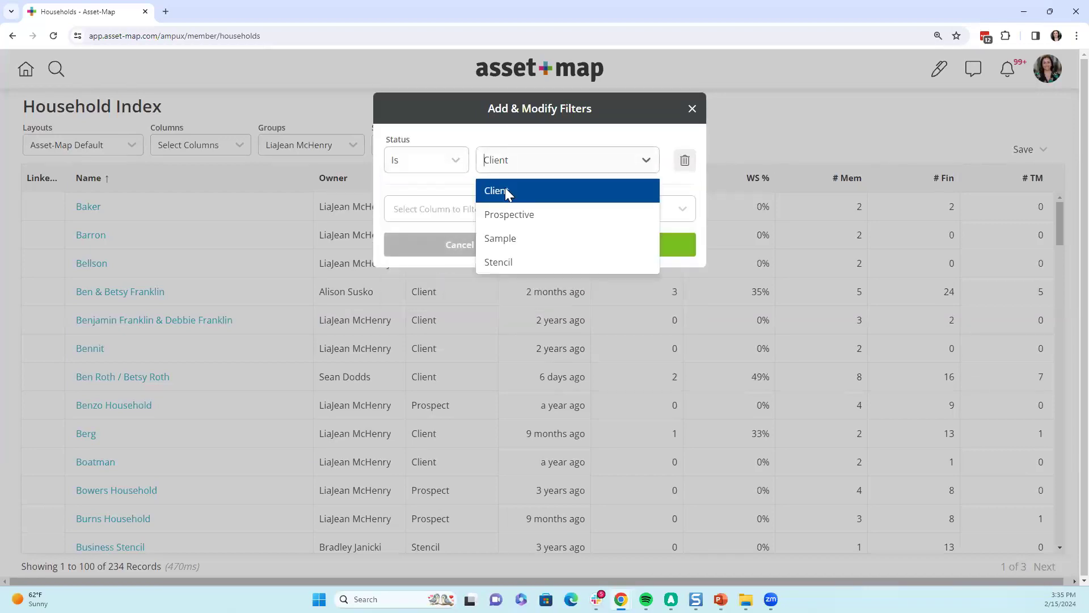
pyautogui.click(514, 259)
pyautogui.click(579, 250)
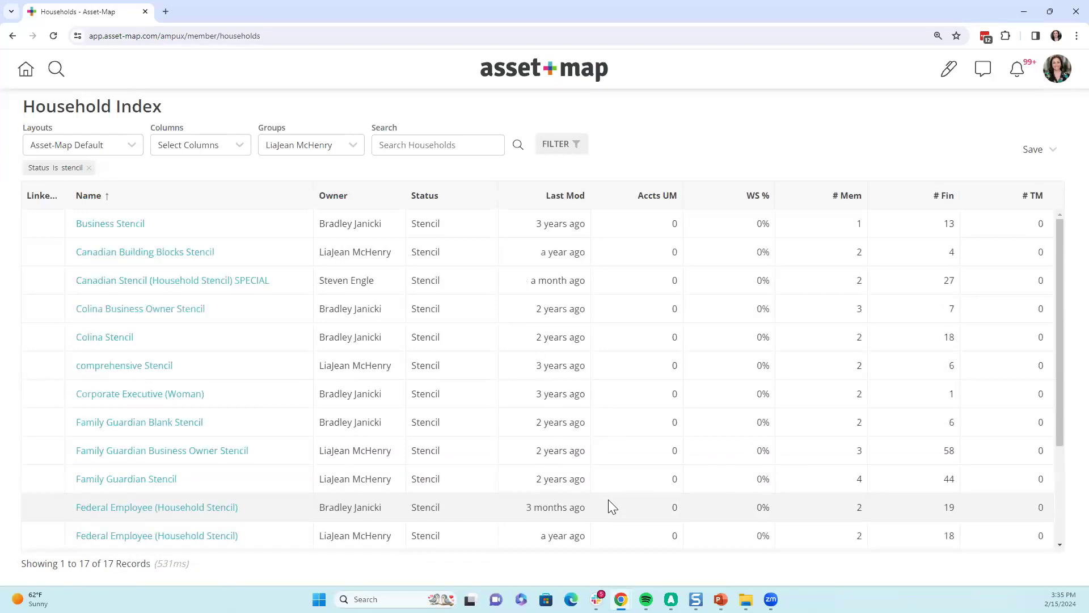
pyautogui.scroll(-3, 276, 412)
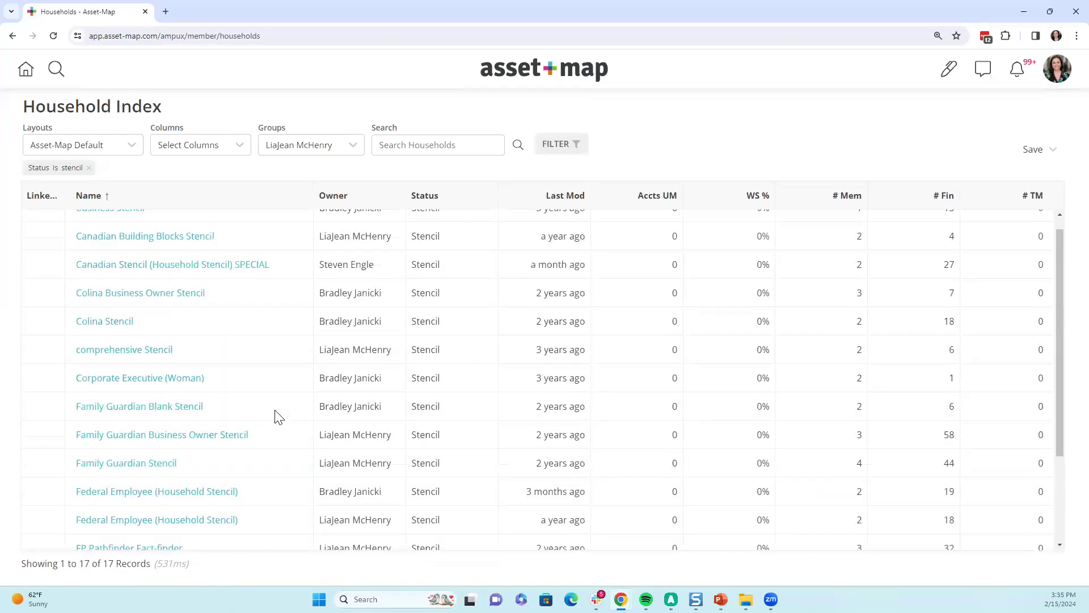
pyautogui.scroll(3, 278, 417)
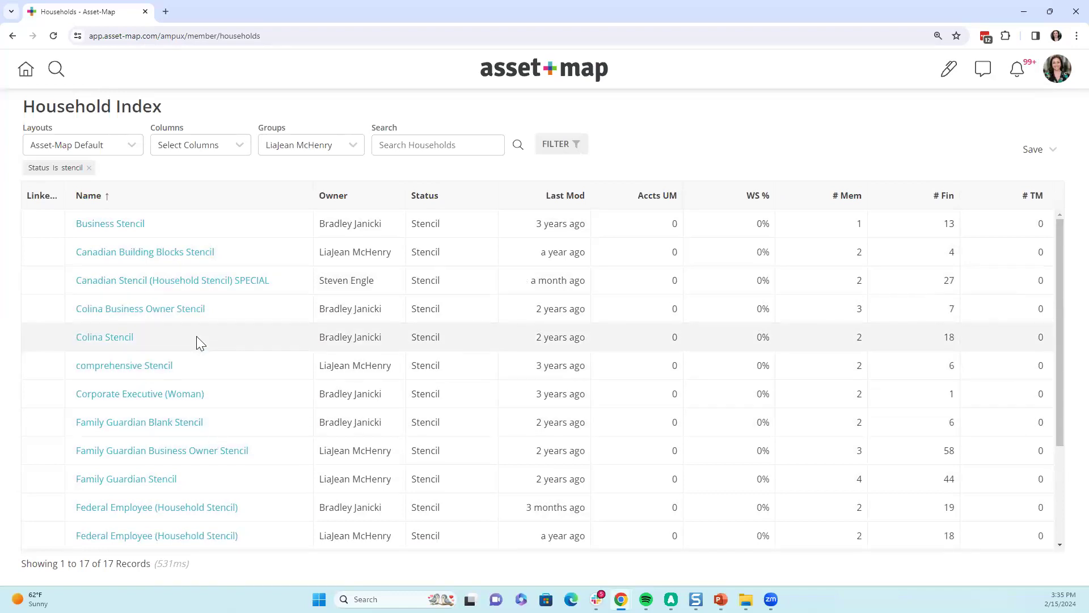
# Step: Search the households from the dashboard for "01." and reset the page
pyautogui.click(517, 78)
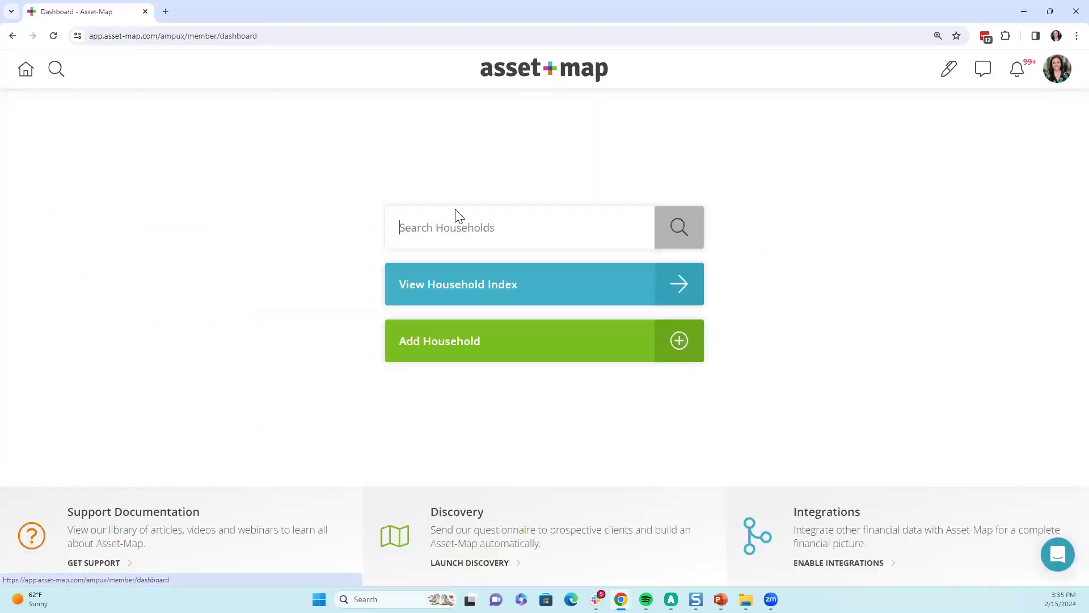
pyautogui.write('01.')
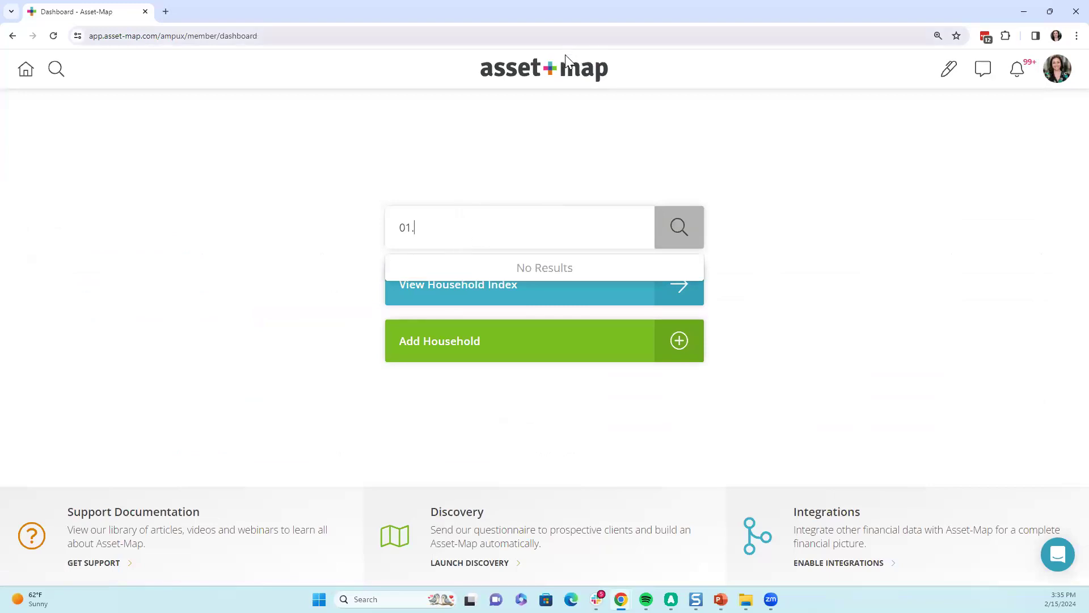
pyautogui.click(565, 71)
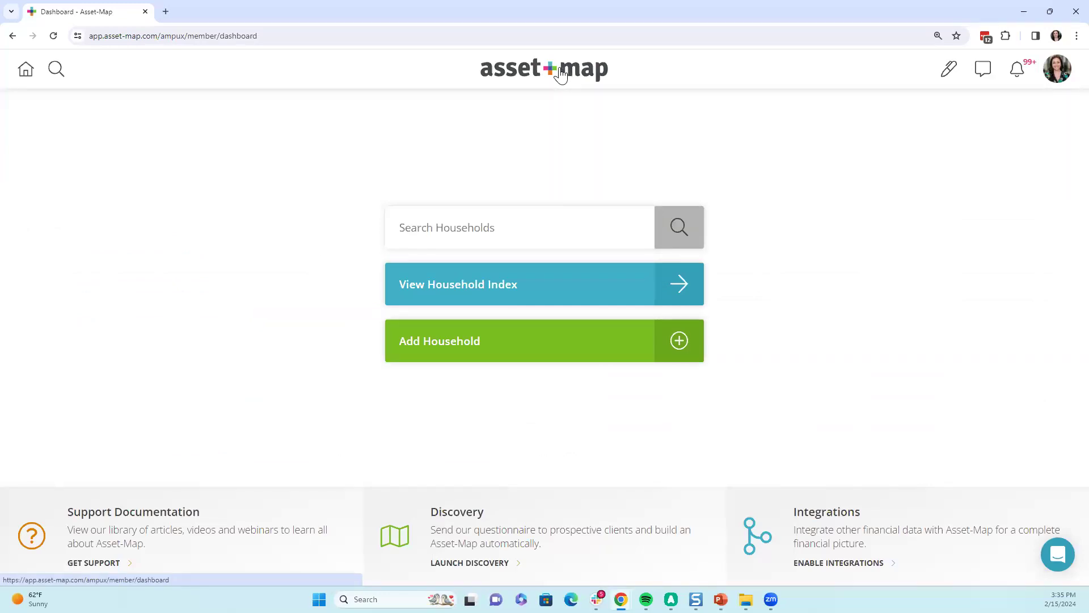
pyautogui.click(52, 35)
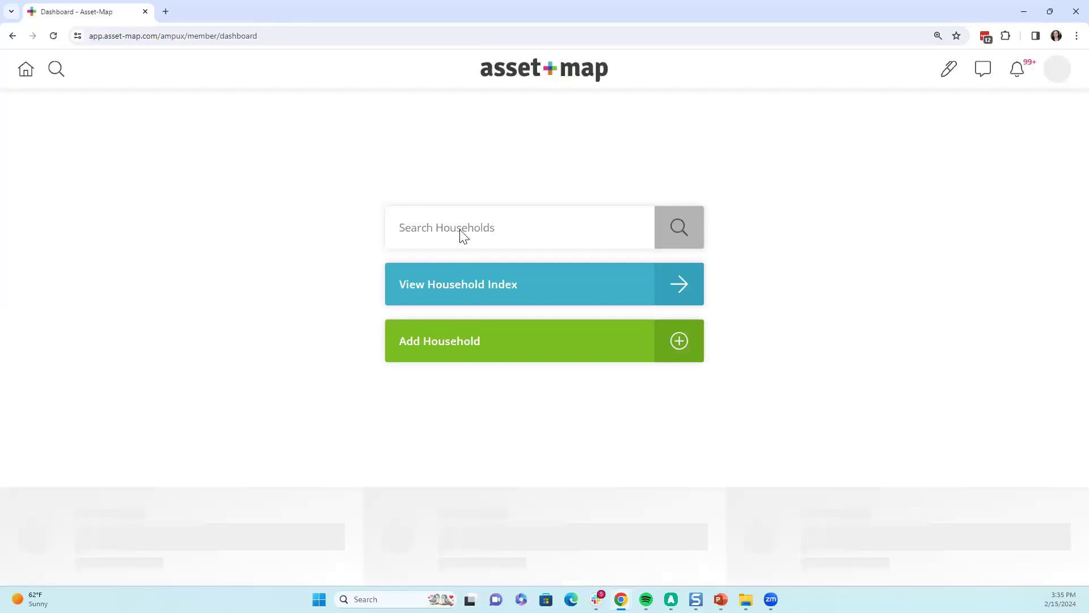
# Step: Search for the household worked on before and open its Asset-Map again
pyautogui.click(461, 234)
pyautogui.write('covey')
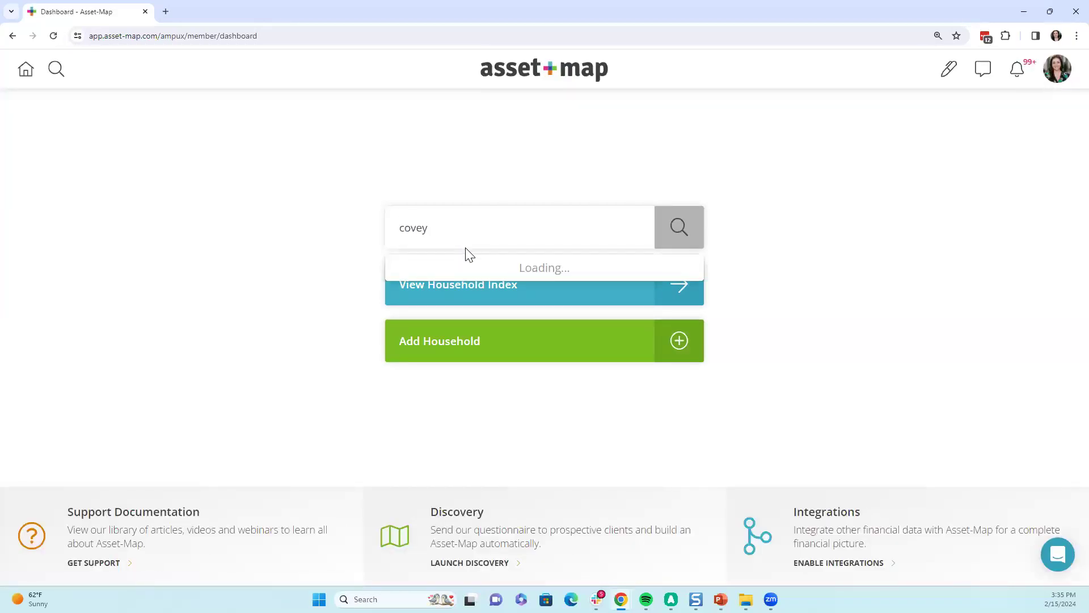
pyautogui.click(474, 268)
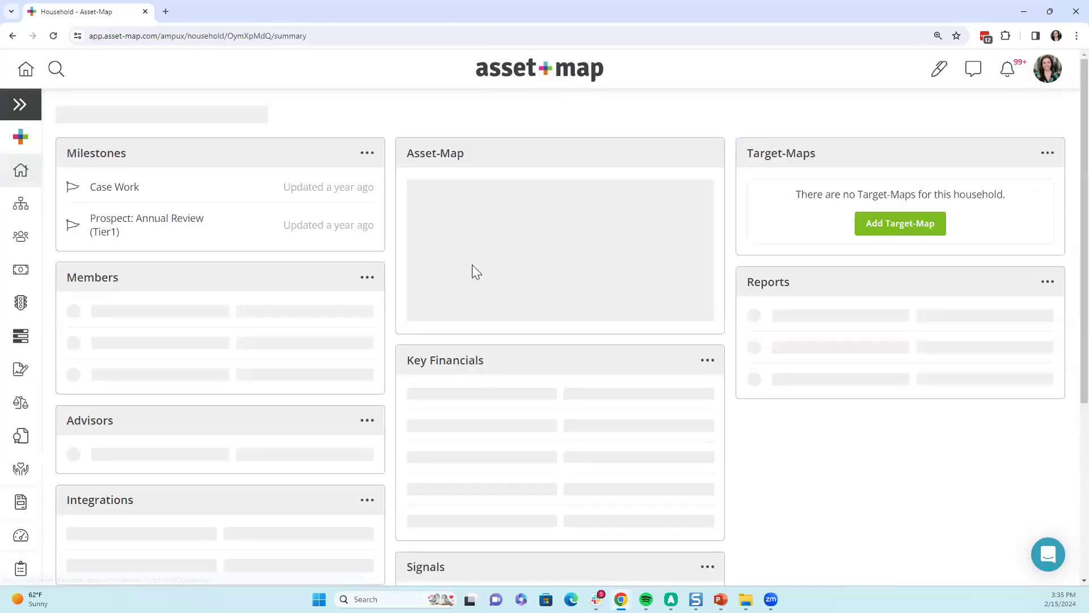
pyautogui.click(471, 226)
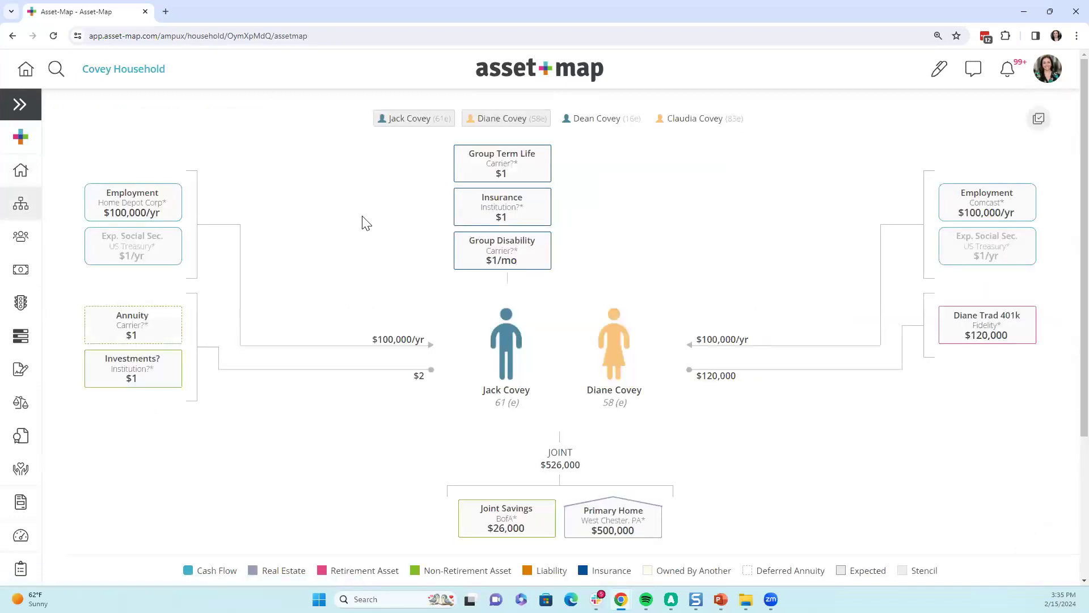
# Step: Check My Stencils for the copied Traditional Fact-Finder stencil and close the Stencils dialog without applying anything
pyautogui.rightClick(366, 222)
pyautogui.moveTo(401, 322)
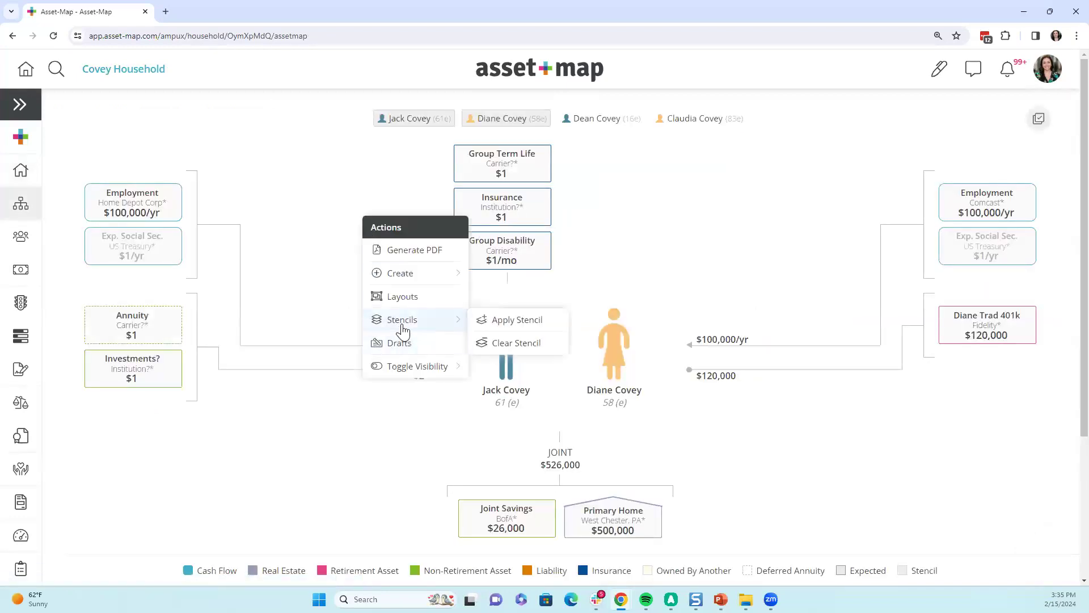
pyautogui.click(490, 325)
pyautogui.click(457, 210)
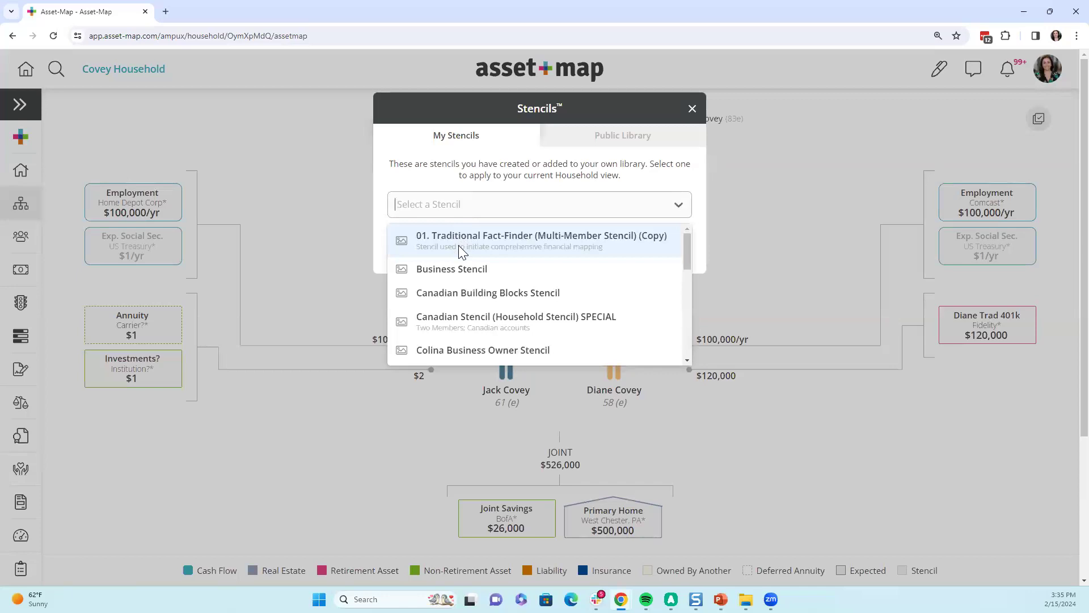
pyautogui.click(694, 107)
pyautogui.click(694, 106)
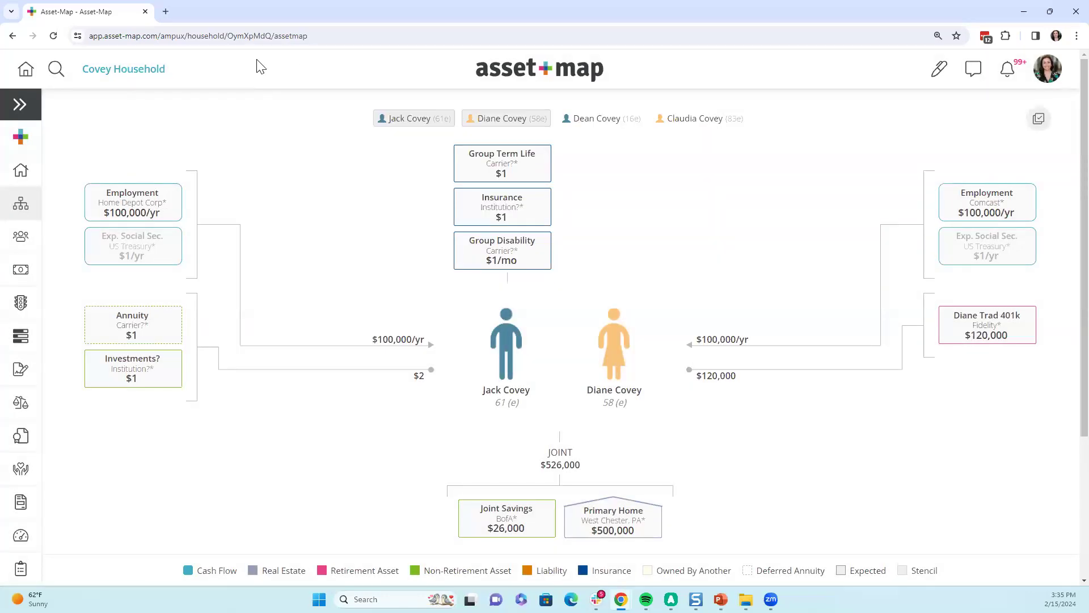
# Step: Search the households for "copy" and clear the search
pyautogui.click(57, 70)
pyautogui.write('copy')
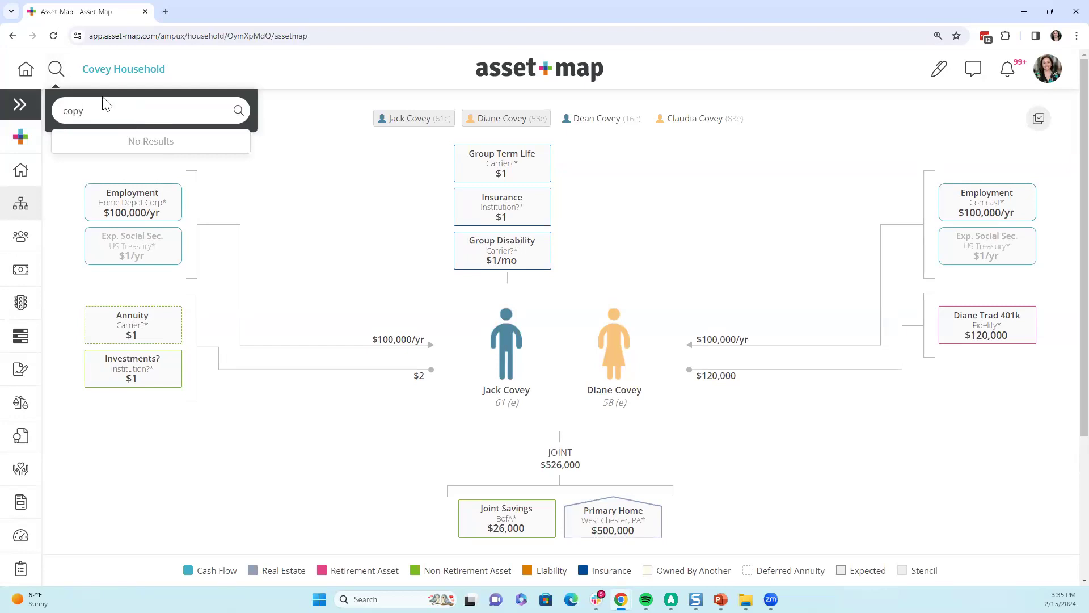
pyautogui.click(59, 76)
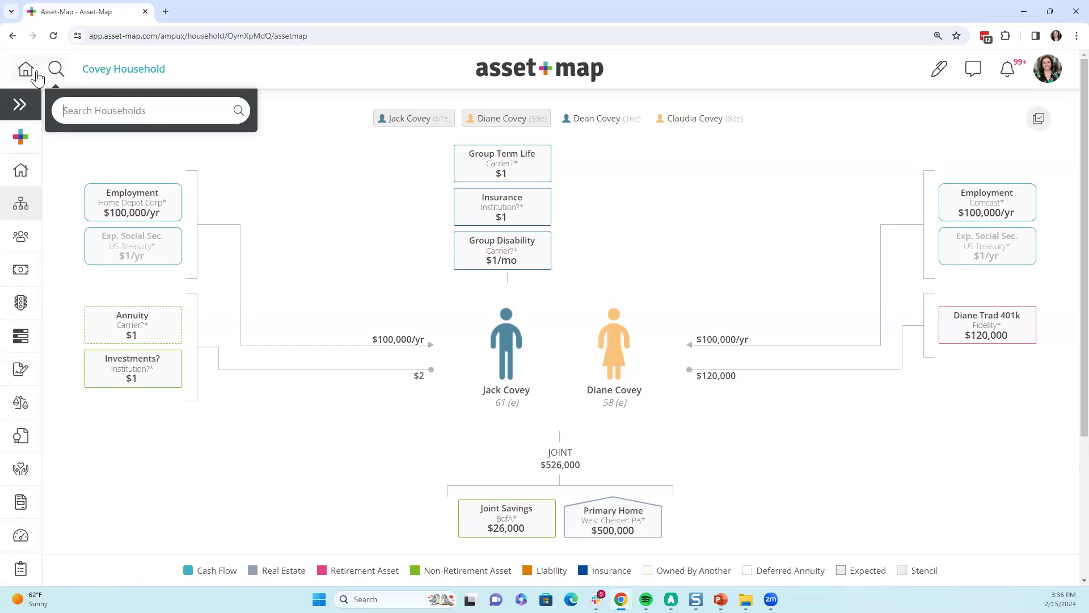
# Step: Reload the full Household Index and look through its households for the copied stencil
pyautogui.moveTo(26, 69)
pyautogui.click(64, 137)
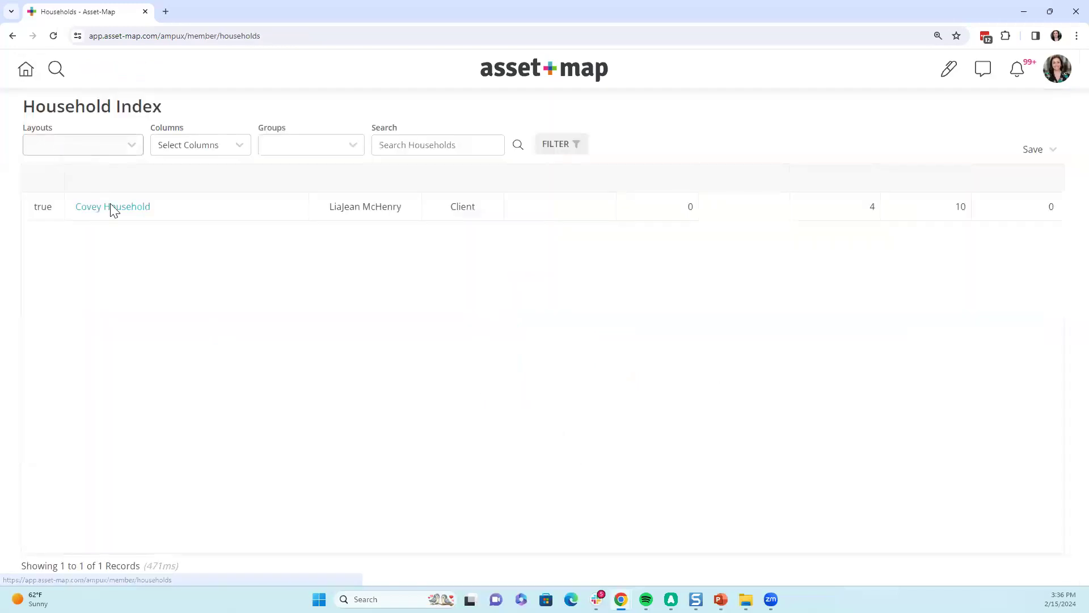
pyautogui.click(53, 36)
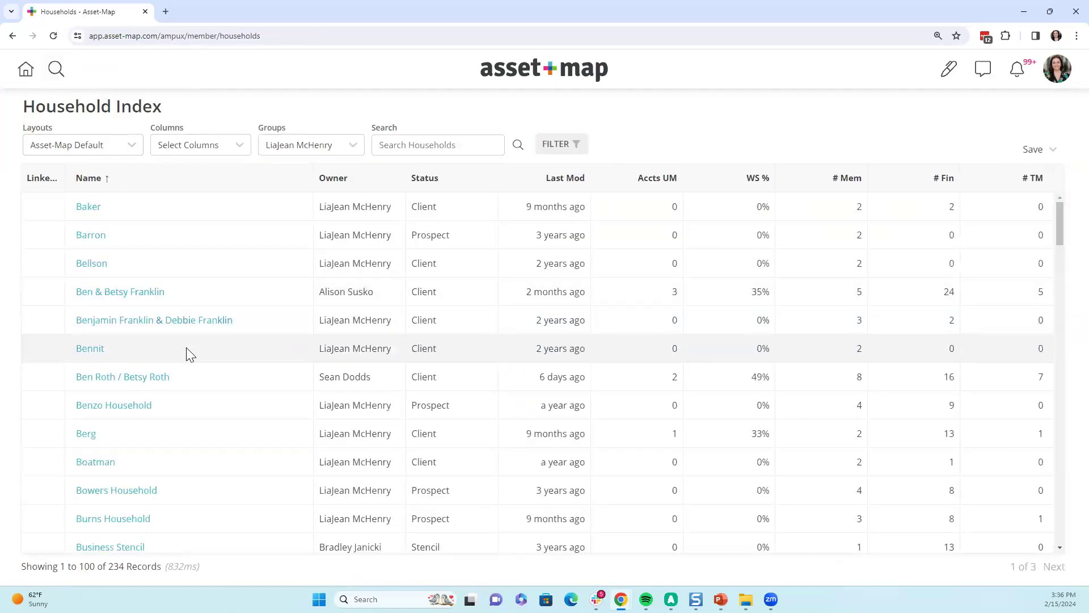
pyautogui.scroll(-6, 187, 349)
pyautogui.scroll(-7, 187, 349)
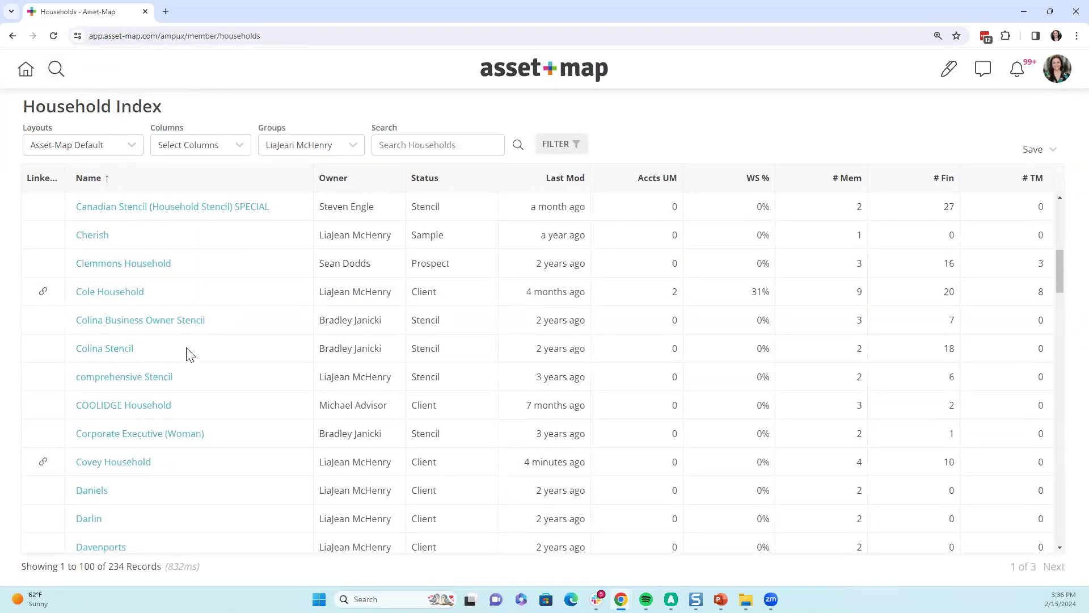
pyautogui.scroll(-8, 187, 349)
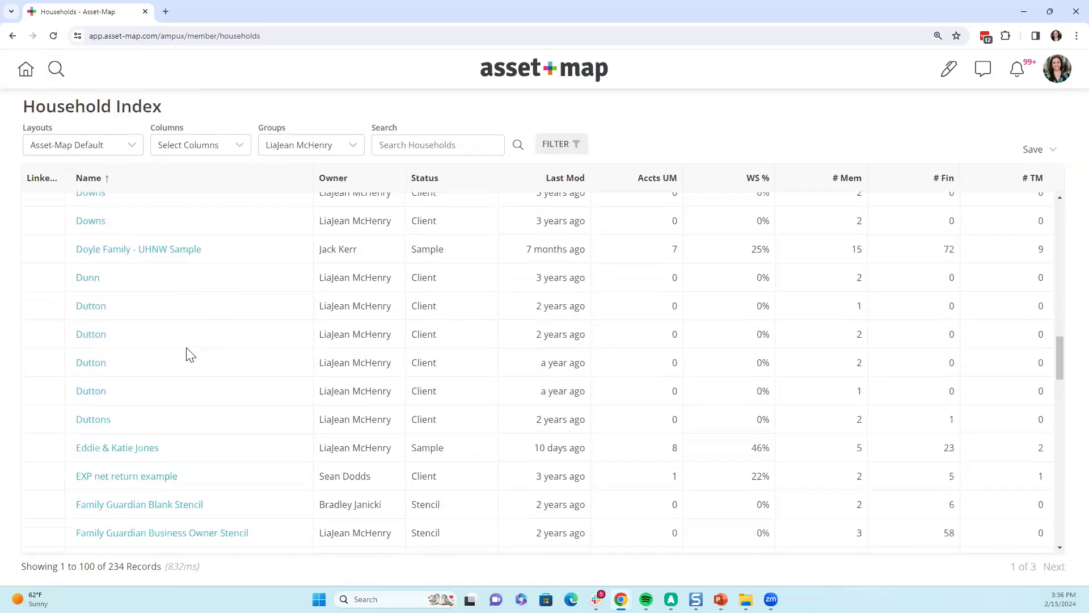
pyautogui.scroll(-8, 187, 348)
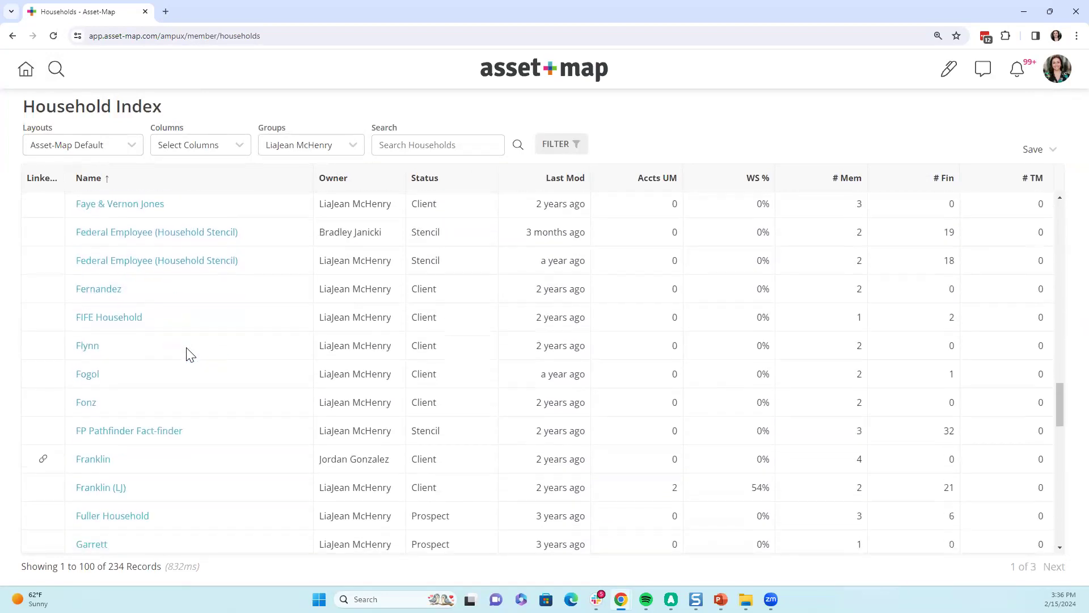
pyautogui.scroll(-7, 187, 348)
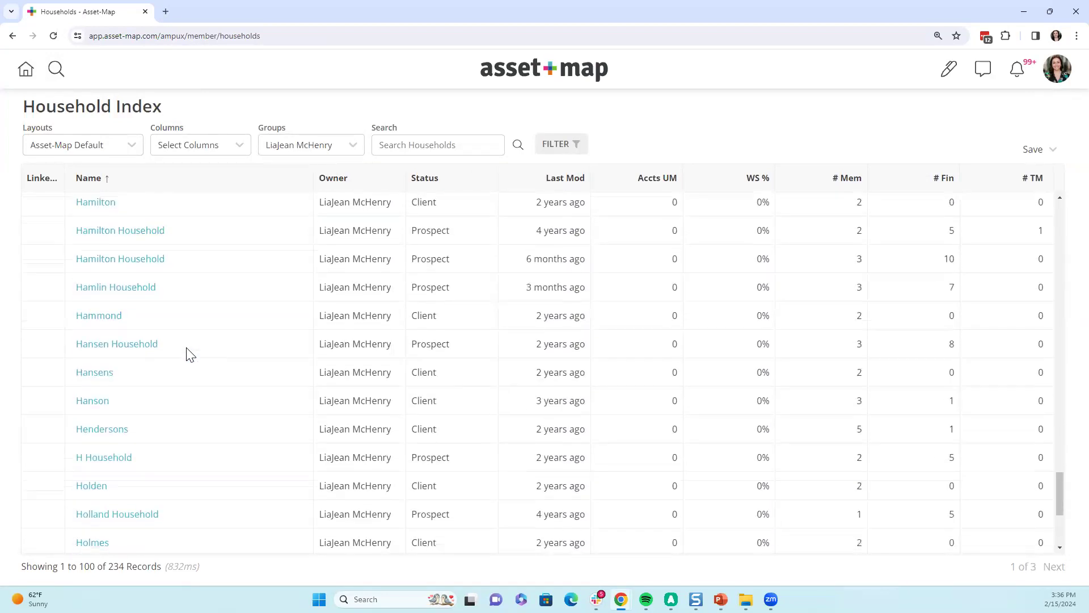
pyautogui.scroll(15, 187, 348)
pyautogui.scroll(2, 190, 354)
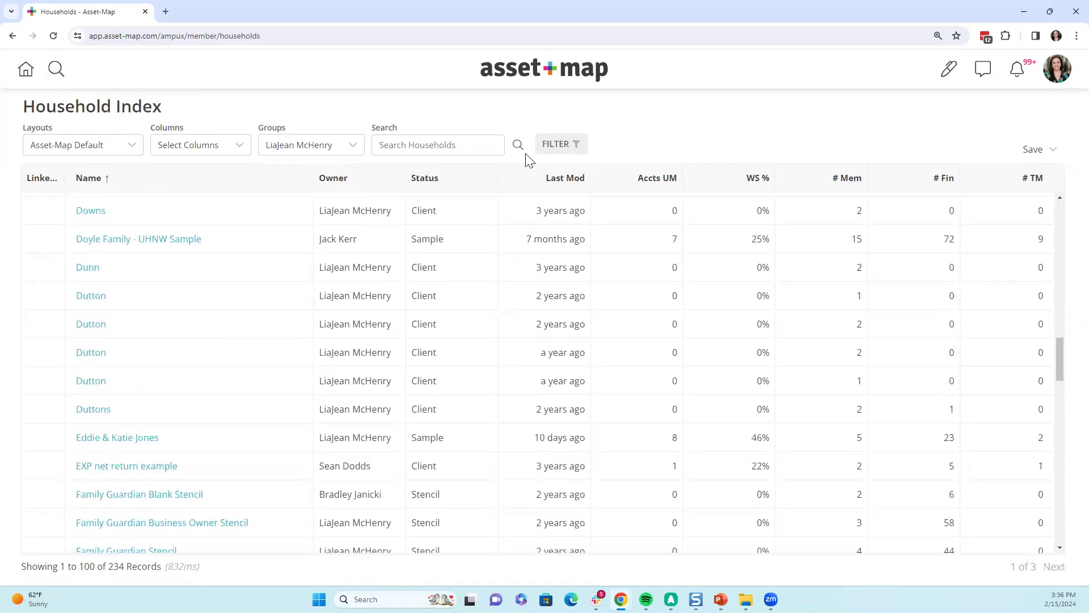
# Step: Filter the Household Index to show only households whose Status is Stencil
pyautogui.click(559, 143)
pyautogui.click(557, 149)
pyautogui.click(427, 258)
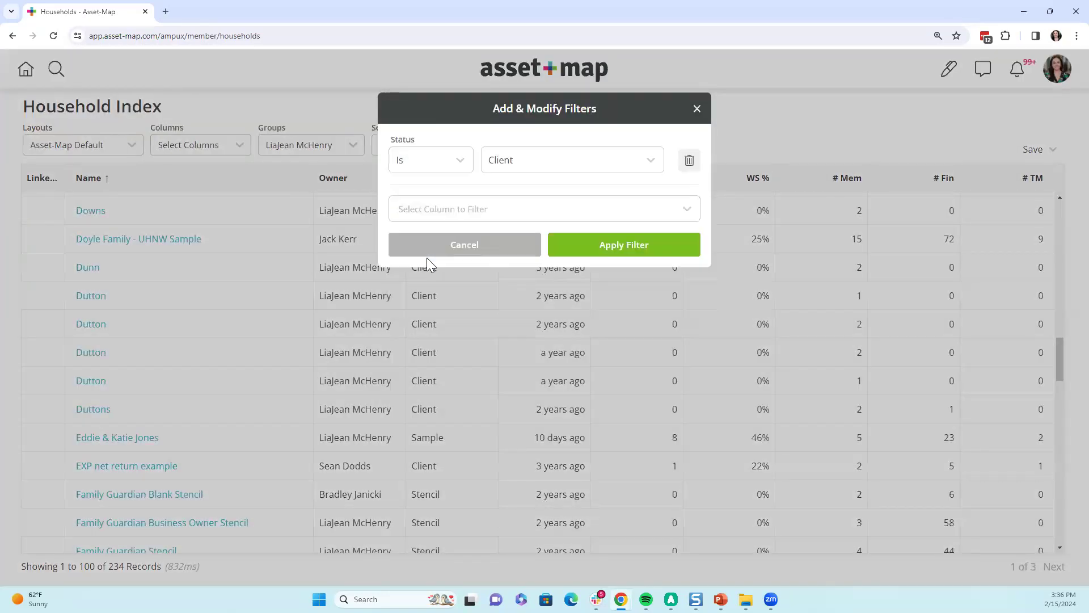
pyautogui.click(516, 158)
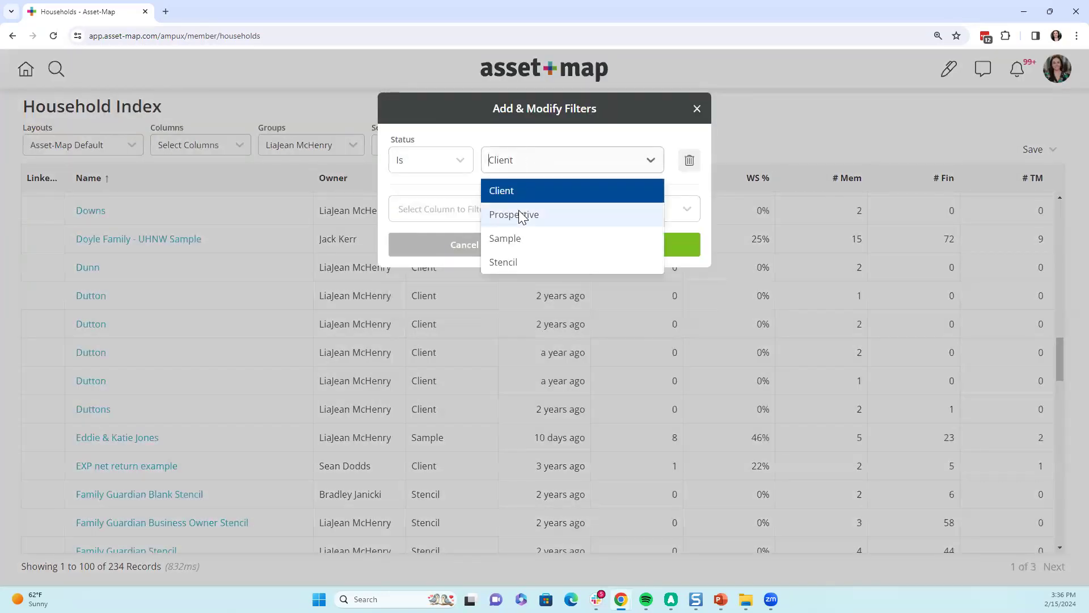
pyautogui.click(523, 259)
pyautogui.click(483, 209)
pyautogui.click(528, 180)
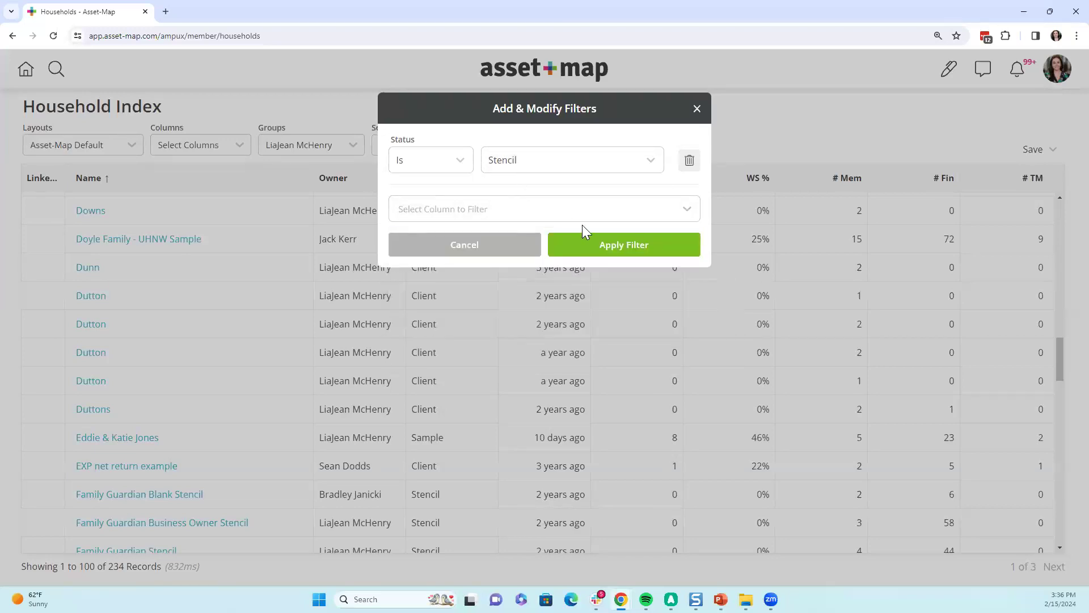
pyautogui.click(596, 241)
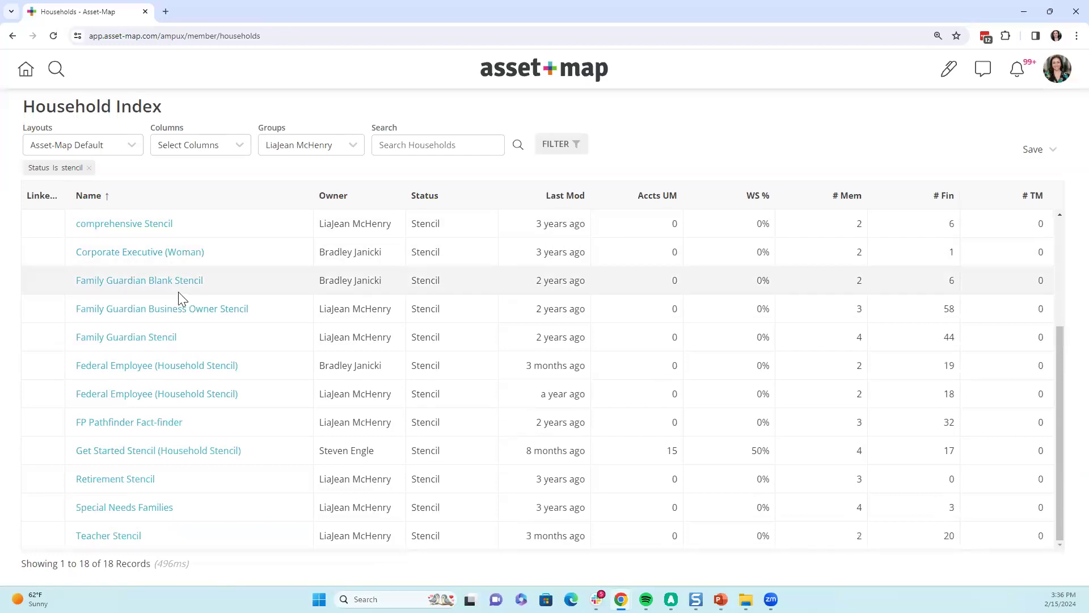
# Step: Open the copied 01. Traditional Fact-Finder (Multi-Member Stencil) household and go to its Asset-Map
pyautogui.scroll(3, 178, 292)
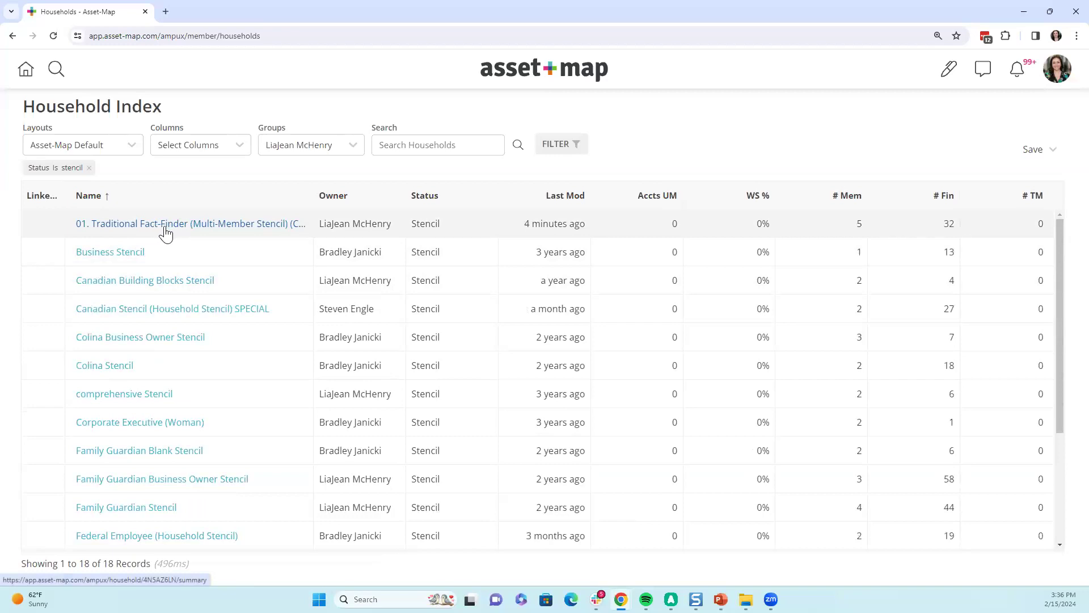
pyautogui.click(161, 225)
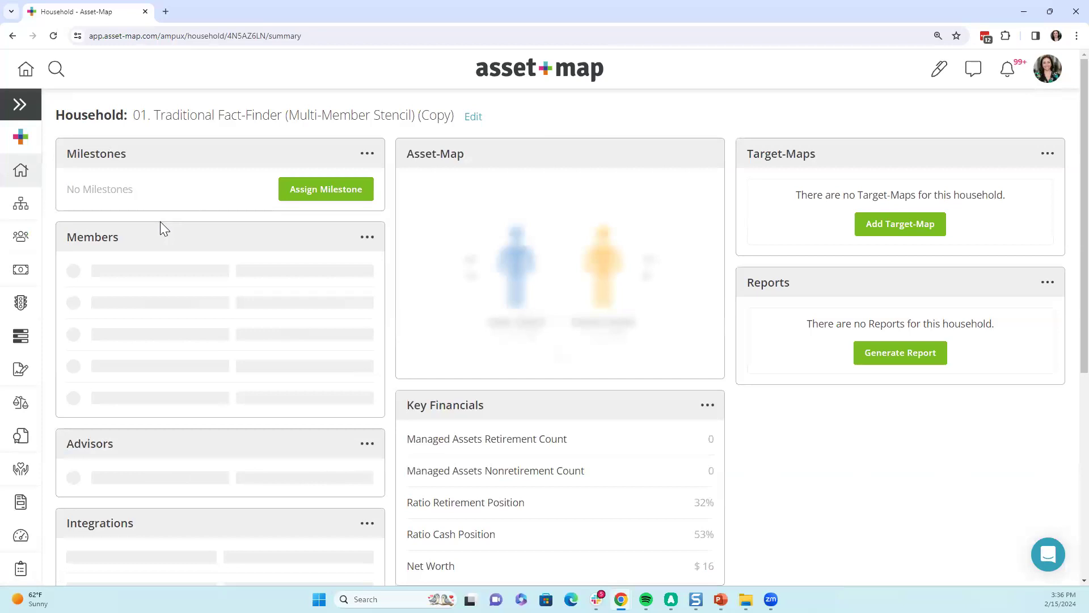
pyautogui.click(467, 210)
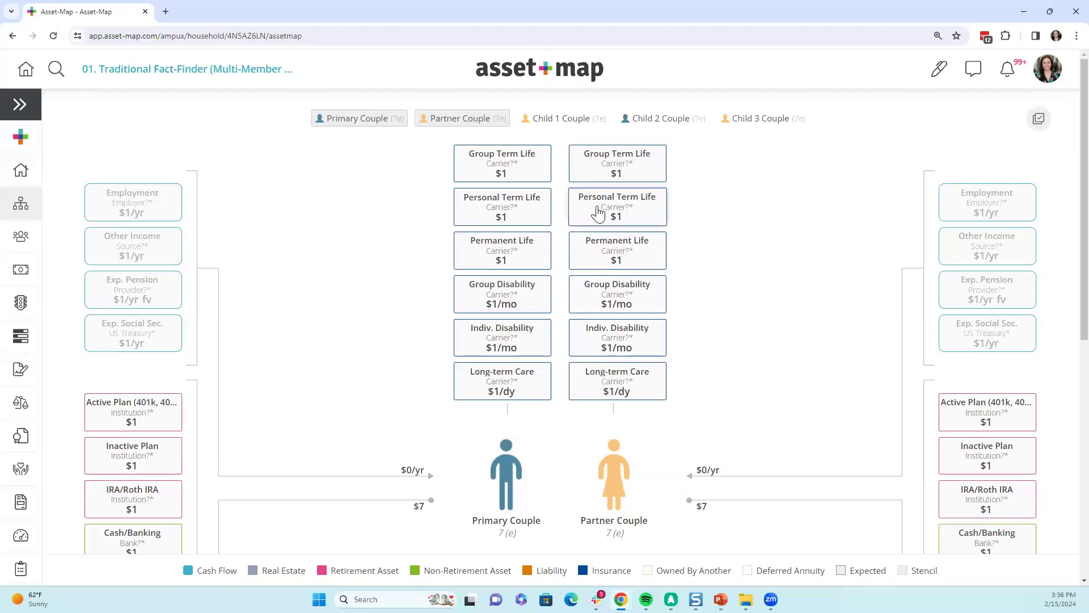
# Step: Delete both partners' Indiv. Disability and Long-term Care items plus the joint Home and Mortgage from the copied stencil in one bulk action
pyautogui.click(1037, 121)
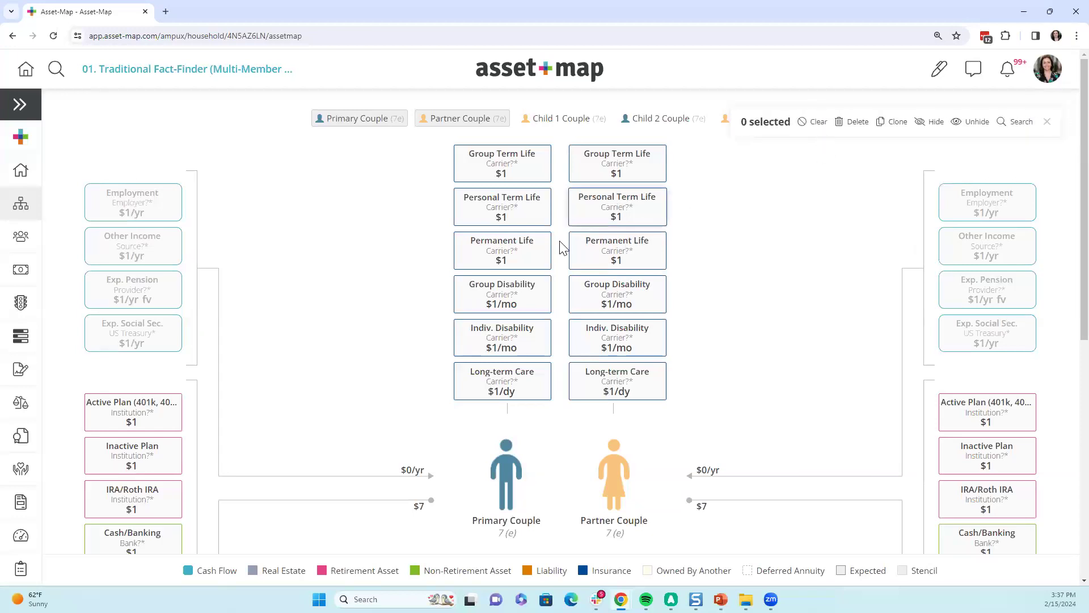
pyautogui.click(537, 389)
pyautogui.click(602, 387)
pyautogui.click(530, 339)
pyautogui.click(589, 342)
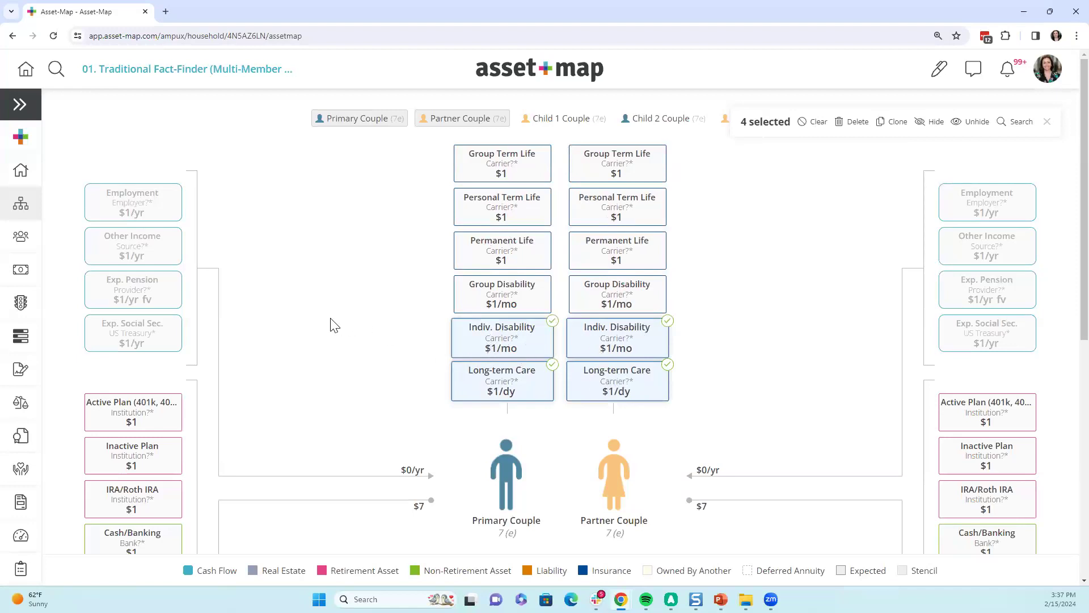
pyautogui.scroll(-1, 318, 363)
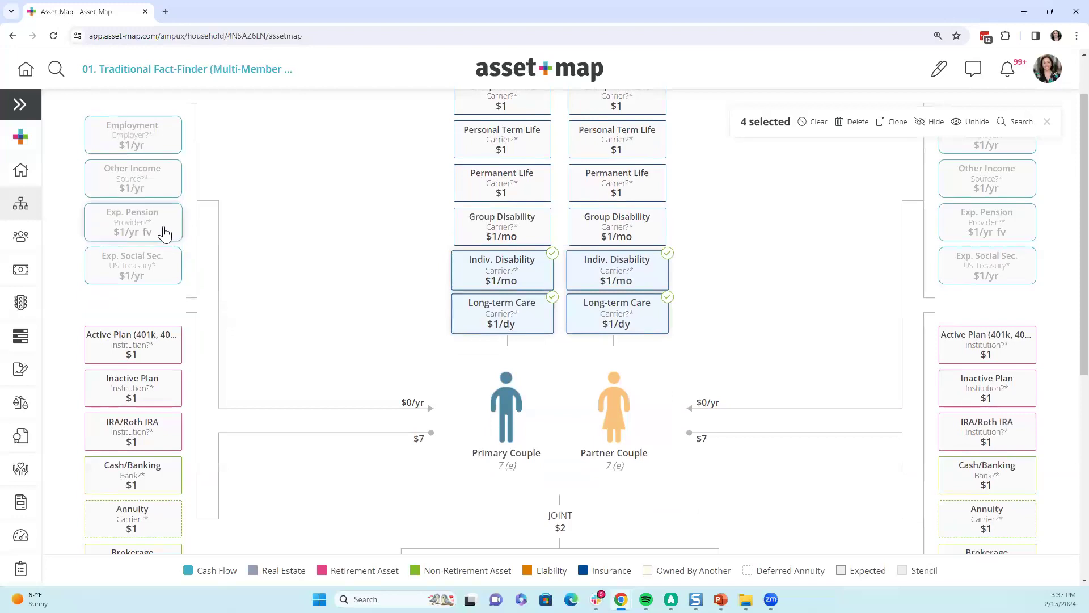
pyautogui.click(164, 233)
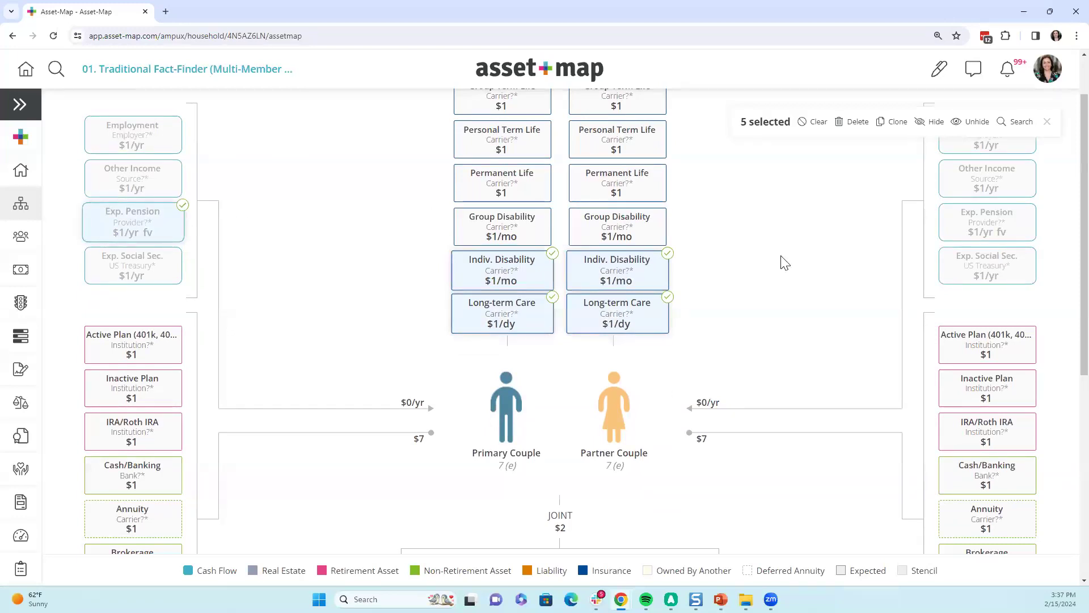
pyautogui.click(979, 230)
pyautogui.click(980, 230)
pyautogui.click(165, 232)
pyautogui.scroll(-4, 267, 323)
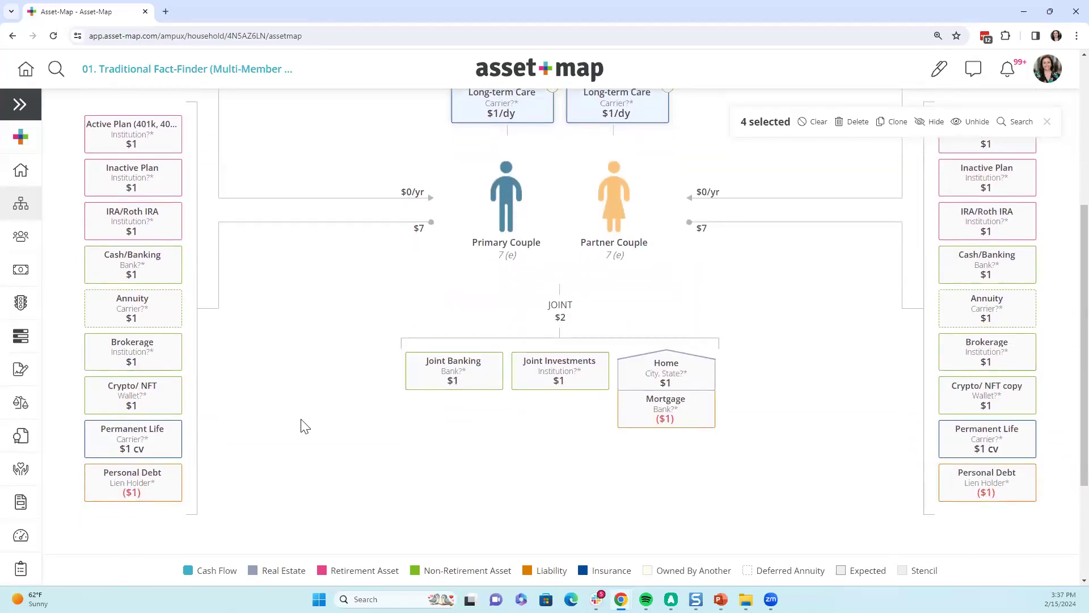
pyautogui.click(671, 388)
pyautogui.click(675, 402)
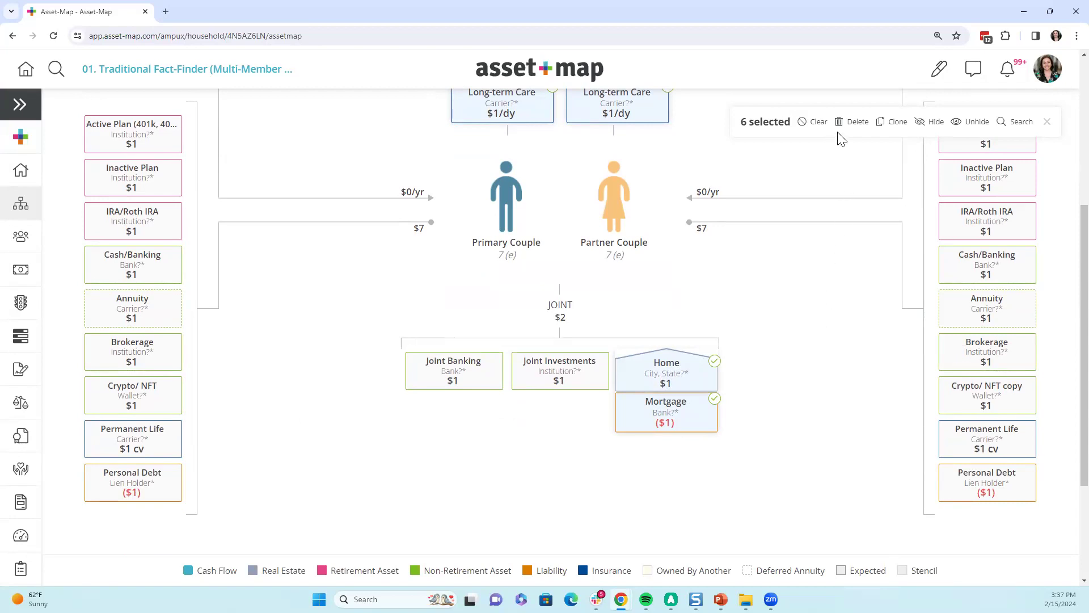
pyautogui.click(853, 123)
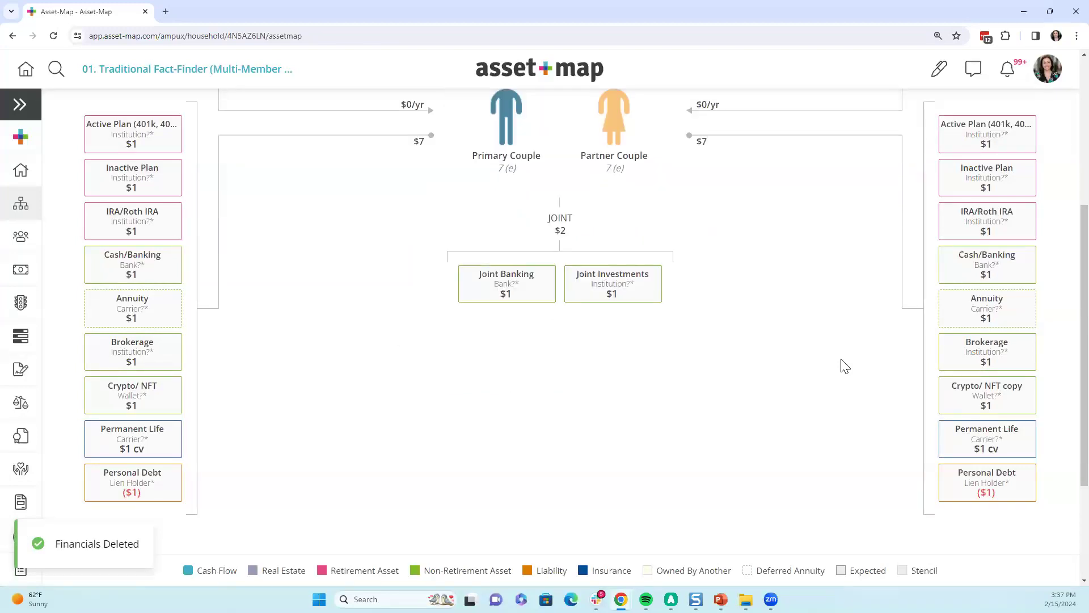
pyautogui.scroll(5, 845, 366)
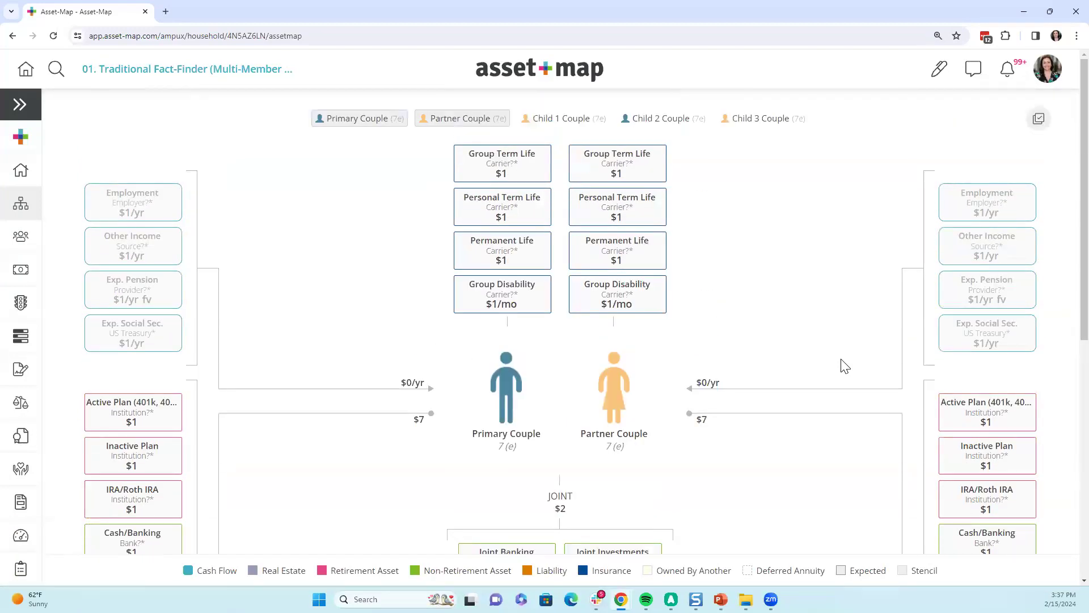
pyautogui.click(25, 139)
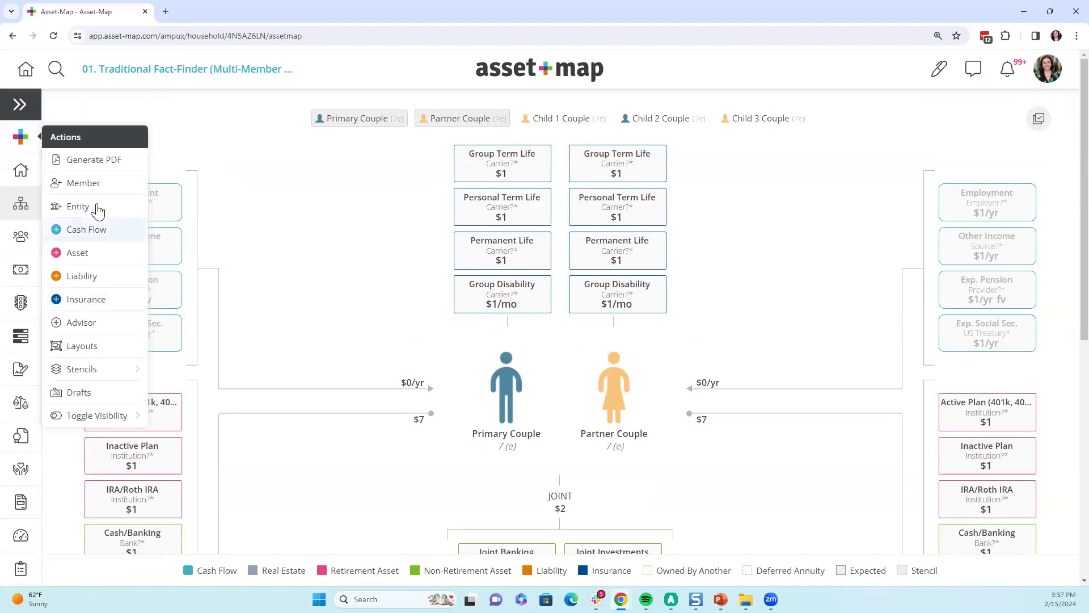
pyautogui.click(359, 321)
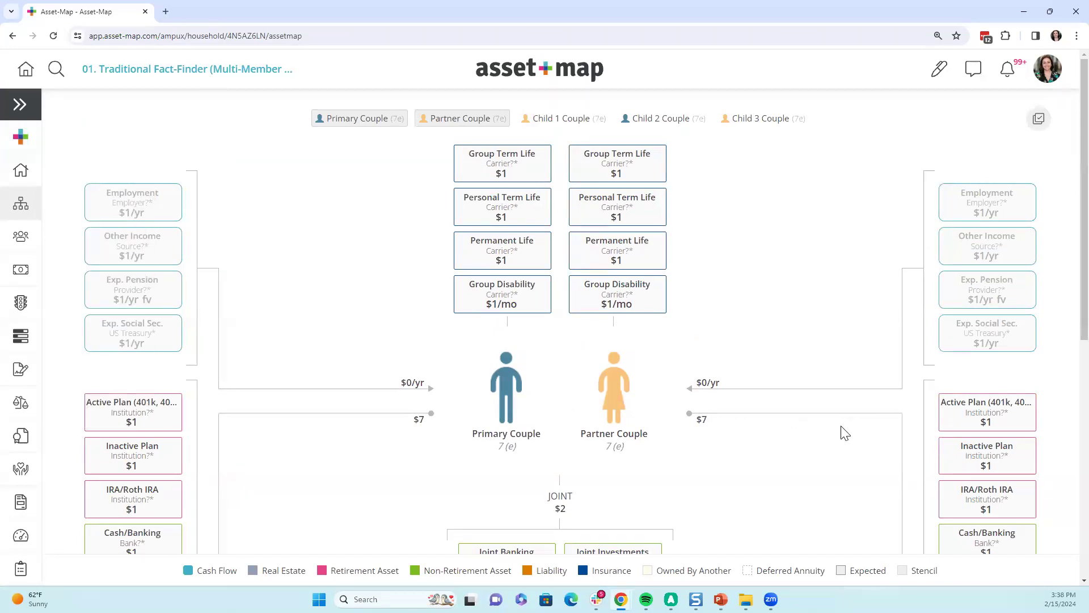
# Step: Edit the Reference Name of Partner Couple's Active Plan asset so 403b comes first, followed by 401k, and update the asset
pyautogui.click(987, 414)
pyautogui.moveTo(475, 301); pyautogui.dragTo(451, 301)
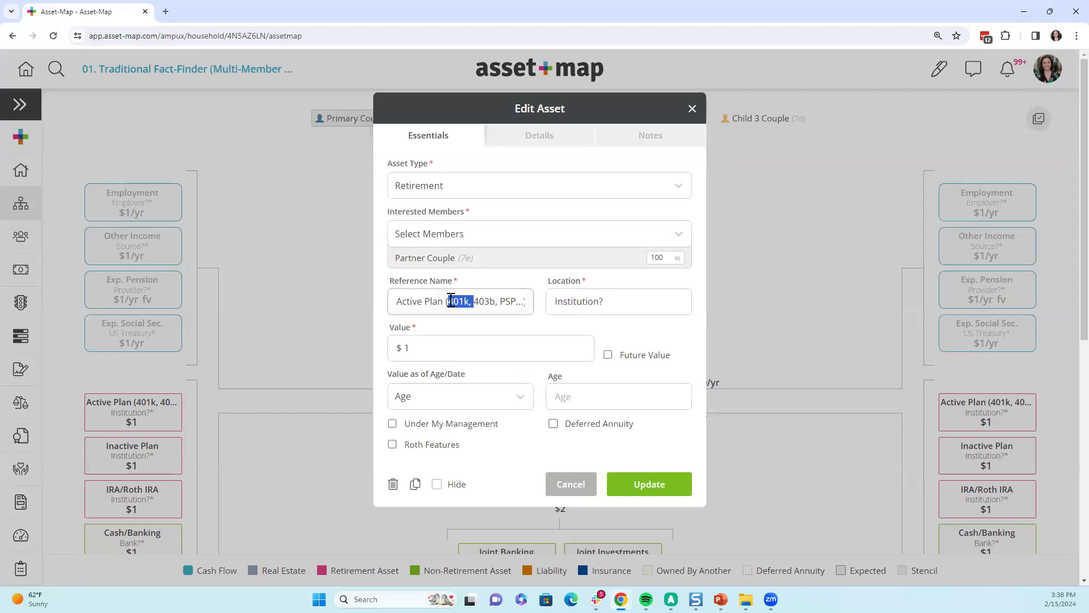
pyautogui.press('BackSpace')
pyautogui.write('401k,')
pyautogui.click(643, 487)
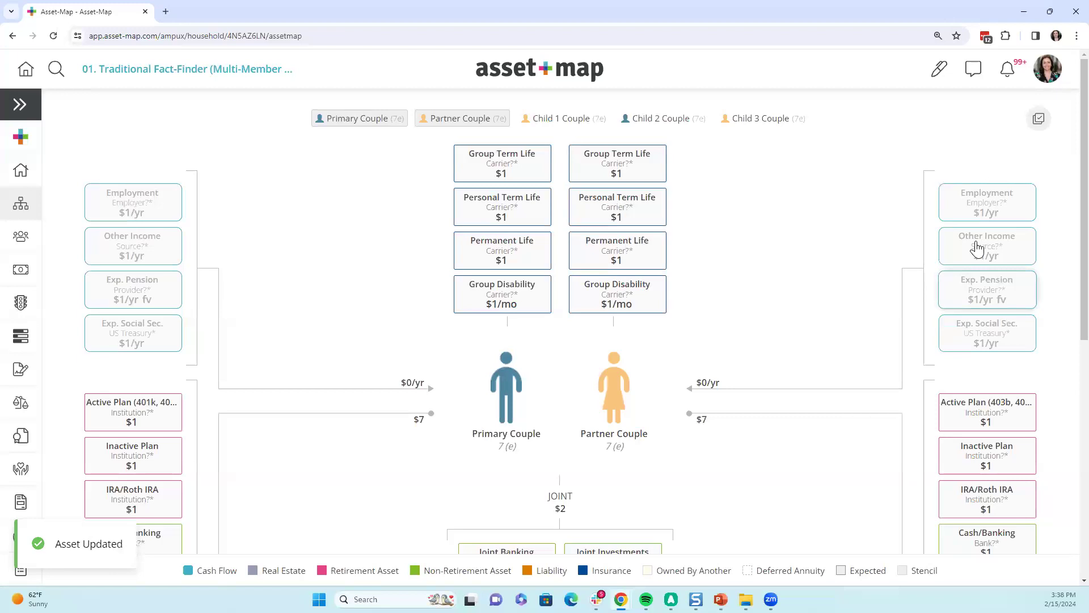
# Step: Add the note "how long do you see yourself working here" to Partner Couple's Employment cash flow and update it
pyautogui.click(970, 210)
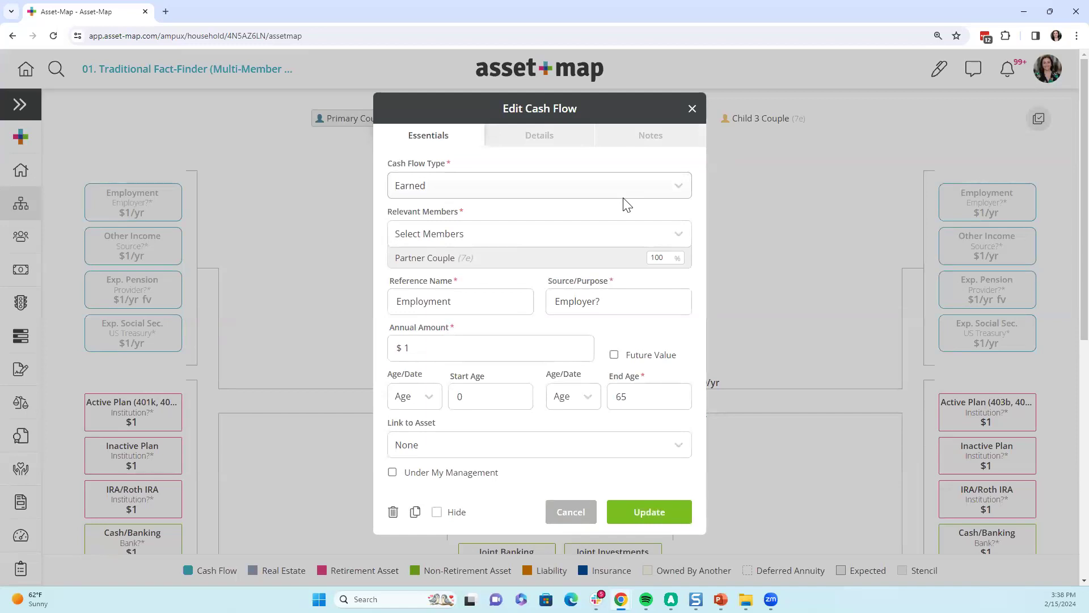
pyautogui.click(645, 138)
pyautogui.click(552, 245)
pyautogui.write('how ')
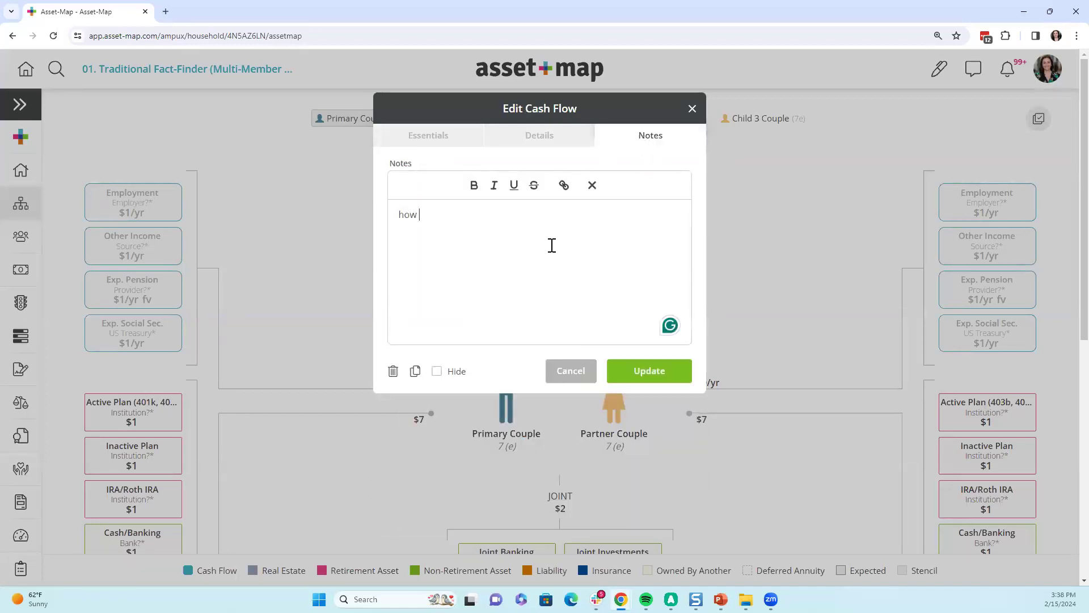
pyautogui.write('lolng do you see yourself work')
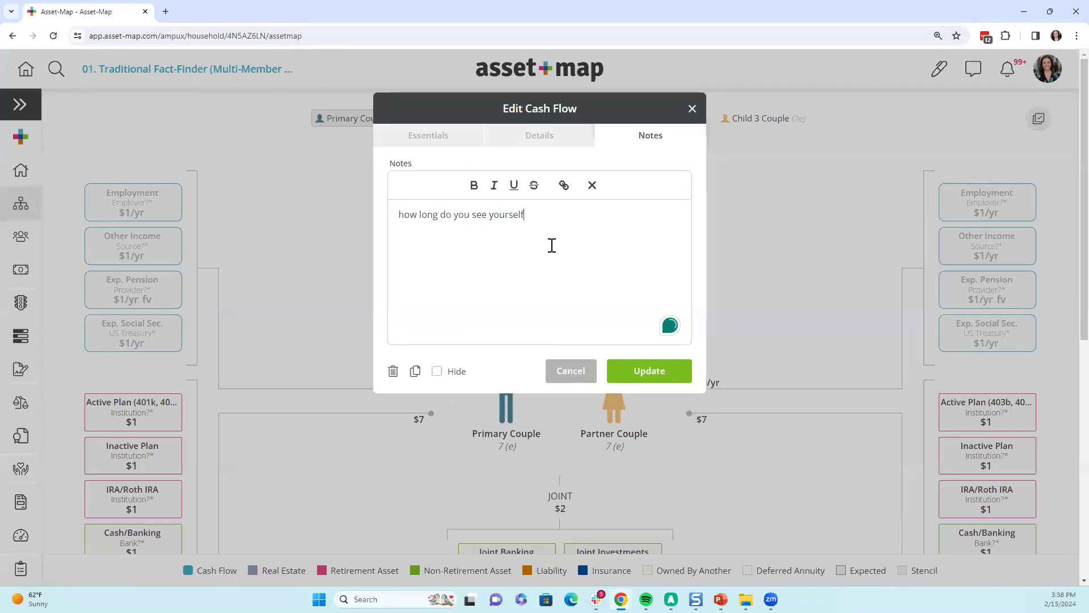
pyautogui.write('ing here')
pyautogui.click(640, 371)
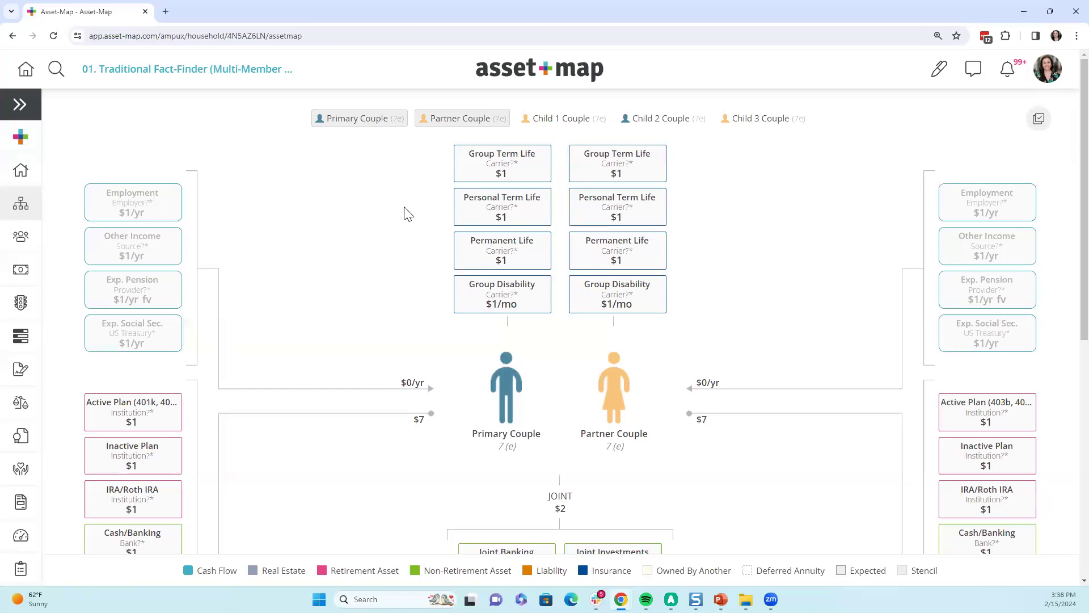
# Step: Rename the copied stencil household to the owner's initials followed by "'s General Fact-Finder Stencil" and save the household
pyautogui.click(23, 179)
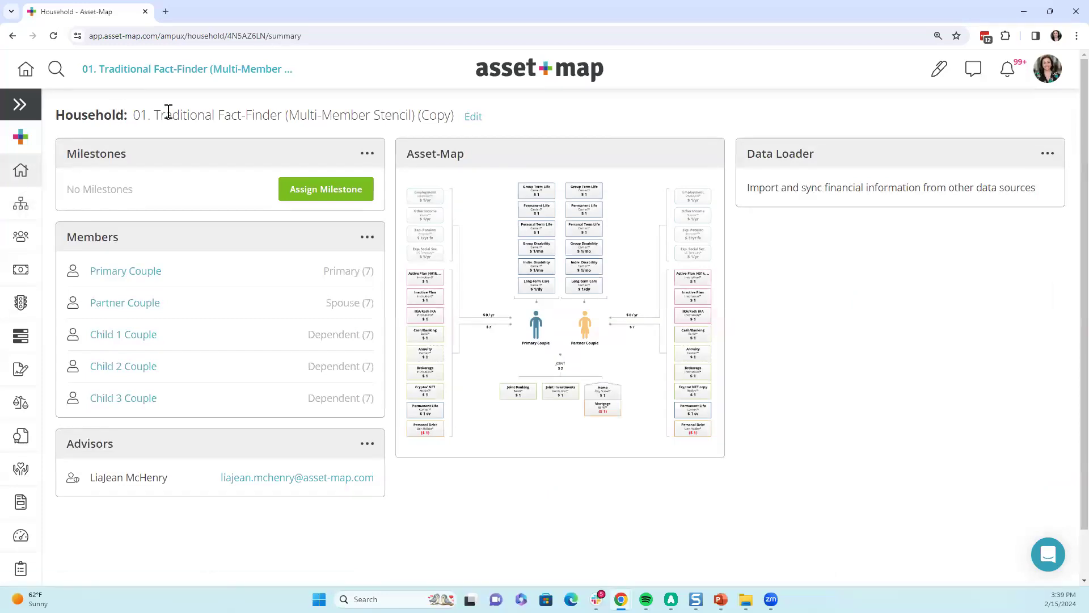
pyautogui.click(473, 117)
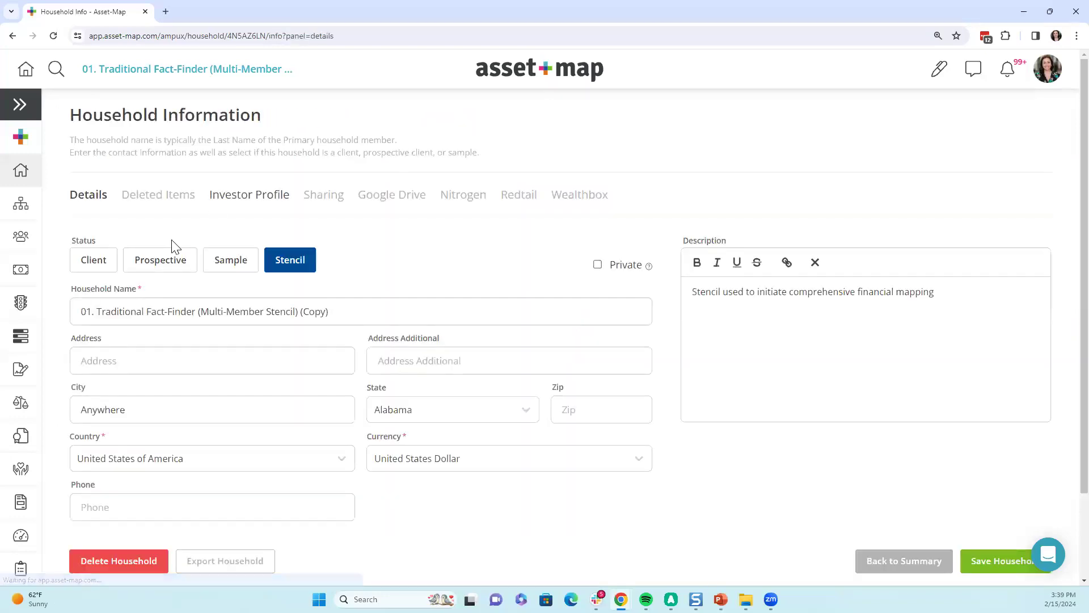
pyautogui.moveTo(329, 311); pyautogui.dragTo(63, 319)
pyautogui.press('BackSpace')
pyautogui.write('LJ')
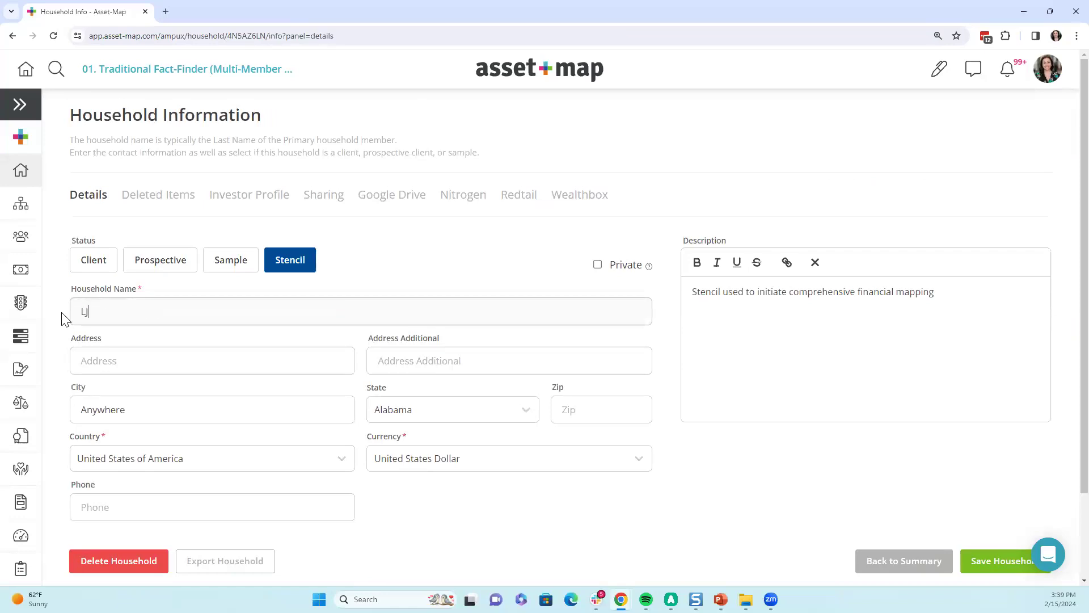
pyautogui.write("'s General Fact-Finder Stencil")
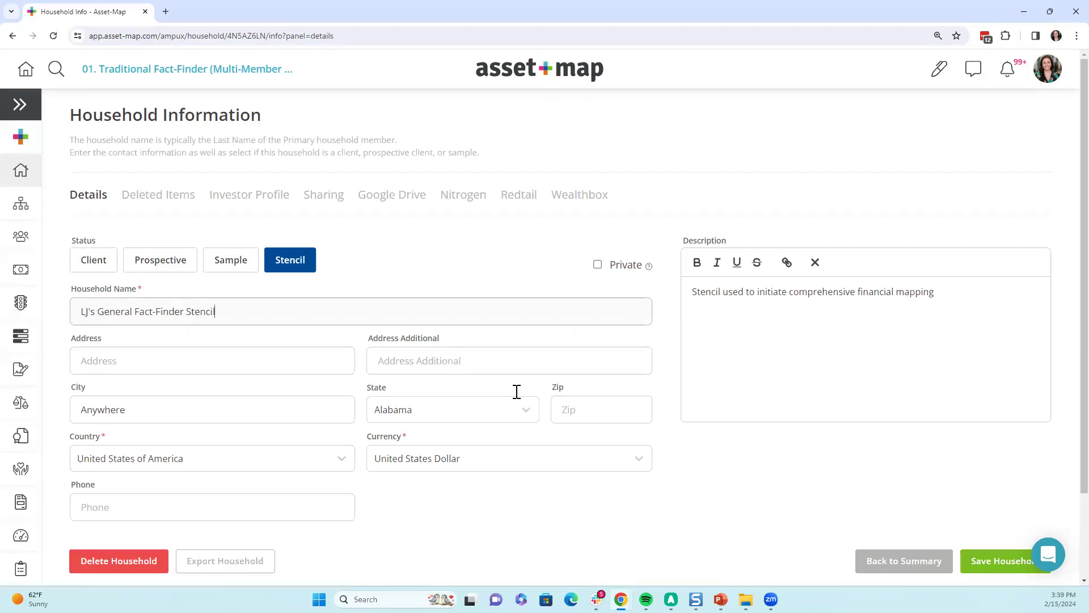
pyautogui.click(1001, 566)
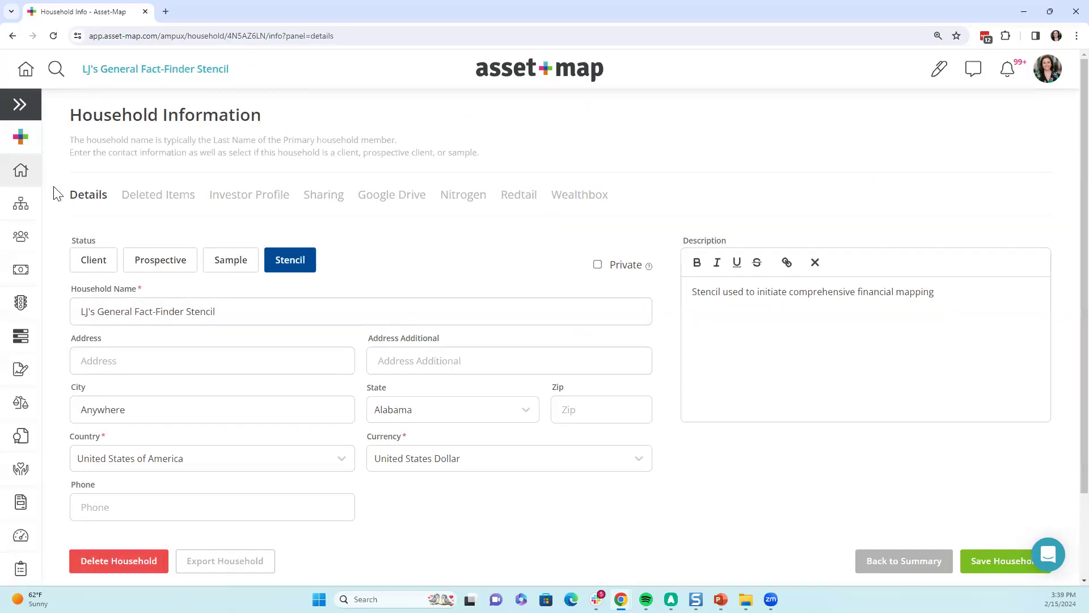
# Step: View the renamed stencil's Asset-Map, then search for the client household used before and open its Asset-Map
pyautogui.click(32, 204)
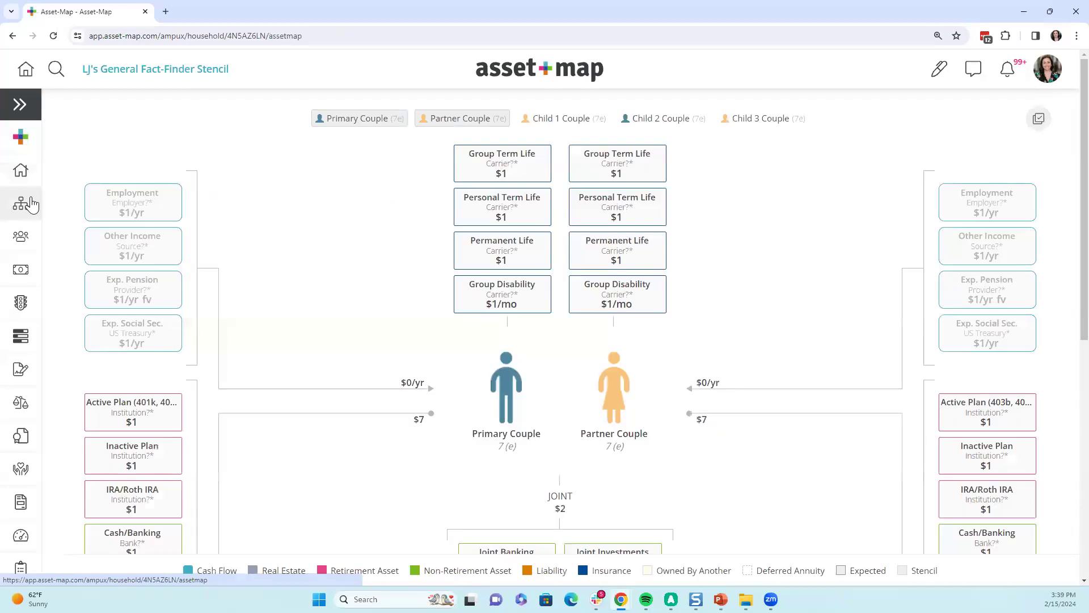
pyautogui.click(55, 69)
pyautogui.write('covey')
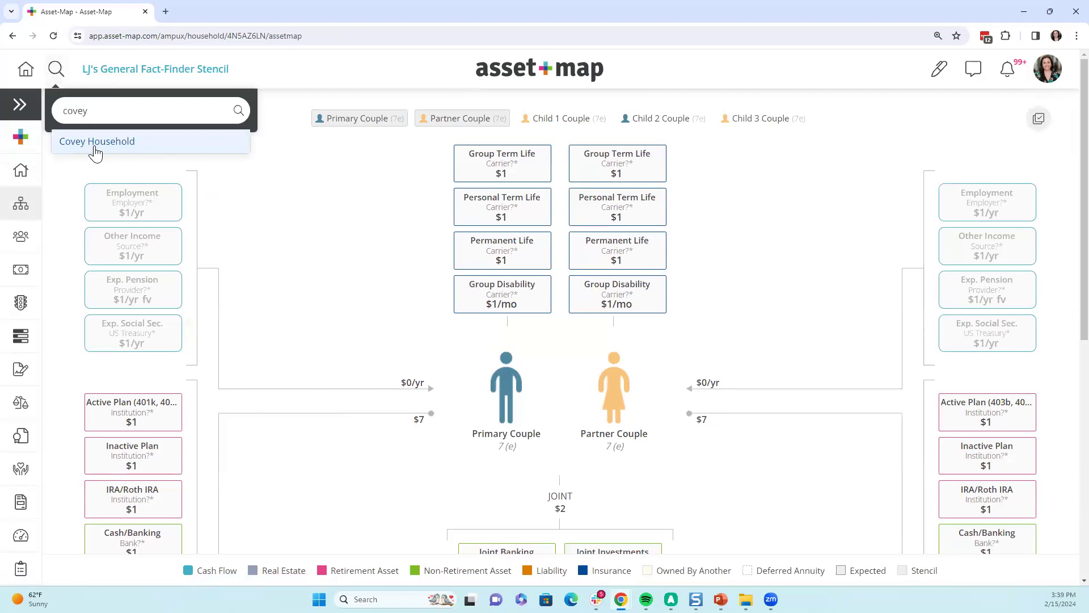
pyautogui.click(96, 149)
pyautogui.click(478, 220)
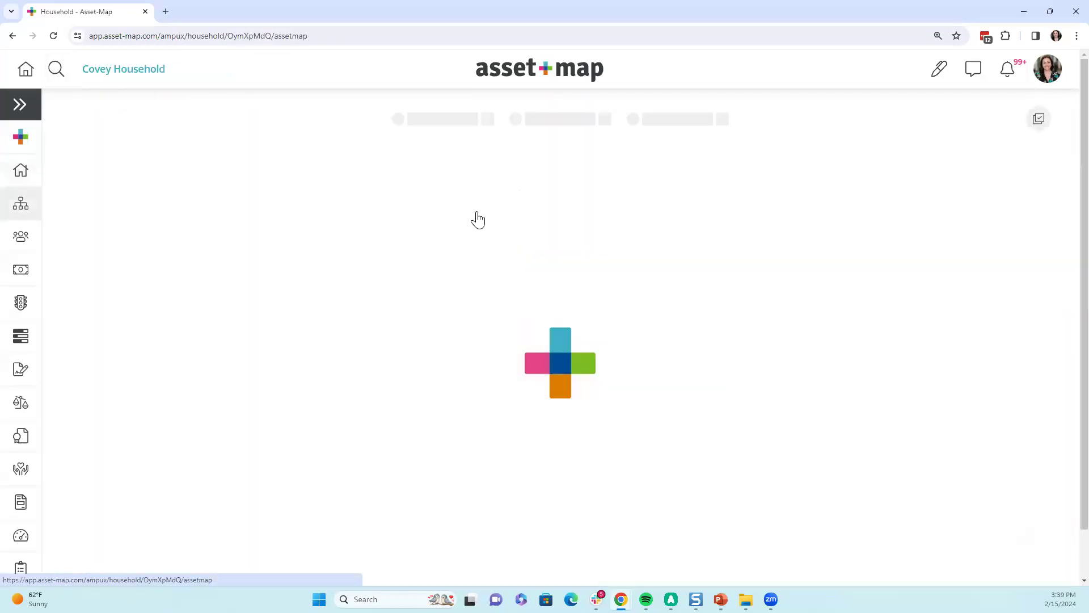
# Step: Find the renamed General Fact-Finder Stencil under My Stencils for this household and open its image preview
pyautogui.rightClick(308, 225)
pyautogui.moveTo(352, 328)
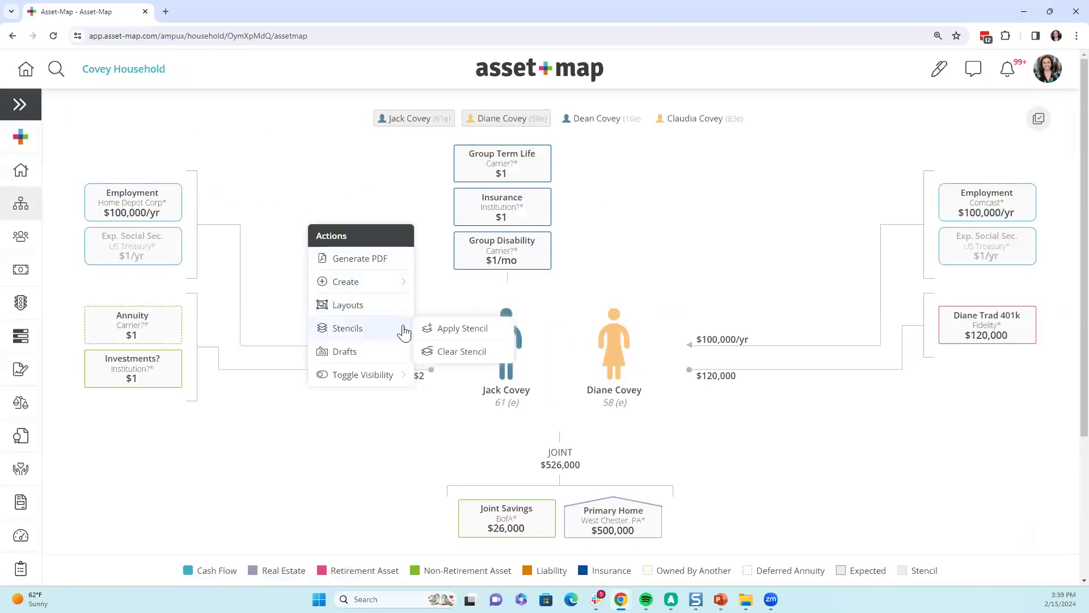
pyautogui.click(434, 337)
pyautogui.click(427, 205)
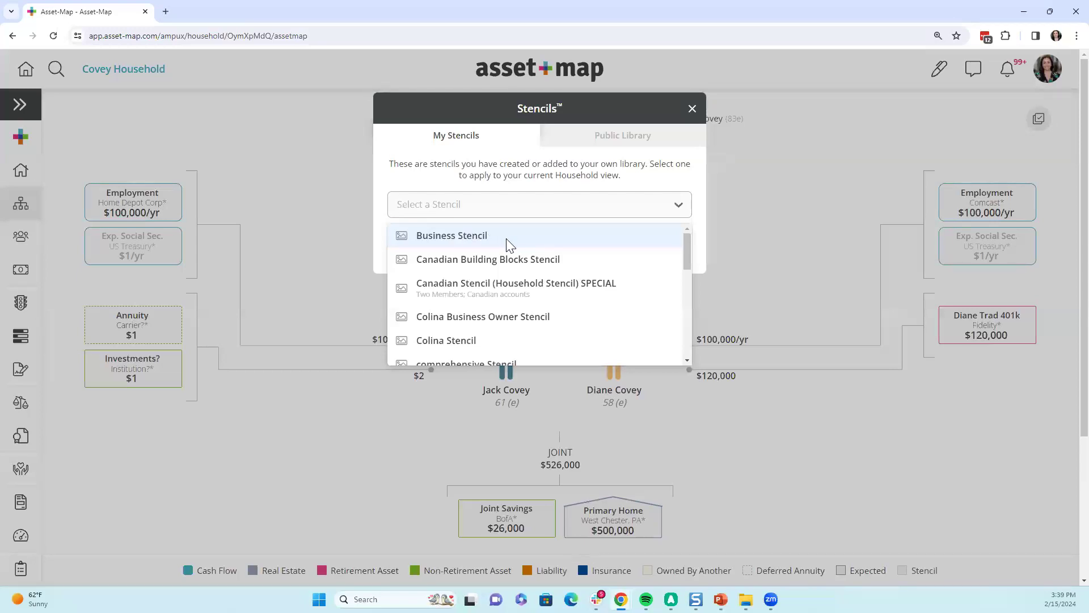
pyautogui.scroll(-4, 507, 239)
pyautogui.scroll(-6, 507, 244)
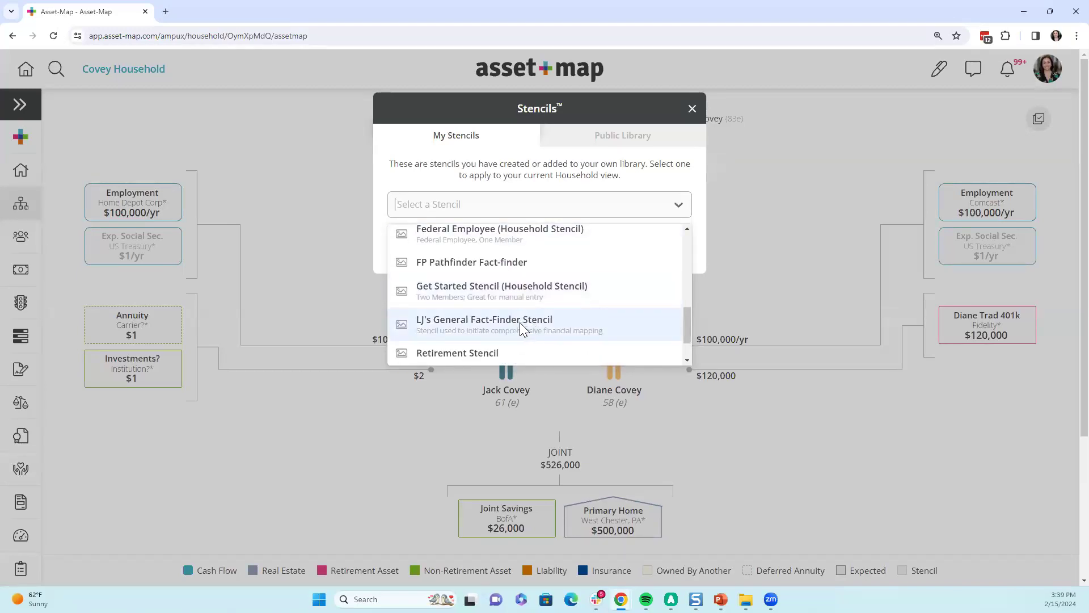
pyautogui.click(404, 328)
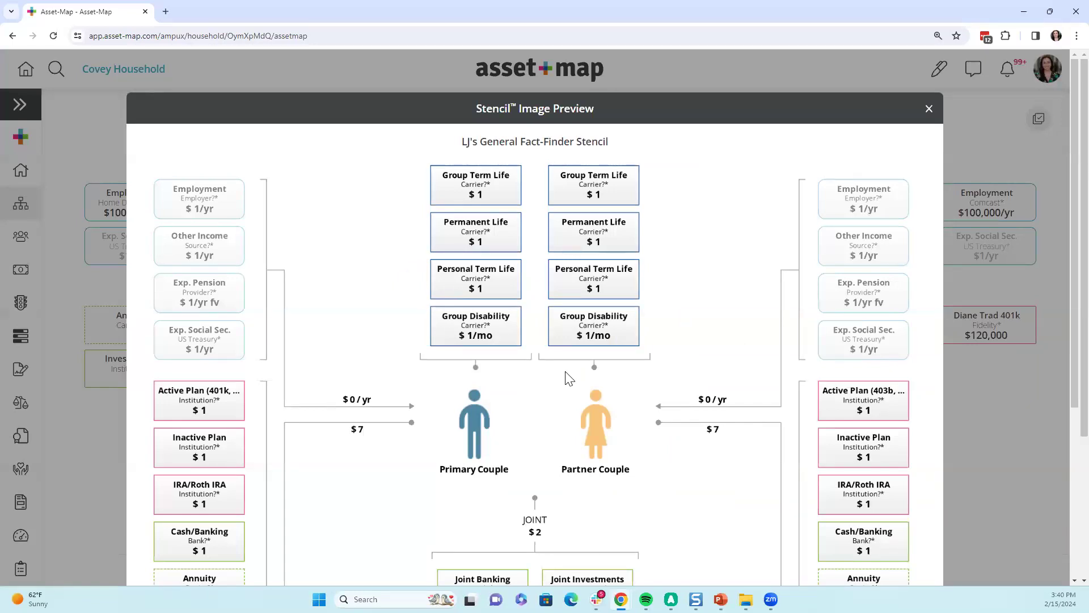
# Step: Add the Public Library stencil "07. Business Financials (Business Stencil)" to the Personal Library and close the Stencils dialog
pyautogui.click(928, 109)
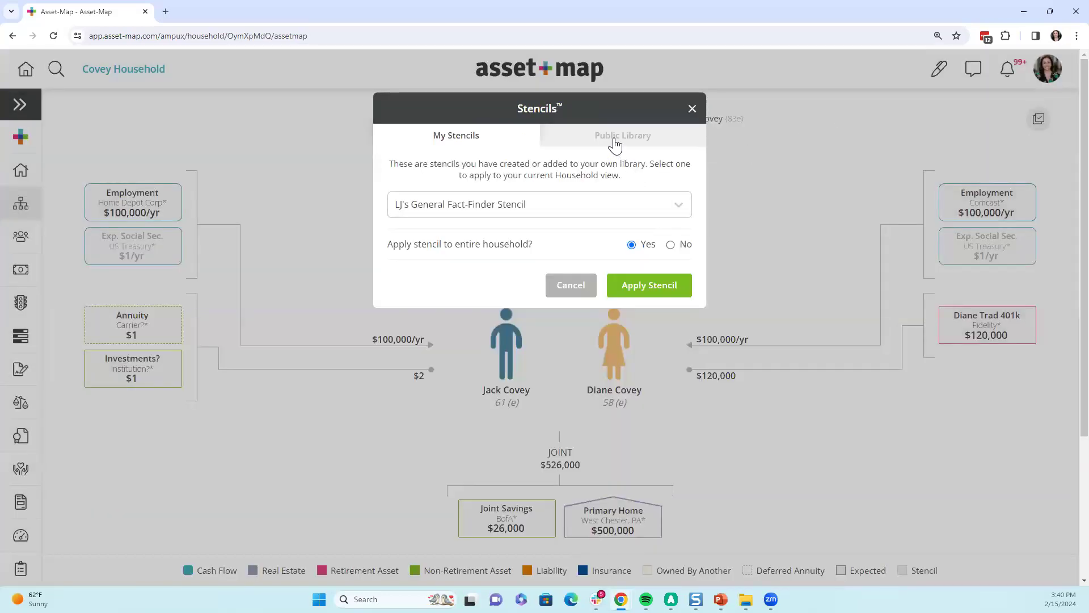
pyautogui.click(615, 142)
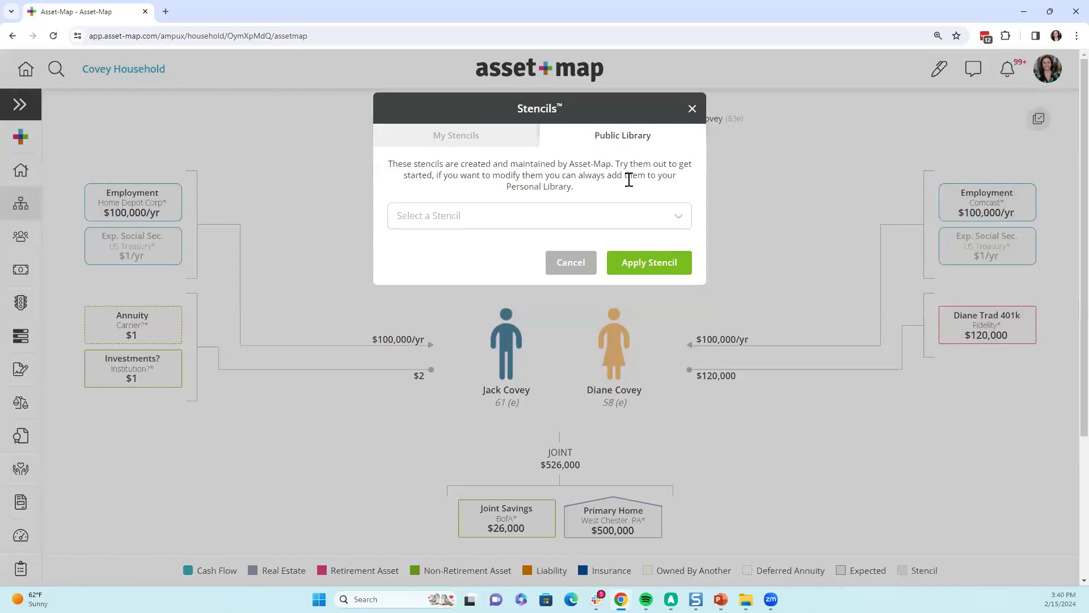
pyautogui.click(638, 227)
pyautogui.scroll(-3, 597, 312)
pyautogui.scroll(-1, 597, 317)
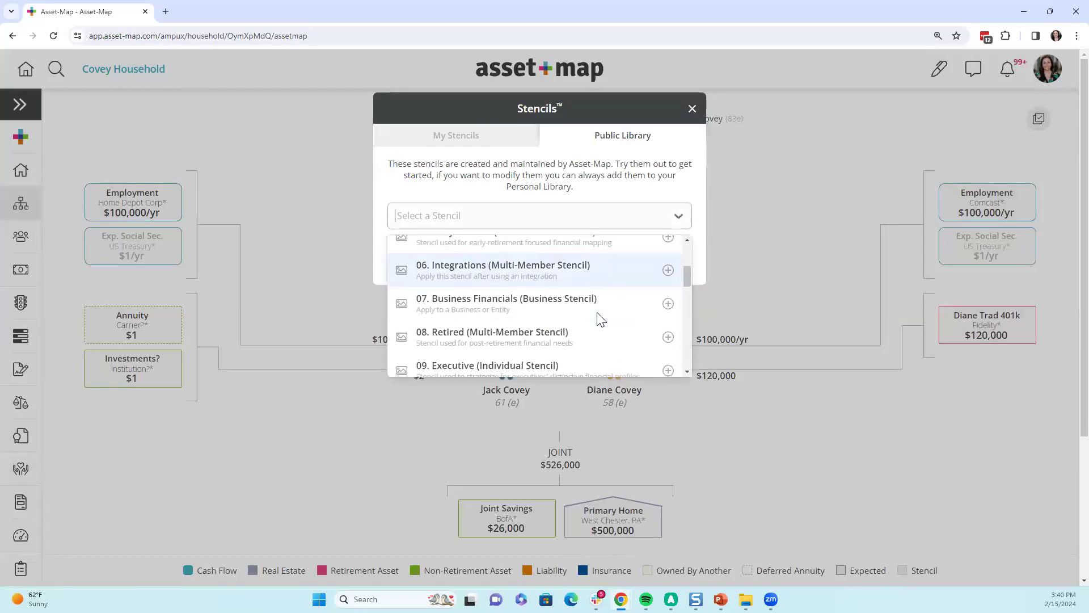
pyautogui.click(668, 304)
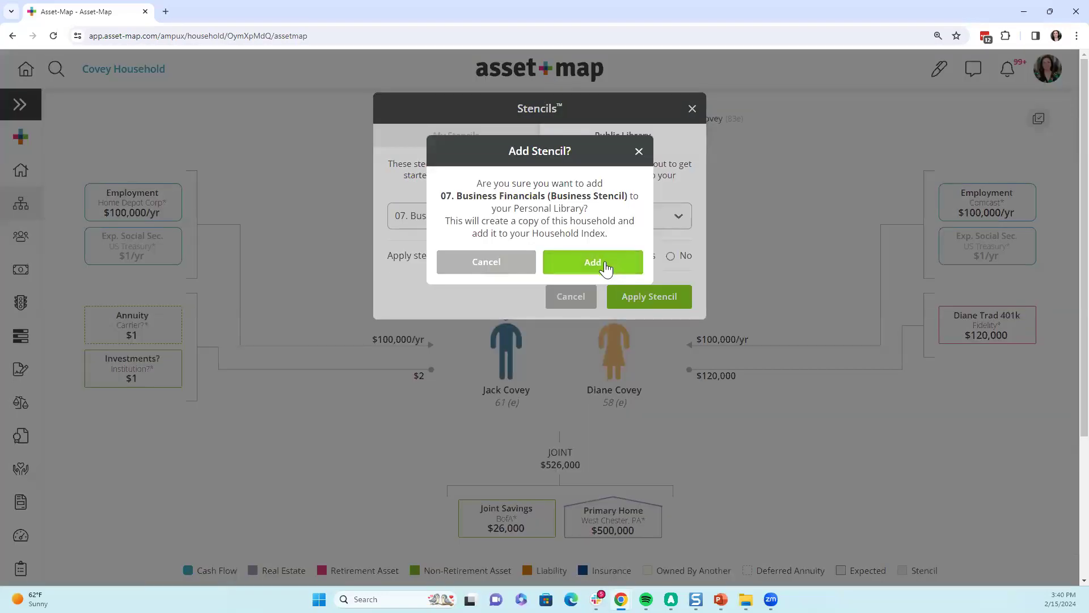
pyautogui.click(605, 265)
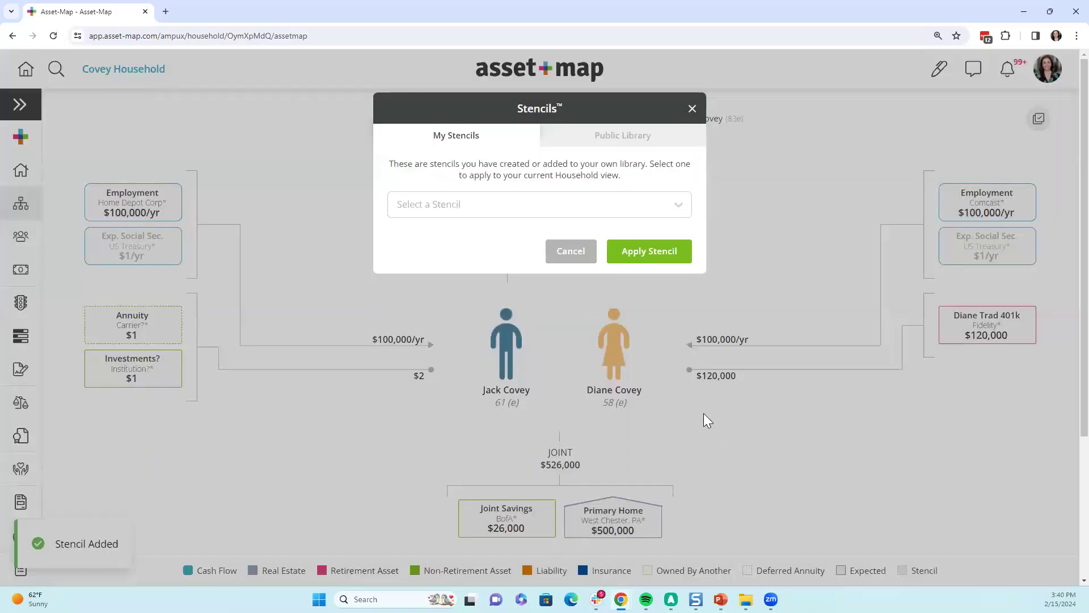
pyautogui.click(692, 109)
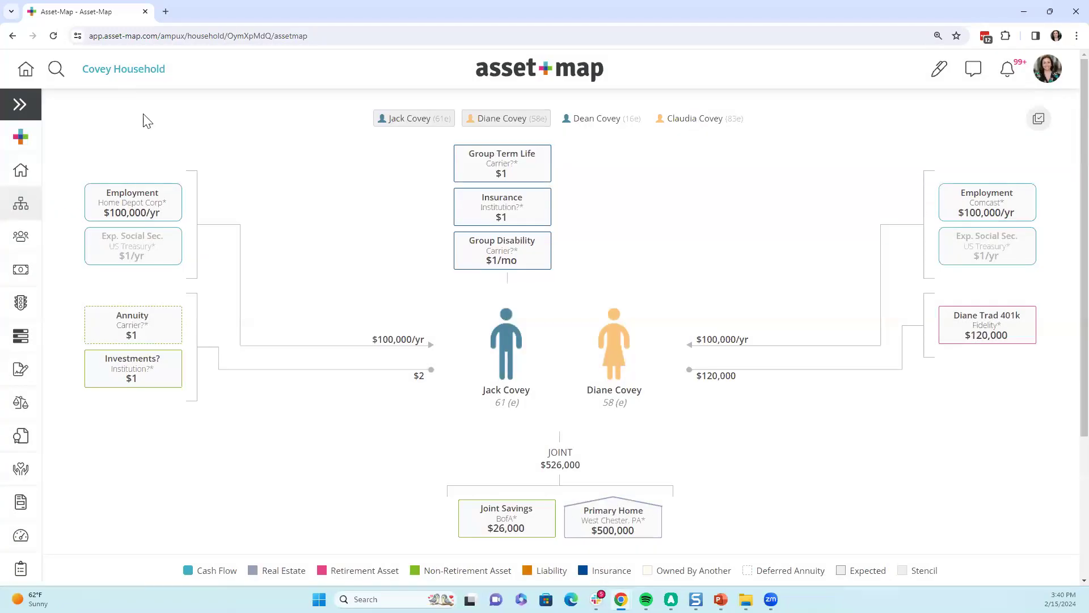
# Step: Open the Household Index and filter it to households whose Status is Stencil
pyautogui.click(32, 80)
pyautogui.click(89, 137)
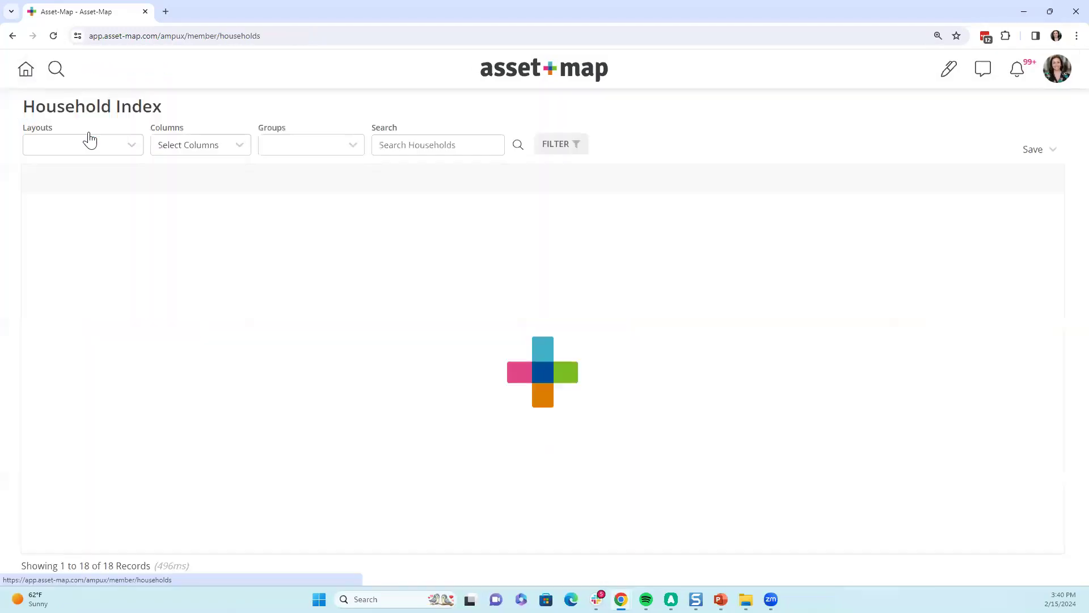
pyautogui.click(560, 144)
pyautogui.click(534, 146)
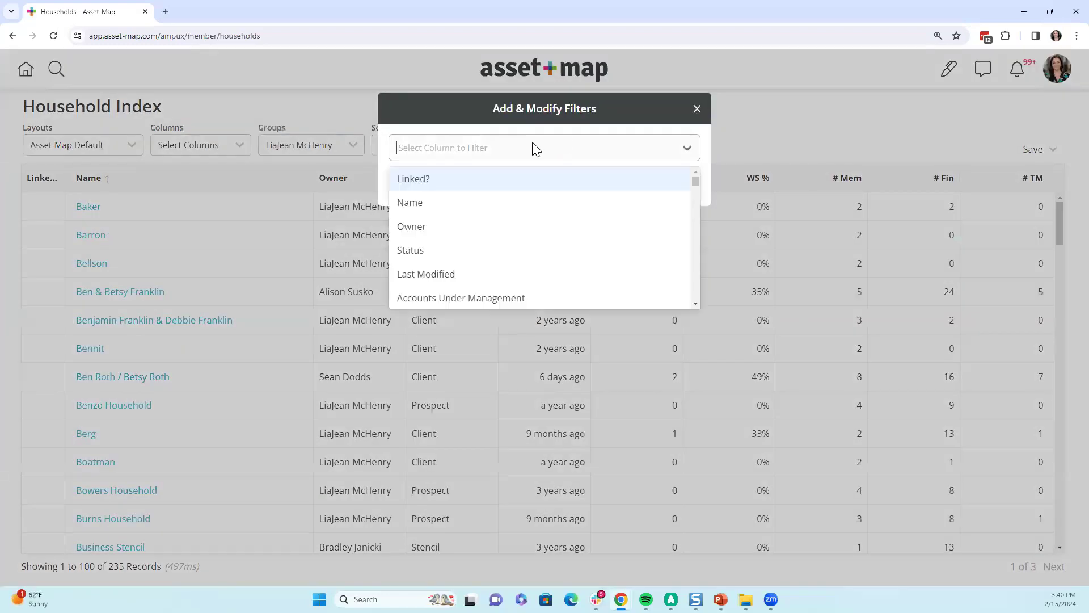
pyautogui.click(487, 248)
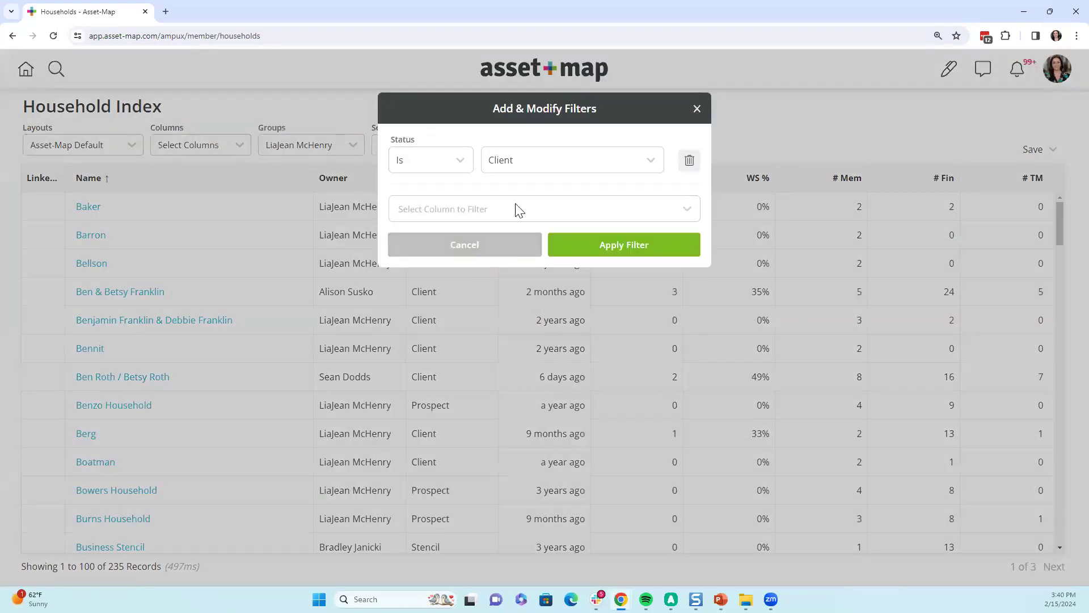
pyautogui.click(538, 164)
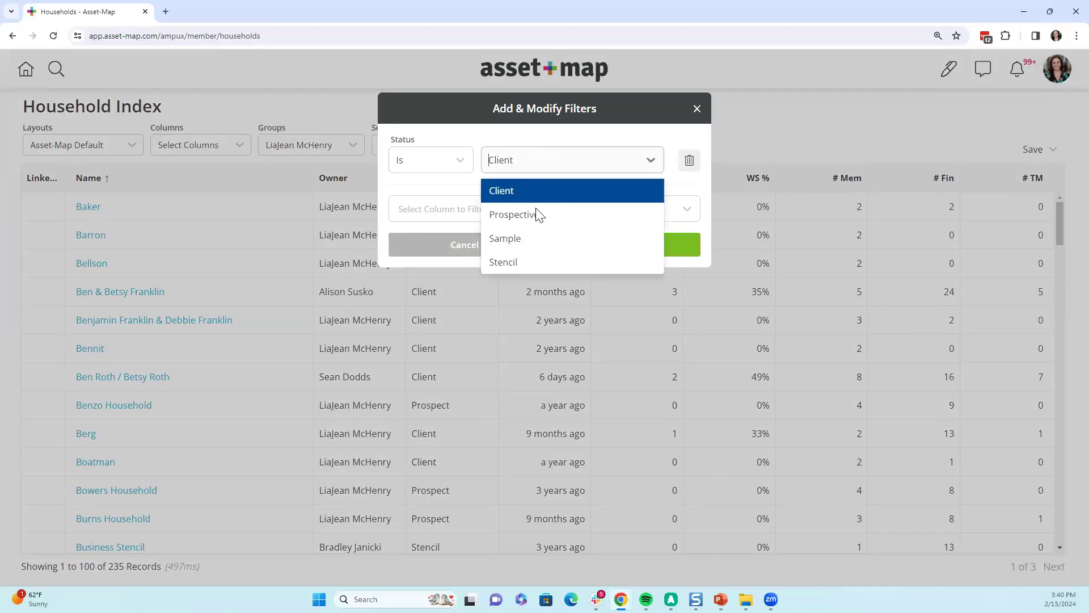
pyautogui.click(534, 258)
pyautogui.click(574, 251)
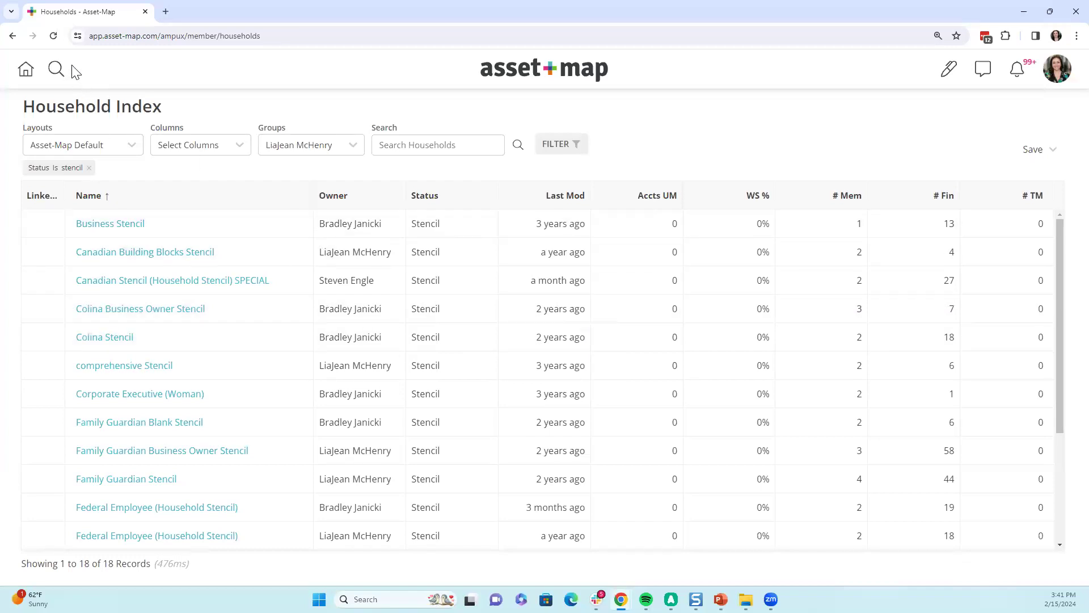
# Step: Reload the Household Index, reapply the Status is Stencil filter, and look through the listed stencil households
pyautogui.click(54, 37)
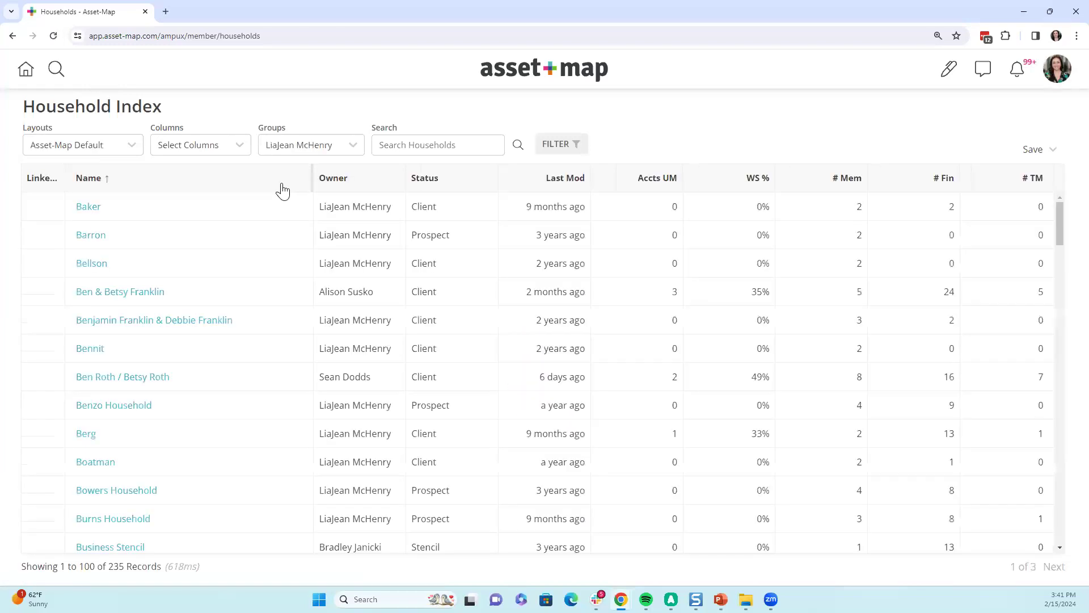
pyautogui.click(554, 149)
pyautogui.click(580, 155)
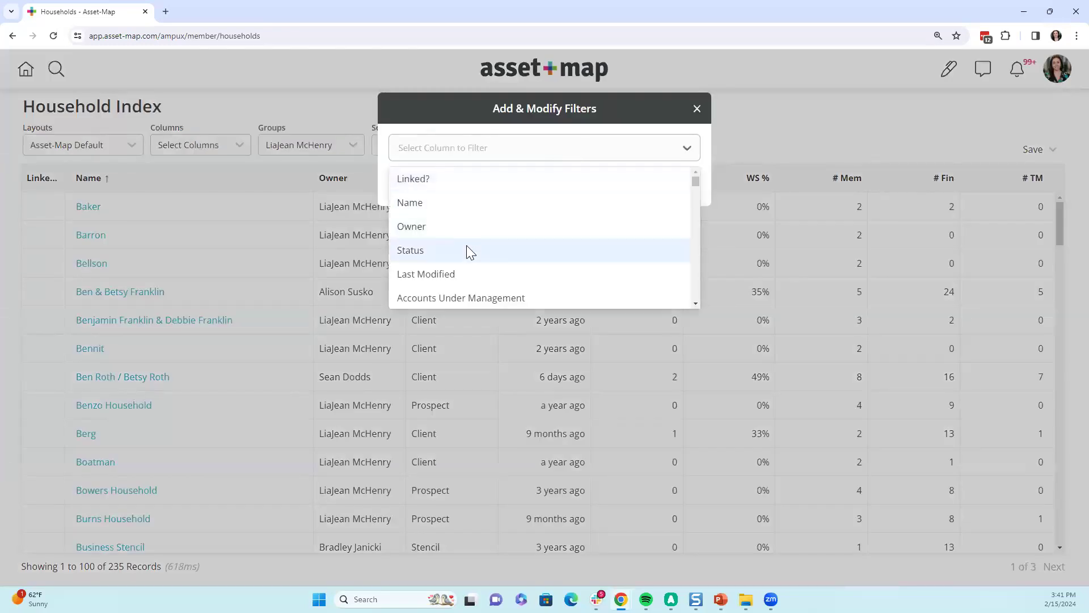
pyautogui.click(467, 247)
pyautogui.click(502, 164)
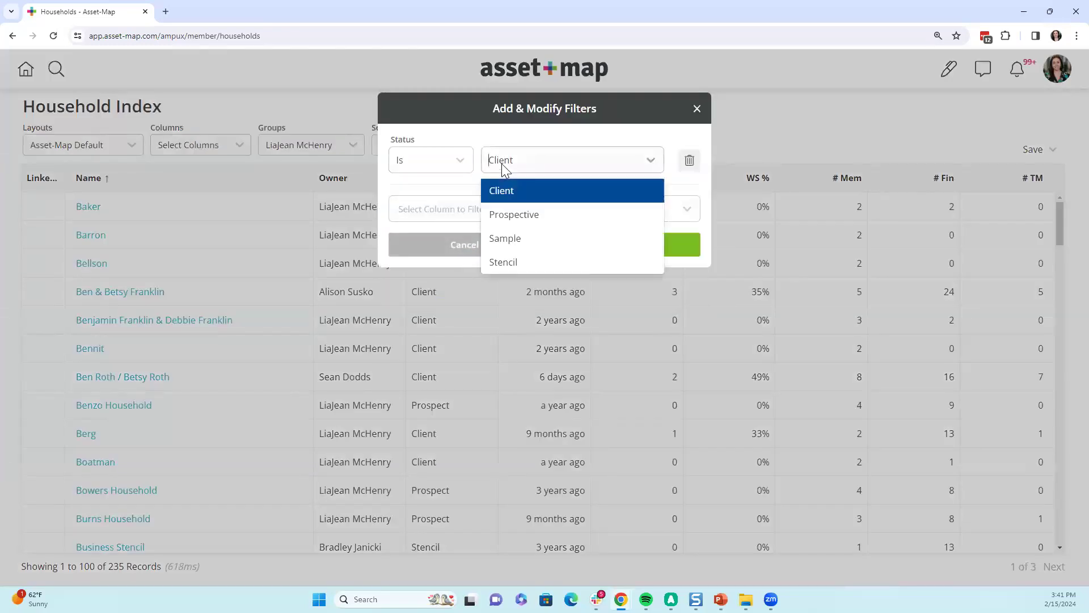
pyautogui.click(516, 258)
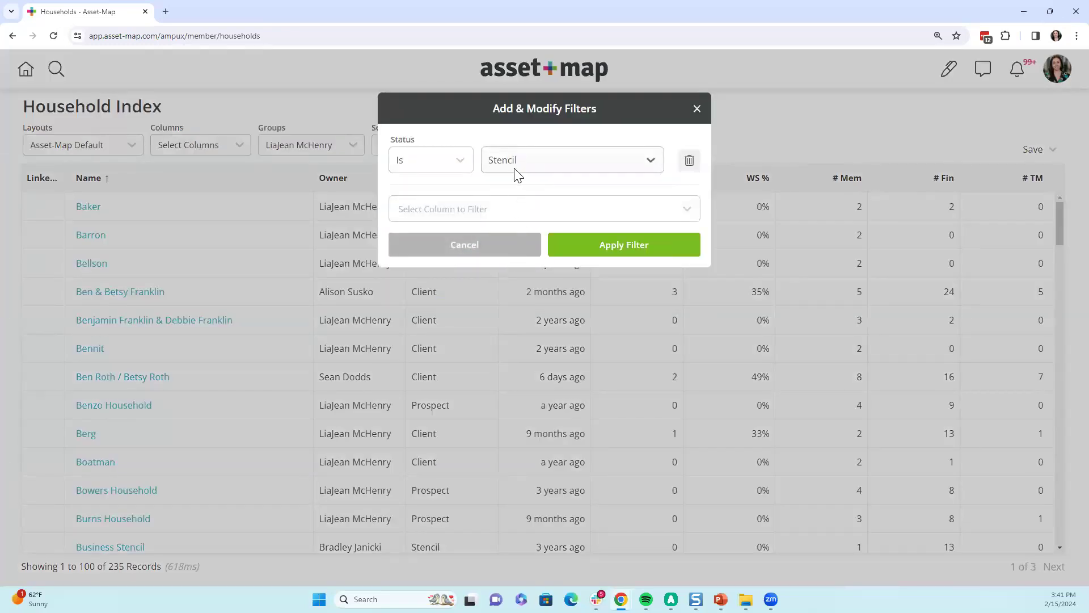
pyautogui.click(572, 244)
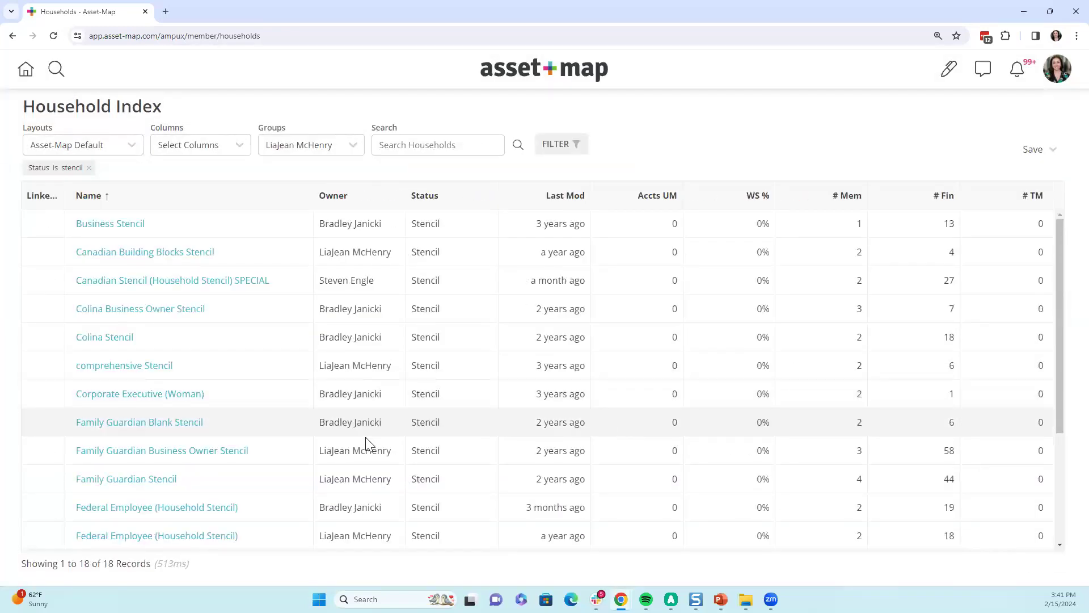
pyautogui.scroll(-3, 287, 336)
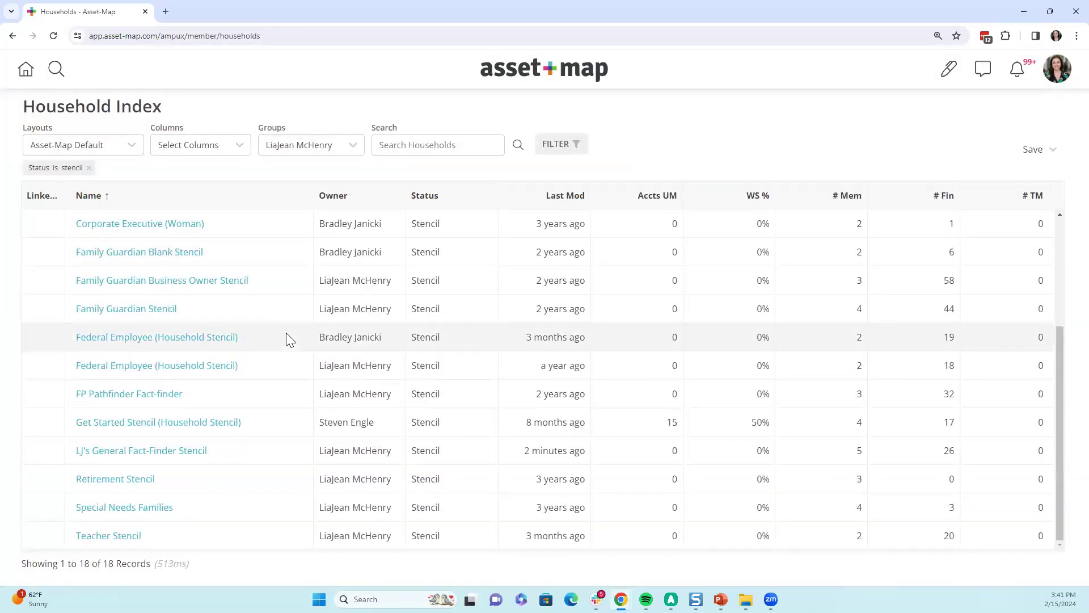
pyautogui.scroll(3, 286, 339)
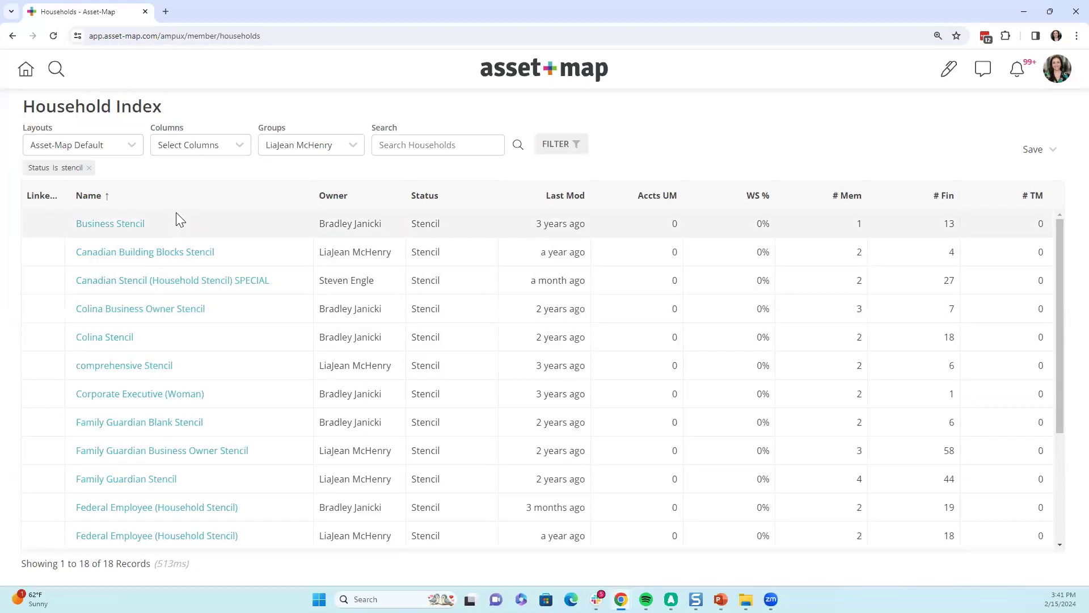
pyautogui.scroll(-3, 176, 212)
pyautogui.scroll(3, 176, 212)
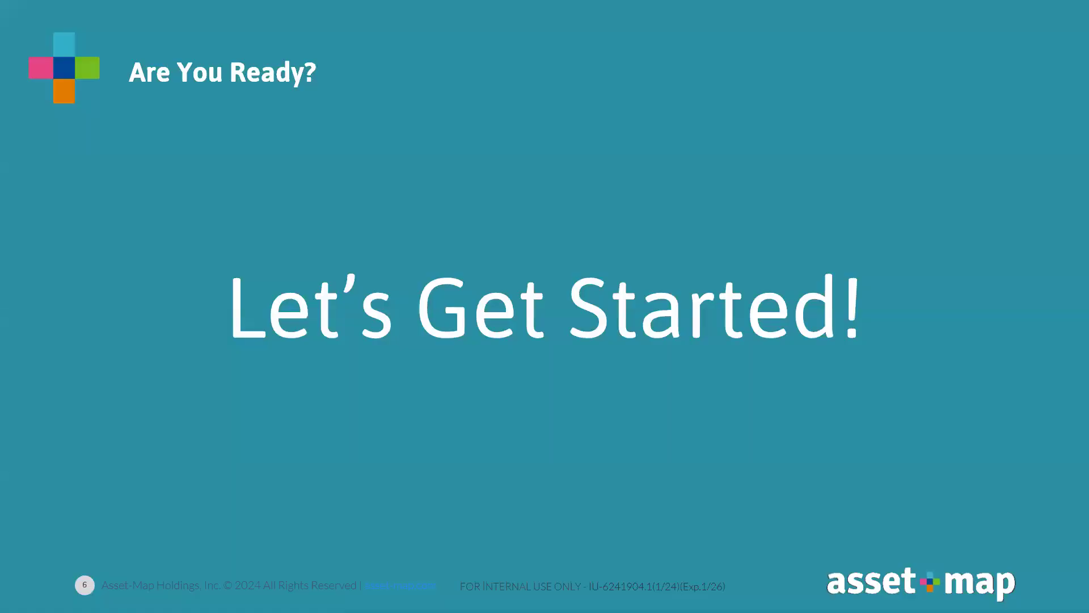
pyautogui.click(492, 461)
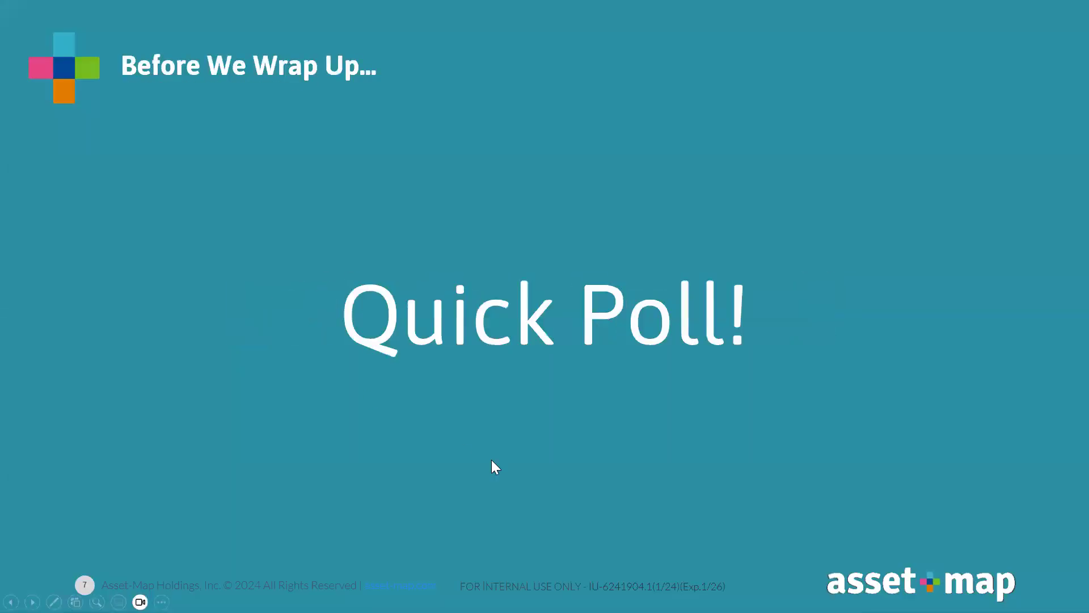
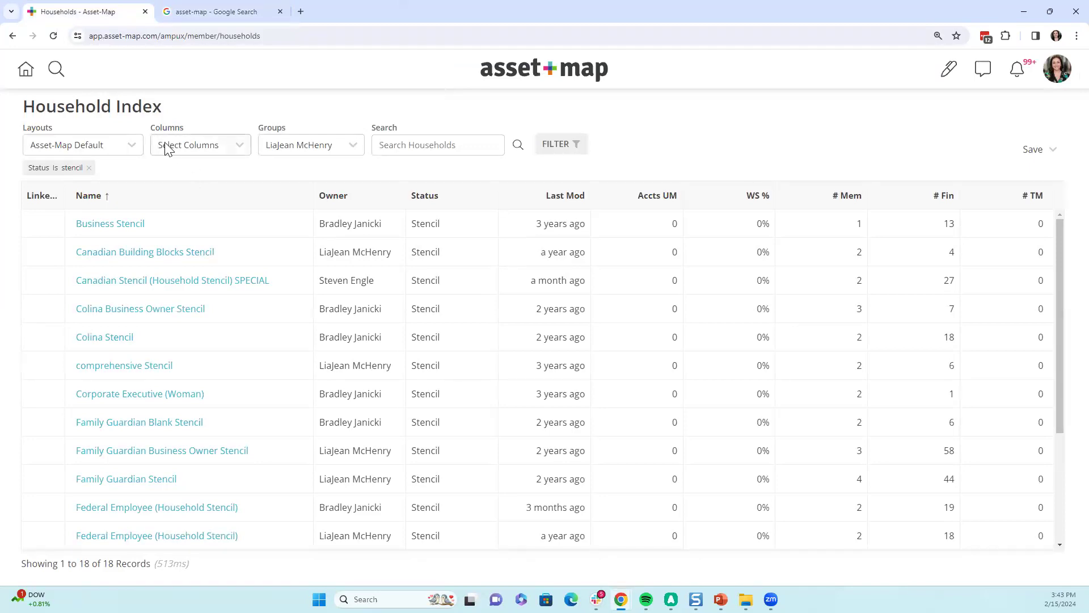
# Step: Search for the client household used before and open its Asset-Map
pyautogui.click(57, 69)
pyautogui.write('covey')
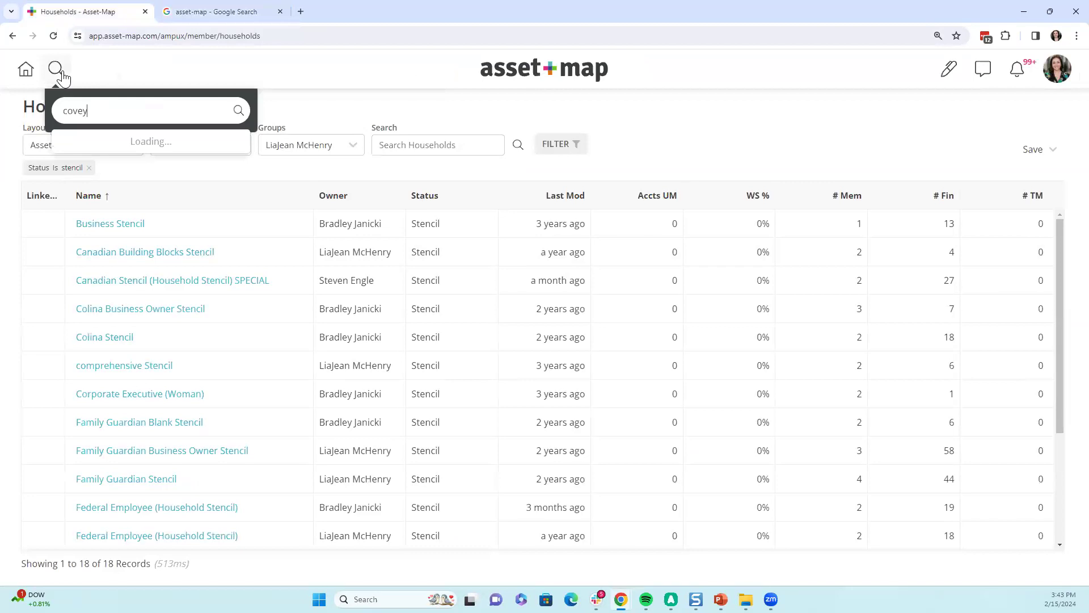
pyautogui.click(98, 142)
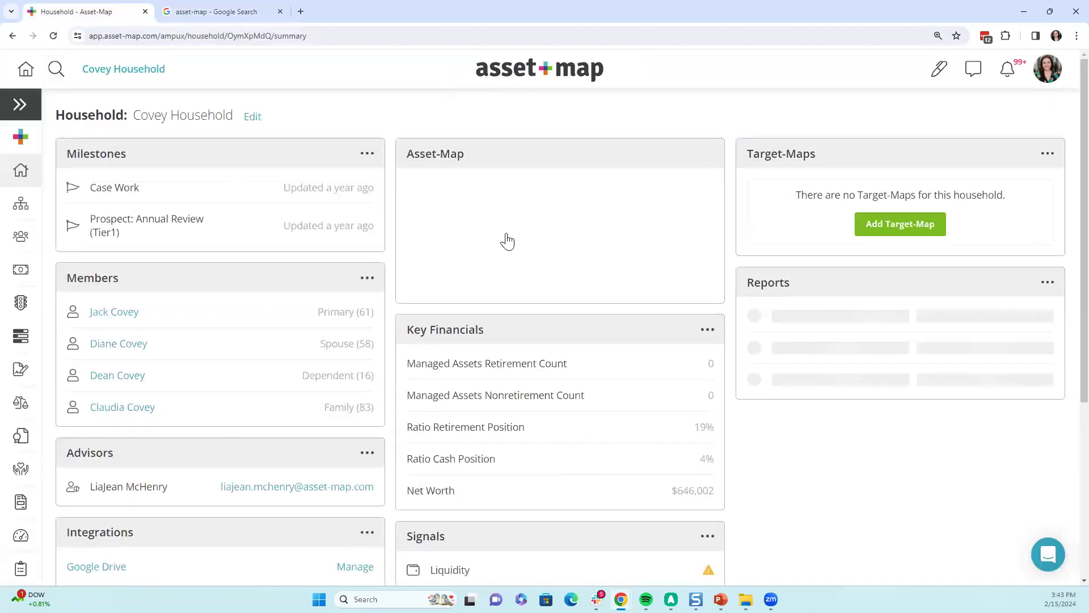
pyautogui.click(505, 239)
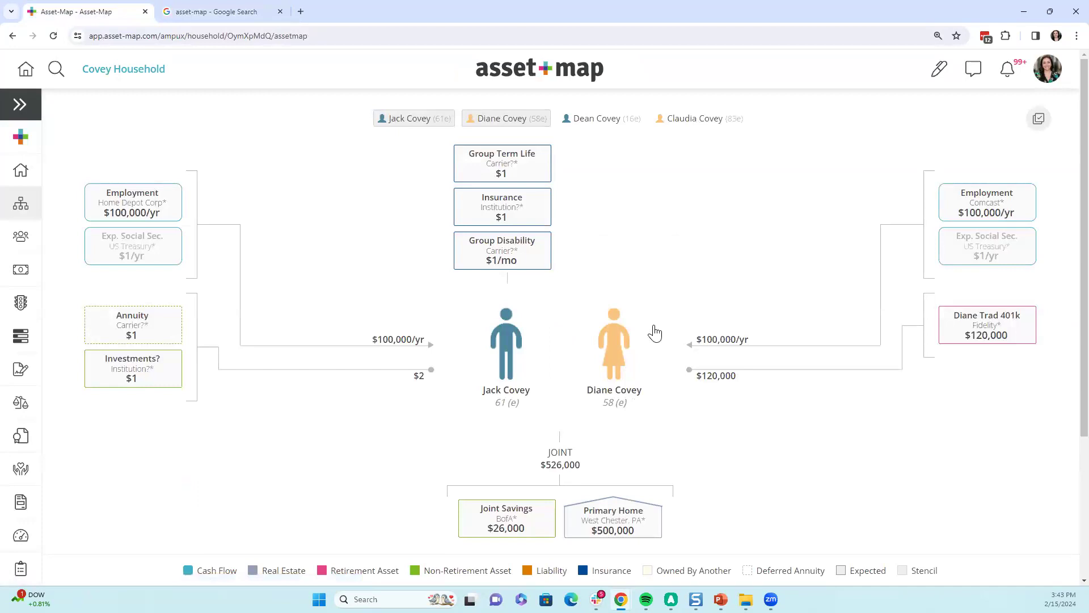
# Step: Apply a business stencil from My Stencils to this household's Asset-Map and look over the added placeholder items
pyautogui.rightClick(274, 181)
pyautogui.moveTo(318, 279)
pyautogui.click(400, 281)
pyautogui.click(482, 210)
pyautogui.click(481, 234)
pyautogui.click(637, 285)
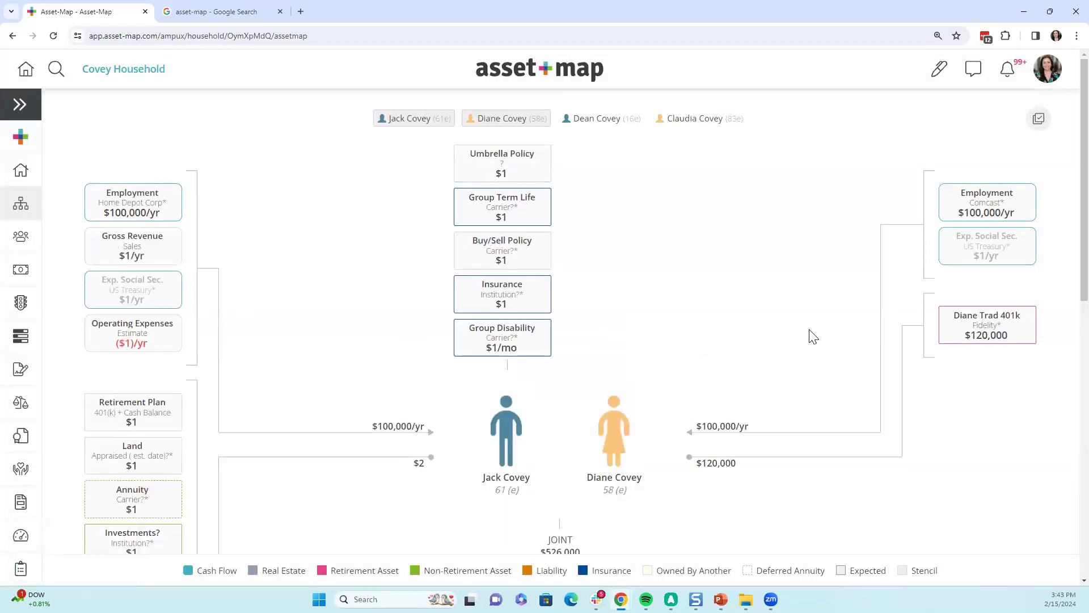
pyautogui.scroll(-2, 571, 384)
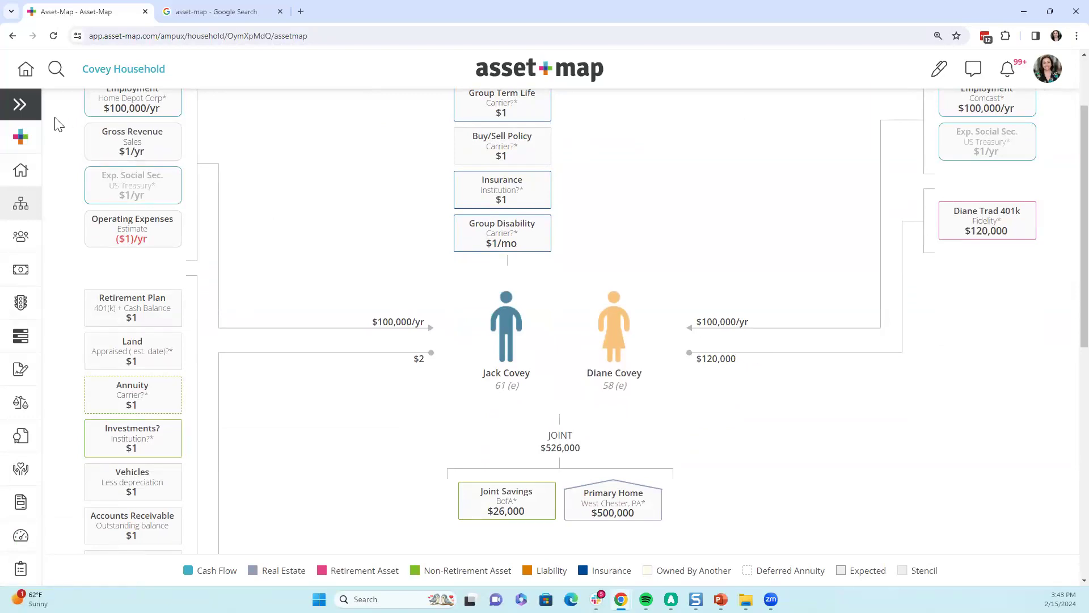
# Step: Open the household's Reports page, exclude Target-Maps from the report, and review the other available report sections
pyautogui.click(20, 106)
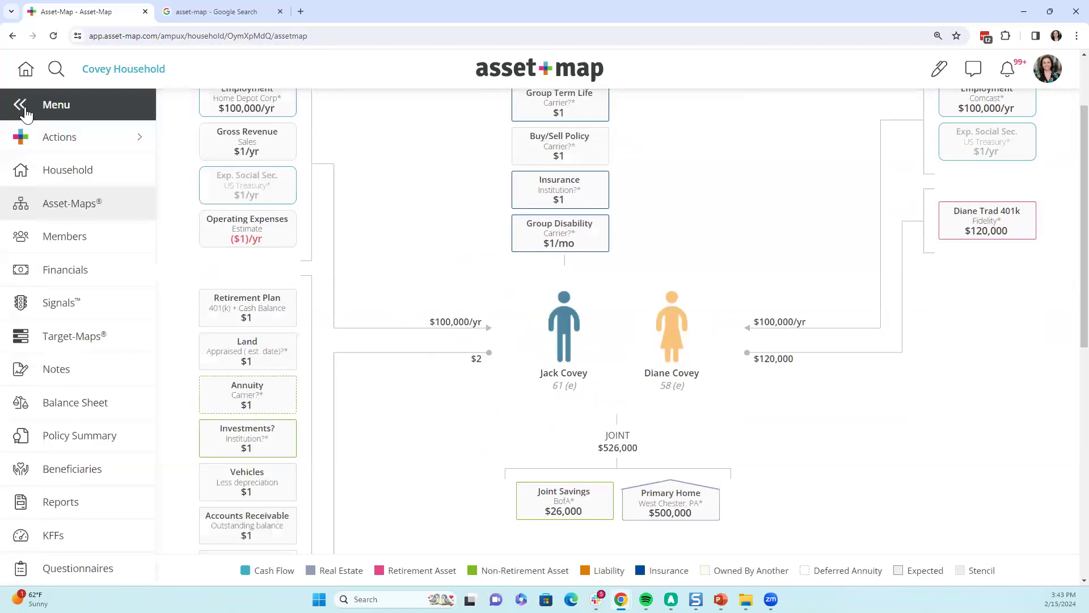
pyautogui.click(95, 509)
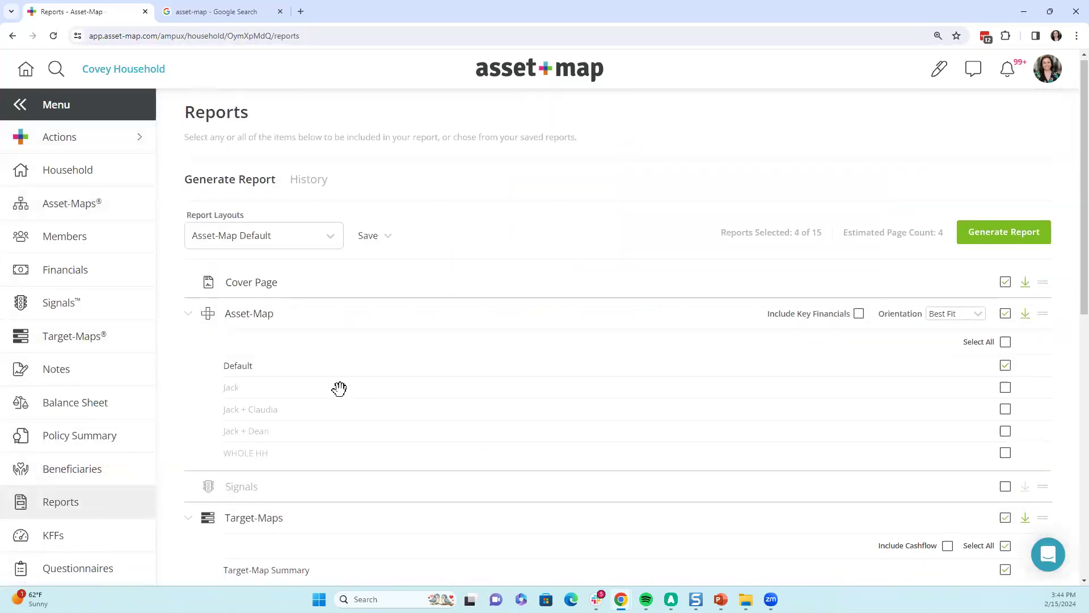
pyautogui.scroll(-1, 257, 265)
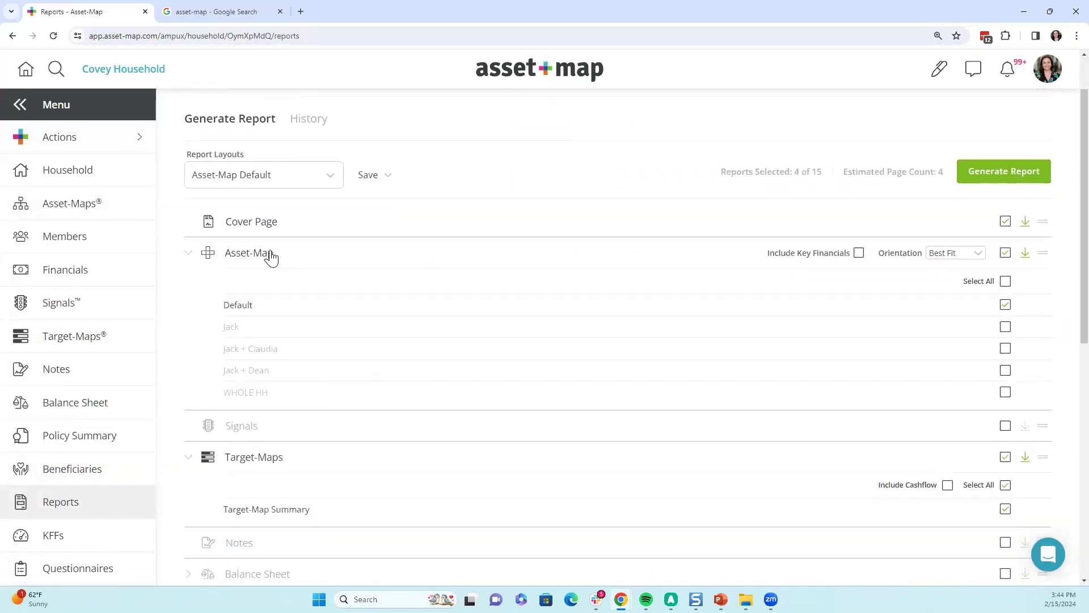
pyautogui.scroll(-2, 352, 383)
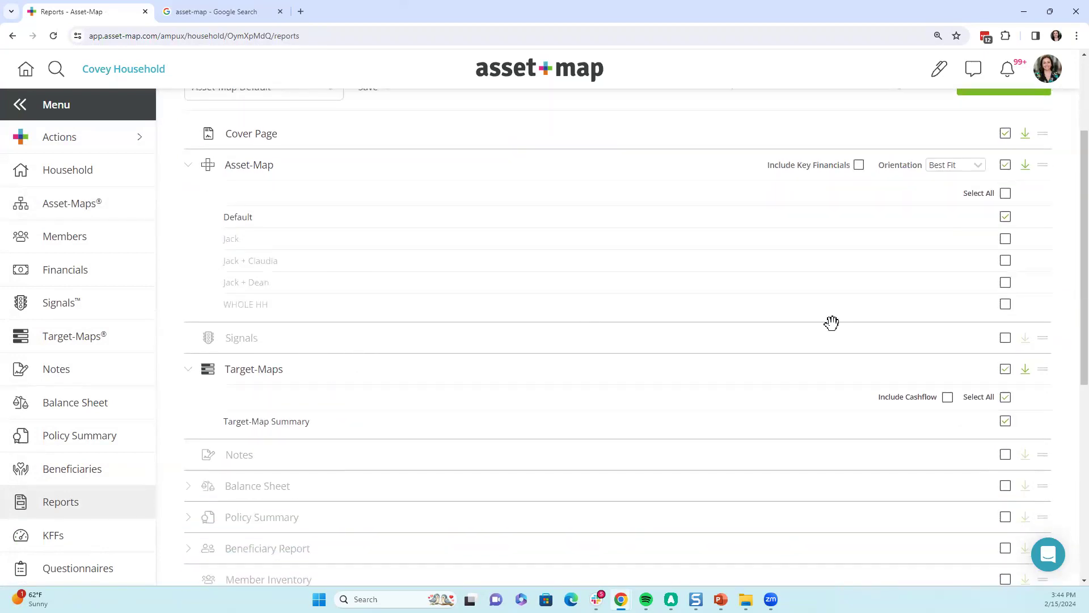
pyautogui.click(1006, 374)
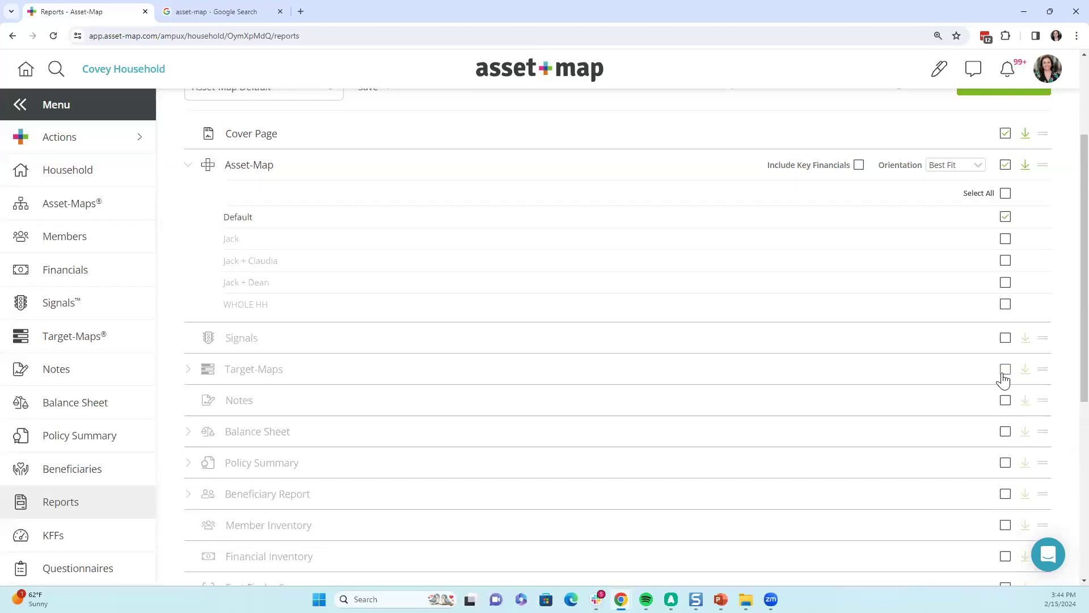
pyautogui.scroll(-2, 937, 416)
pyautogui.scroll(-1, 937, 416)
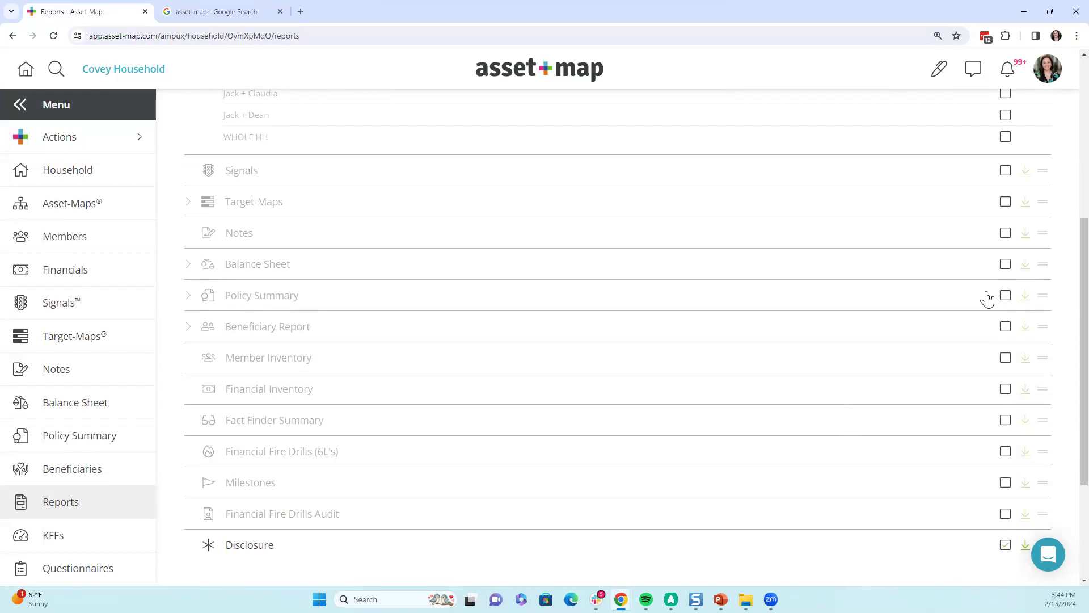
pyautogui.scroll(5, 987, 294)
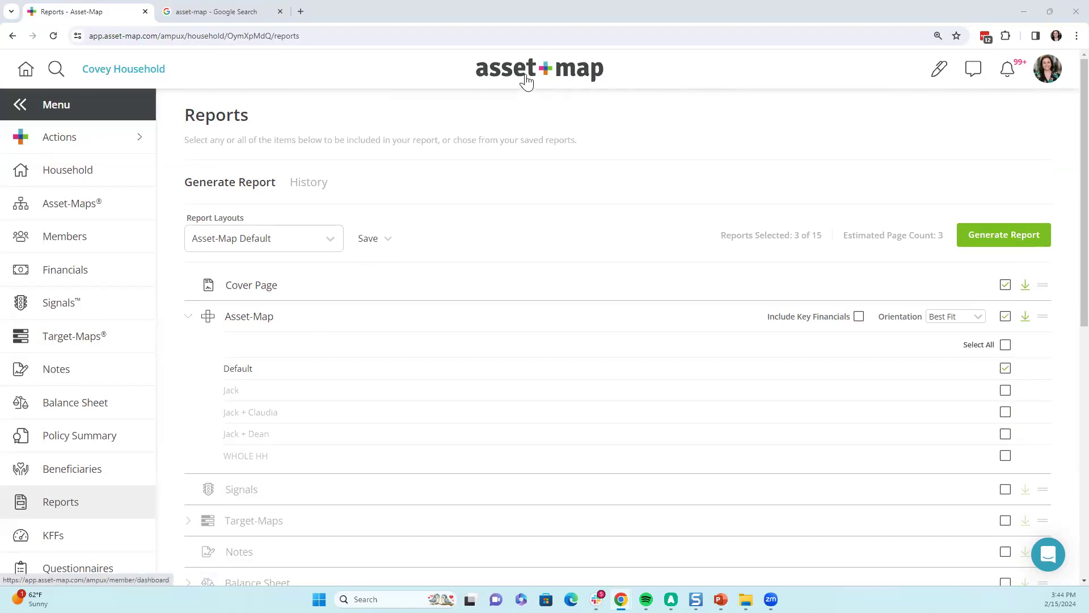
# Step: Return to the dashboard and open the Household Index
pyautogui.click(500, 72)
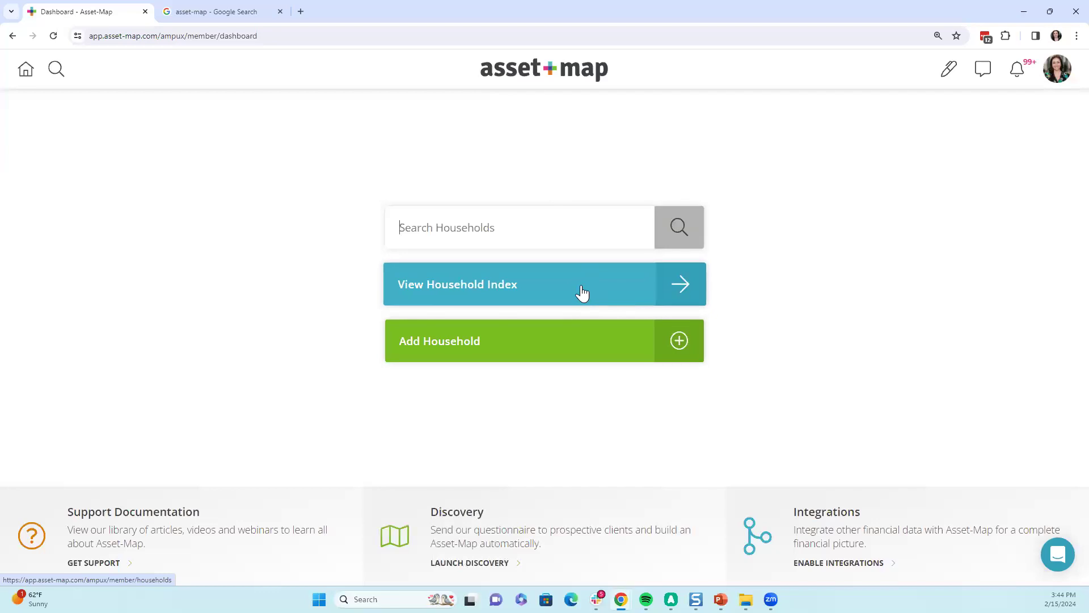
pyautogui.click(520, 286)
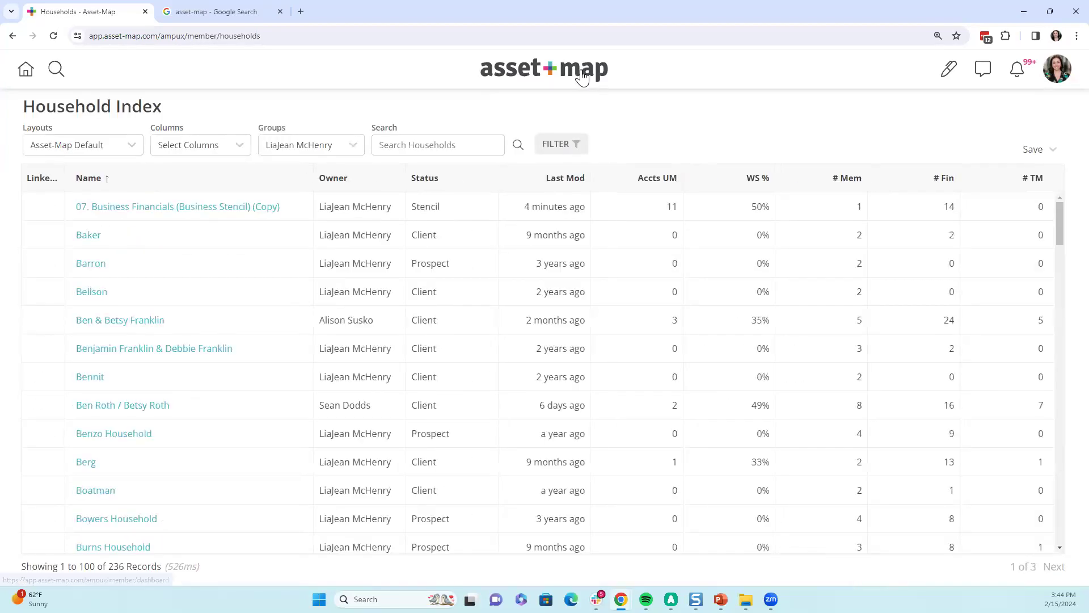
# Step: Start adding a new household manually, enter the family's surname as its name, and set the household type to Prospective
pyautogui.click(580, 72)
pyautogui.click(508, 340)
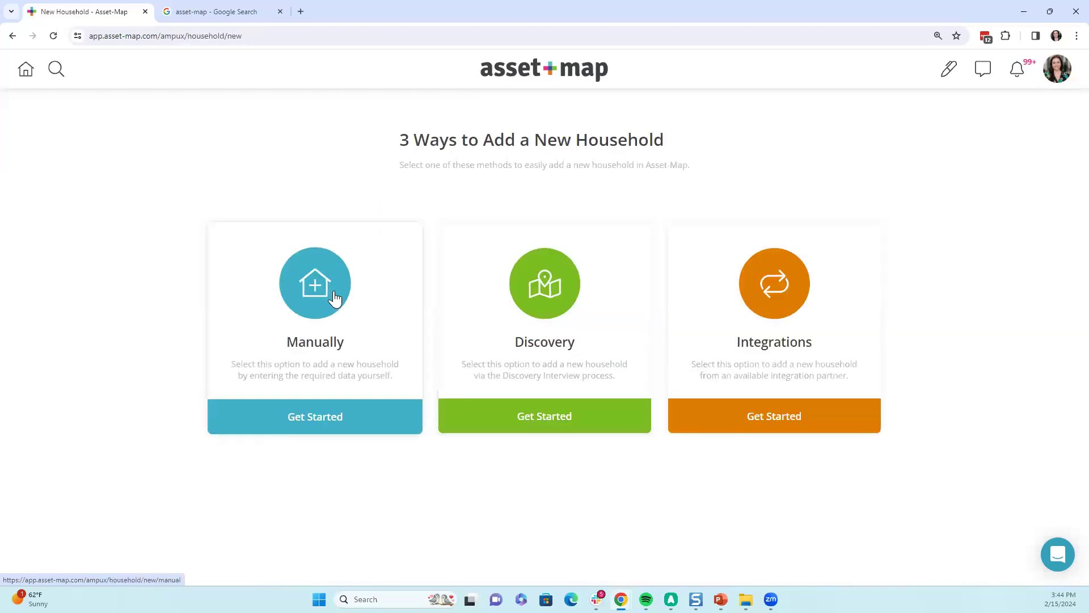
pyautogui.click(334, 299)
pyautogui.click(177, 262)
pyautogui.write('Byrne')
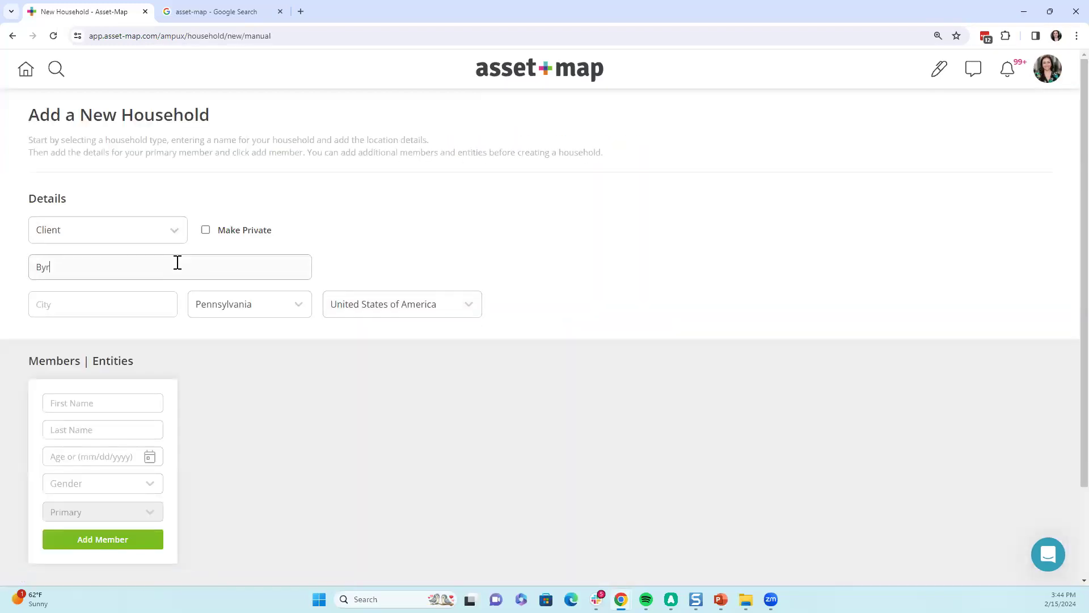
pyautogui.click(160, 235)
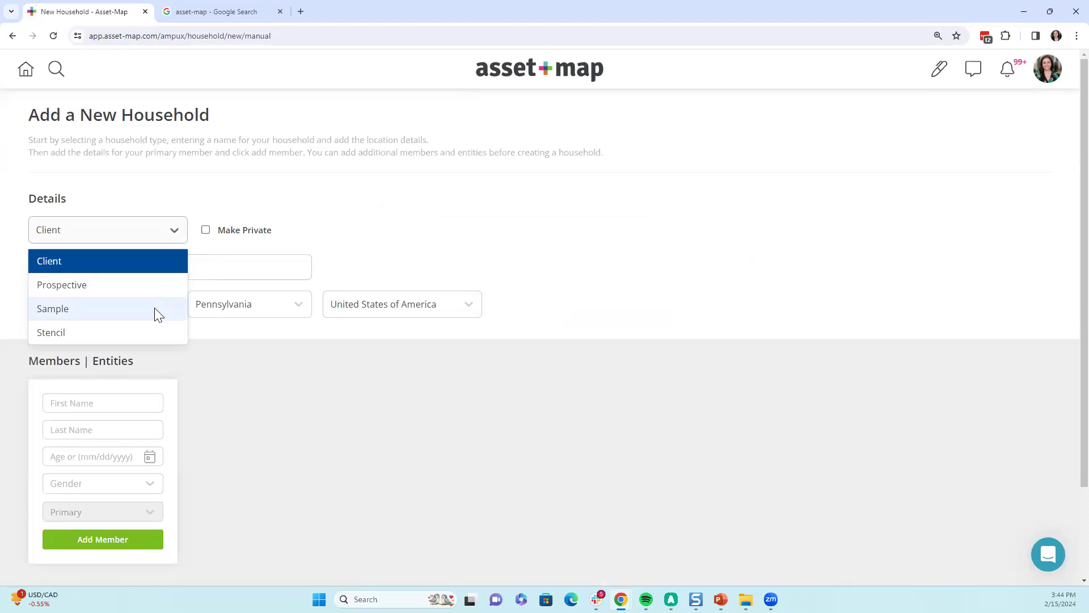
pyautogui.click(145, 291)
# Step: Add the primary member with first and last name, age 54 and gender Male
pyautogui.click(117, 401)
pyautogui.write('Marty')
pyautogui.press('Tab')
pyautogui.write('Byd=')
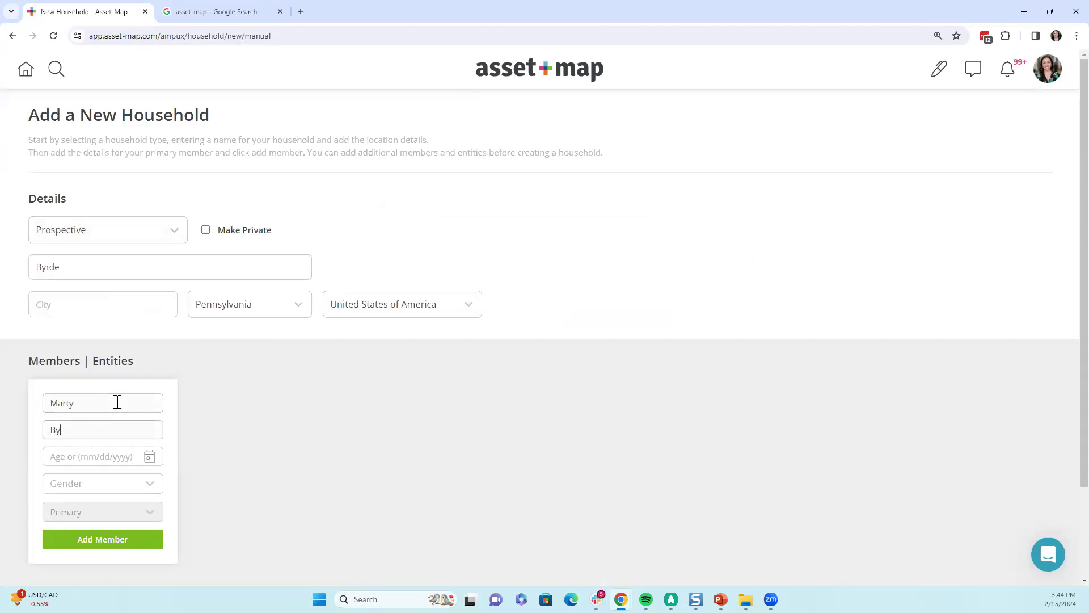
pyautogui.press('BackSpace')
pyautogui.press('BackSpace')
pyautogui.write('rde')
pyautogui.click(111, 452)
pyautogui.write('54')
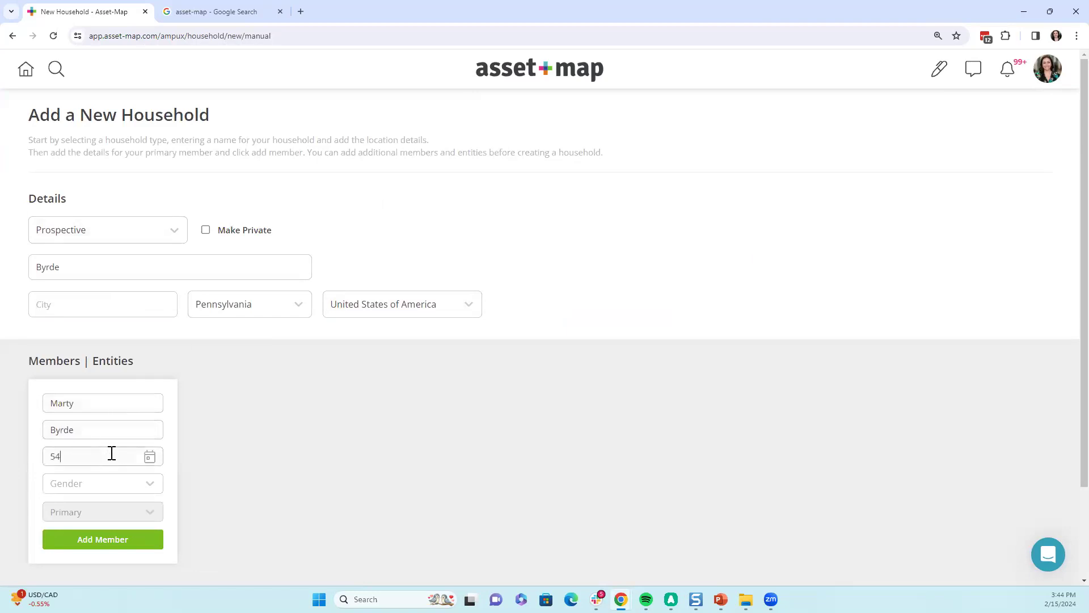
pyautogui.click(114, 486)
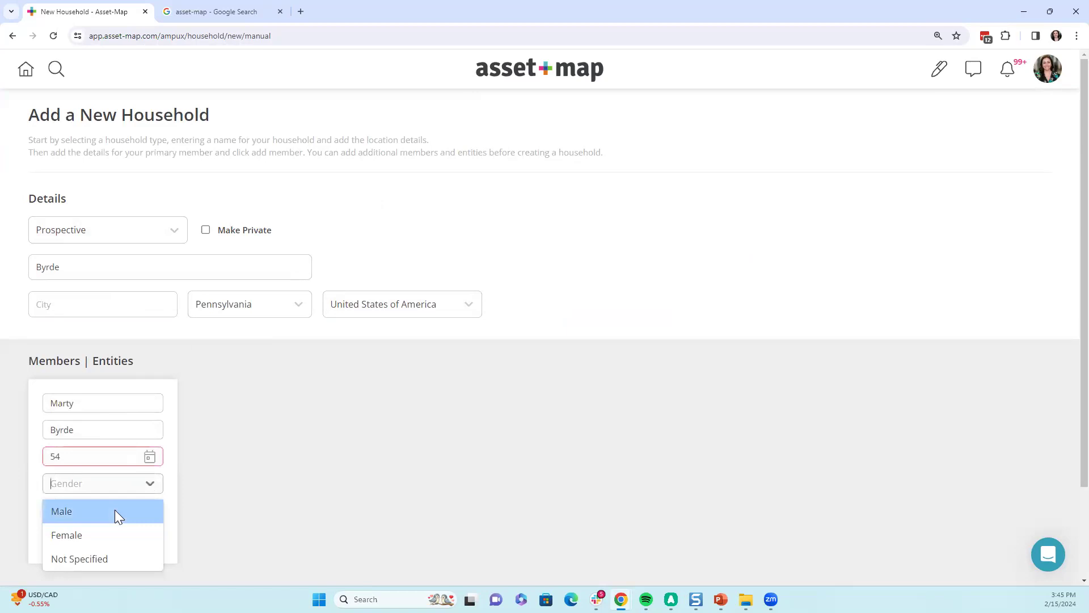
pyautogui.click(115, 510)
pyautogui.click(123, 545)
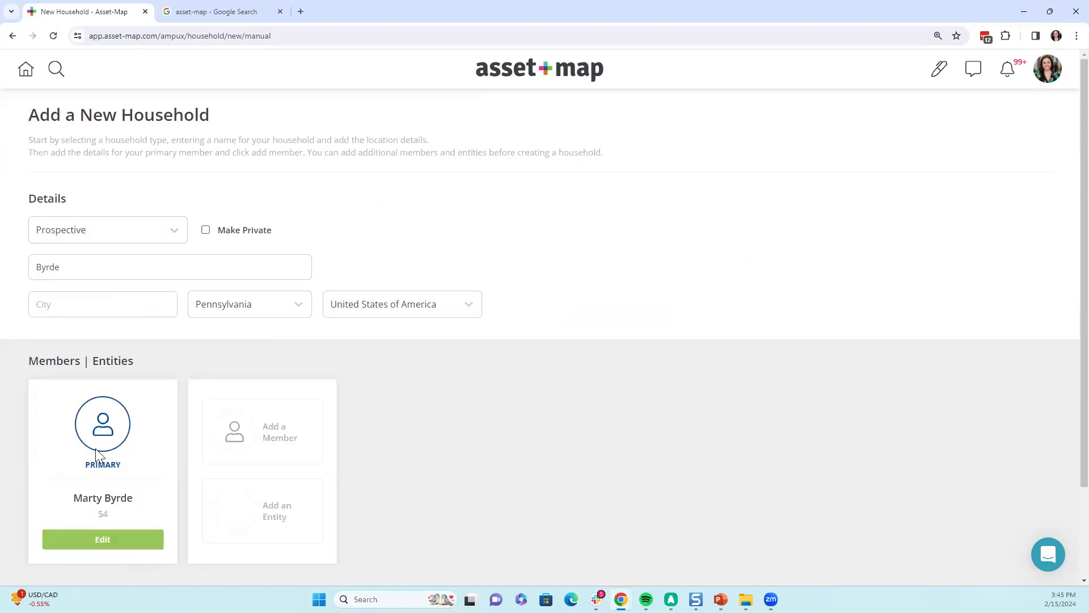
# Step: Add a second member with first and last name, age 54, gender Female and role Spouse
pyautogui.click(271, 424)
pyautogui.click(270, 406)
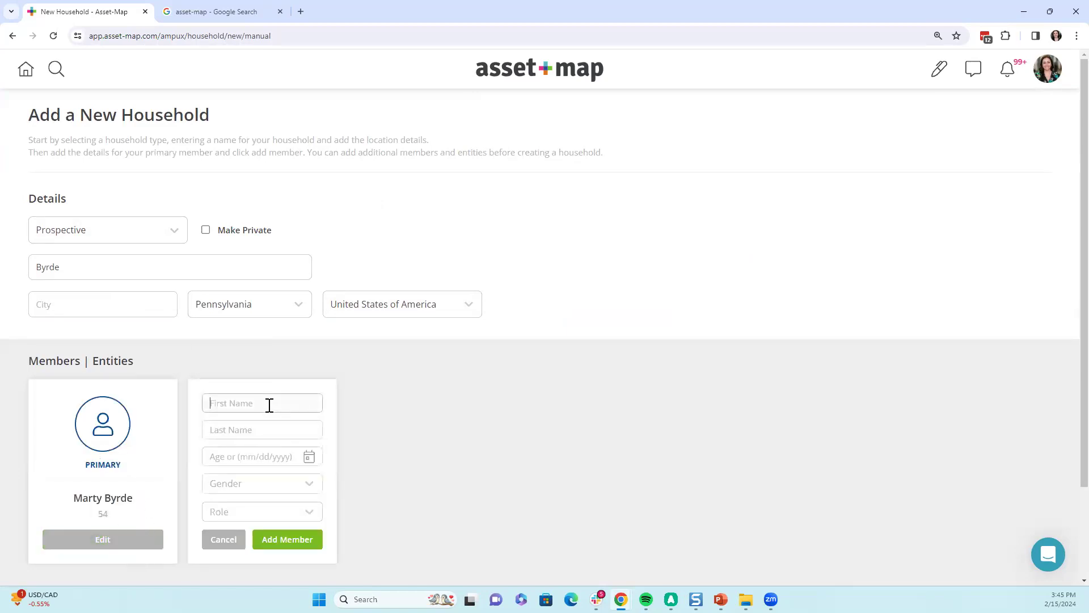
pyautogui.write('Wendy')
pyautogui.press('Tab')
pyautogui.write('Byrde')
pyautogui.click(259, 456)
pyautogui.write('54')
pyautogui.press('Tab')
pyautogui.click(247, 488)
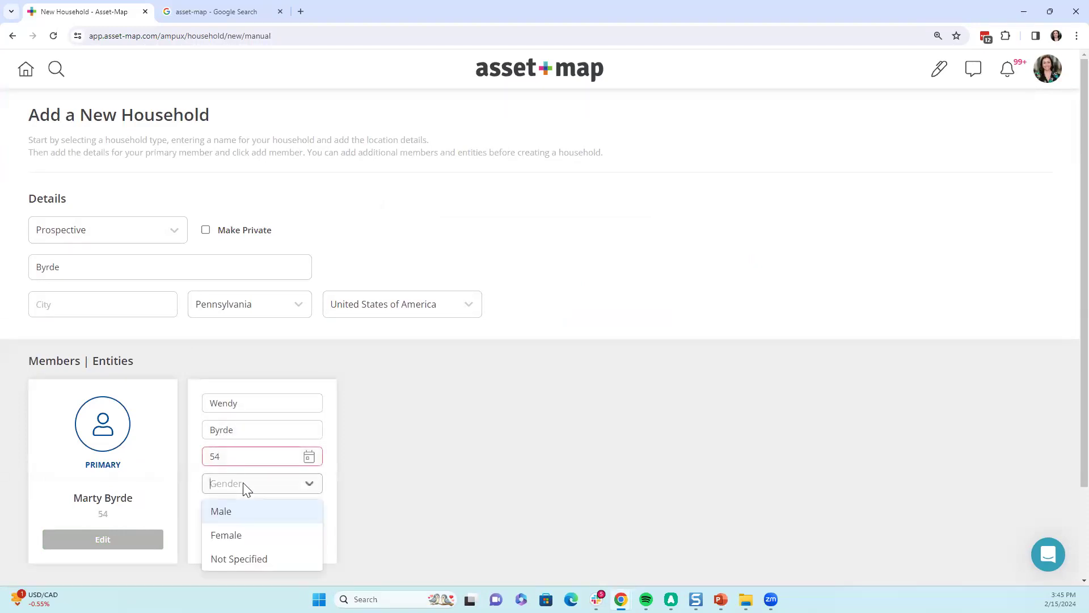
pyautogui.click(249, 534)
pyautogui.click(236, 511)
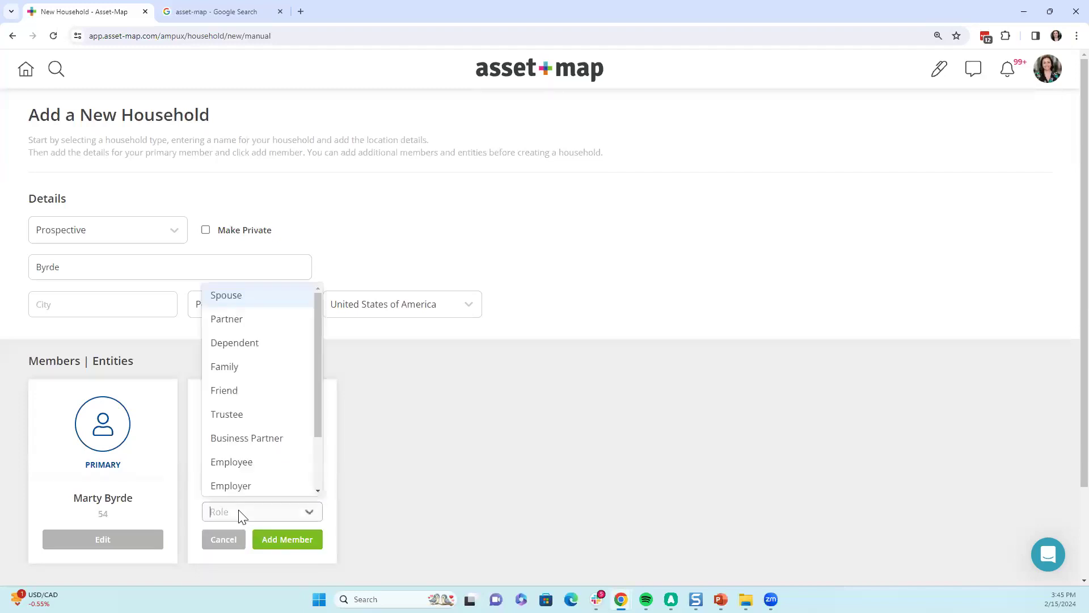
pyautogui.click(219, 295)
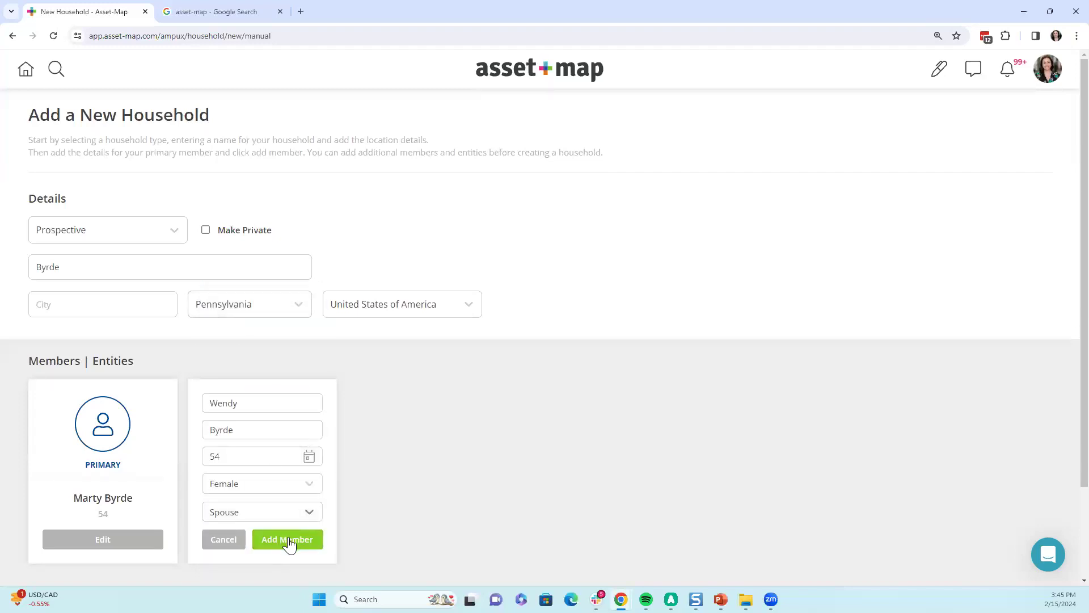
pyautogui.click(288, 540)
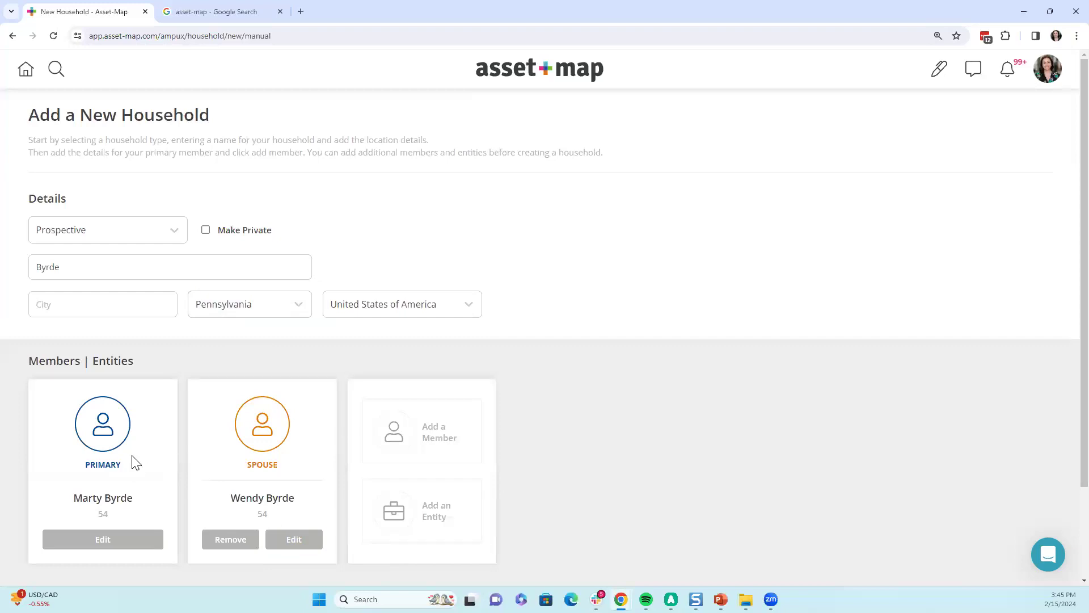
# Step: Create the prospective household and collapse the navigation menu beside its Asset-Map
pyautogui.scroll(-2, 777, 425)
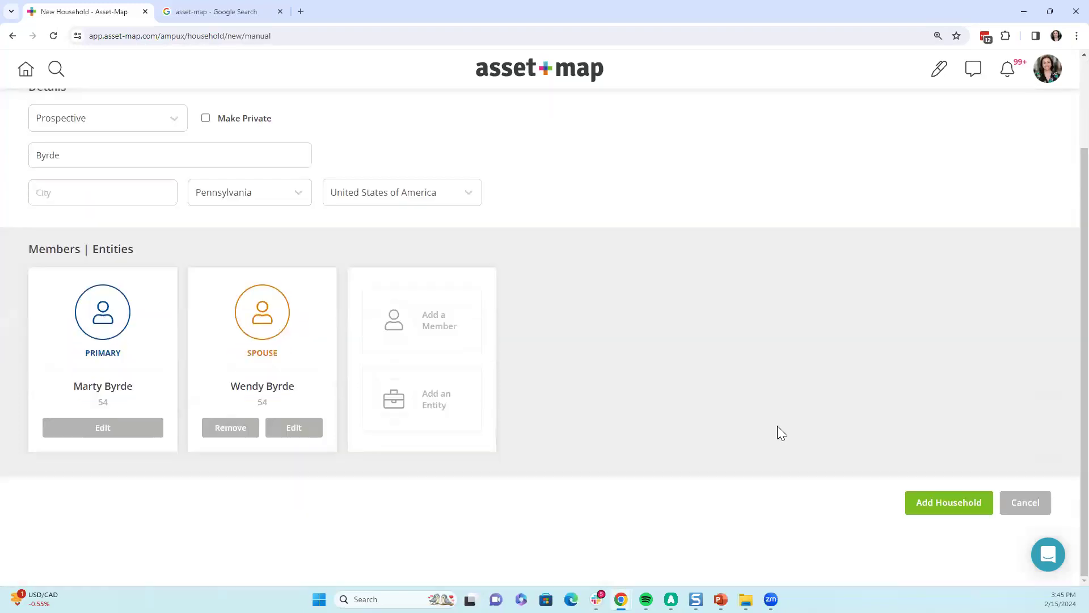
pyautogui.click(940, 512)
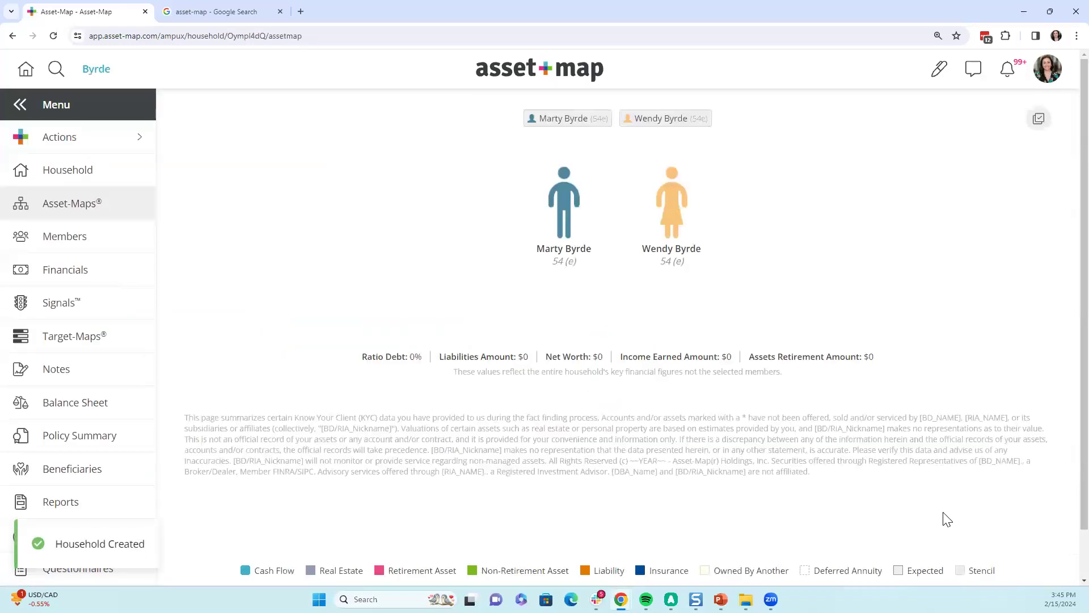
pyautogui.click(87, 108)
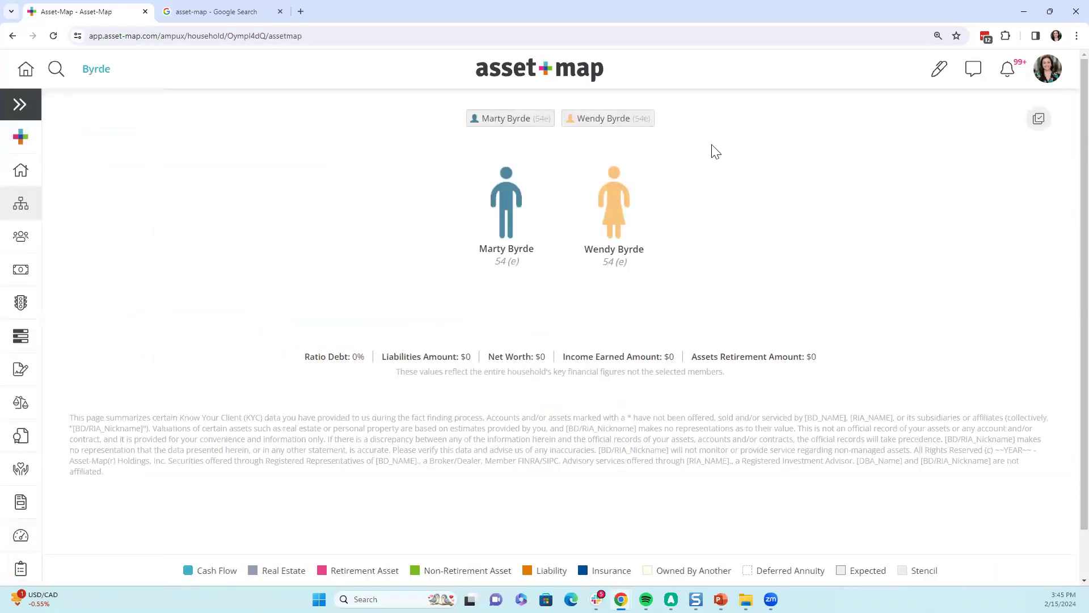
# Step: Start applying a stencil to the Asset-Map and look over the stencils in the Public Library
pyautogui.rightClick(280, 207)
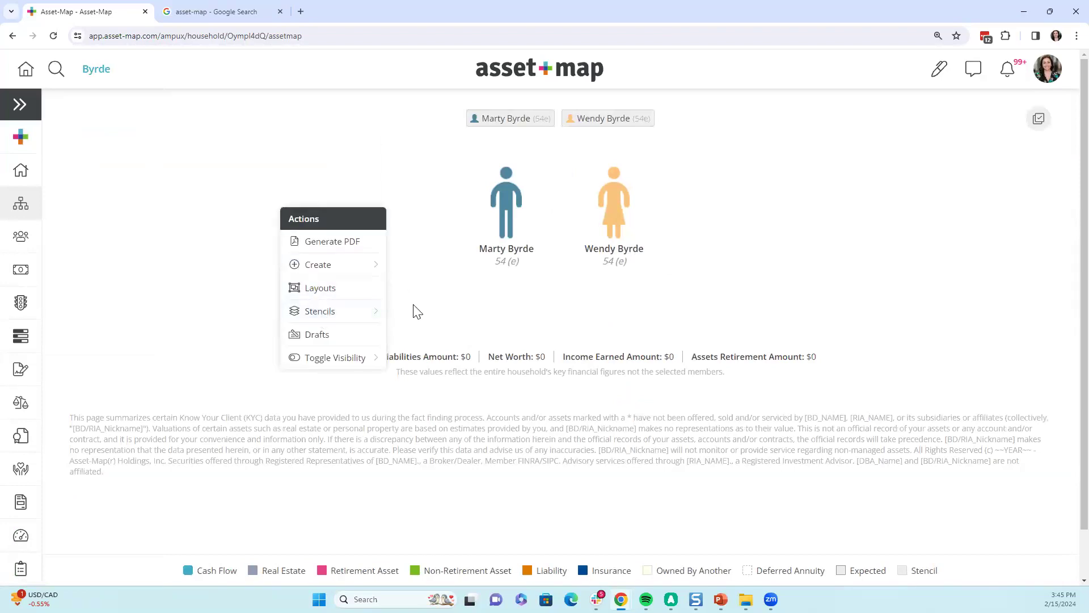
pyautogui.click(404, 318)
pyautogui.rightClick(321, 266)
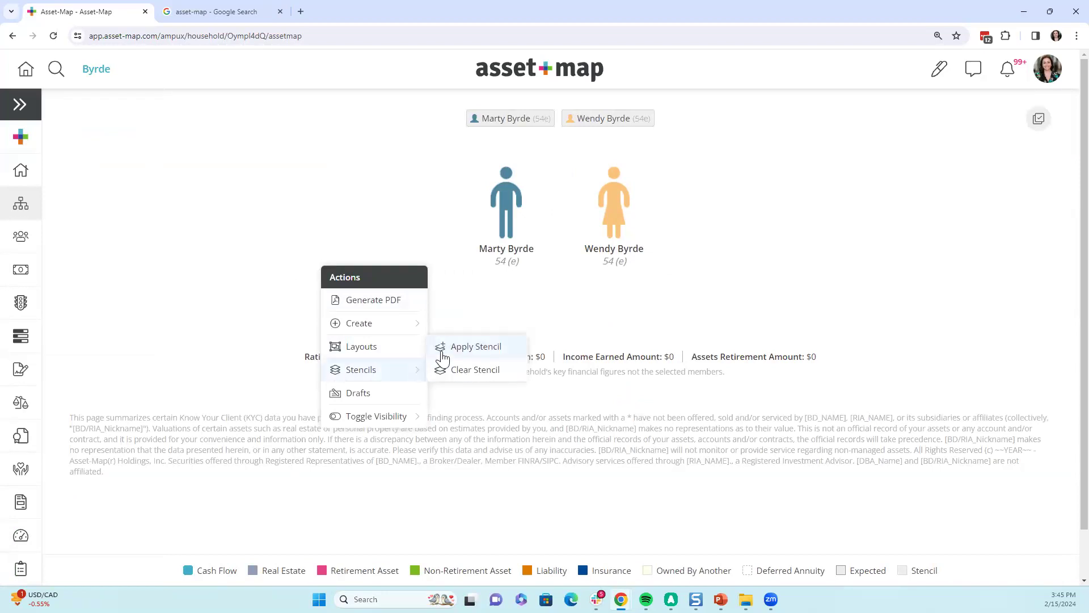
pyautogui.click(443, 353)
pyautogui.click(600, 143)
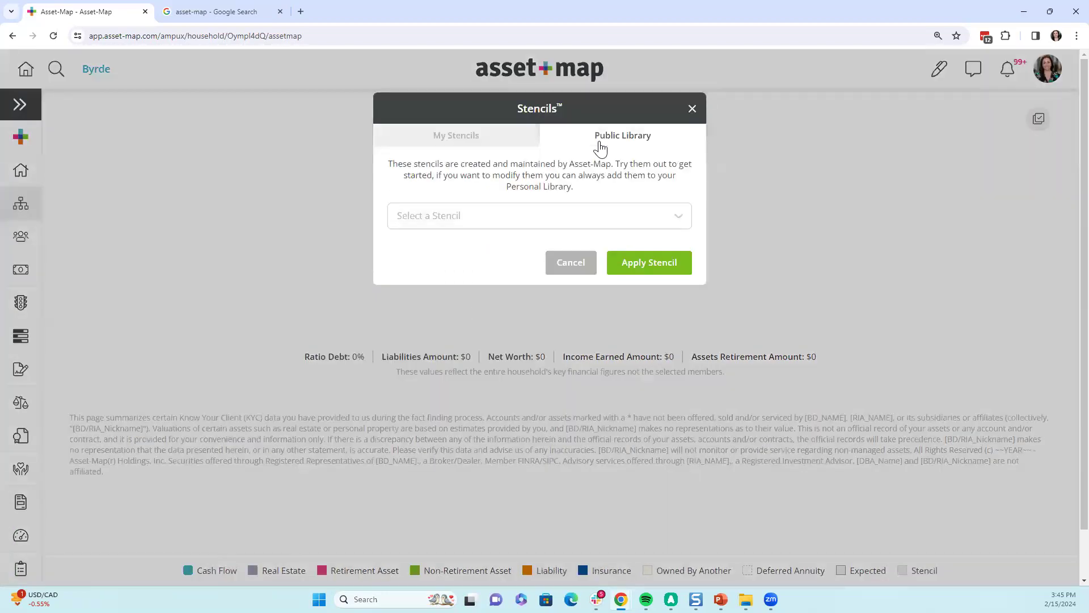
pyautogui.click(601, 225)
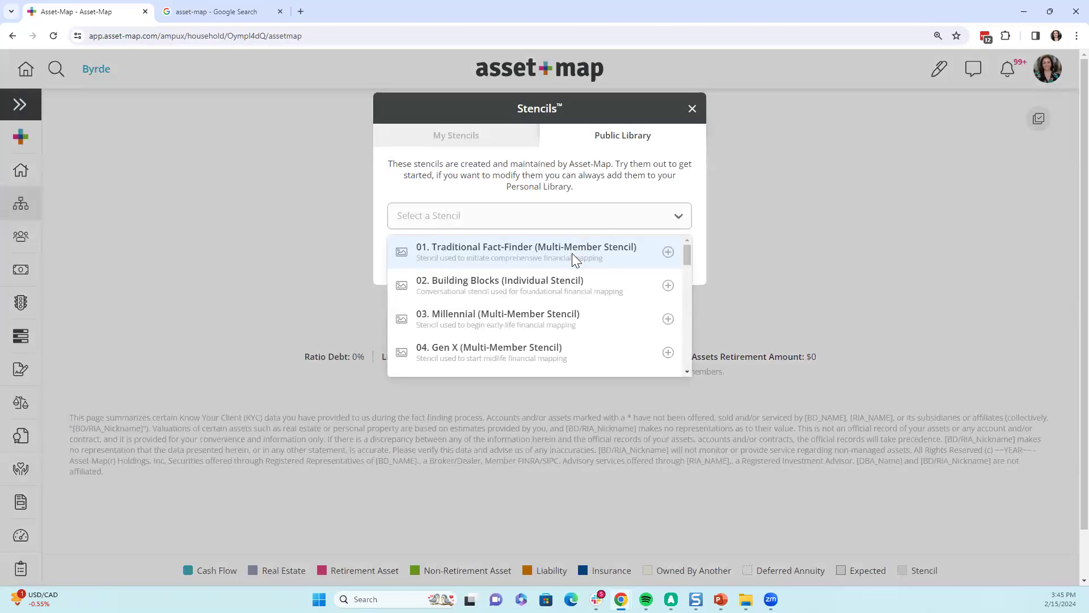
# Step: Apply LJ's General Fact-Finder Stencil from My Stencils to the household's Asset-Map
pyautogui.click(461, 140)
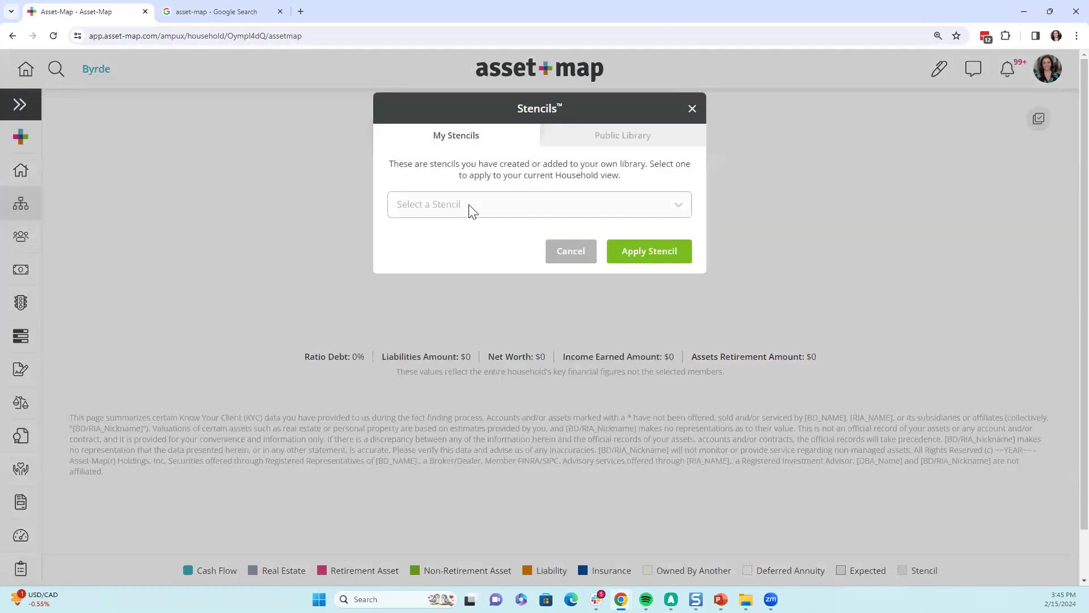
pyautogui.click(470, 210)
pyautogui.scroll(-5, 481, 280)
pyautogui.scroll(-4, 482, 284)
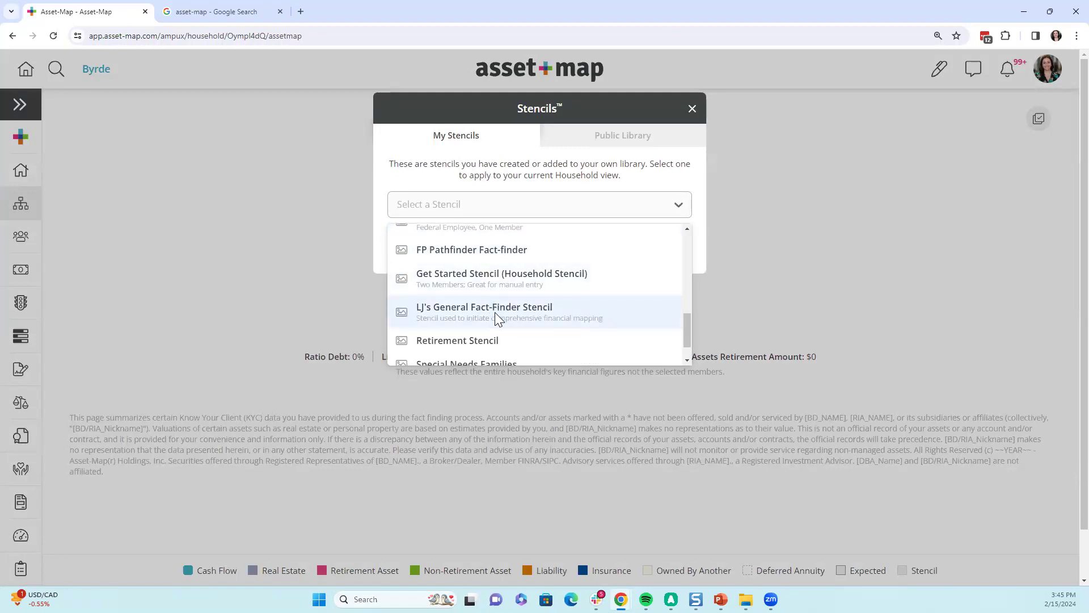
pyautogui.click(496, 312)
pyautogui.click(668, 292)
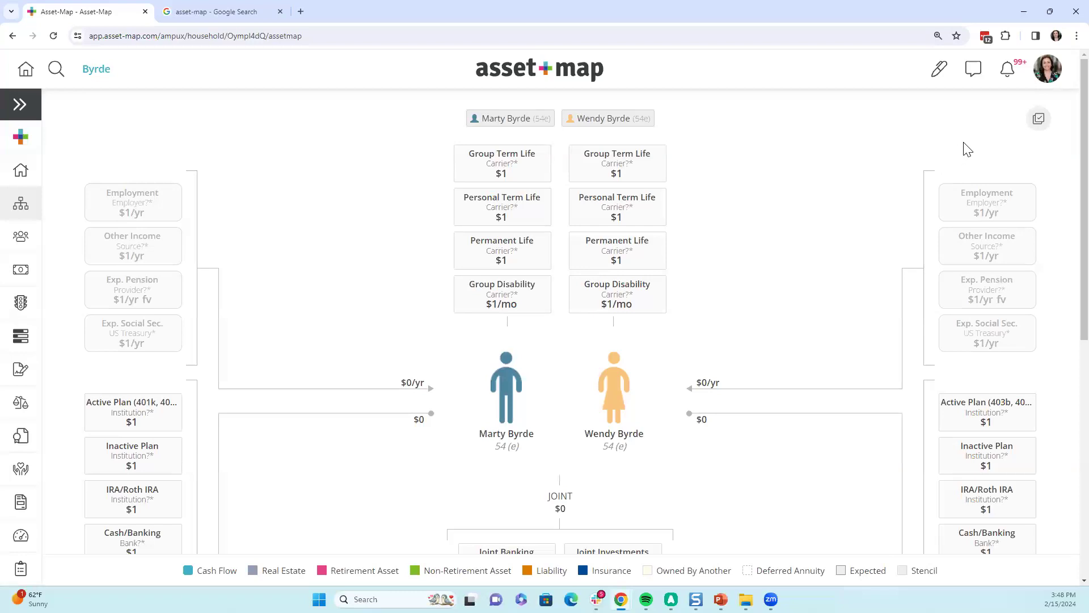
# Step: Open the support messenger, look over the support options and help article search, and close it
pyautogui.click(973, 69)
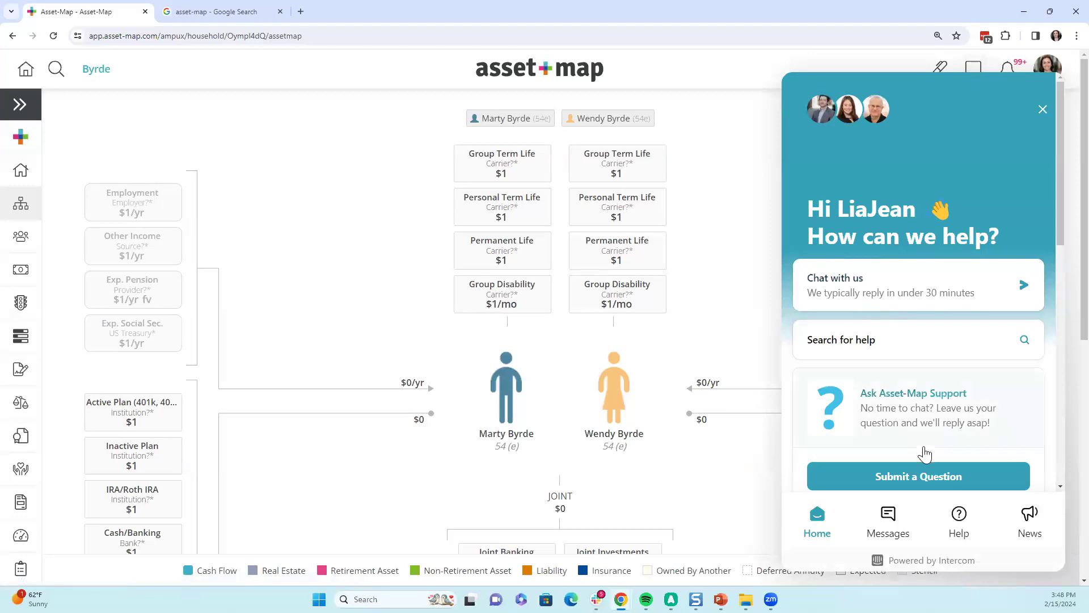
pyautogui.scroll(-2, 923, 451)
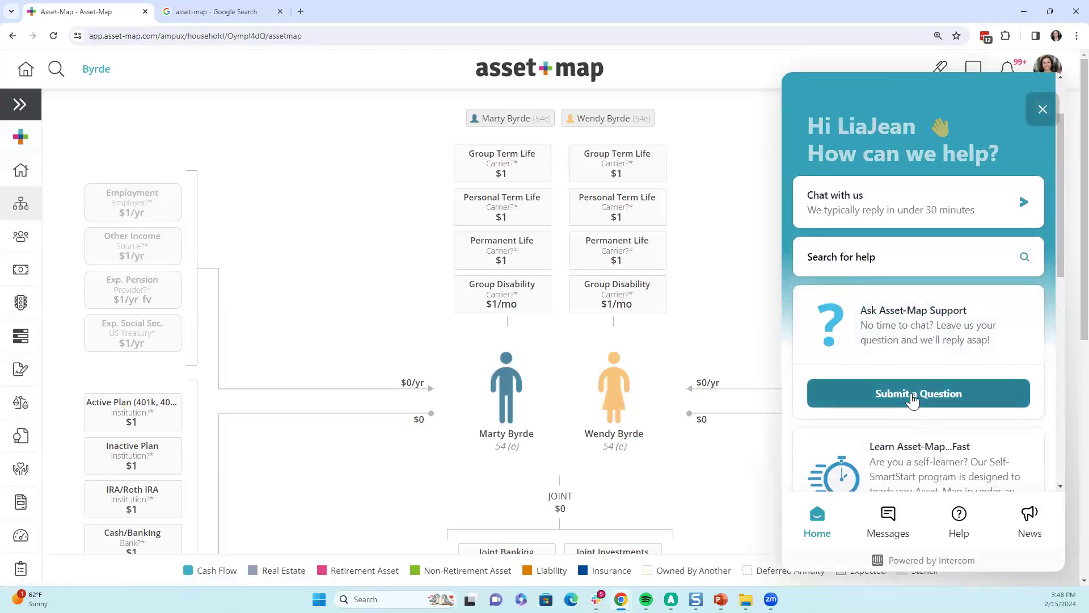
pyautogui.click(856, 264)
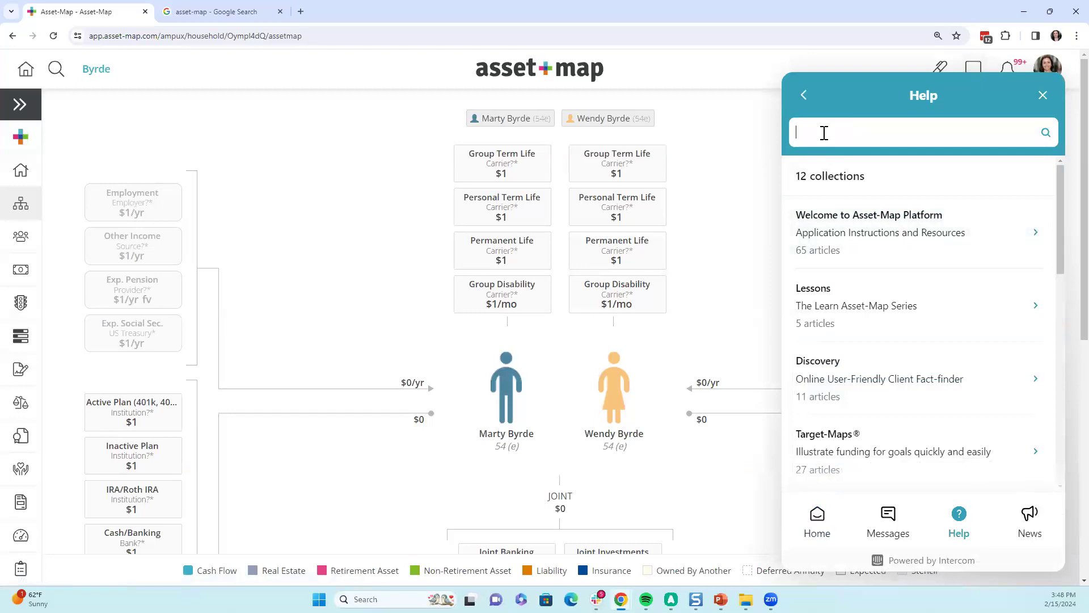
pyautogui.click(1044, 95)
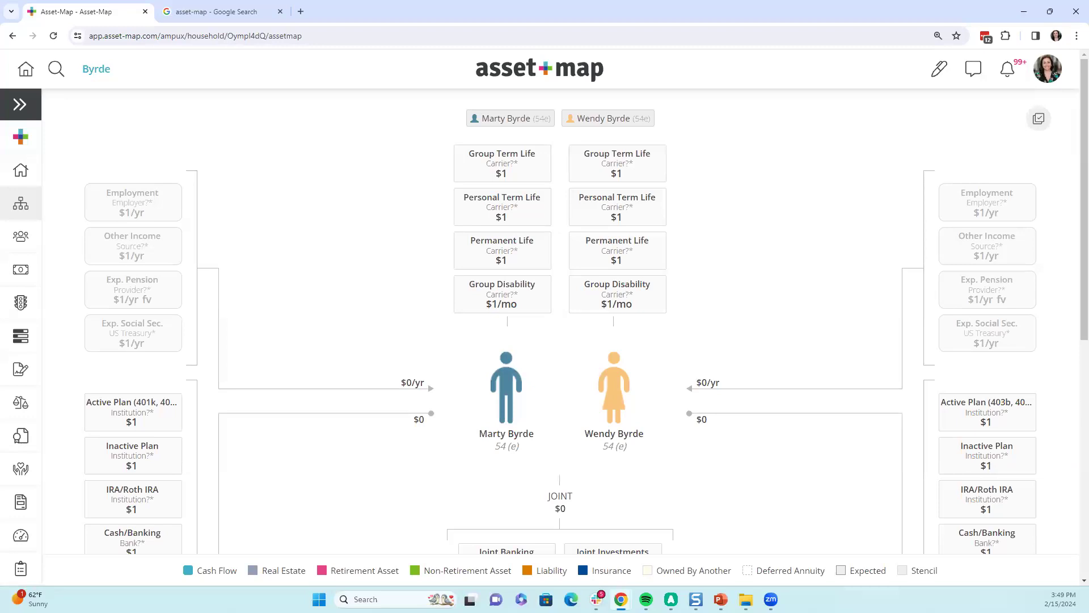
# Step: Start adding another household manually from the dashboard and check the household types, leaving Client selected
pyautogui.click(527, 73)
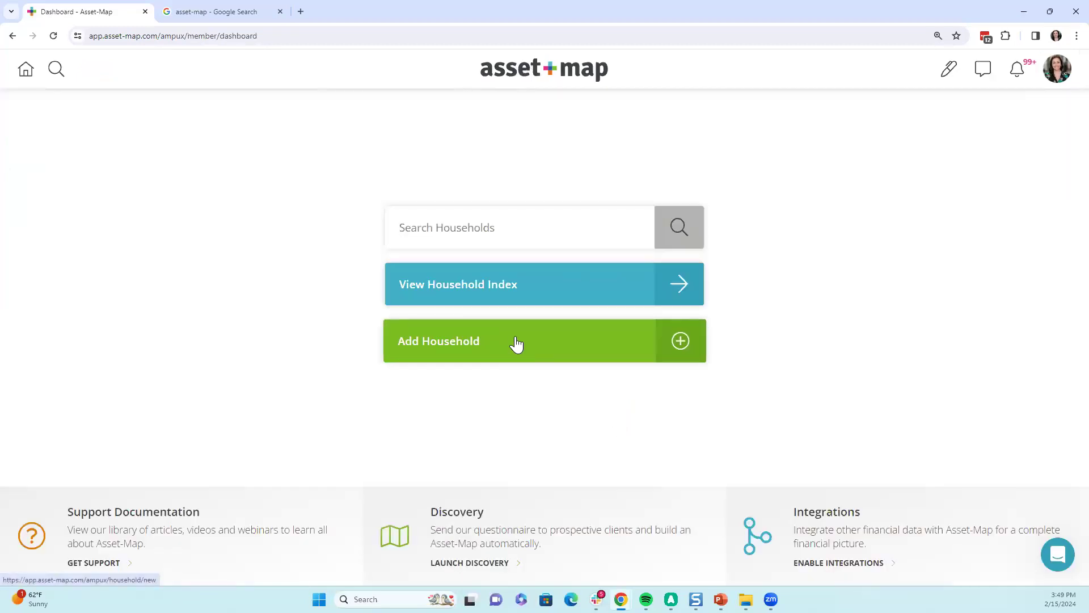
pyautogui.click(516, 344)
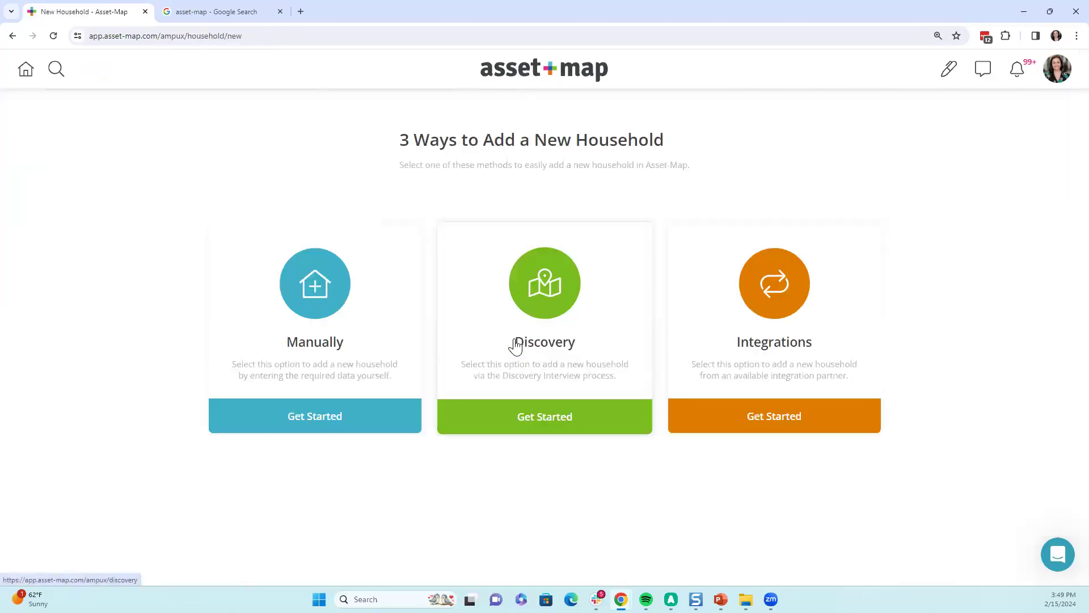
pyautogui.click(331, 328)
pyautogui.click(165, 235)
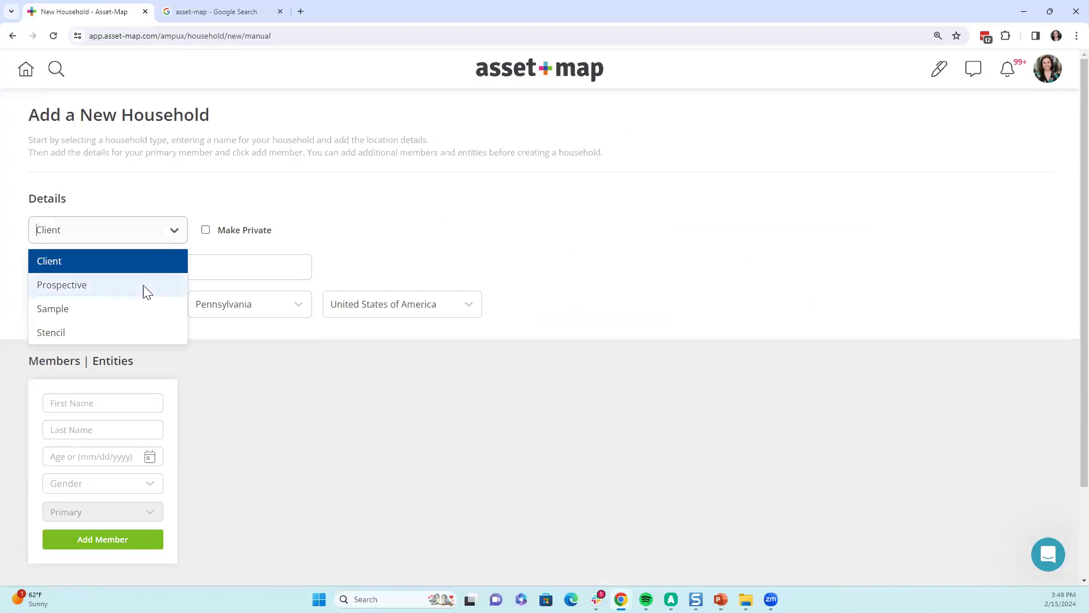
pyautogui.click(165, 213)
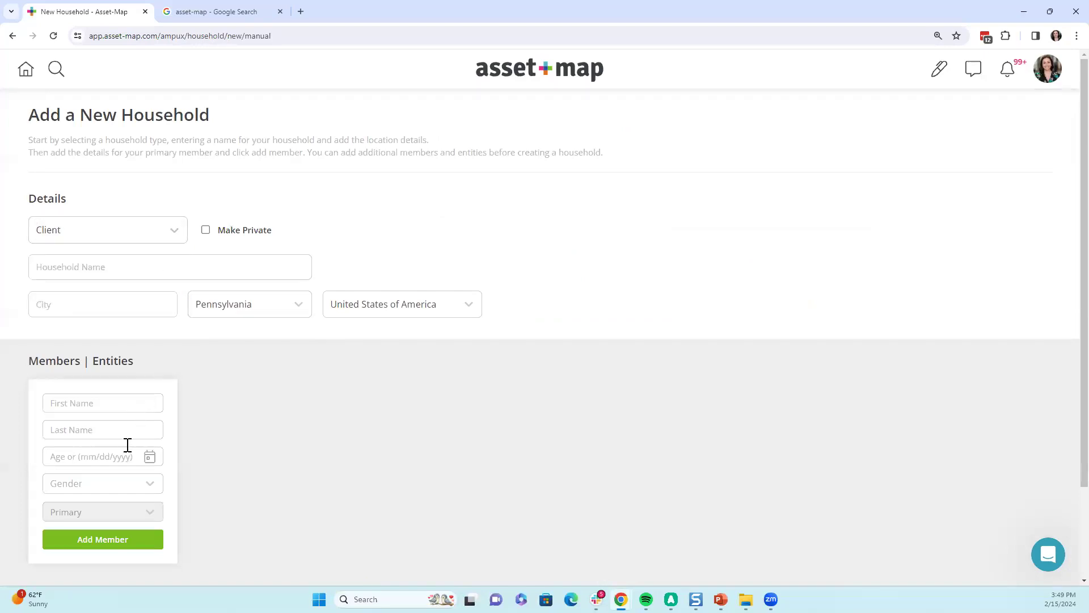
# Step: Add the client household's primary member with first and last name, age 54 and gender Male
pyautogui.click(106, 405)
pyautogui.write('Marty')
pyautogui.press('Tab')
pyautogui.write('Bye')
pyautogui.press('BackSpace')
pyautogui.write('rde')
pyautogui.click(104, 448)
pyautogui.write('54')
pyautogui.click(94, 490)
pyautogui.click(97, 511)
pyautogui.click(107, 539)
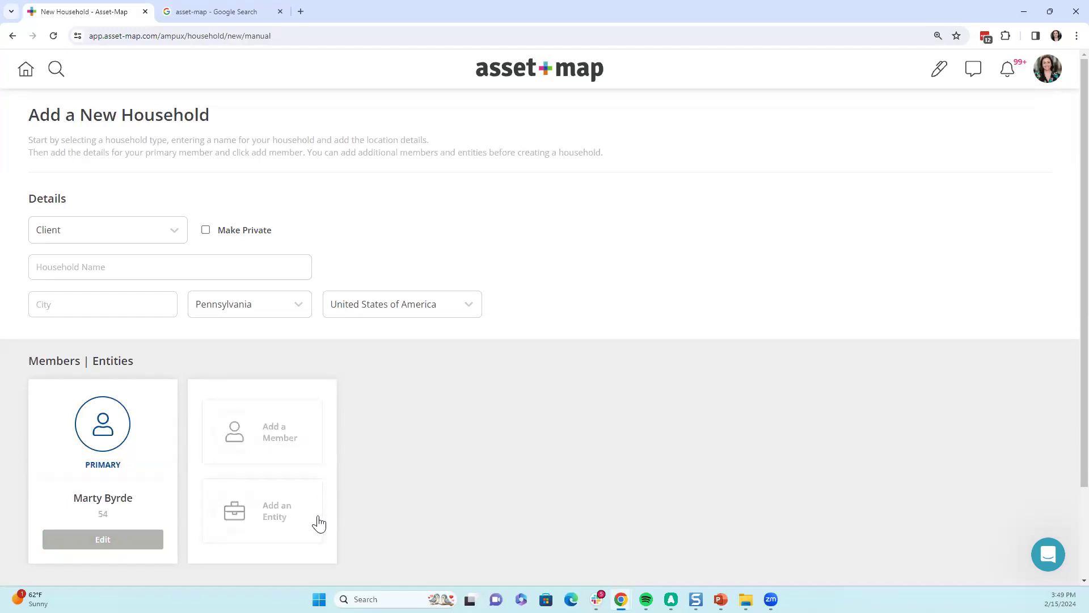
# Step: Enter the family's surname as the household name and create the single-member client household
pyautogui.scroll(-2, 544, 475)
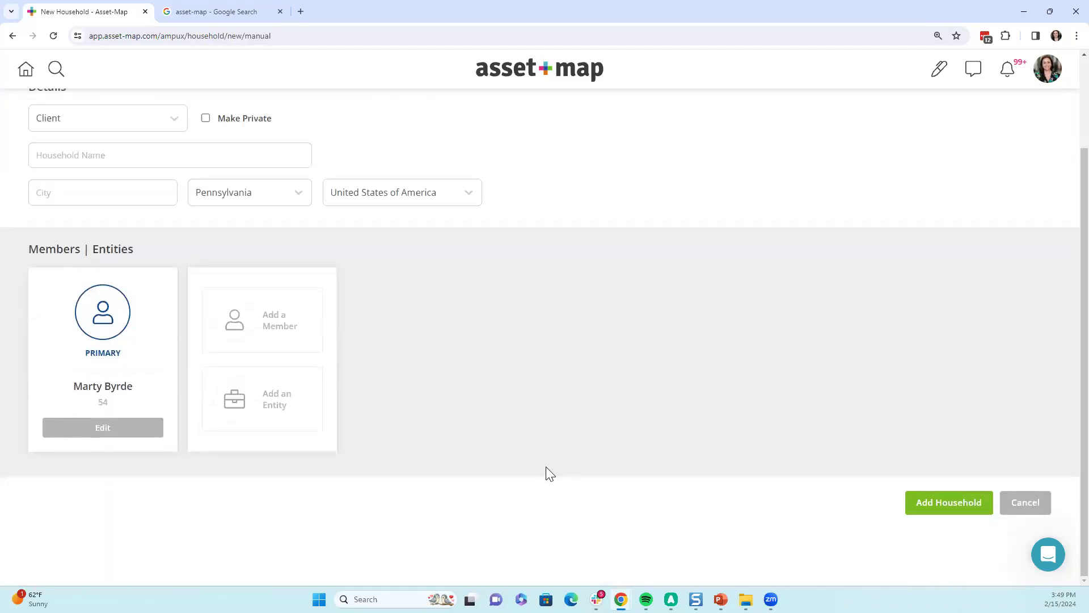
pyautogui.click(955, 506)
pyautogui.click(186, 154)
pyautogui.write('Byrde')
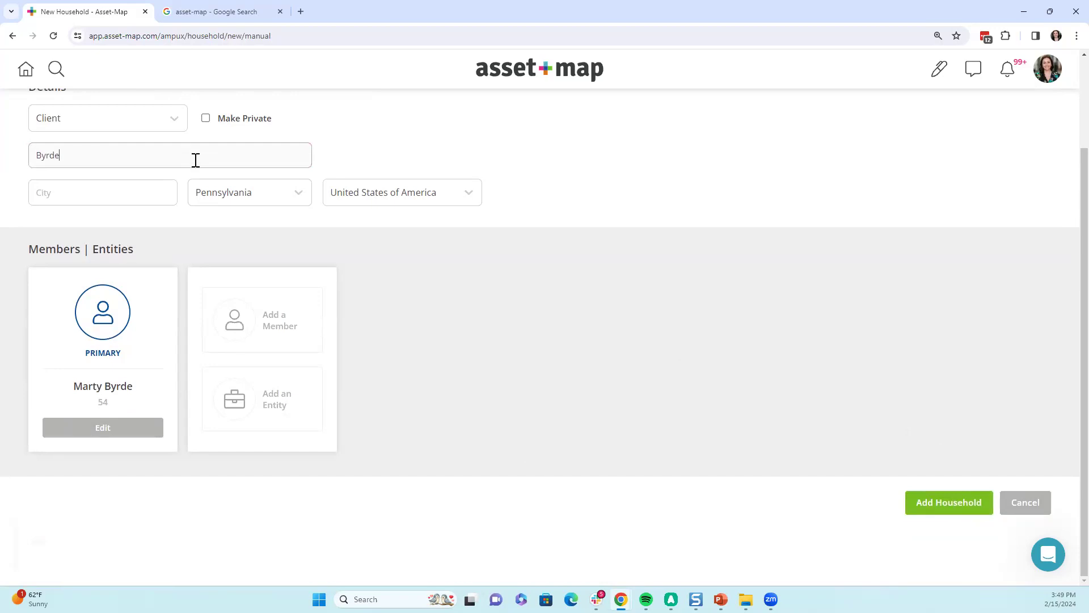
pyautogui.click(912, 500)
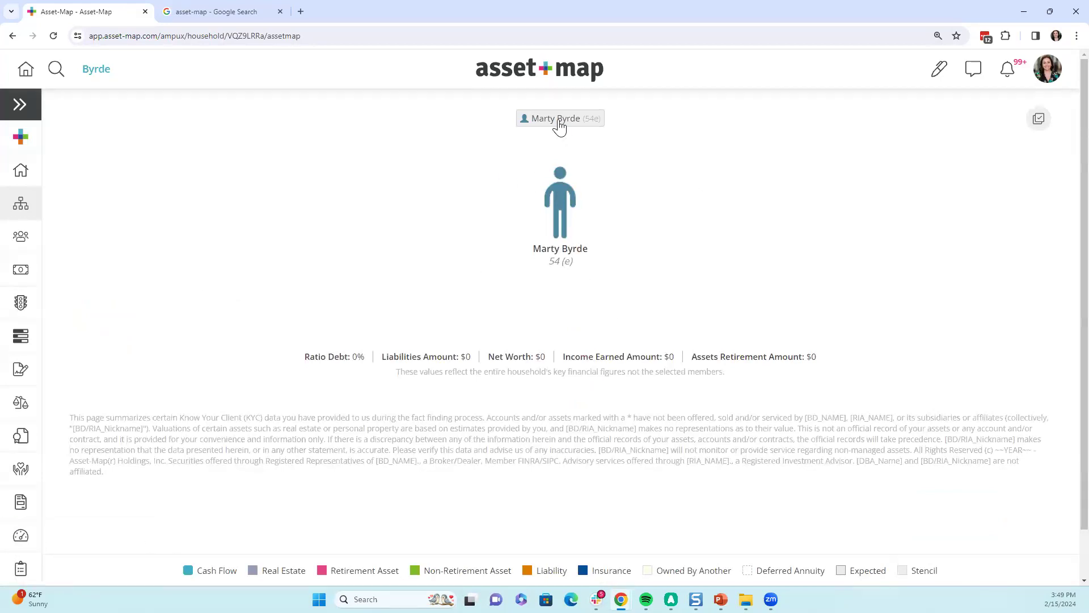
pyautogui.click(22, 136)
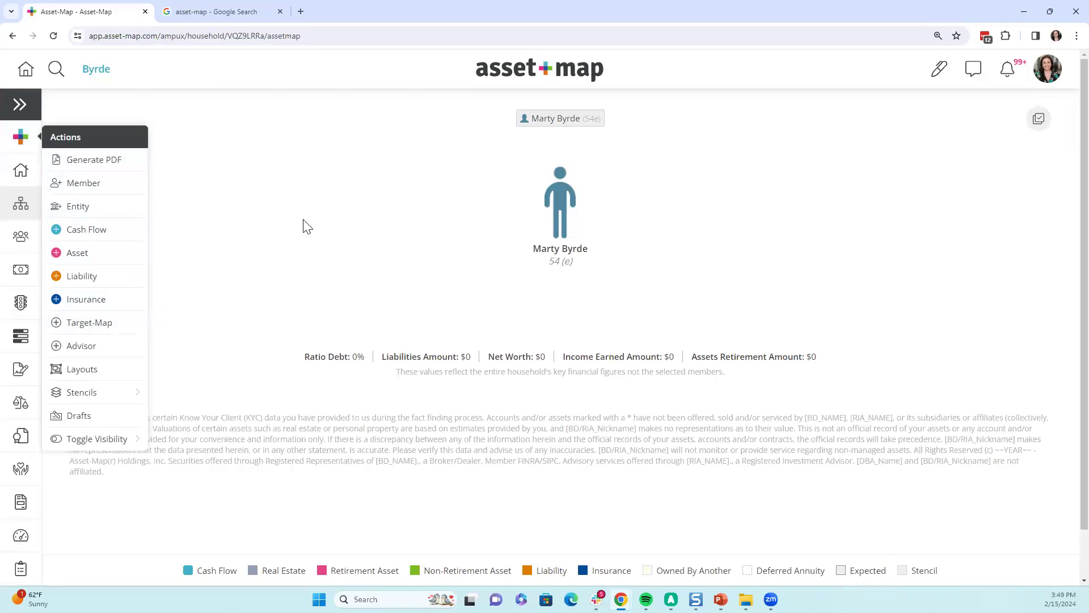
pyautogui.click(386, 178)
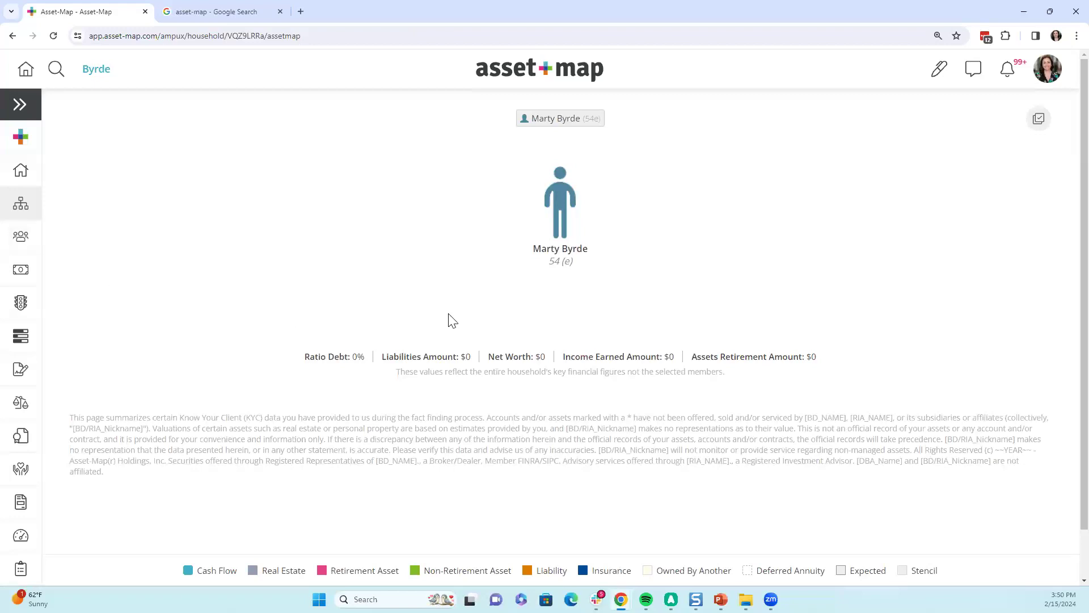
# Step: Search the households for "young" and open the Young Family household's Asset-Map to look over its placeholders
pyautogui.click(61, 70)
pyautogui.write('young')
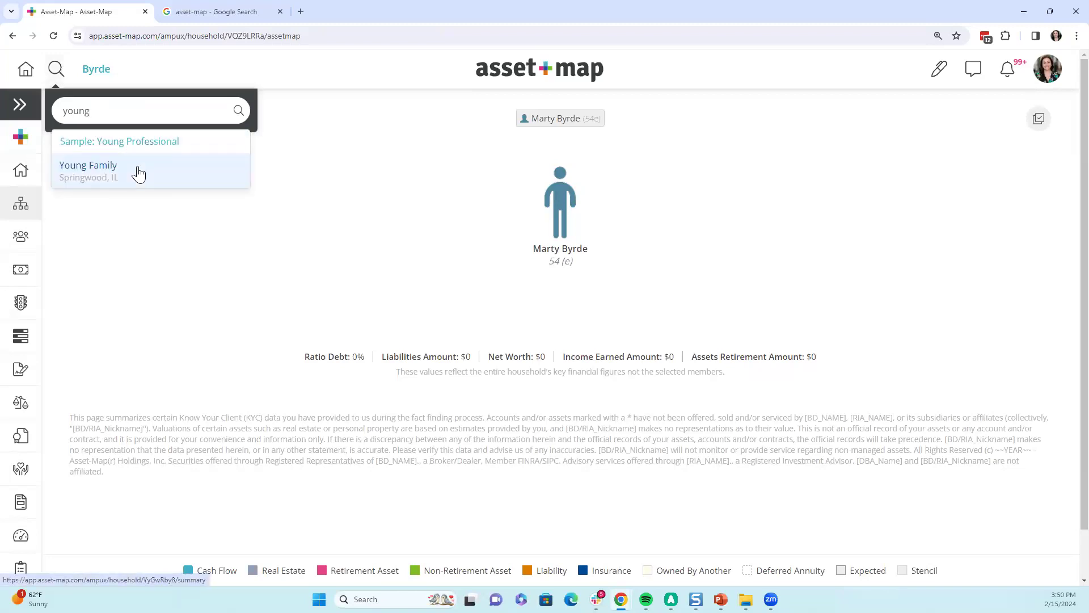
pyautogui.click(138, 168)
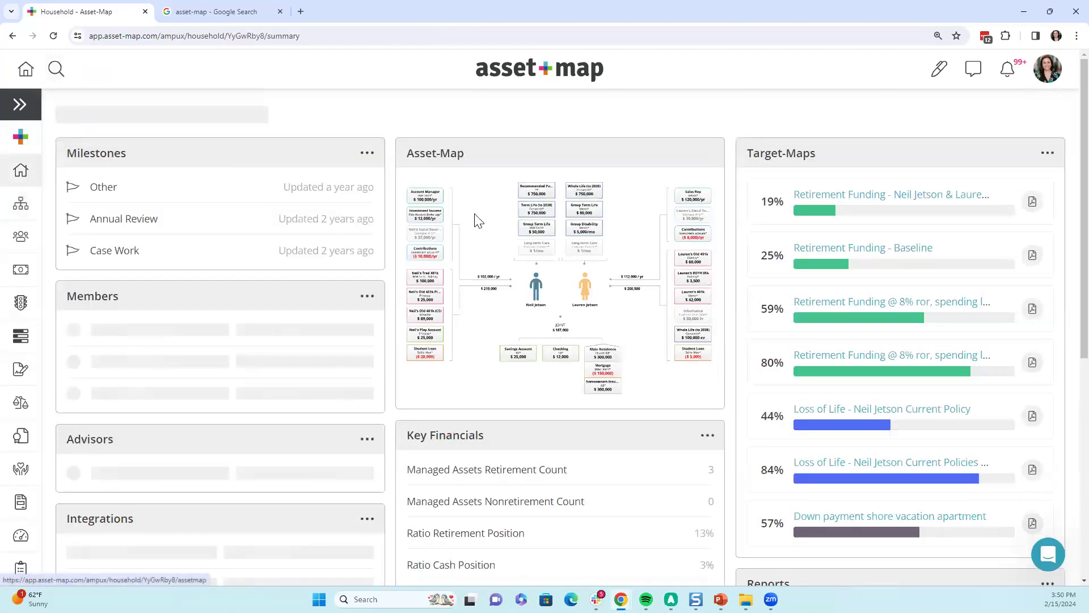
pyautogui.click(476, 222)
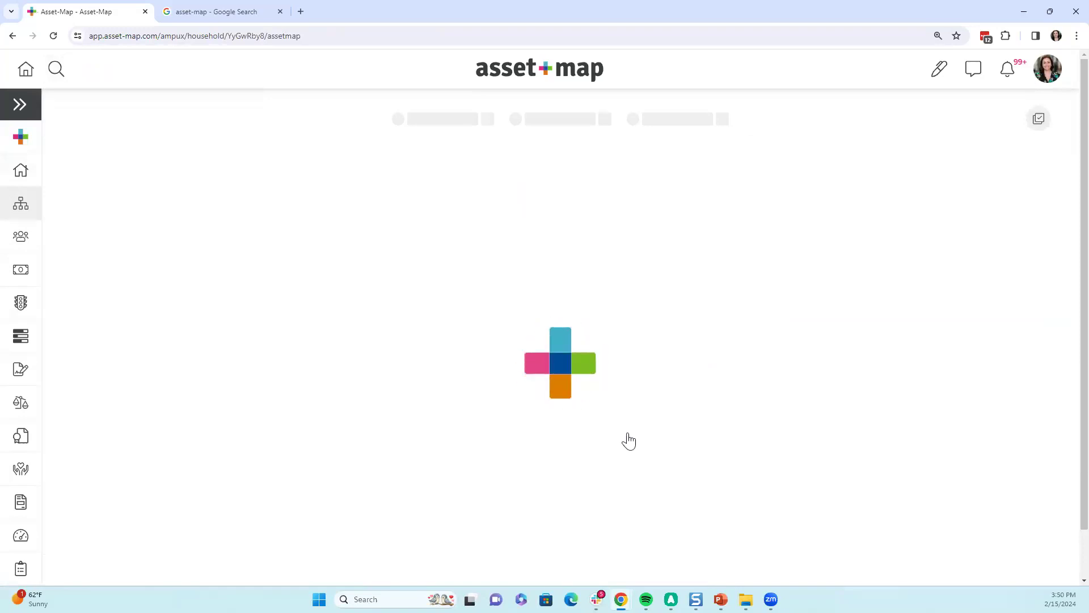
pyautogui.scroll(-2, 590, 406)
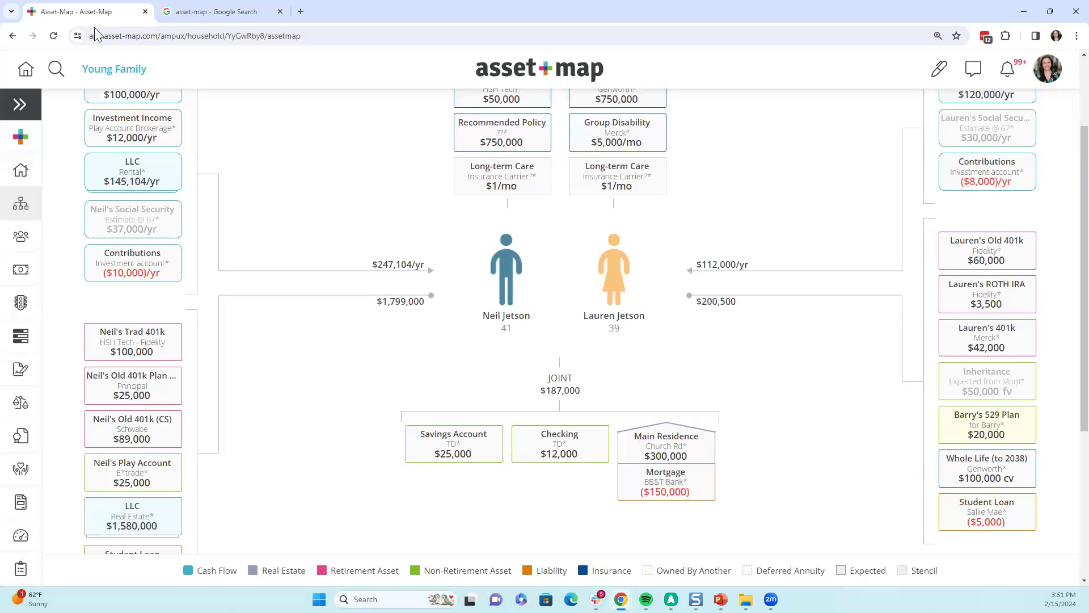
# Step: Start adding a household through Discovery, view the intake form behind the personal inbound link, and return to the Discovery page
pyautogui.click(543, 79)
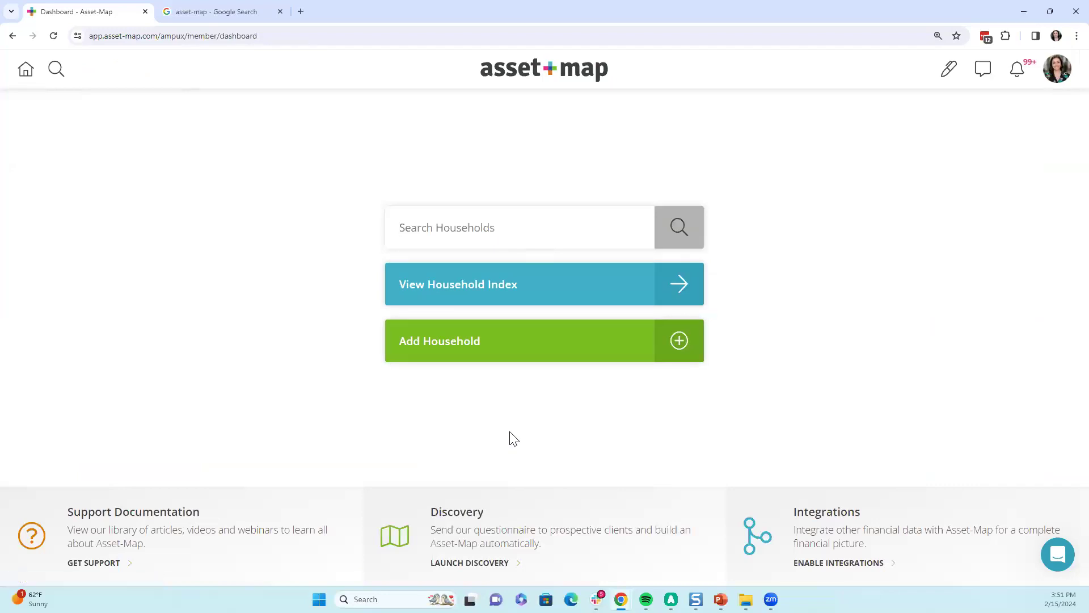
pyautogui.click(469, 353)
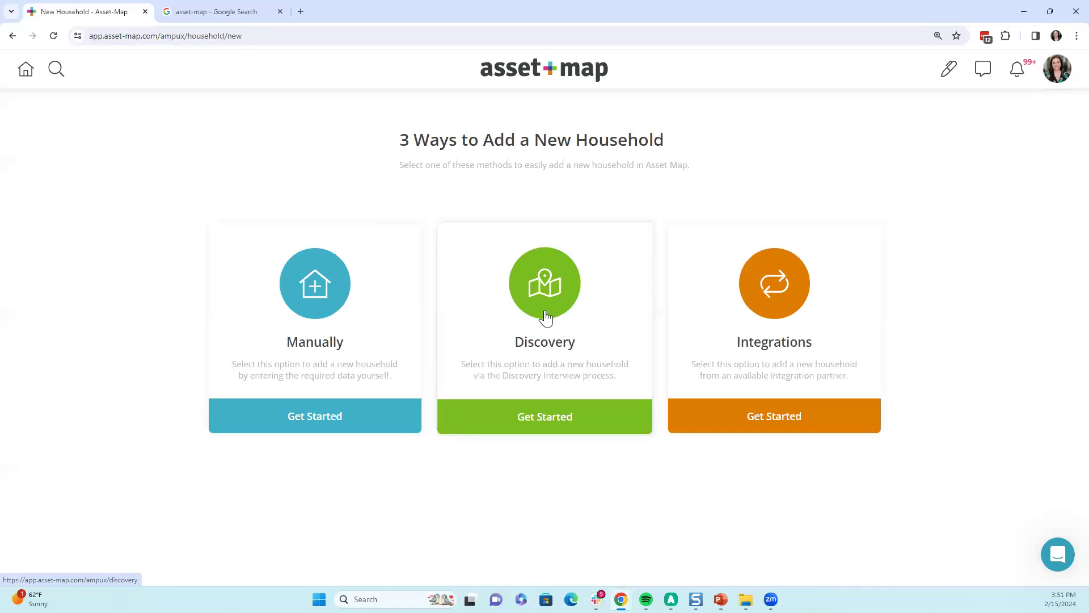
pyautogui.click(546, 313)
pyautogui.click(122, 227)
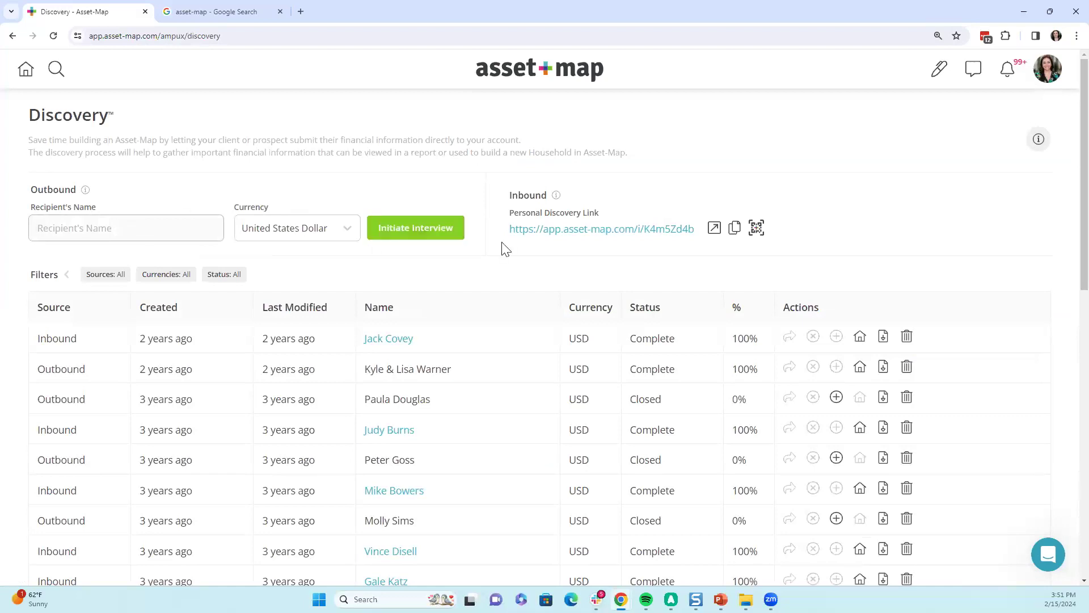
pyautogui.click(543, 230)
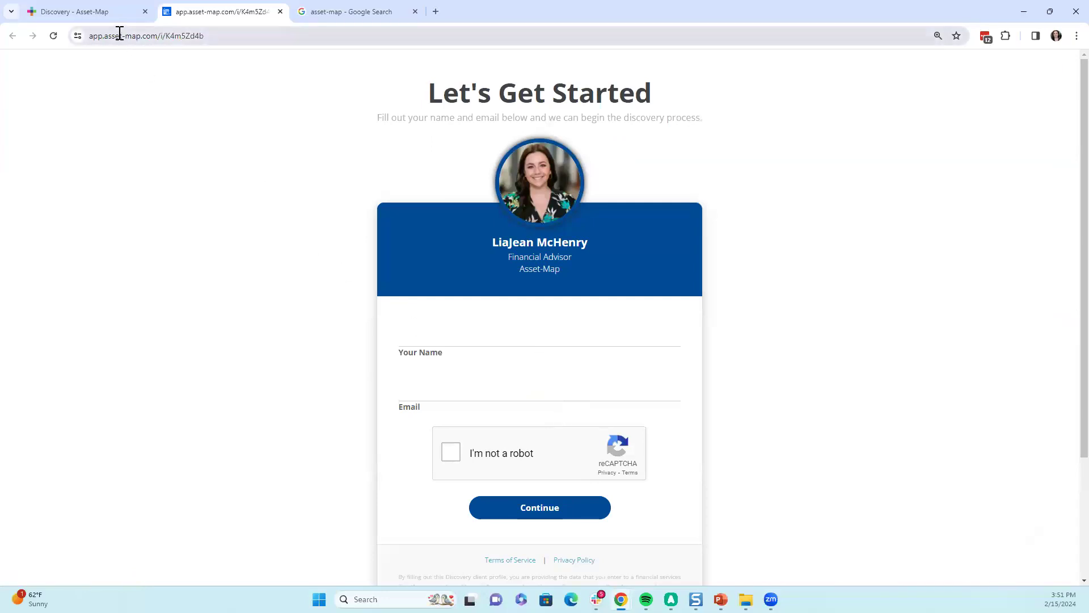
pyautogui.click(105, 14)
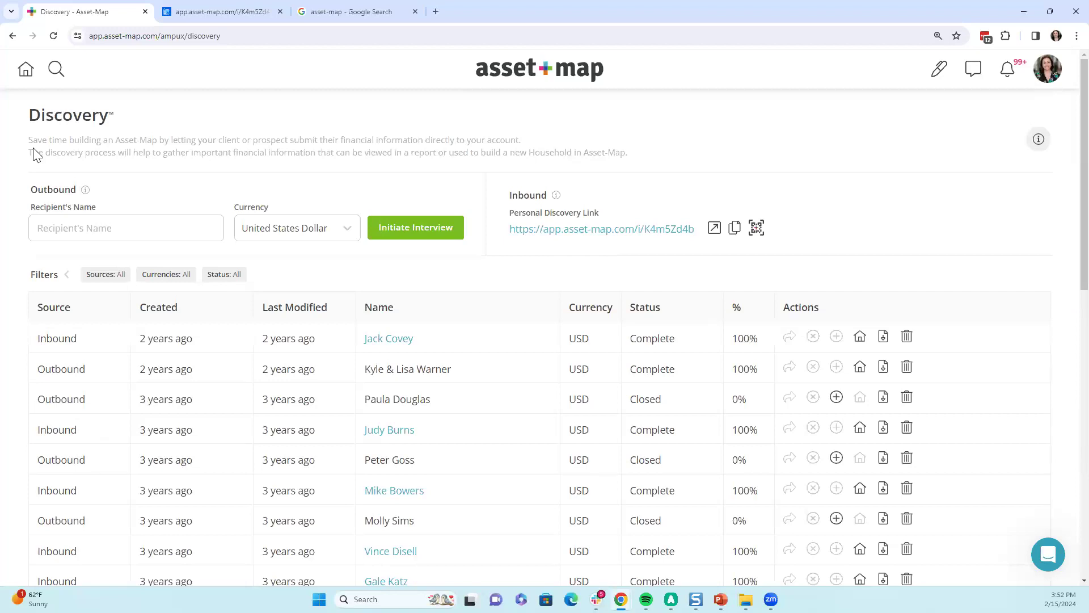
# Step: Open the Asset-Map of the household belonging to the first listed Discovery interview and inspect its Operating Expenses cash flow
pyautogui.click(62, 77)
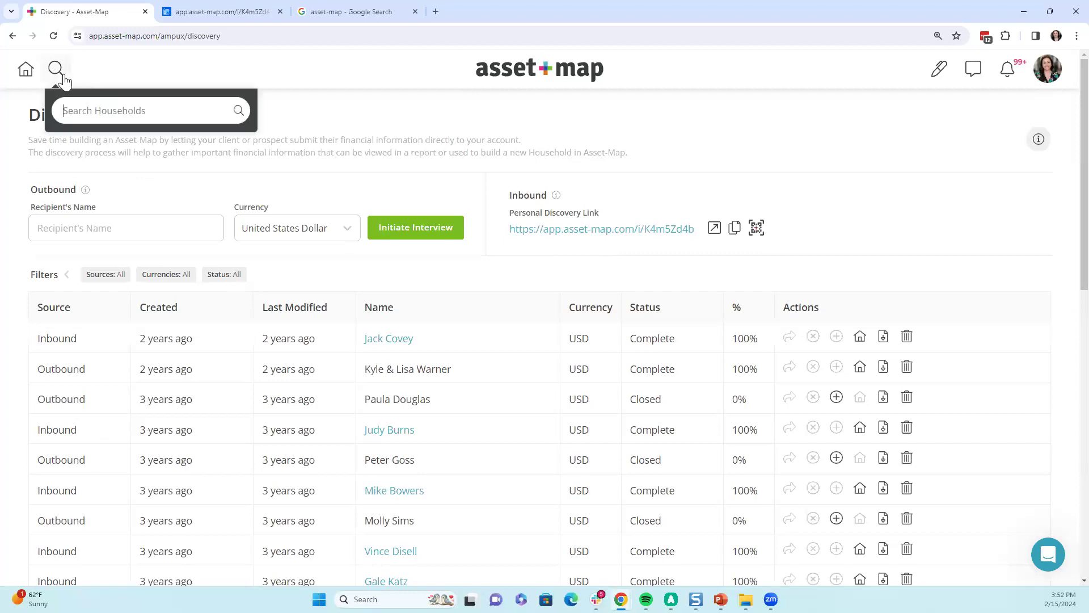
pyautogui.write('covey')
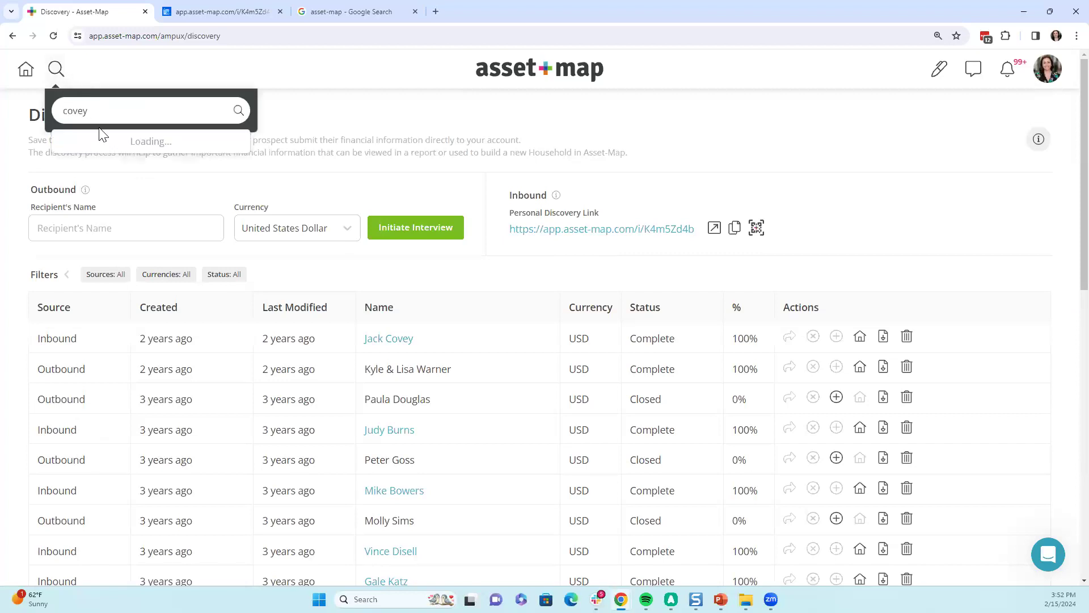
pyautogui.click(94, 143)
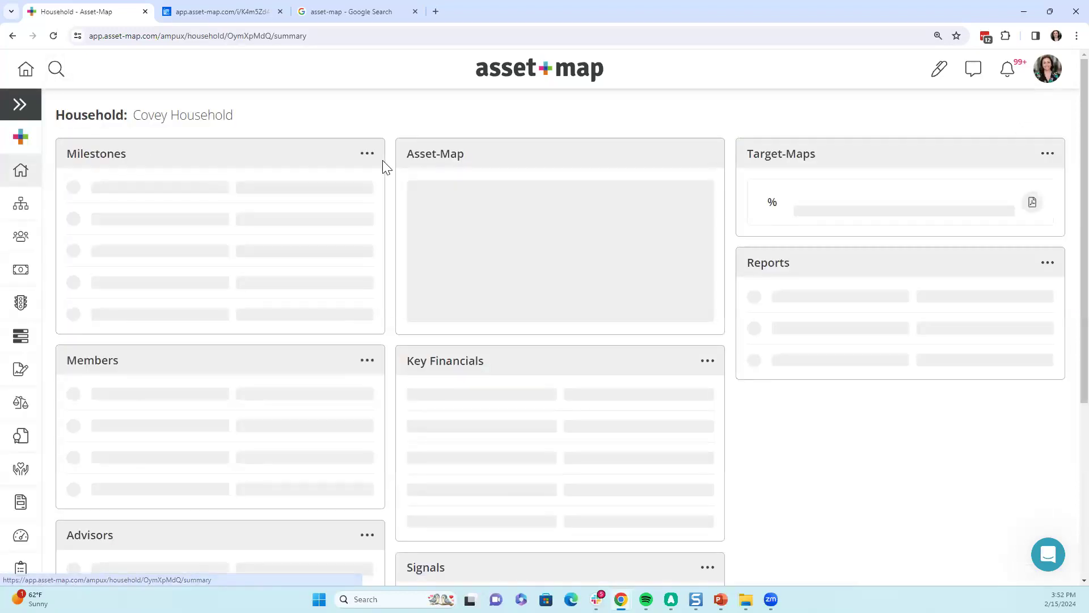
pyautogui.click(546, 231)
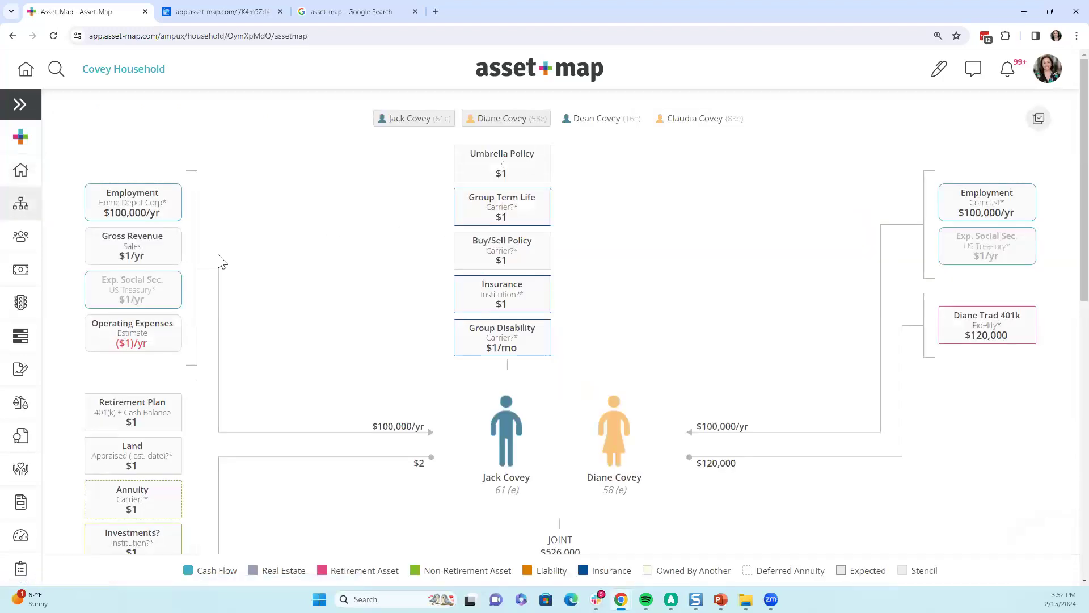
pyautogui.click(165, 341)
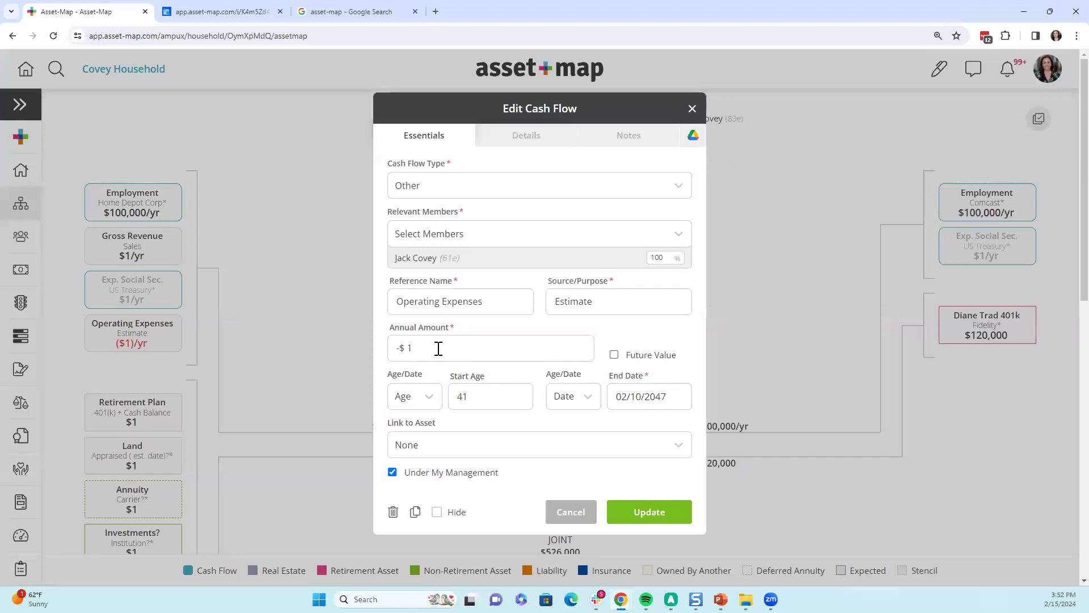
pyautogui.click(692, 109)
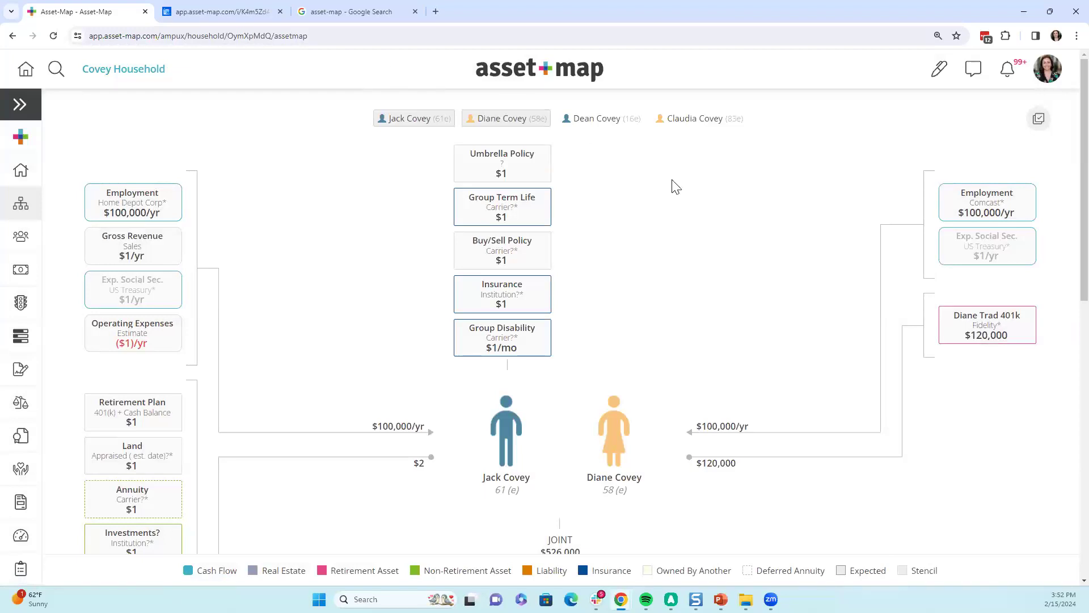
# Step: Return to the dashboard and search the support messenger's help articles for "accelerate"
pyautogui.click(565, 70)
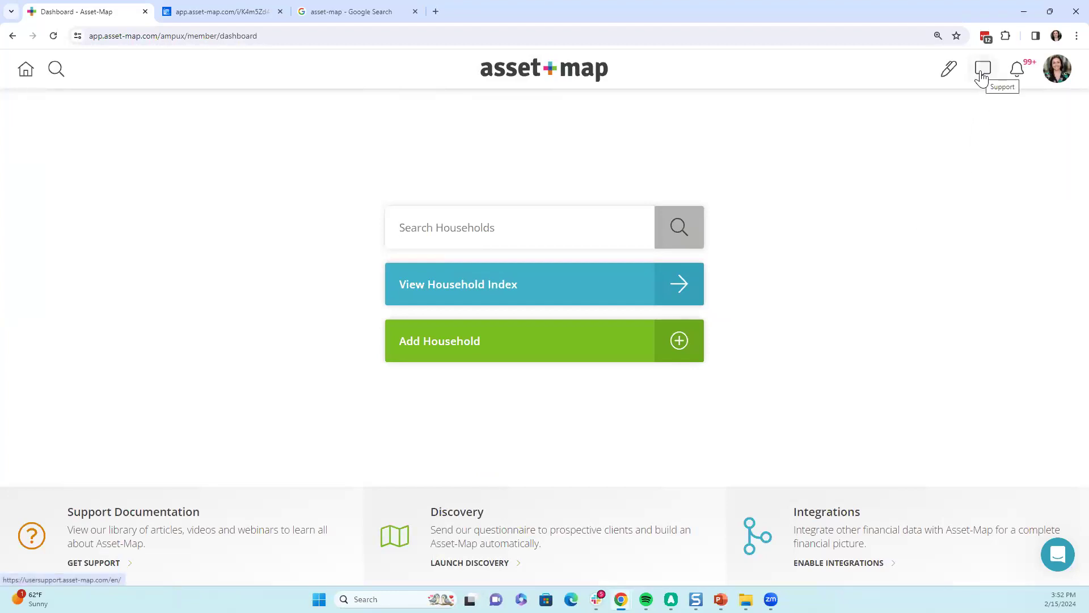
pyautogui.click(1056, 561)
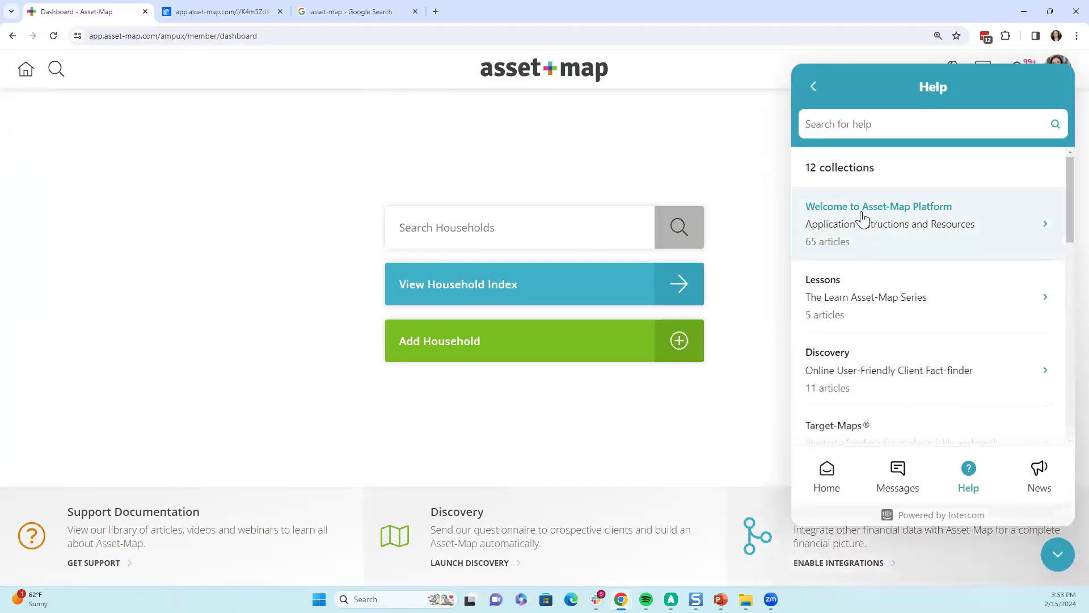
pyautogui.click(808, 85)
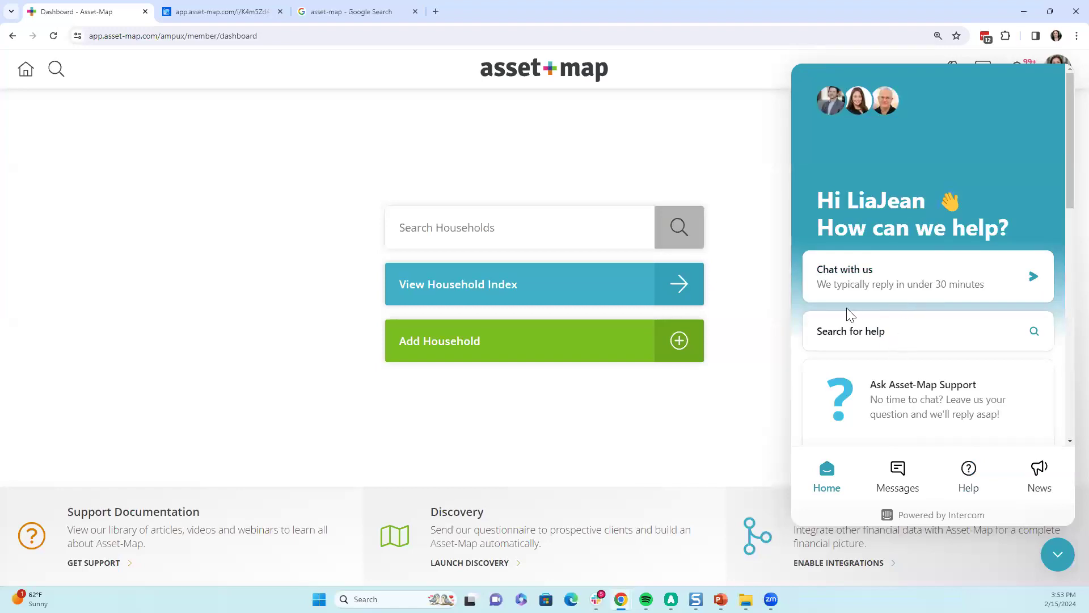
pyautogui.click(851, 335)
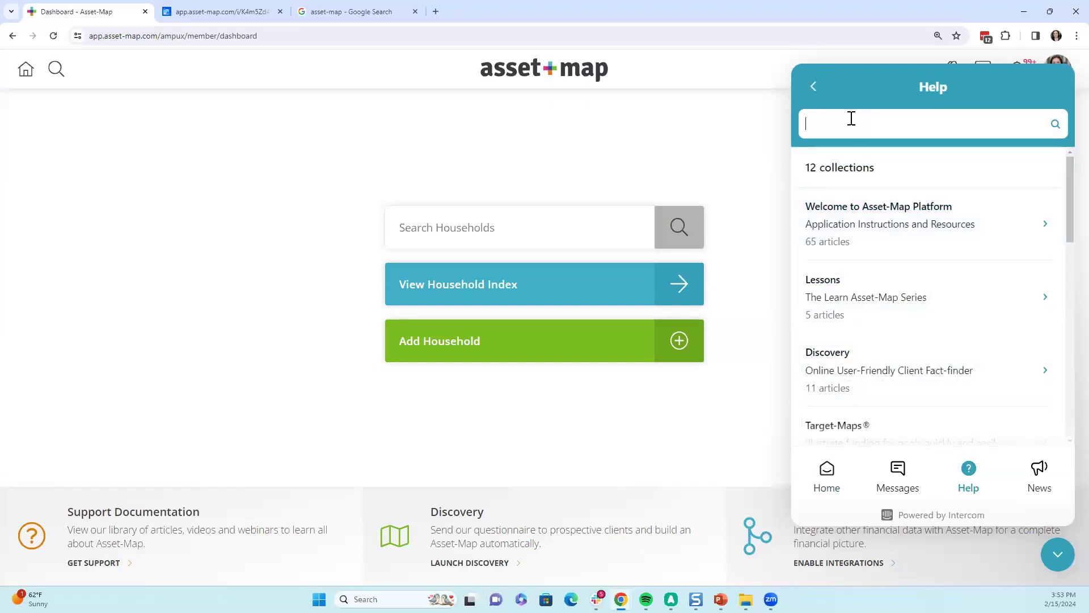
pyautogui.write('accelerate')
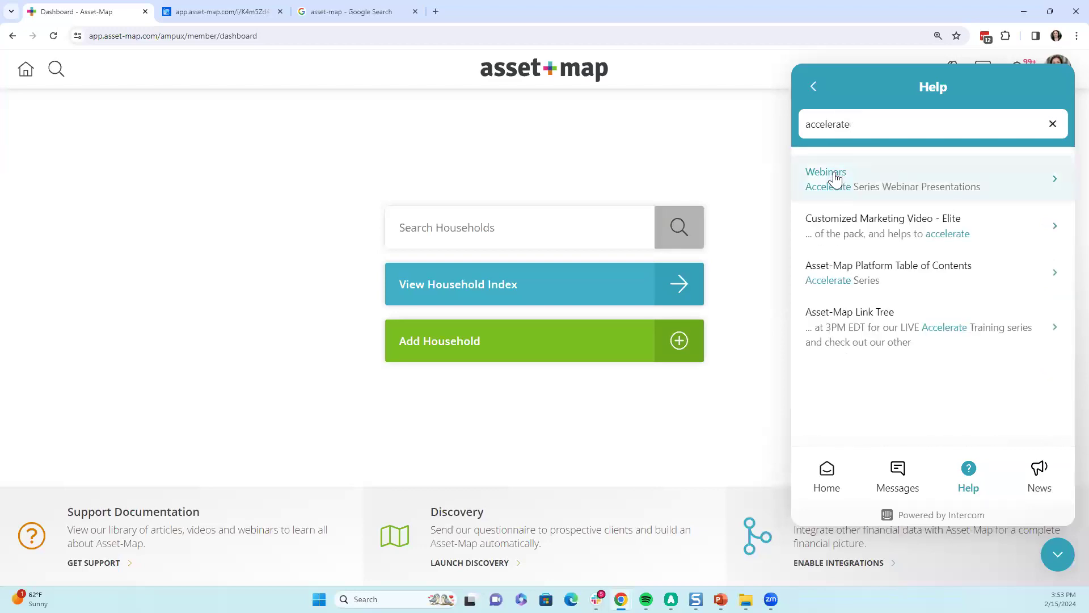
# Step: Open the Webinars article, follow its Accelerate Series webinars link to look over the list, and close the support messenger
pyautogui.click(841, 186)
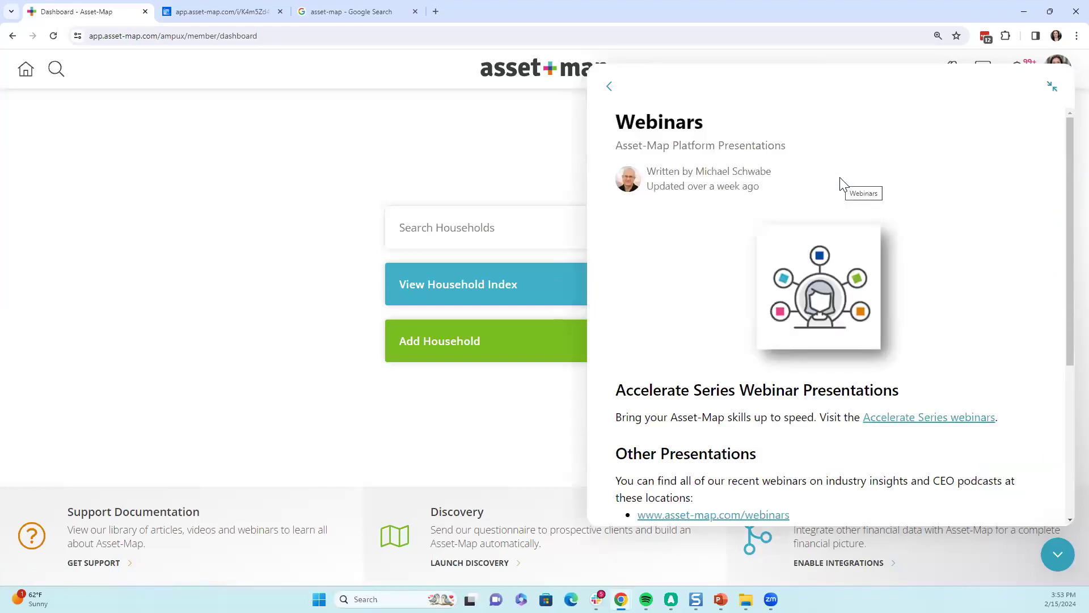
pyautogui.scroll(-1, 841, 183)
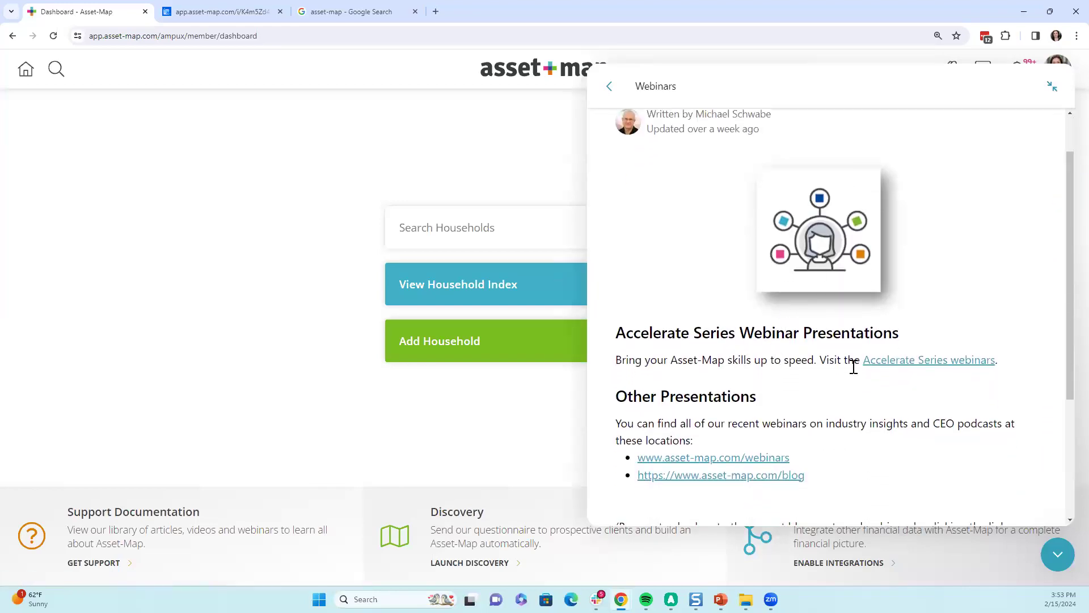
pyautogui.click(902, 370)
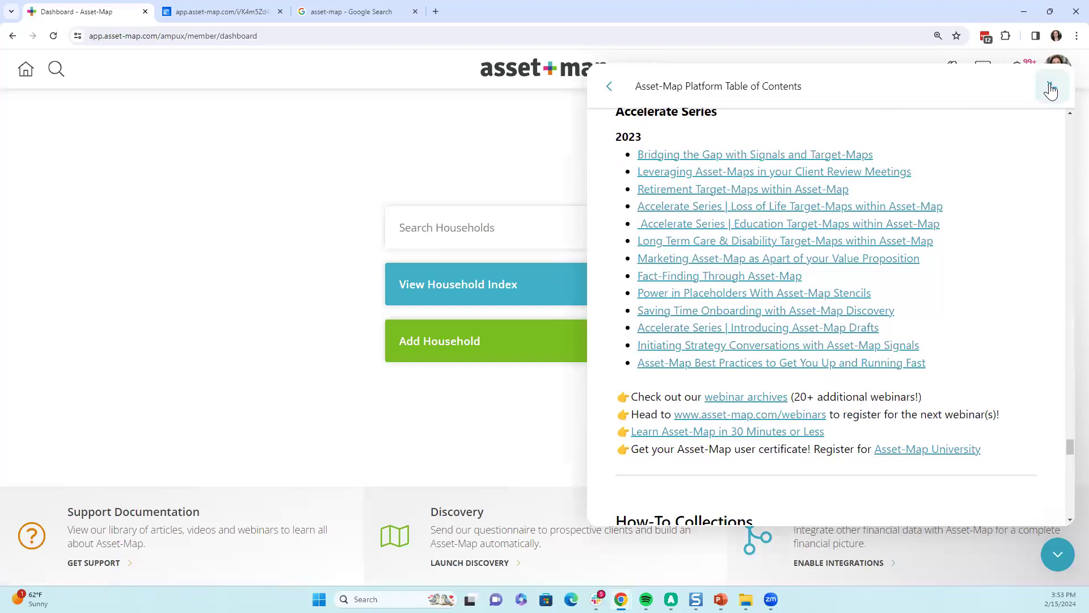
pyautogui.click(1051, 86)
pyautogui.click(1057, 554)
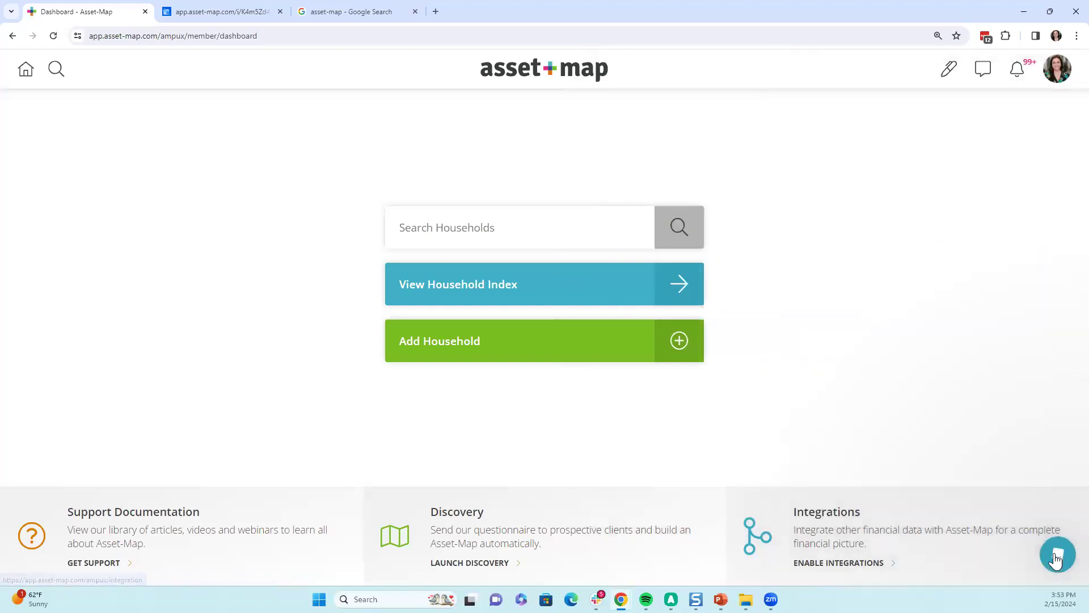
# Step: Search from the dashboard for the household whose Operating Expenses were inspected and reopen its Asset-Map
pyautogui.click(539, 229)
pyautogui.write('covey')
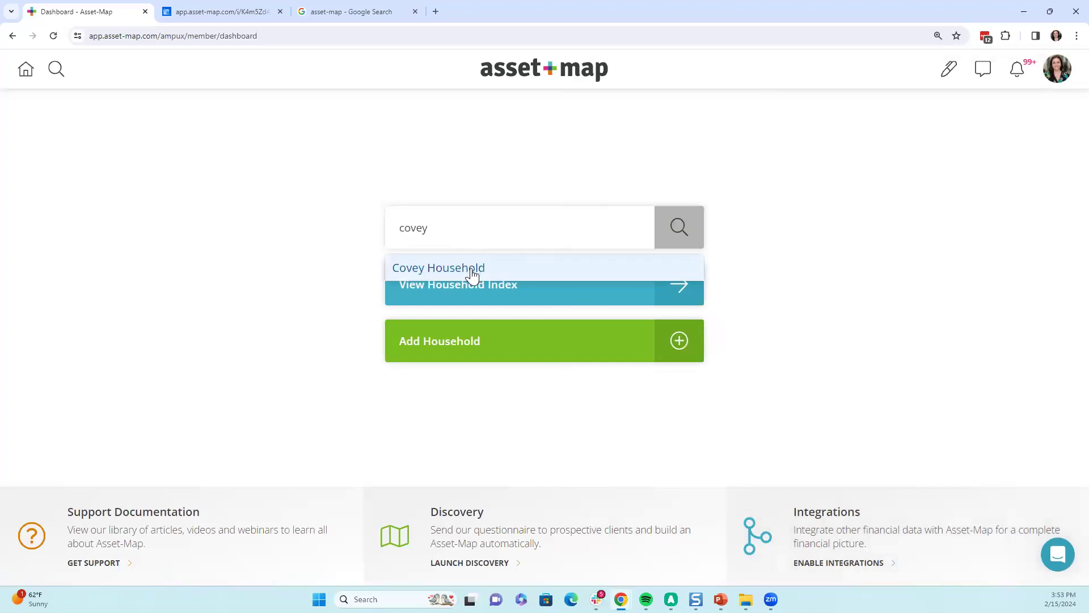
pyautogui.click(470, 271)
pyautogui.click(469, 238)
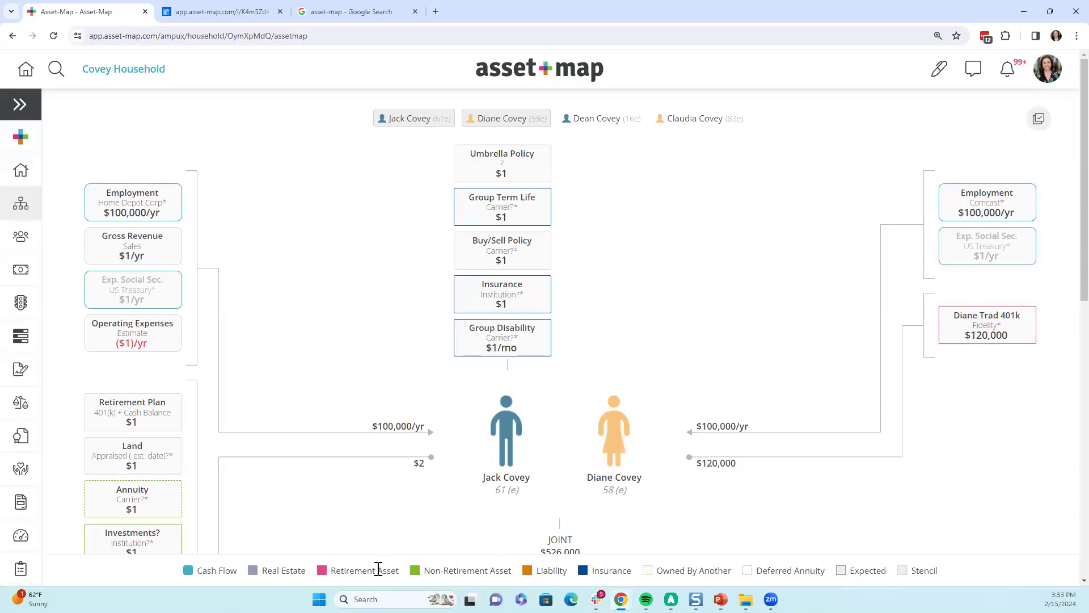
# Step: Look over the Asset-Map's Toggle Visibility options, including the legend, and return to the dashboard
pyautogui.rightClick(270, 172)
pyautogui.moveTo(329, 324)
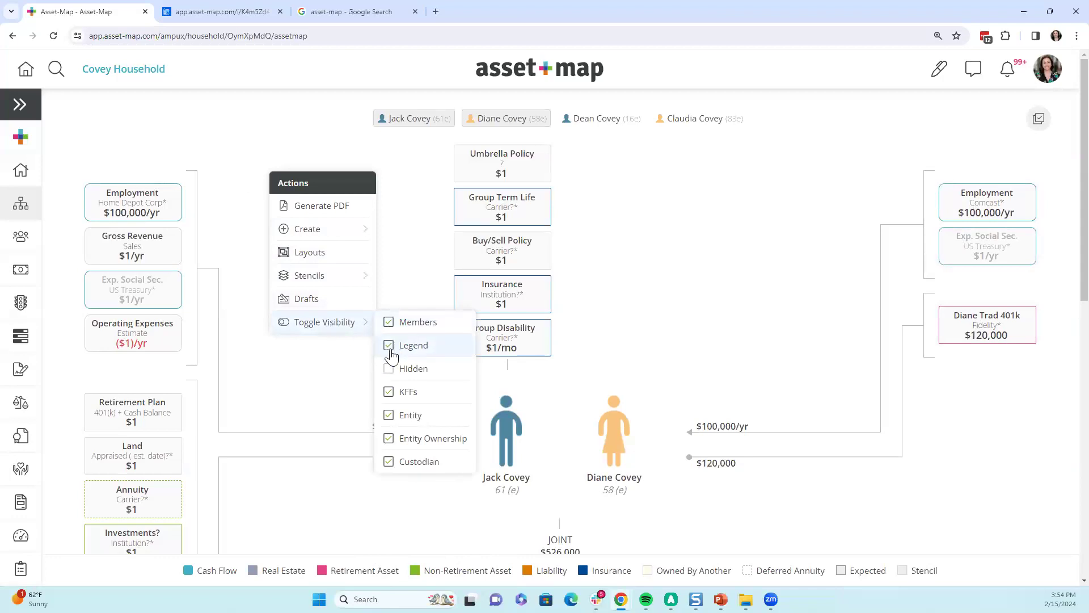
pyautogui.click(421, 262)
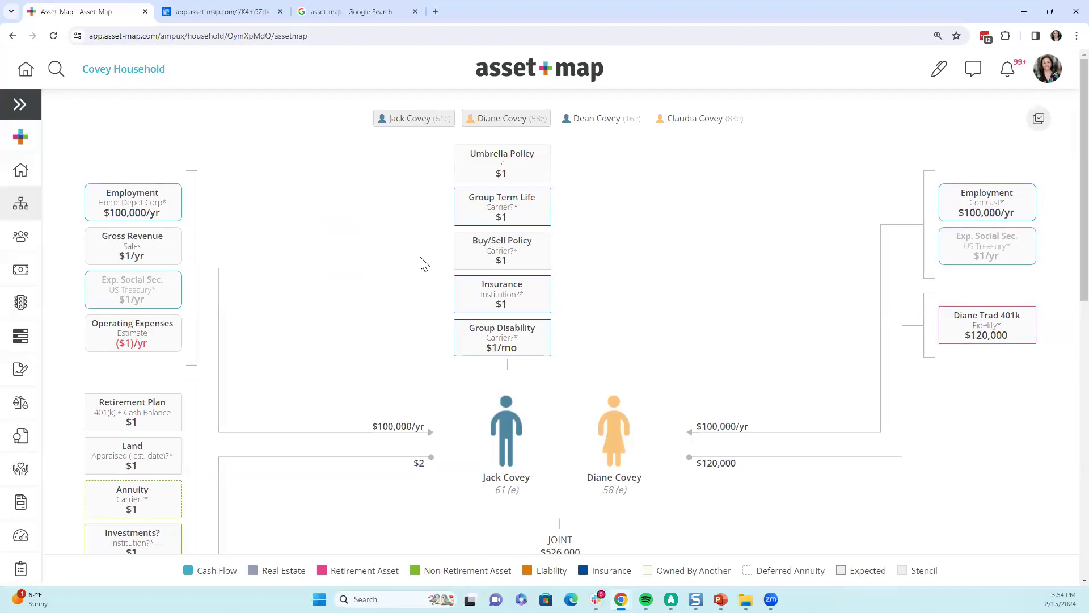
pyautogui.click(529, 81)
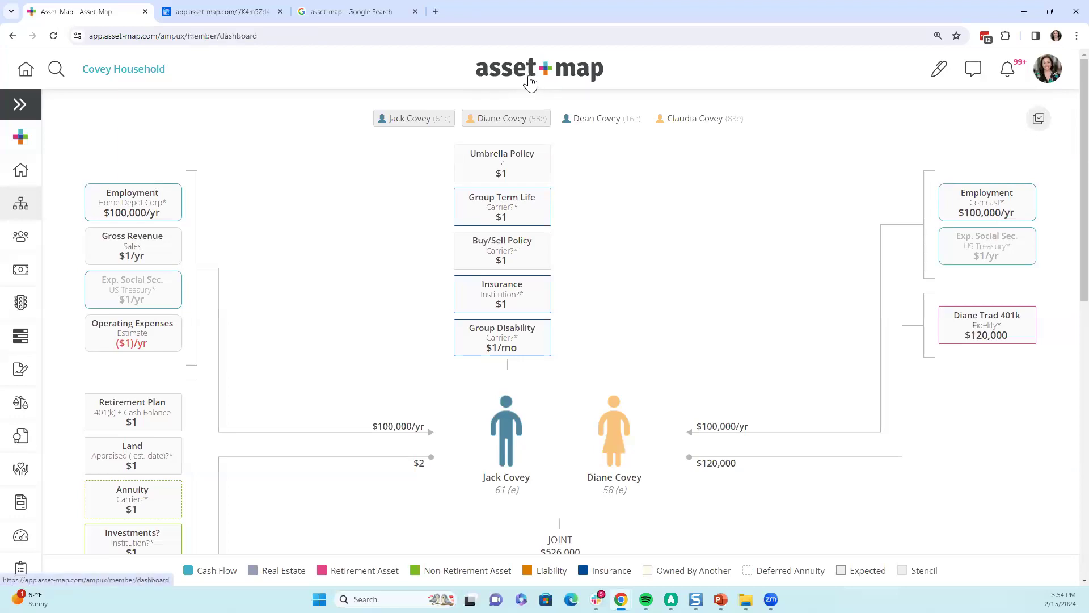